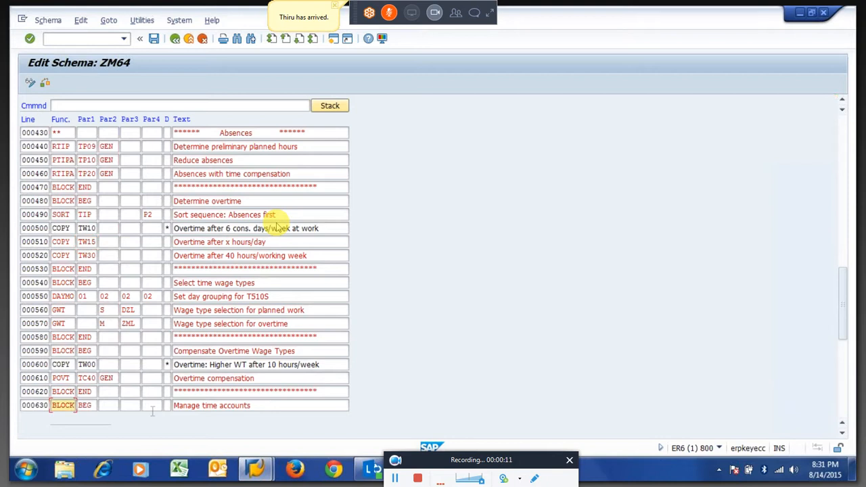
Search schema ZM64 from its beginning for the rule call Z911
key(Page_Down)
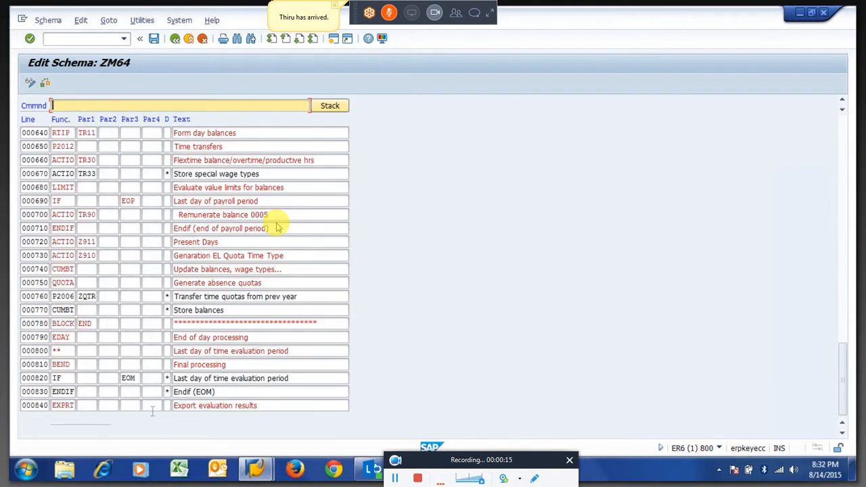
key(Page_Up)
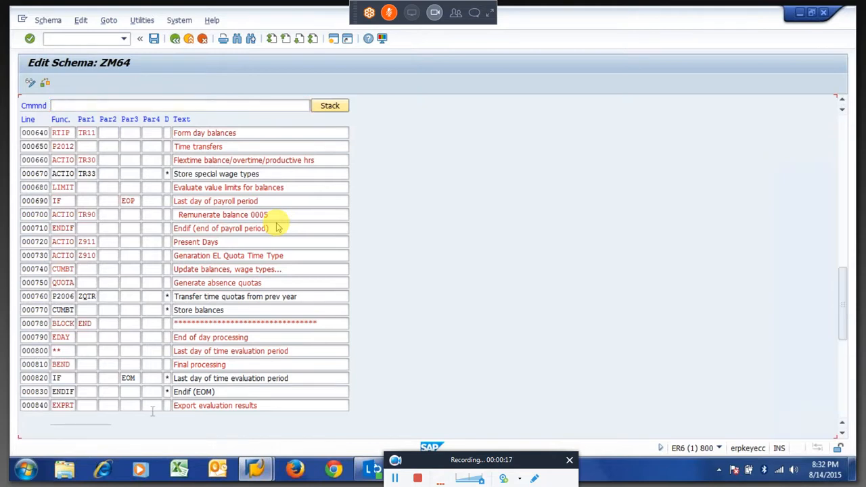
key(Page_Up)
key(Page_Up)
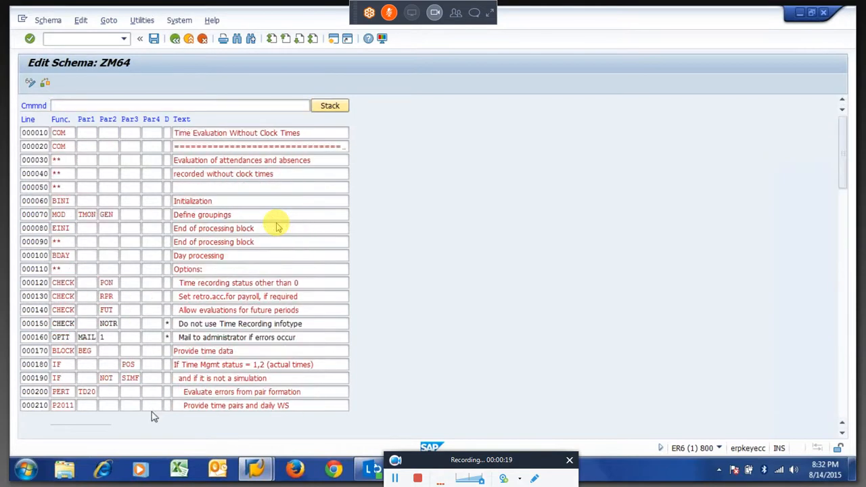
key(ctrl+f)
text(z9)
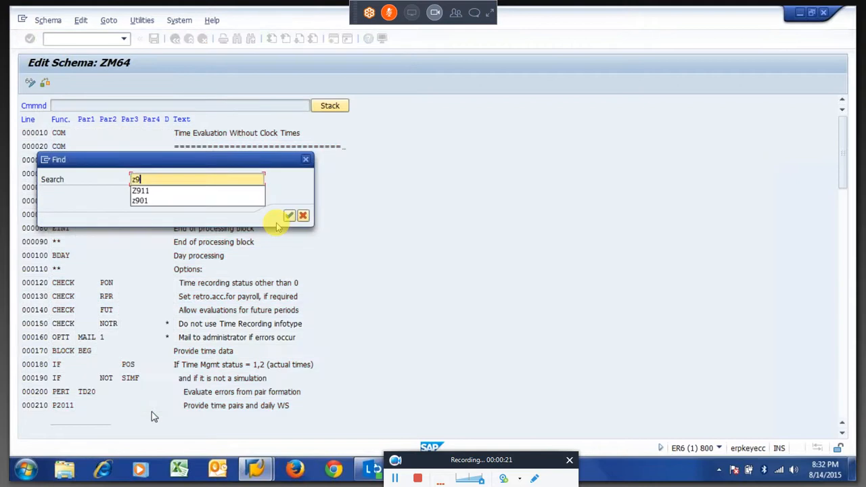
key(Down)
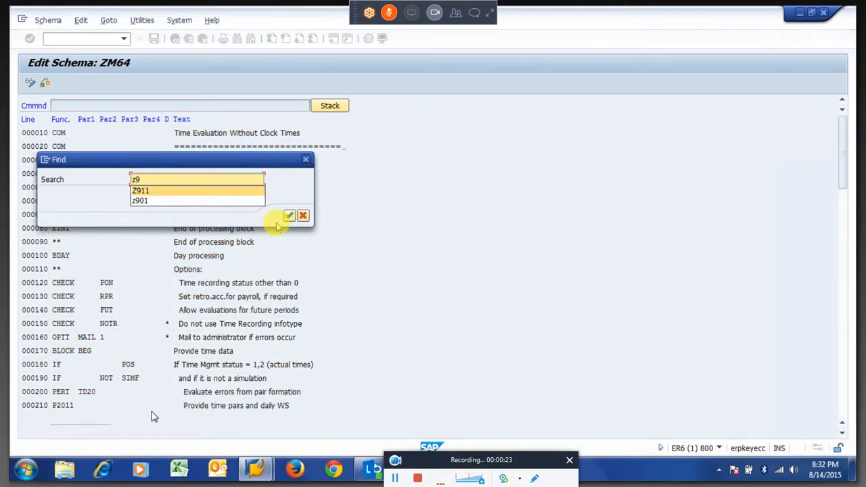
key(Return)
key(Return)
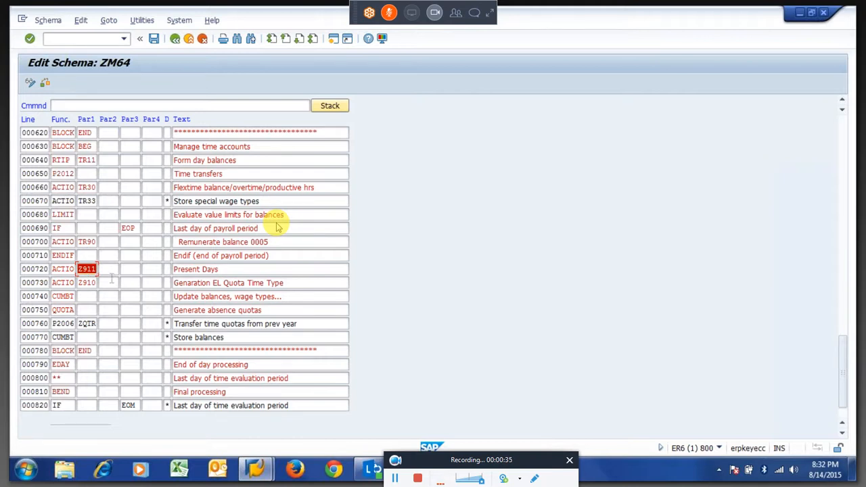
Leave the schema editor and open the source text of rule Z911 for changing in transaction PE01
key(F3)
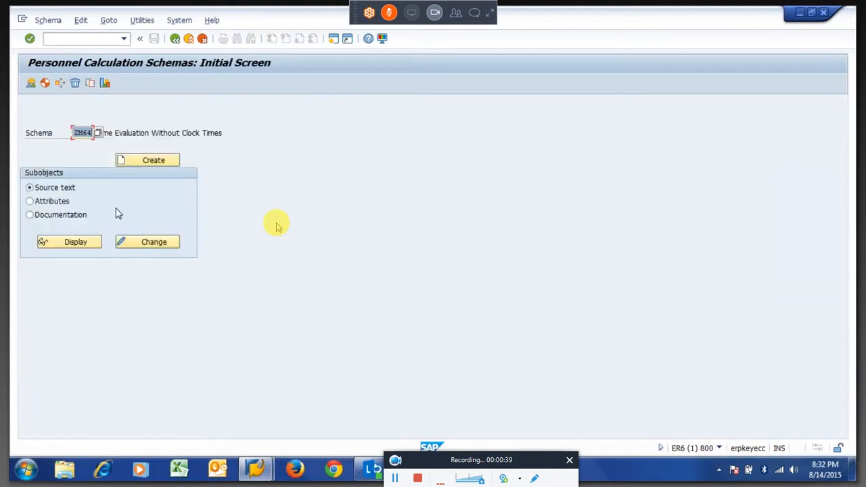
text(Z911)
key(Return)
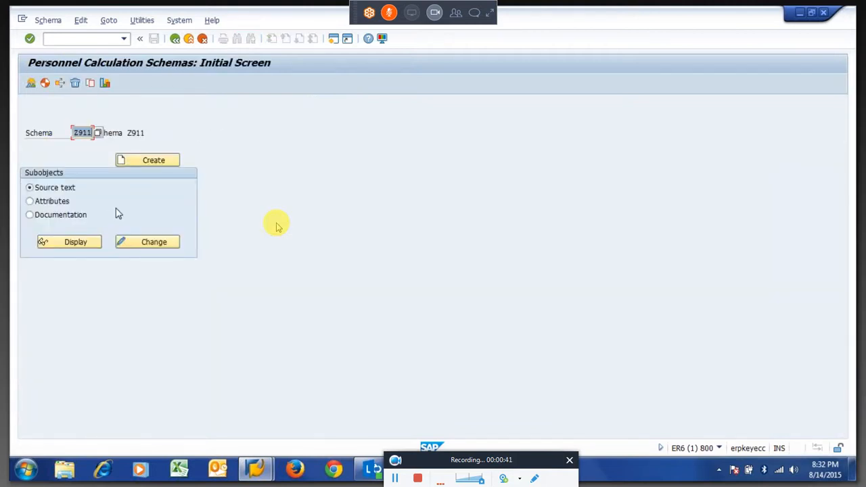
key(F3)
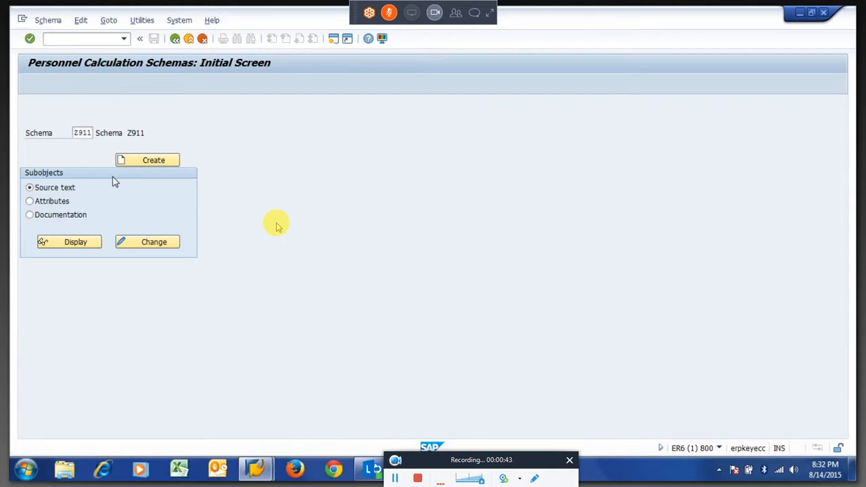
text(pe01)
key(Return)
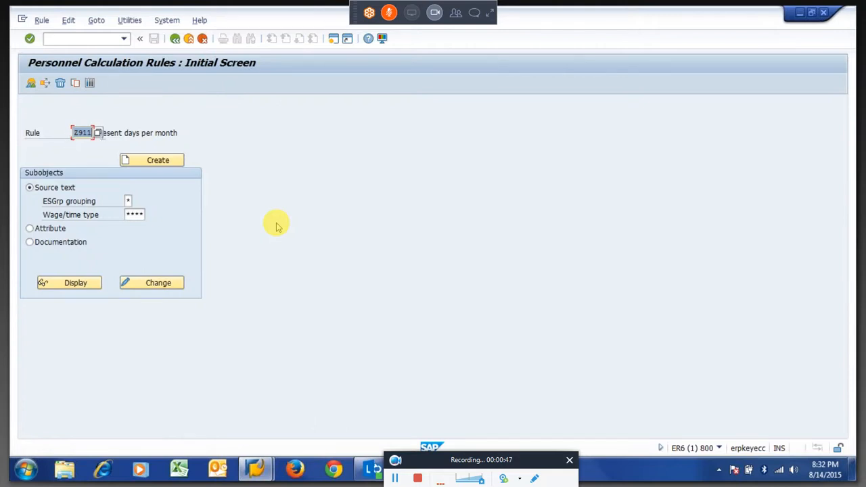
drag(97, 135, 167, 136)
click(180, 136)
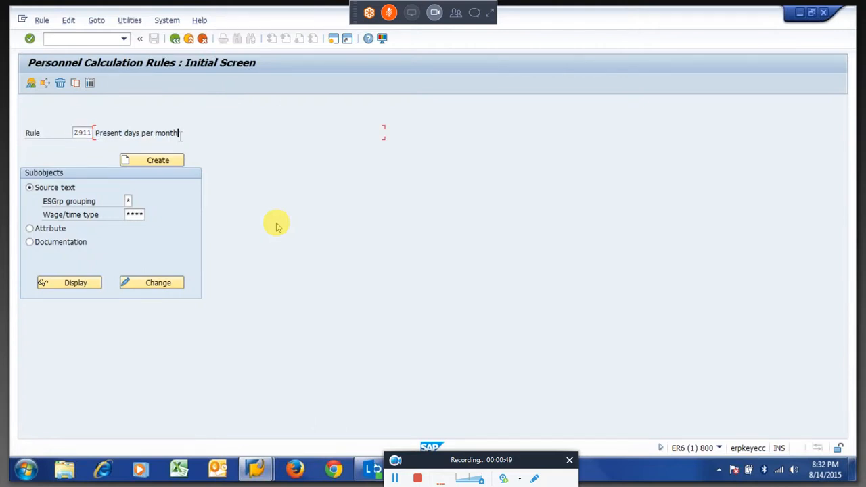
click(163, 287)
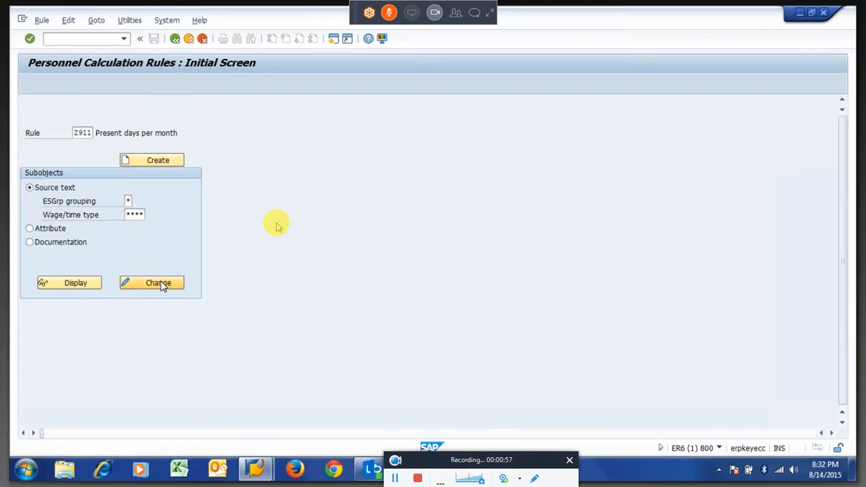
Examine the VARSTPRSNT decision in rule Z911 and expand its branches
click(49, 134)
drag(54, 136, 106, 145)
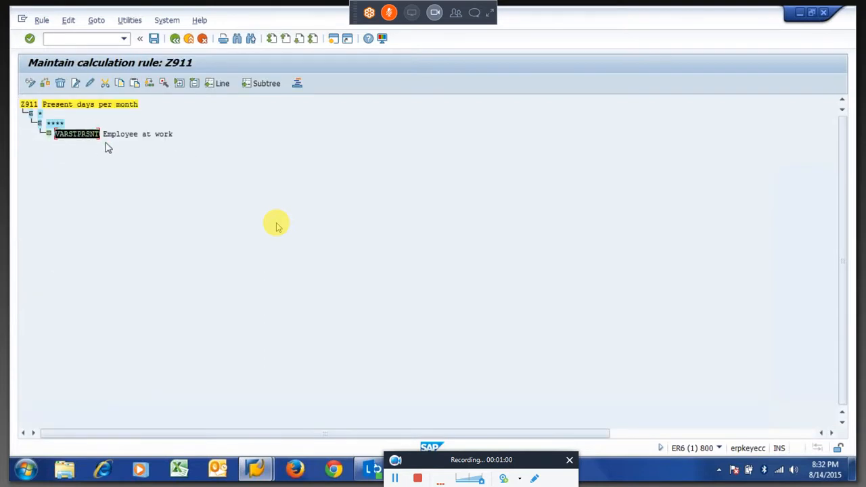
click(50, 134)
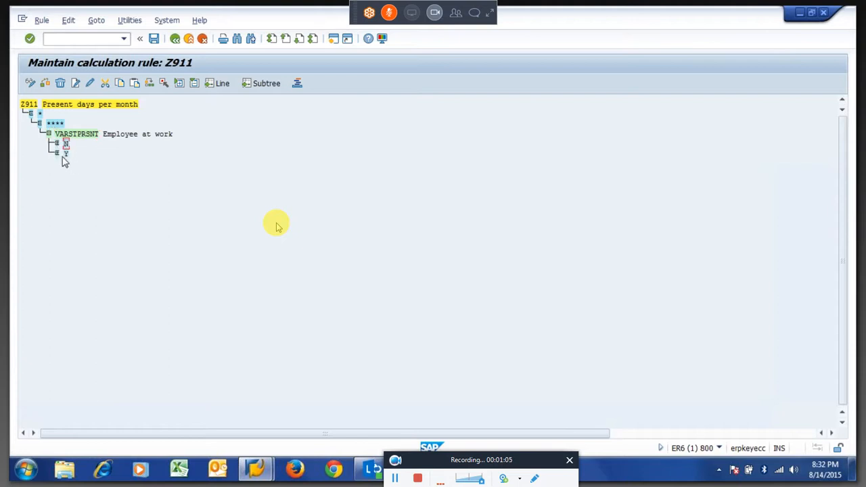
Examine the operations in the Y branch of VARSTPRSNT, copy Z902 from the month balance operation and collapse the branch
click(58, 153)
drag(72, 160, 124, 179)
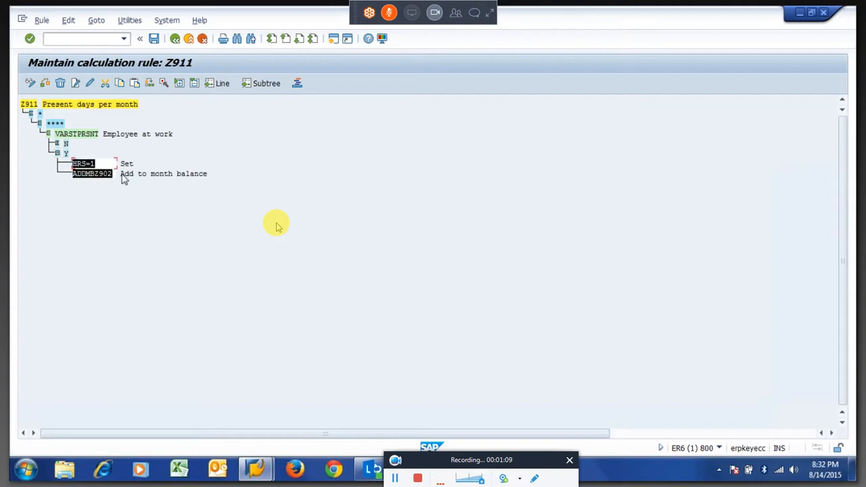
click(123, 178)
click(96, 175)
drag(109, 179, 112, 180)
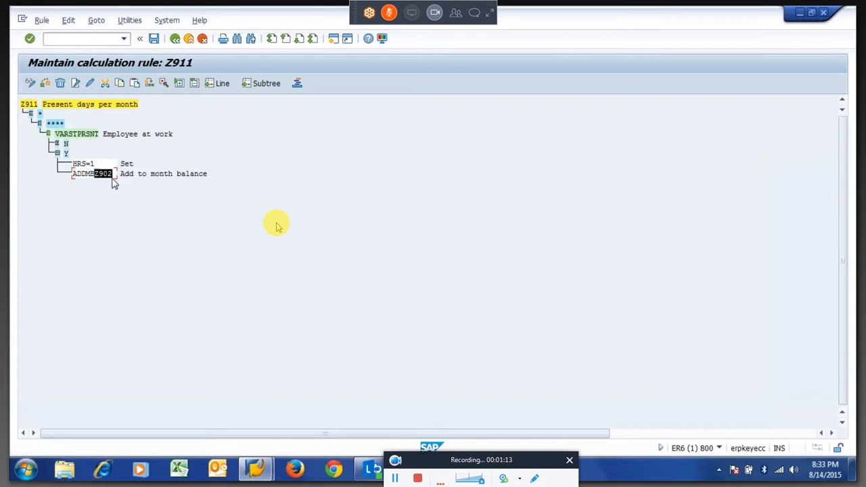
key(ctrl+c)
click(58, 153)
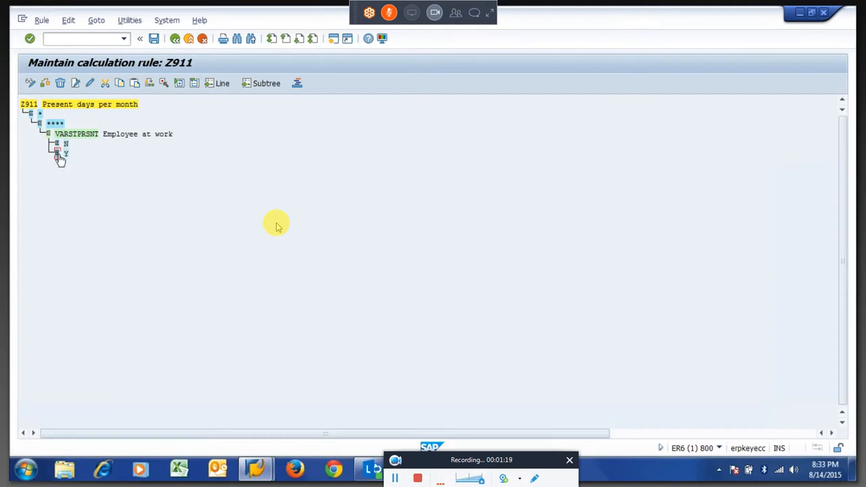
Expand the N branch of VARSTPRSNT and examine its VARSTFREE decision on planned hours
click(57, 144)
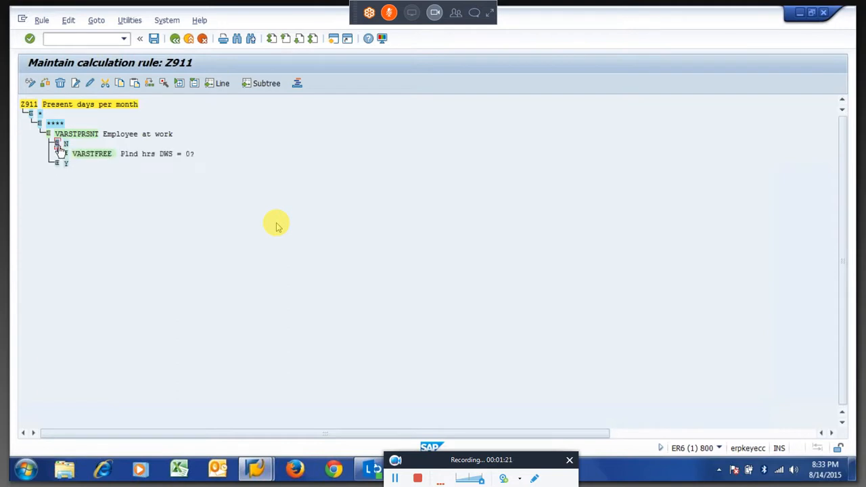
click(79, 155)
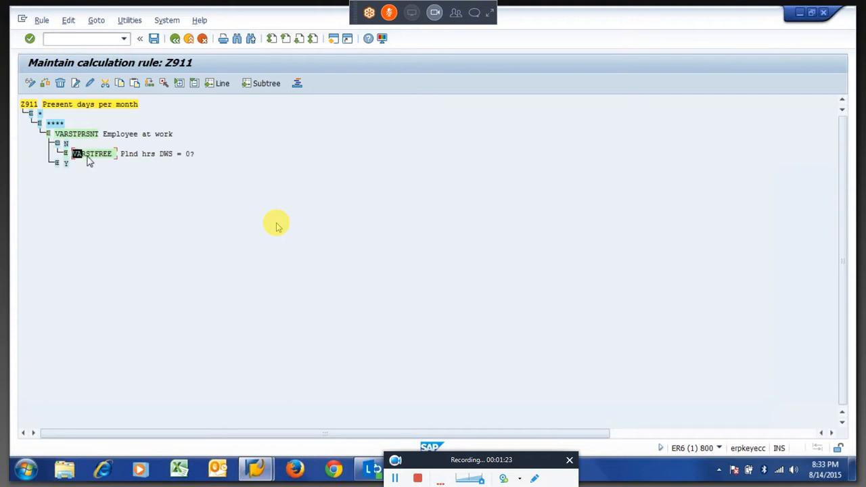
click(122, 159)
drag(124, 159, 168, 161)
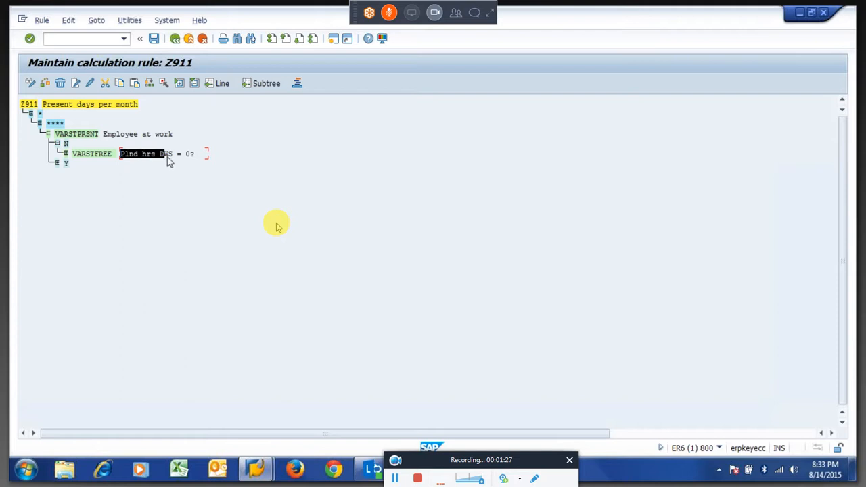
Expand VARSTFREE, review the operations in its Y branch and collapse that branch
click(67, 156)
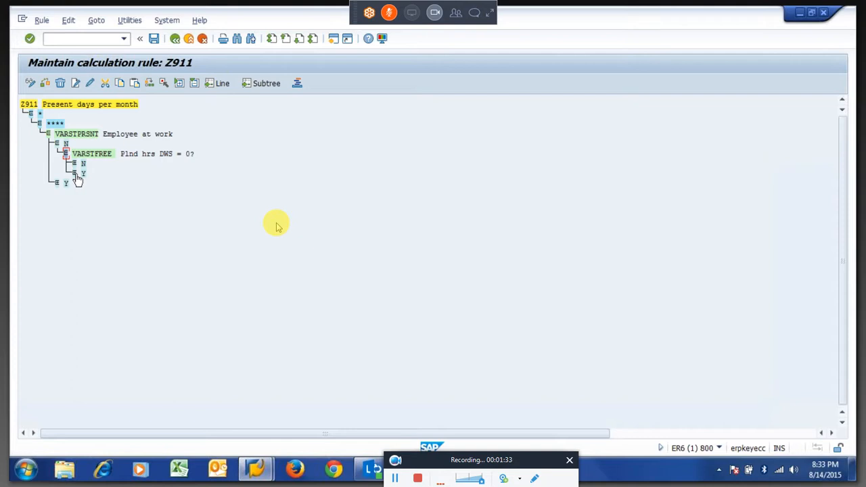
click(74, 173)
drag(90, 189, 134, 203)
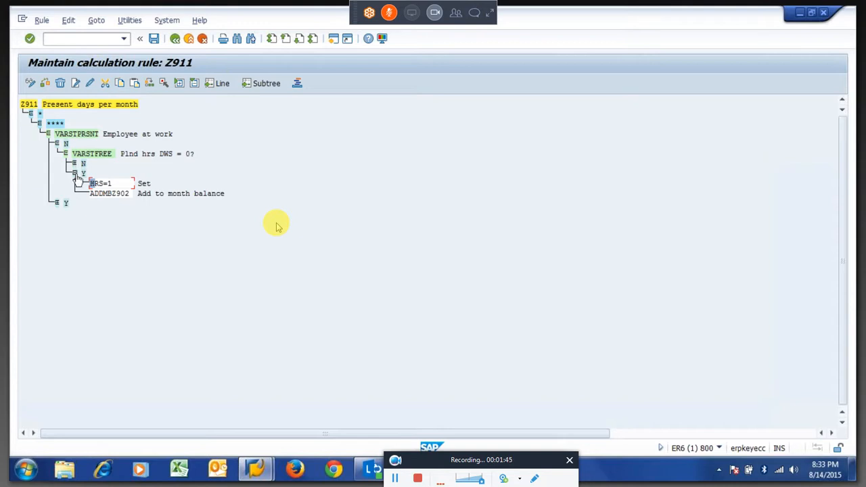
click(76, 174)
Expand the N branch of VARSTFREE and examine the absence class decision VARABVCL with its branches
click(74, 163)
click(128, 175)
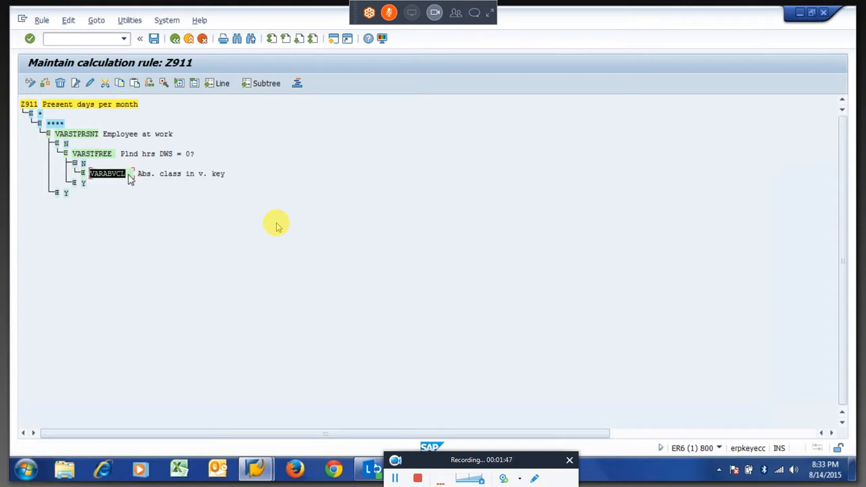
drag(132, 176, 195, 178)
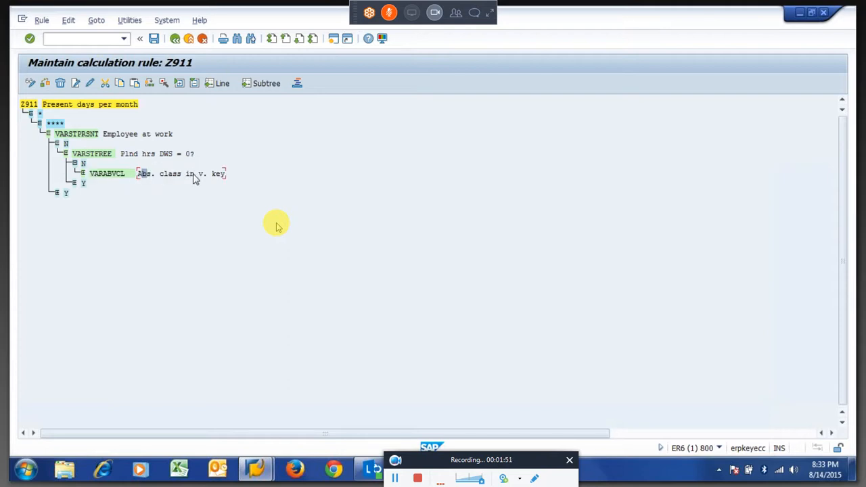
click(83, 174)
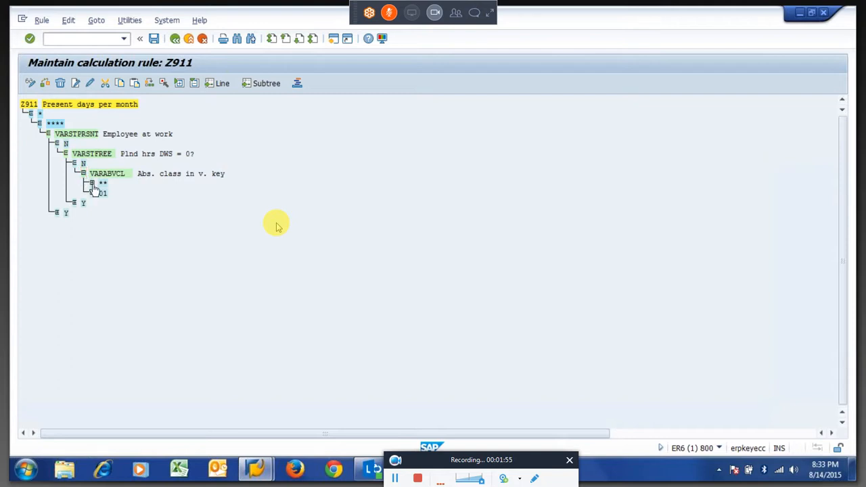
Expand the ** and 01 branches of VARABVCL and examine their operations
click(92, 183)
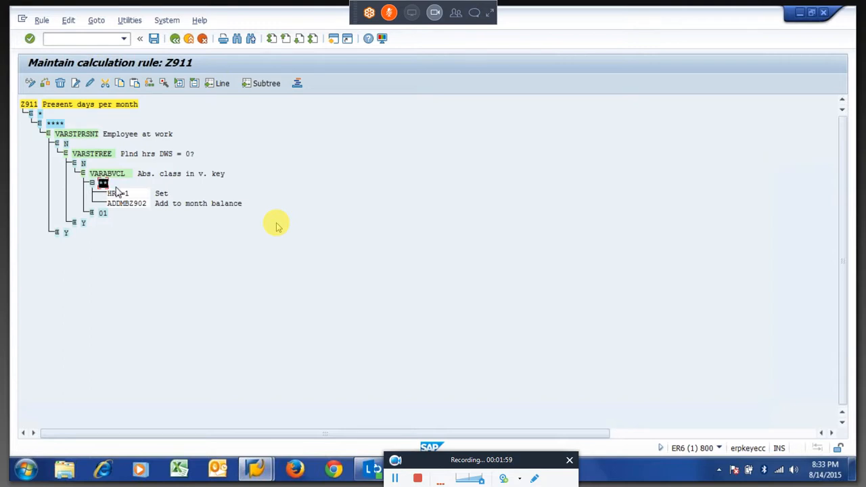
click(103, 214)
drag(109, 192, 153, 206)
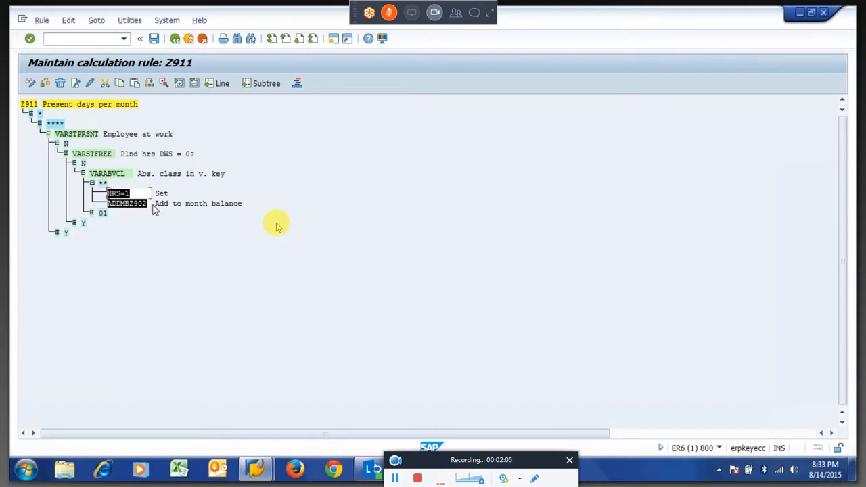
click(93, 214)
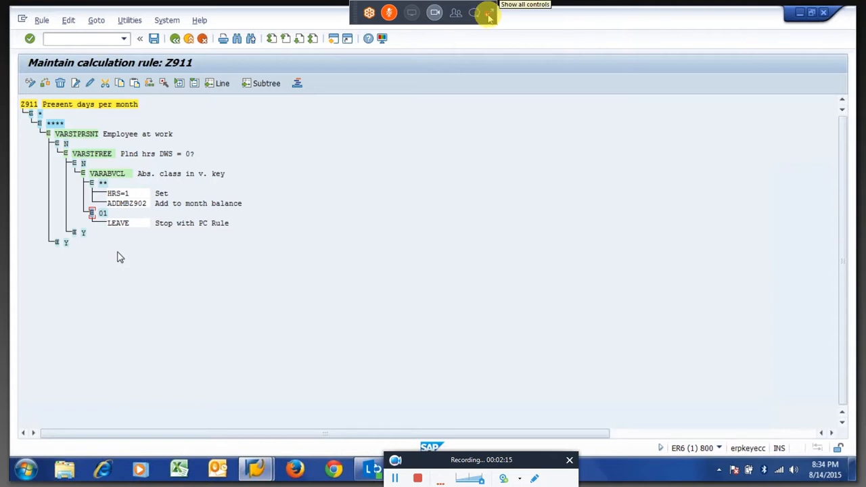
Show the full GoToMeeting controls, look through the attendee list and collapse the controls again
click(489, 17)
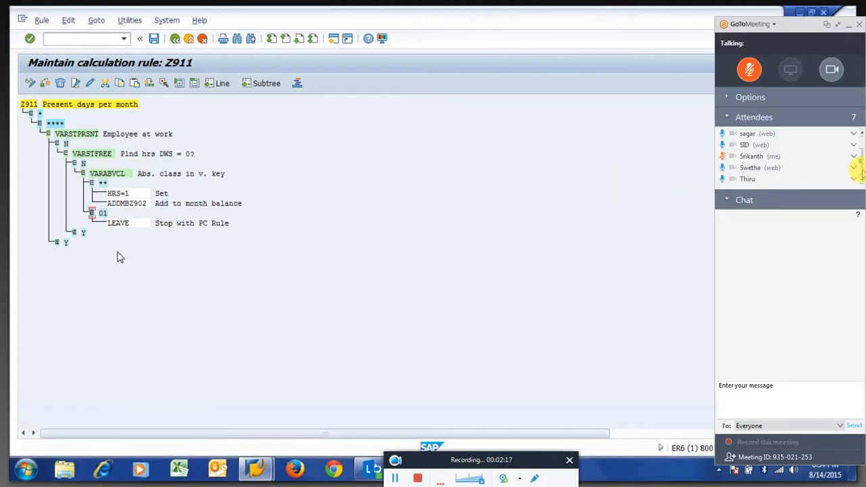
mouse_move(860, 168)
mouse_down()
mouse_move(860, 152)
mouse_move(864, 178)
mouse_up()
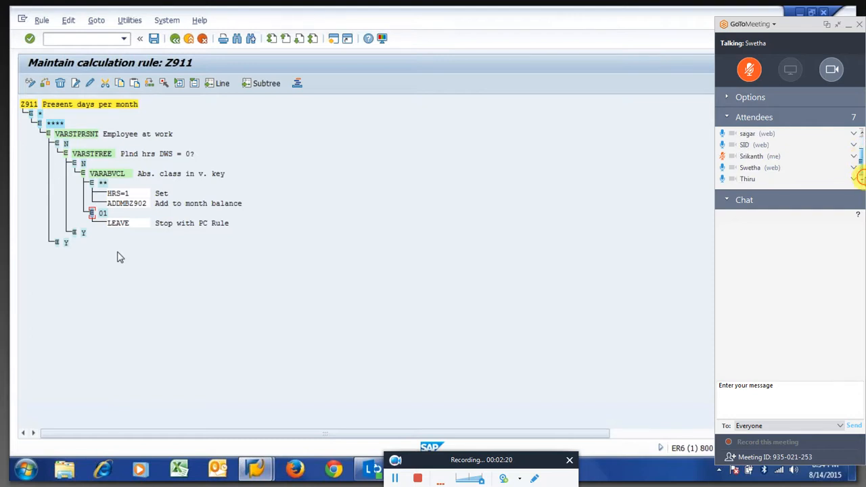
click(838, 24)
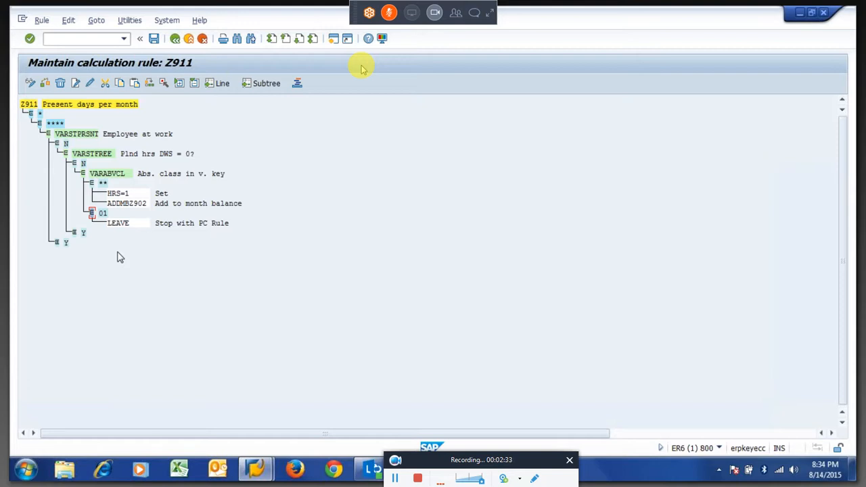
Compare the 01 and ** absence class branches under VARABVCL
click(102, 215)
click(103, 216)
click(103, 183)
click(115, 186)
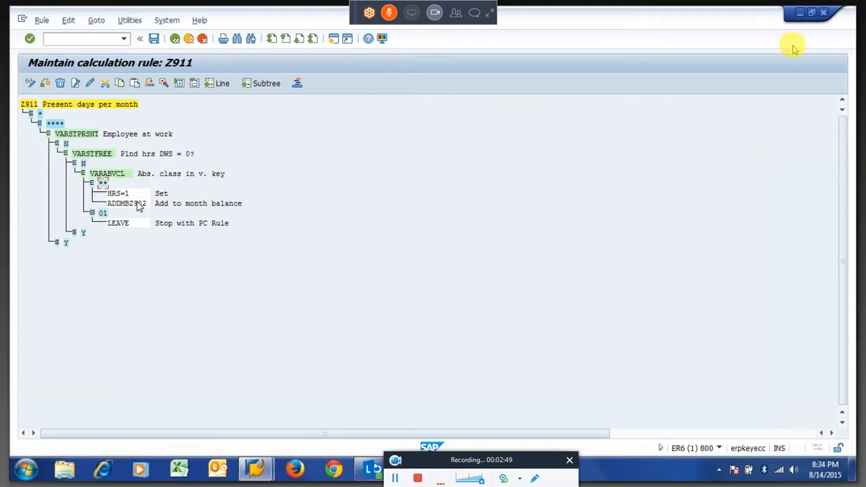
Exit the full-screen view of the shared meeting screen and switch to Chrome
click(36, 114)
key(Escape)
click(35, 134)
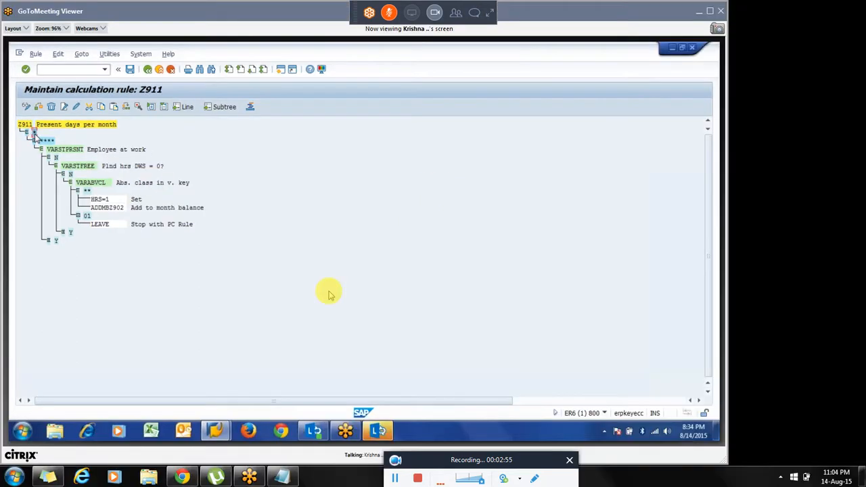
click(182, 477)
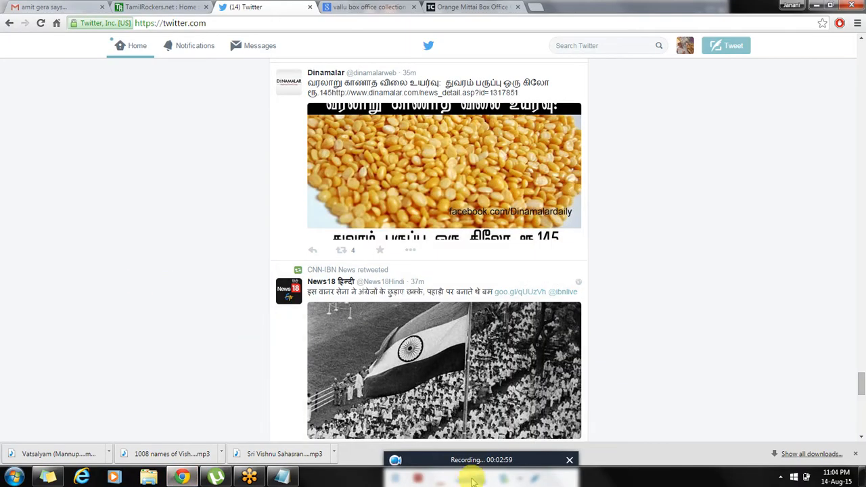
mouse_move(466, 463)
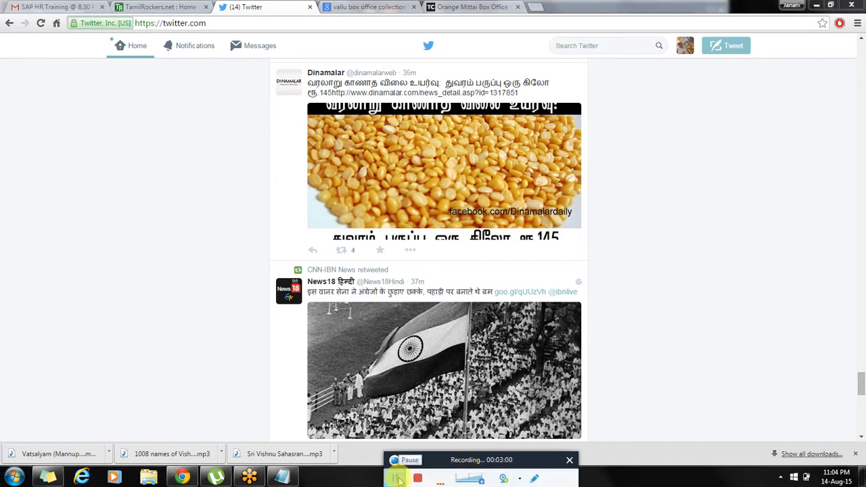
Switch back to the GoToMeeting Viewer and check the computer's speaker volume
key(alt+Tab)
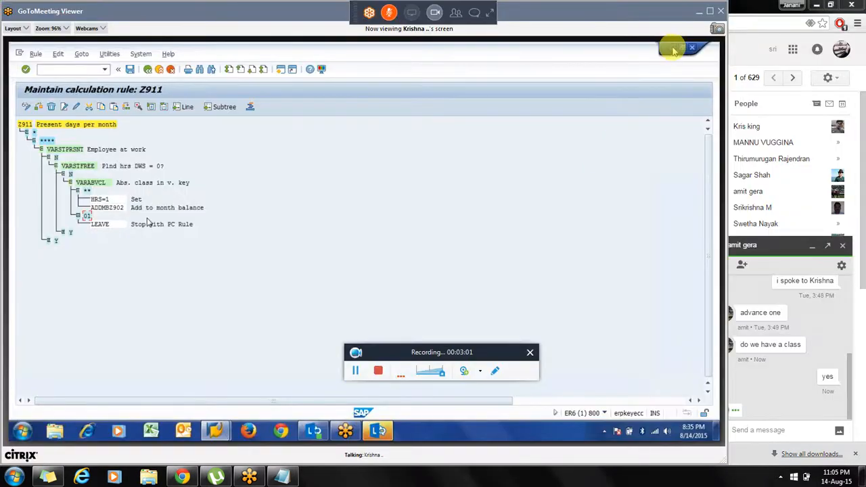
click(778, 477)
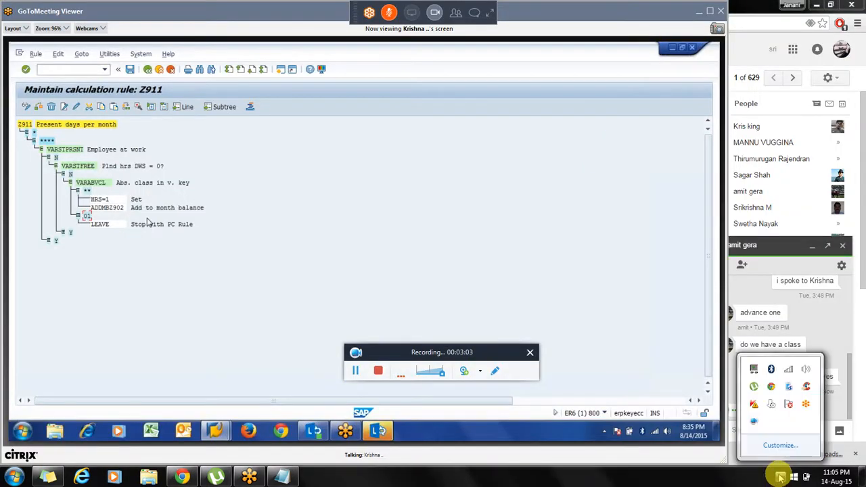
click(807, 369)
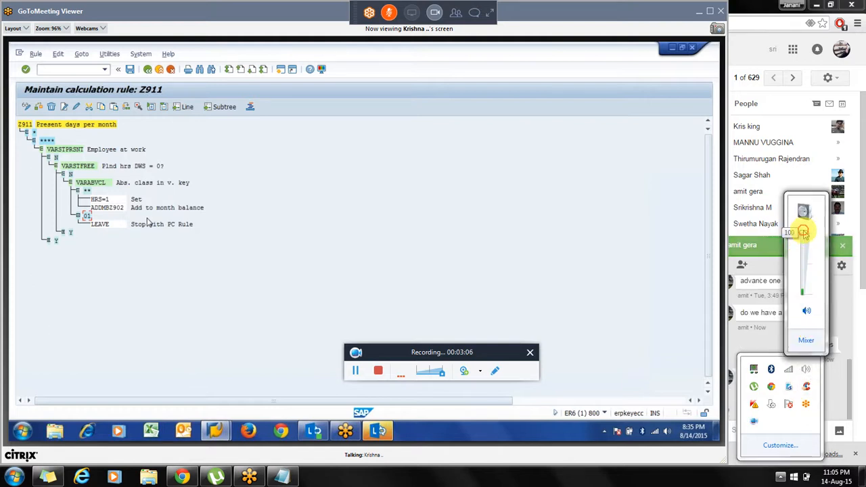
click(663, 349)
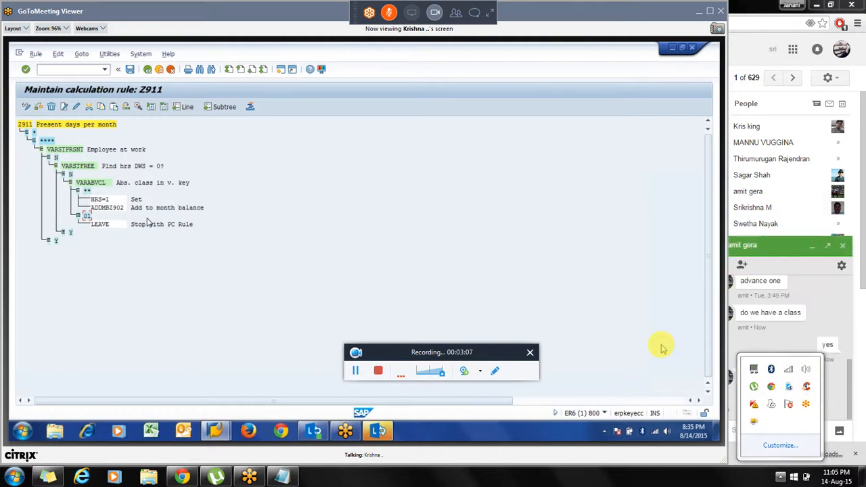
Copy the GoToMeeting join link from the SAP HR Training email and send it in the open Gmail chat
click(840, 401)
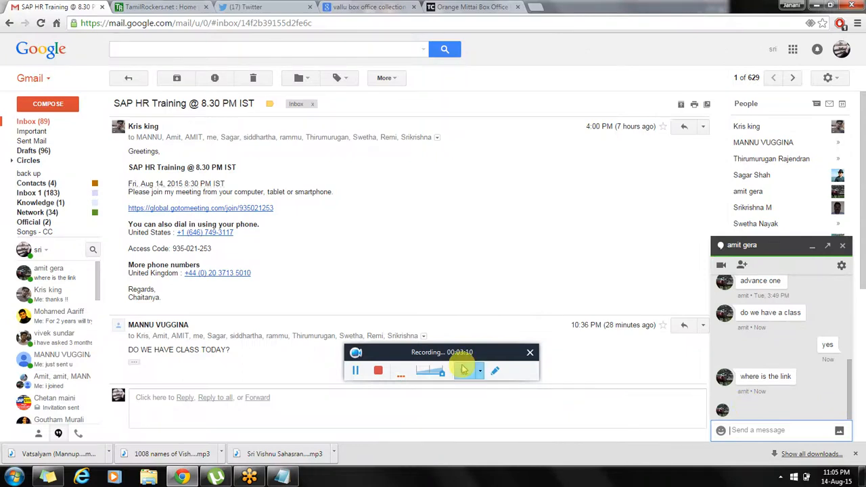
drag(293, 211, 125, 210)
key(ctrl+c)
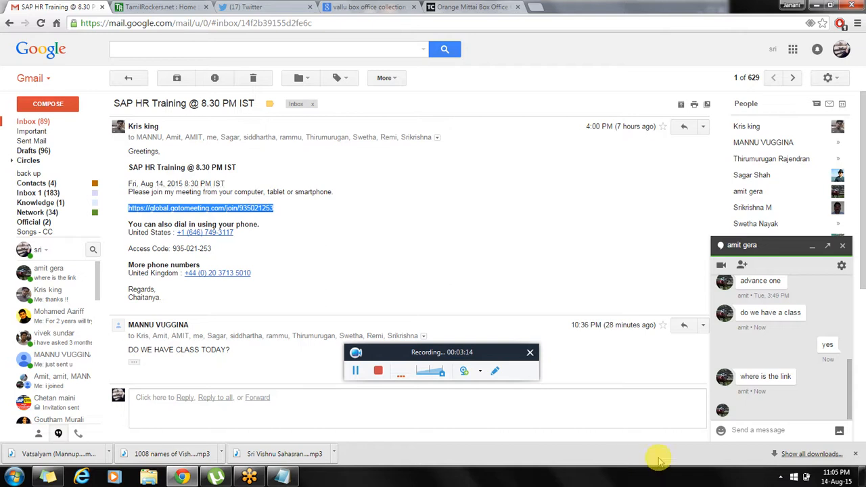
click(756, 431)
key(ctrl+v)
key(Return)
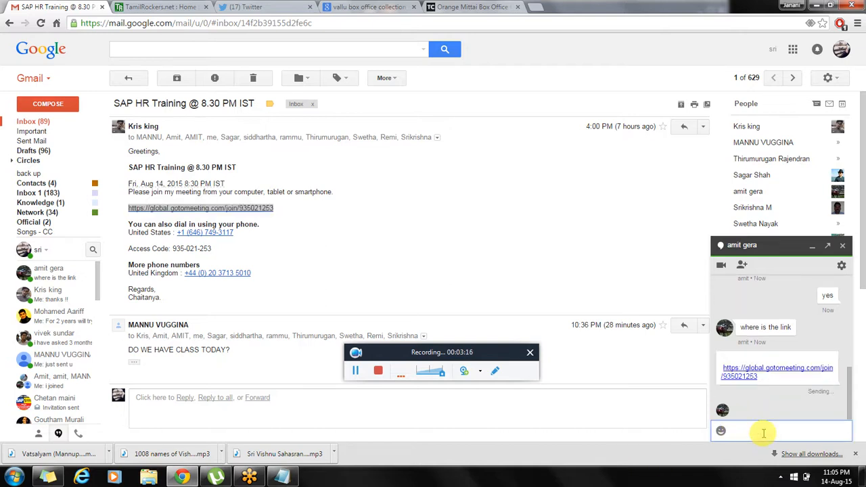
Switch to the GoToMeeting Viewer, show the shared screen in full-screen mode and move the recorder bar clear of the rule
click(249, 477)
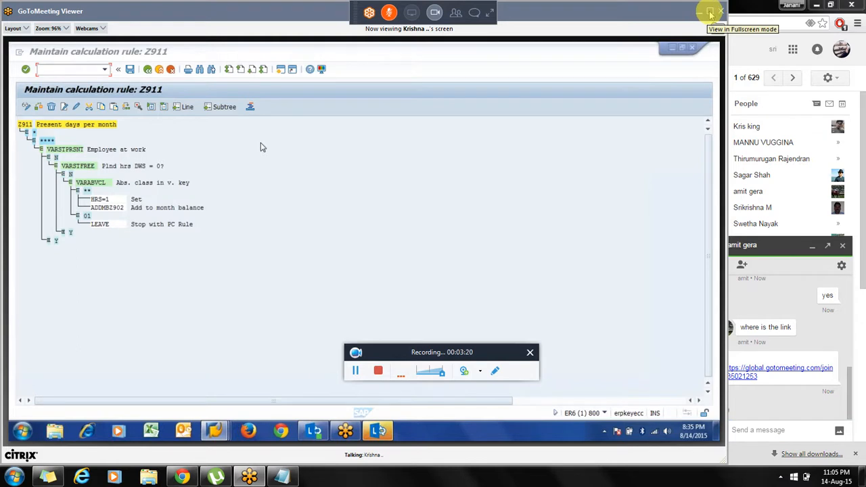
click(710, 13)
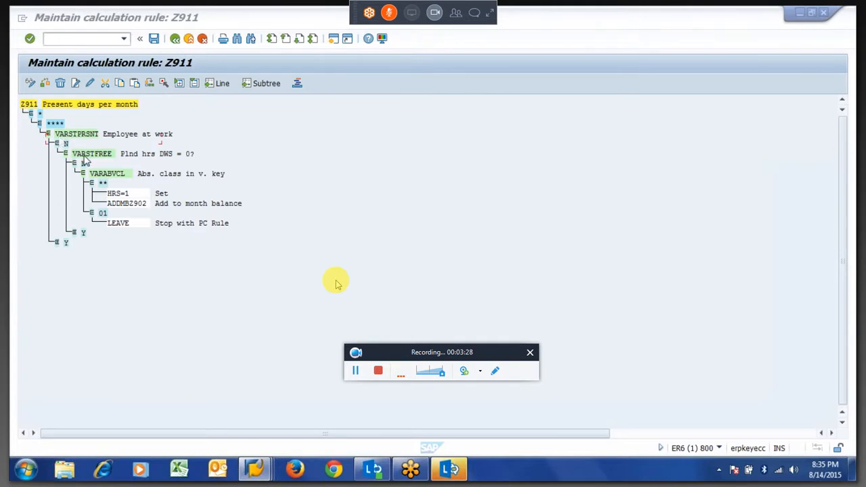
drag(398, 352, 377, 448)
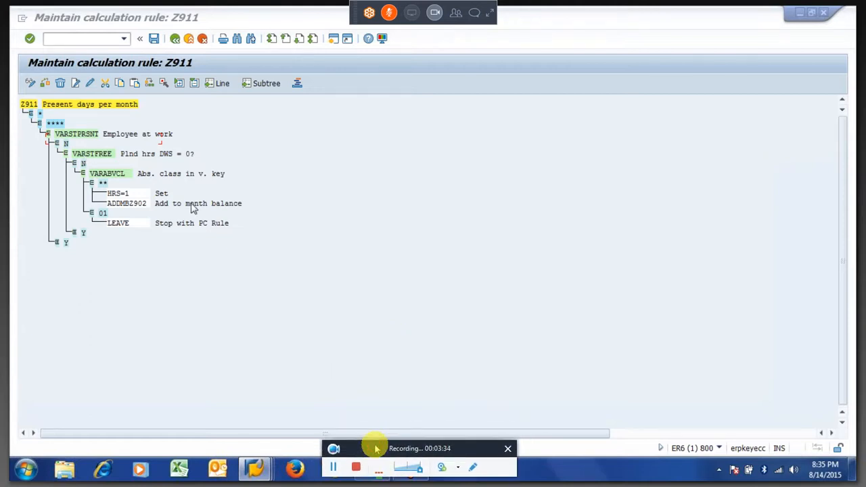
key(alt+Tab)
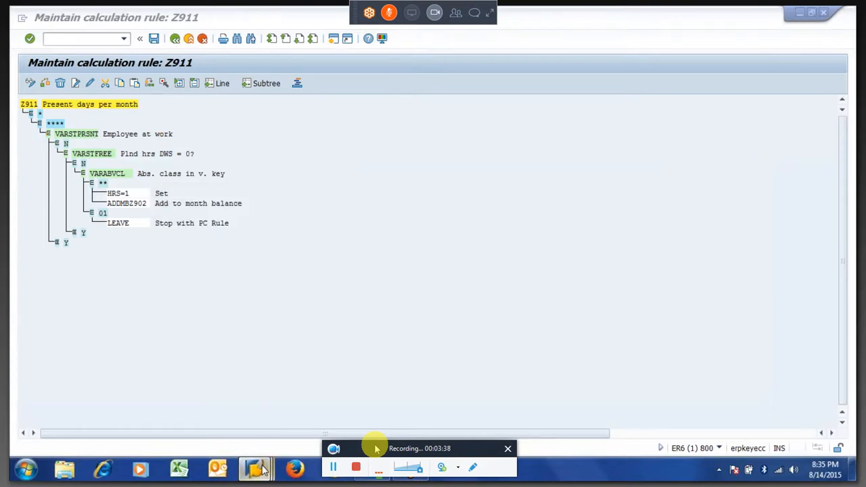
Call the session overview with the command /o and generate a second SAP session
mouse_move(263, 469)
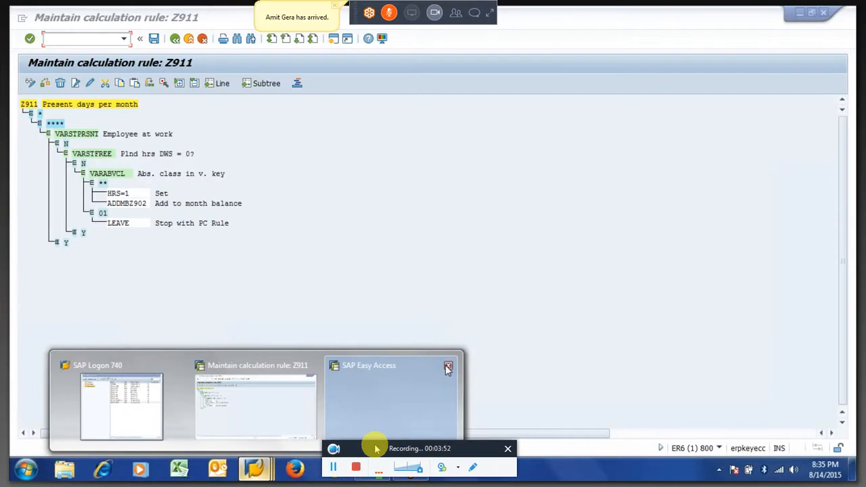
click(82, 39)
text(/o)
key(Return)
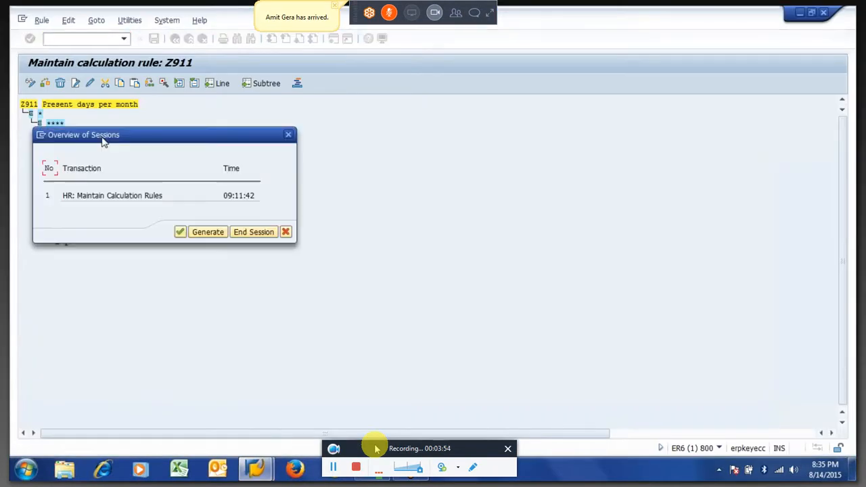
click(204, 233)
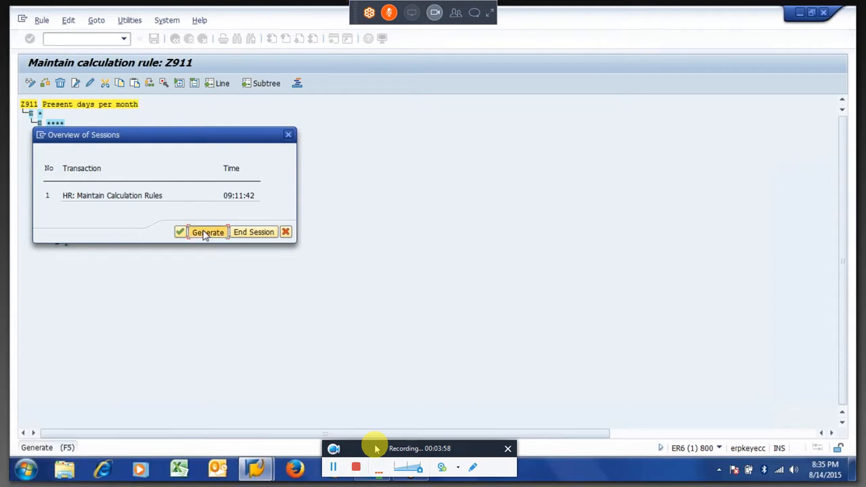
click(205, 233)
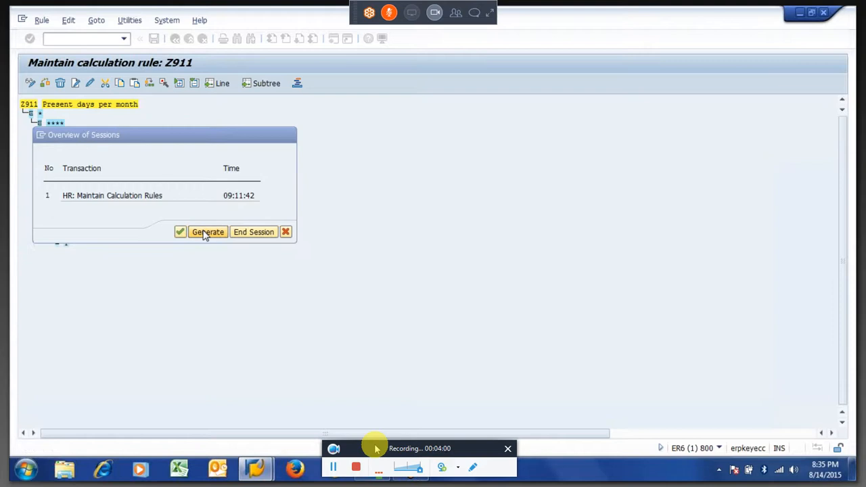
Create personnel calculation rule ZZZZ with program class T and country grouping *, and save it
text(ZZZZ)
key(Return)
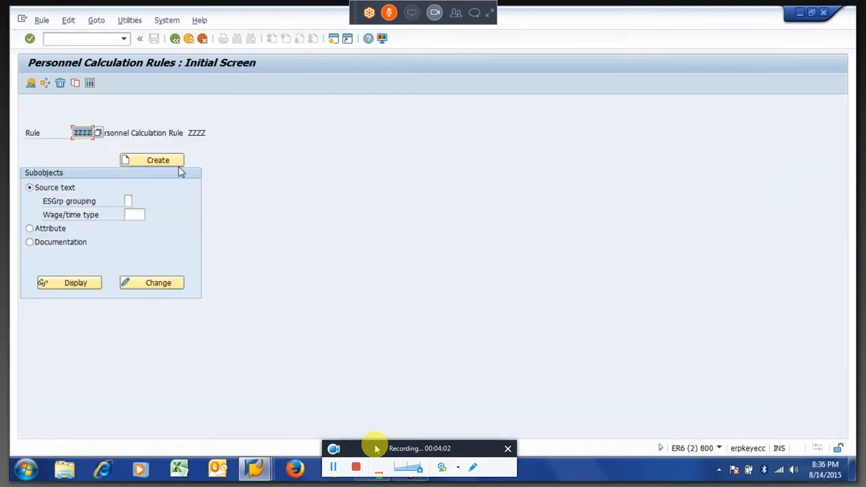
click(157, 166)
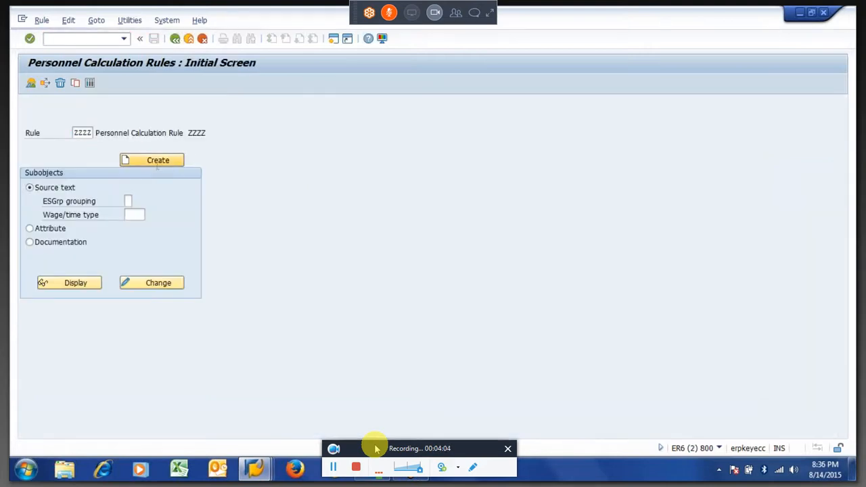
click(120, 146)
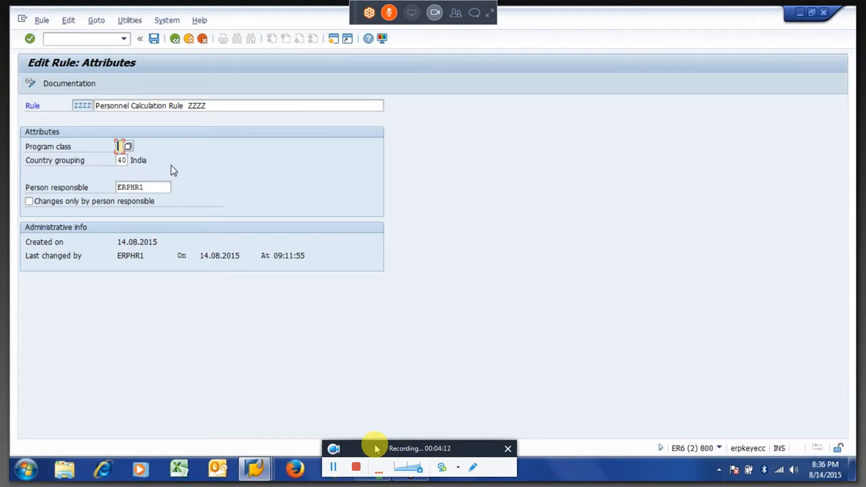
key(Tab)
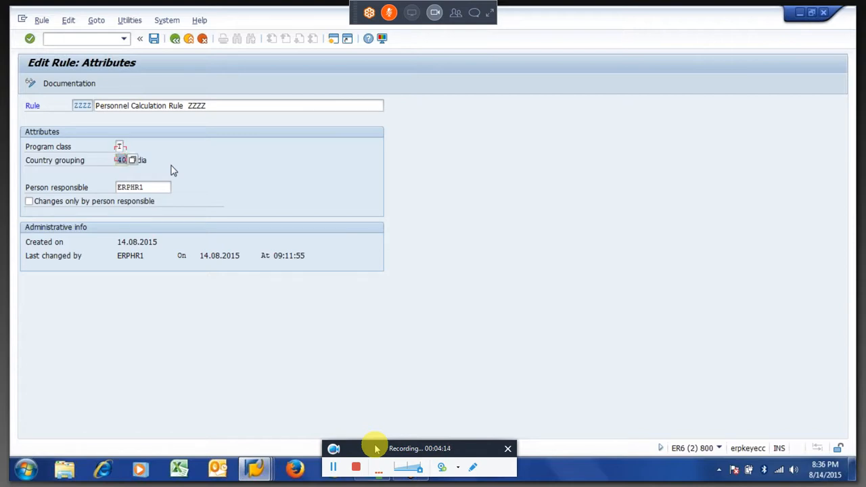
text(*)
key(Return)
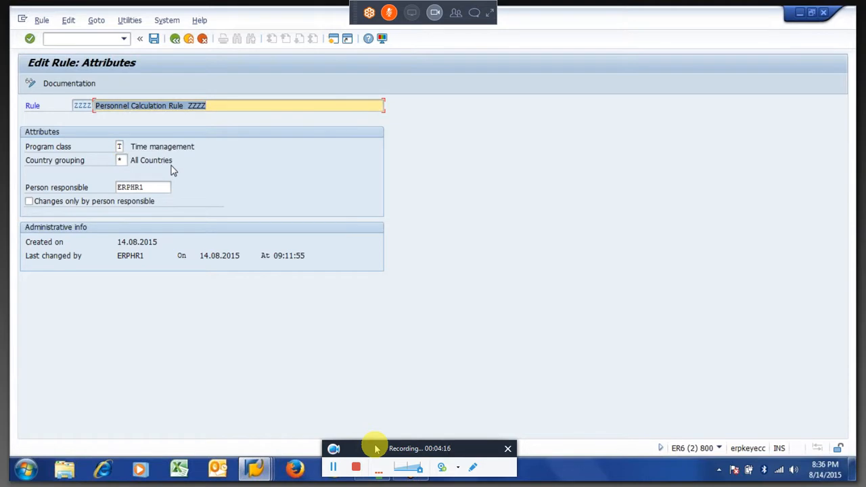
click(154, 41)
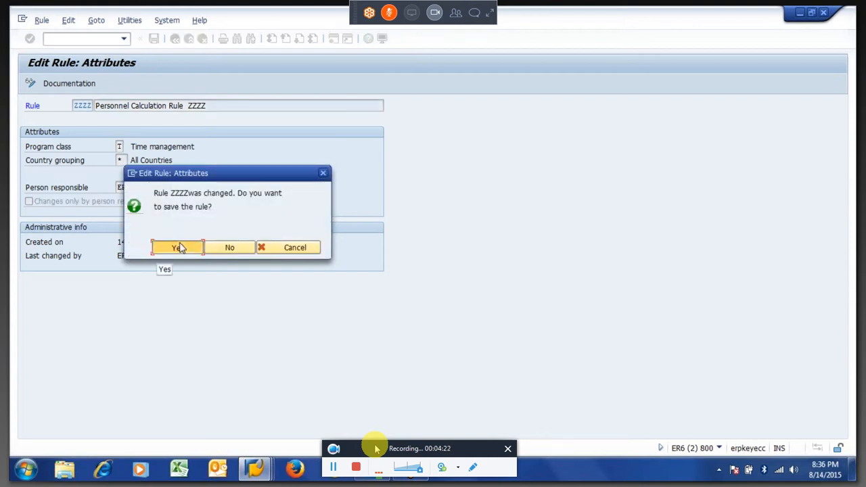
click(178, 247)
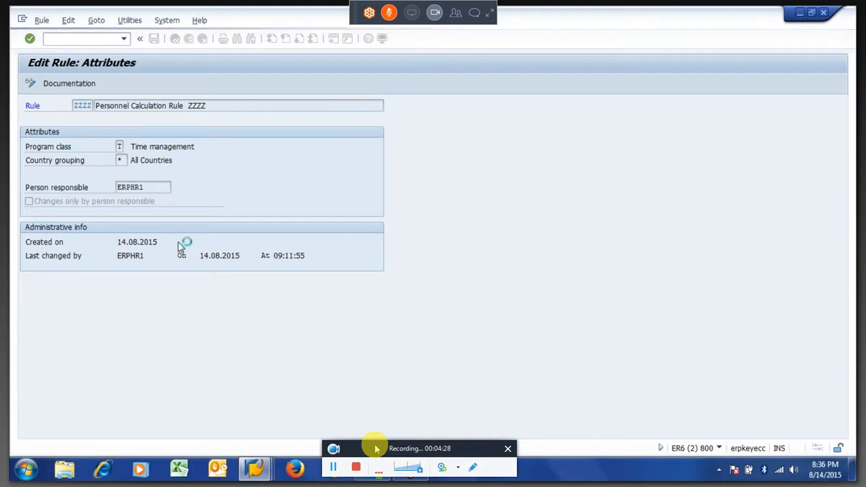
key(Return)
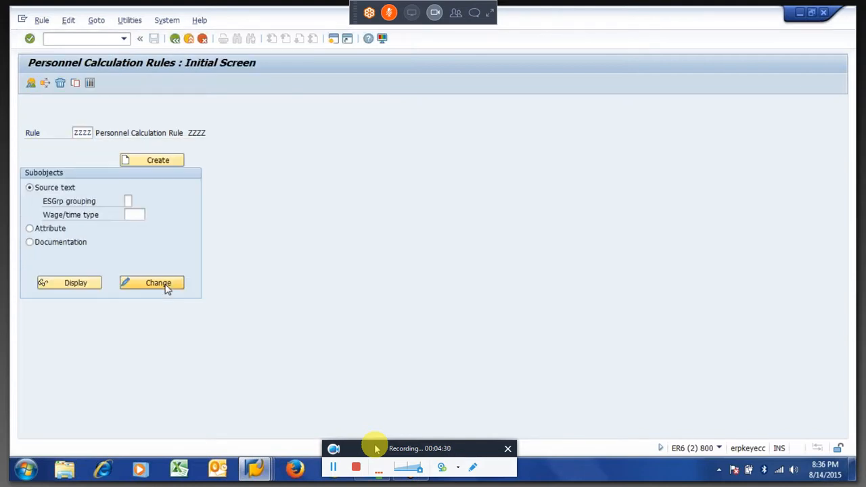
Open the source text of rule ZZZZ for changing and examine the ** branch and HRS=1 operation of rule Z911 for comparison
click(166, 286)
click(28, 107)
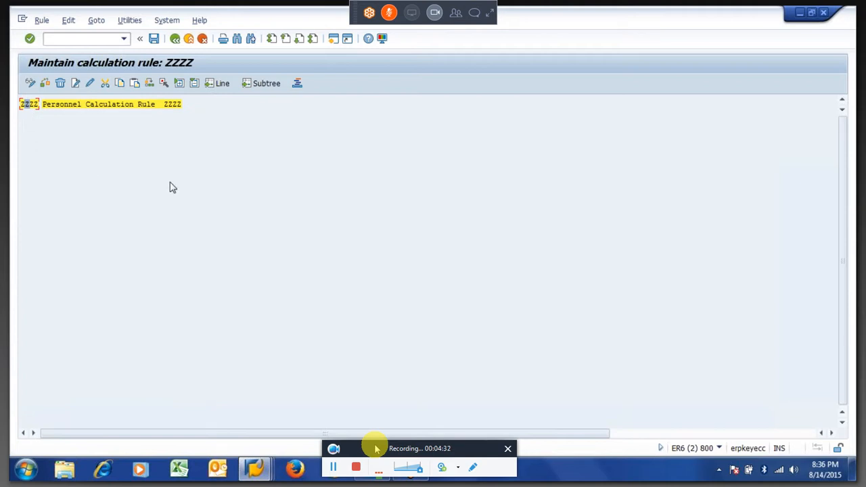
key(alt+Tab)
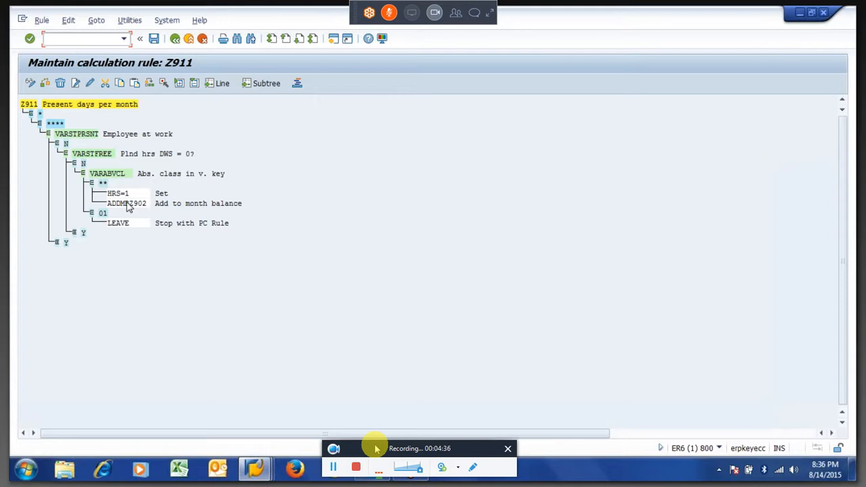
click(103, 183)
click(119, 194)
key(alt+Tab)
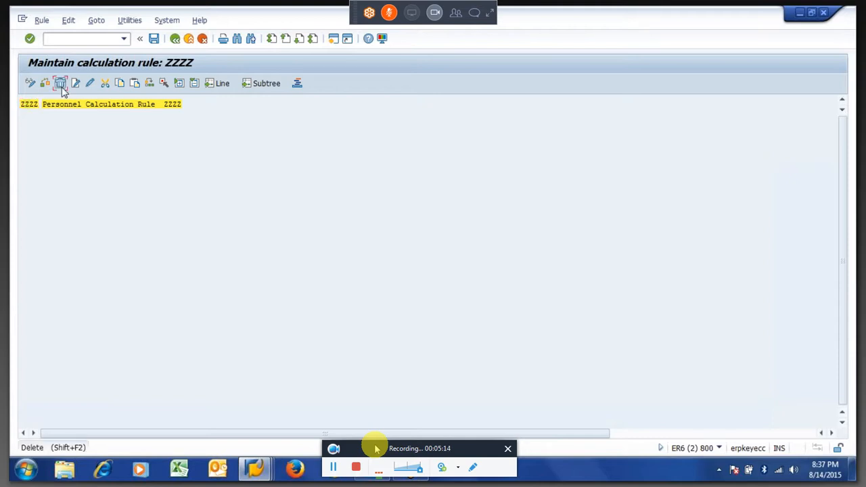
Leave the source text of rule ZZZZ and delete the rule from the personnel calculation rules
key(F3)
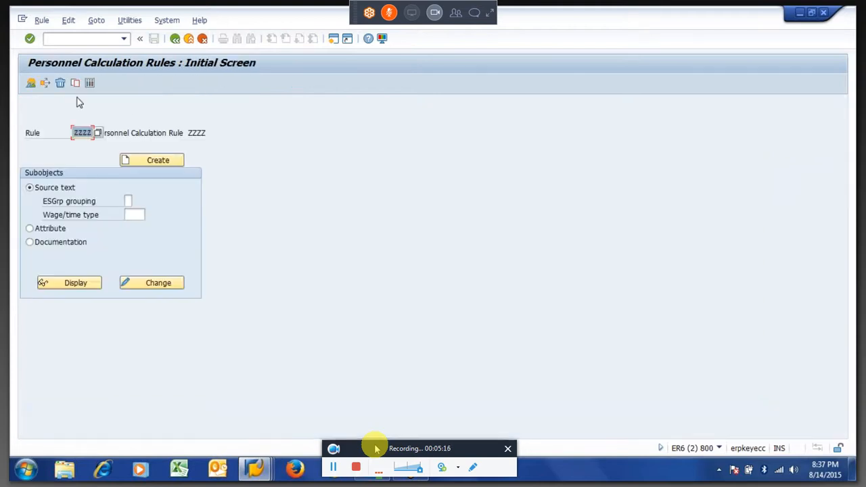
click(63, 86)
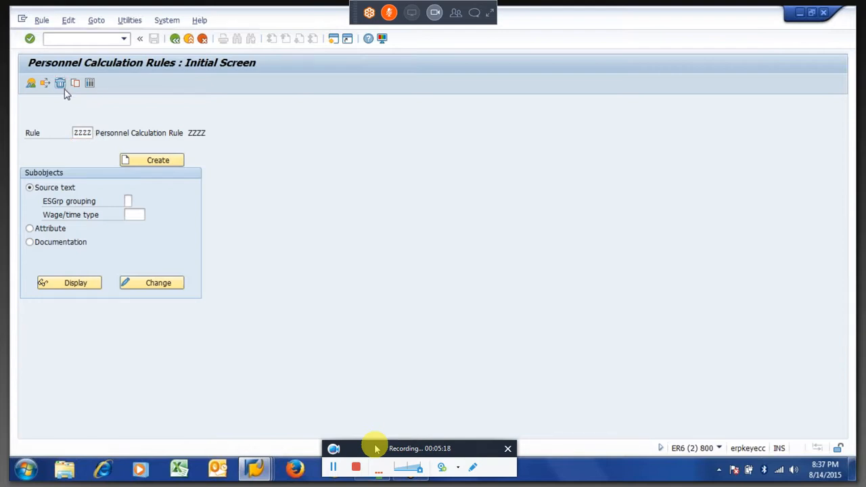
click(188, 247)
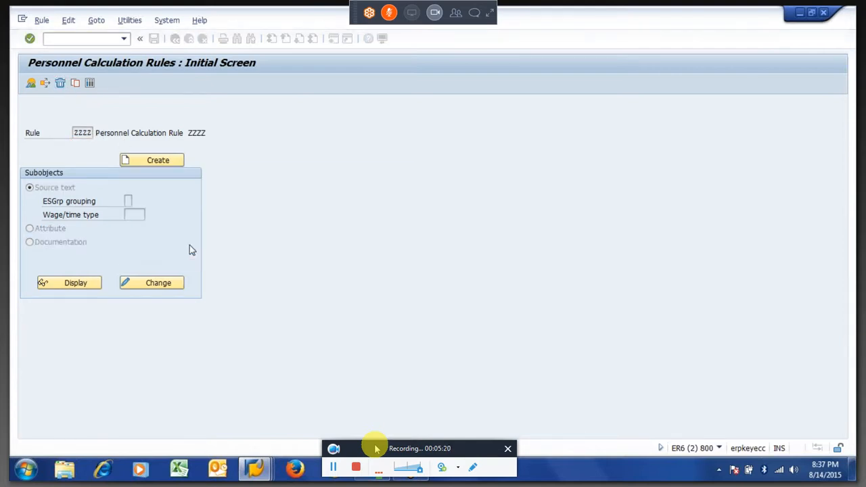
click(193, 217)
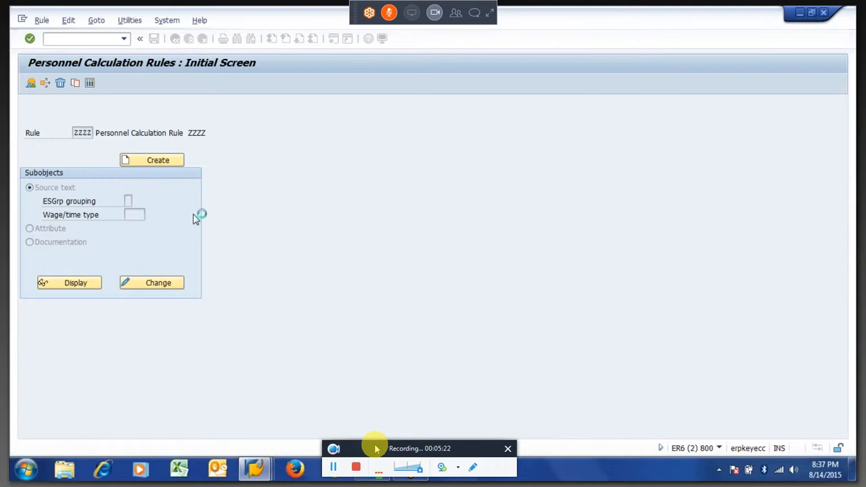
Return to SAP Easy Access, run transaction PE02 and open the Directory of Personnel Calculation Rules
key(F3)
text(pe0)
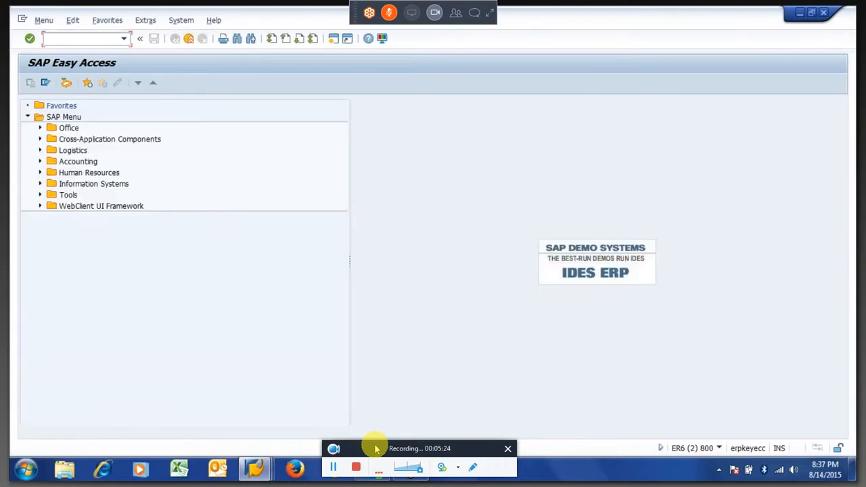
text(2)
key(Return)
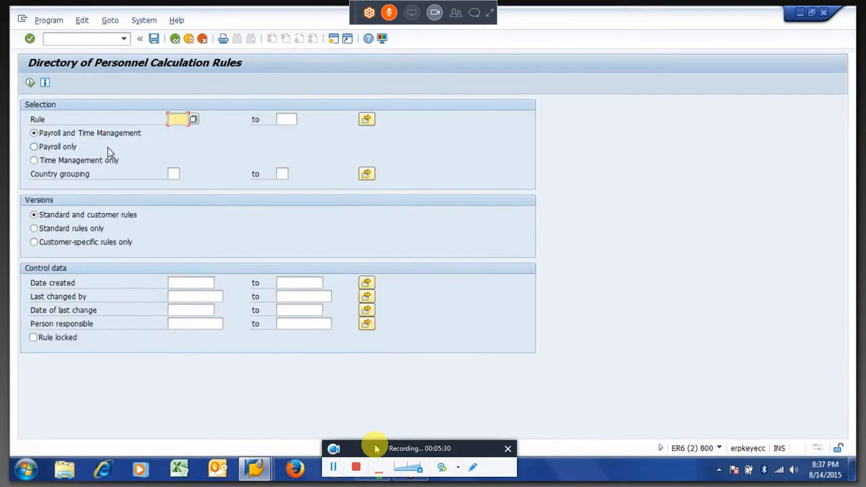
Restrict the rule directory selection to Time Management only, customer-specific rules only, and date created 12.08.2015
click(50, 164)
click(55, 245)
click(192, 284)
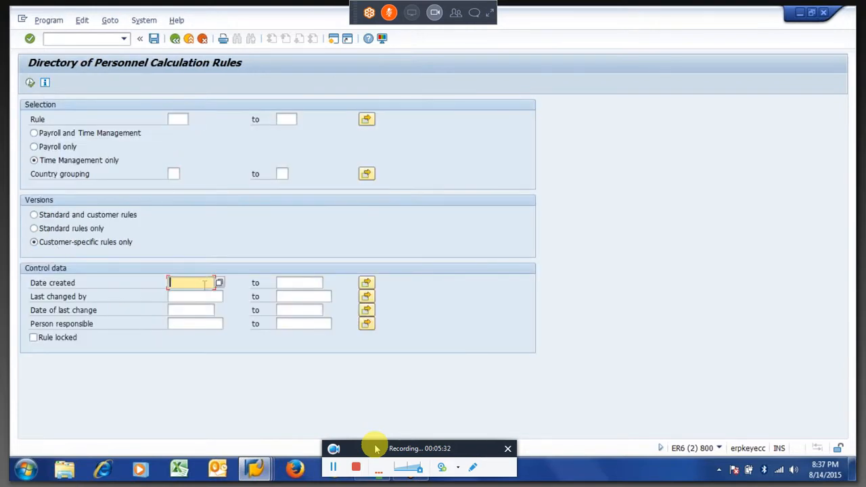
text(12)
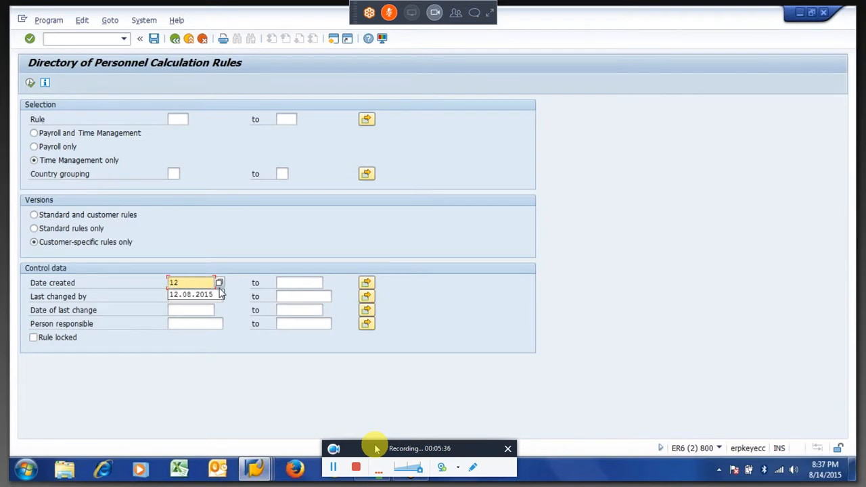
click(219, 293)
key(Return)
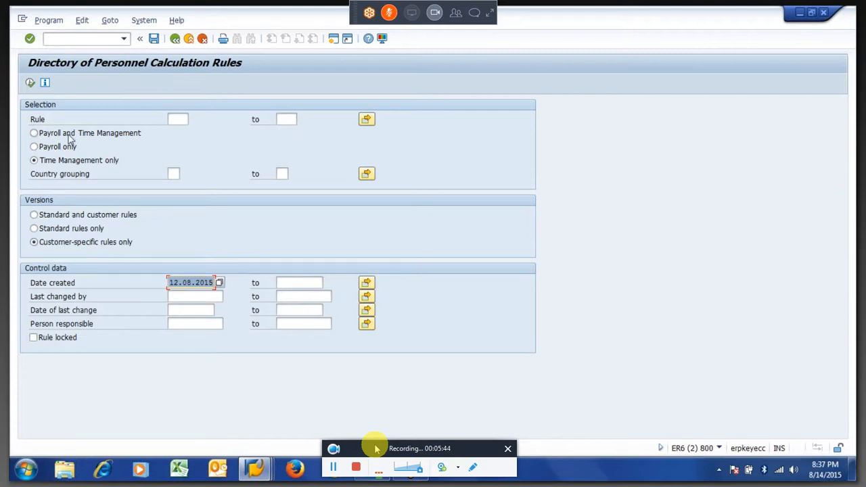
Run the rule directory for the single creation date 12.08.2015 and return to the selection
click(30, 83)
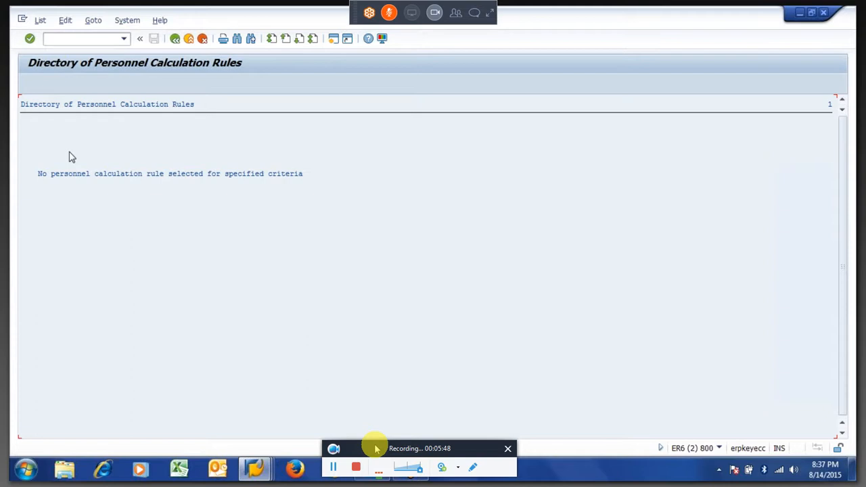
click(174, 38)
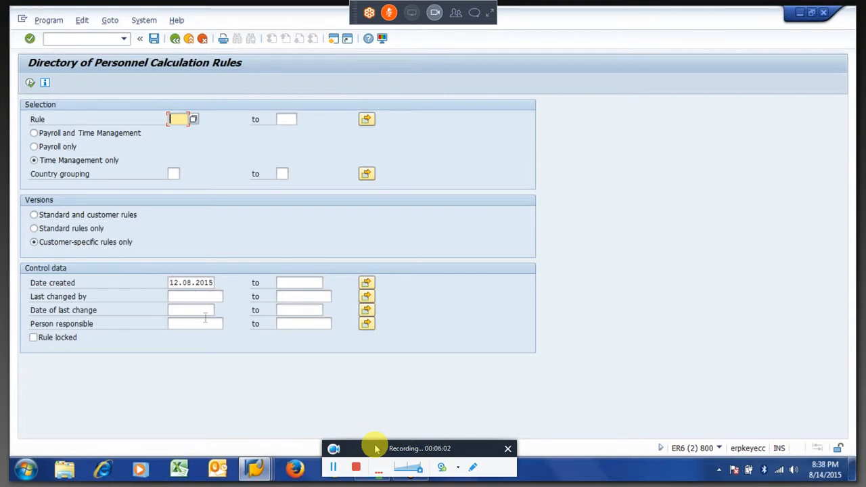
double_click(186, 283)
key(ctrl+c)
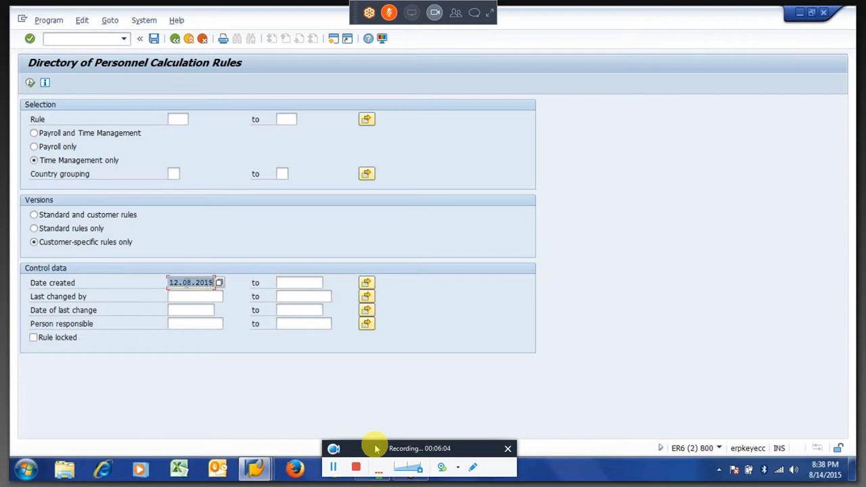
click(191, 296)
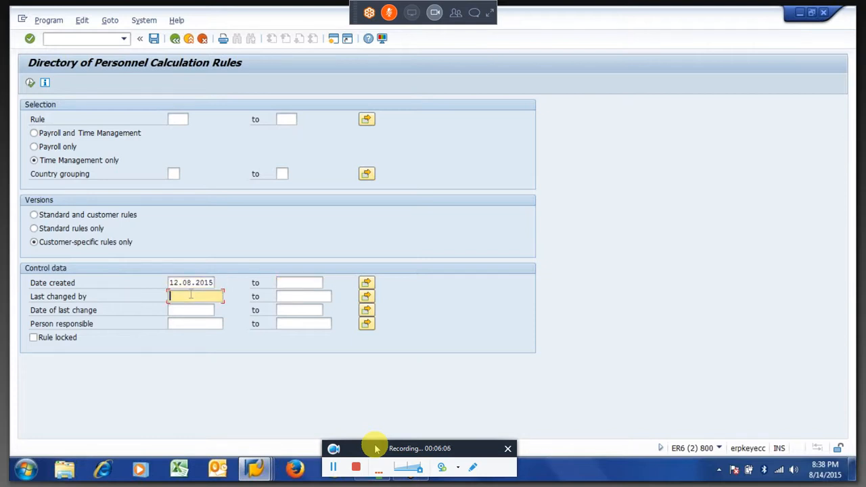
key(ctrl+v)
key(Tab)
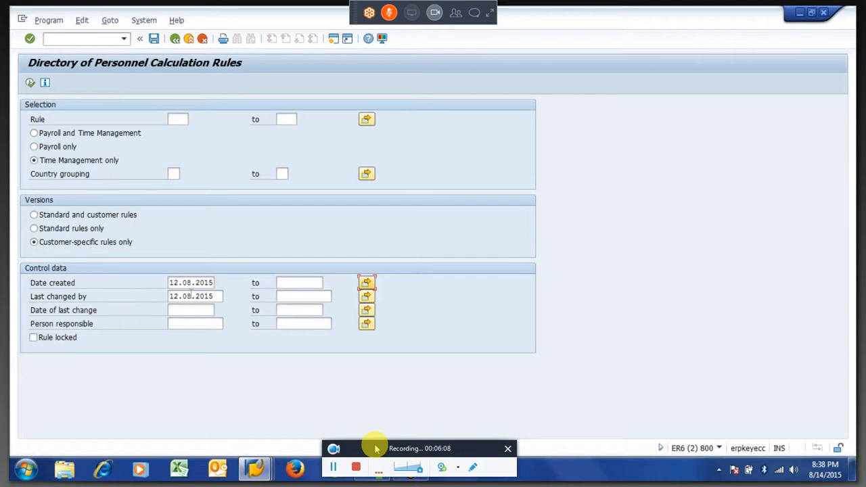
click(183, 283)
key(Tab)
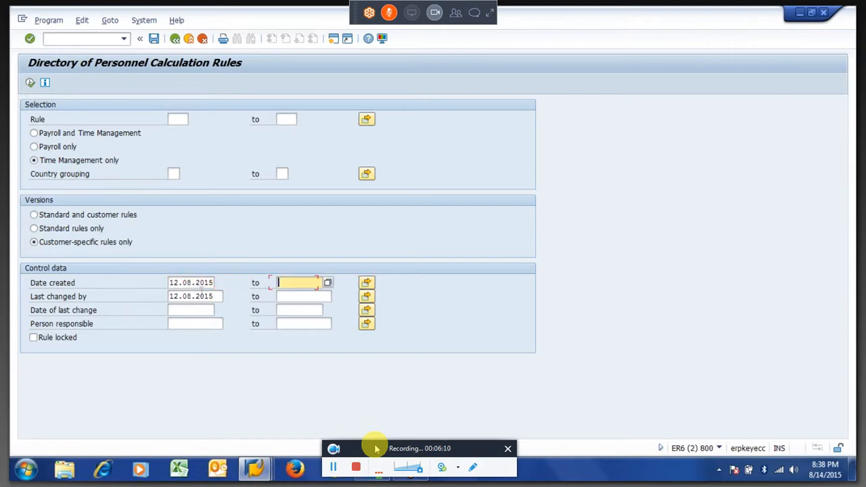
key(shift+Tab)
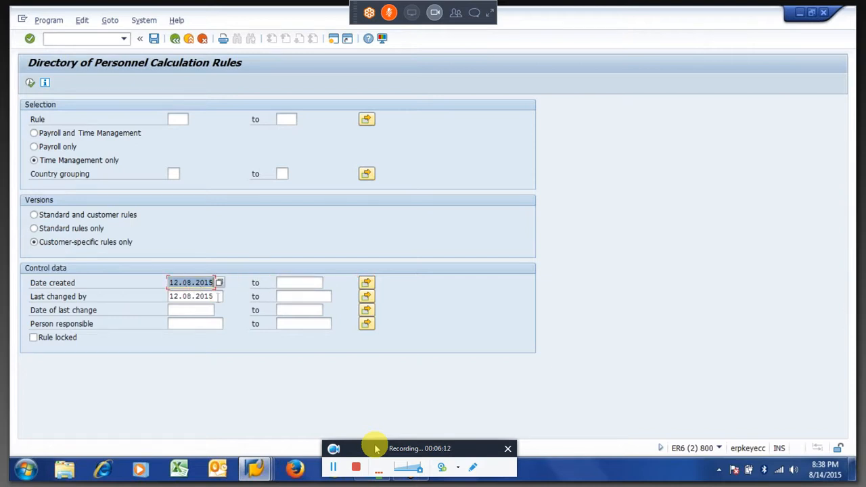
key(Down)
key(BackSpace)
key(BackSpace)
key(BackSpace)
key(BackSpace)
key(BackSpace)
key(BackSpace)
key(BackSpace)
key(BackSpace)
key(BackSpace)
key(BackSpace)
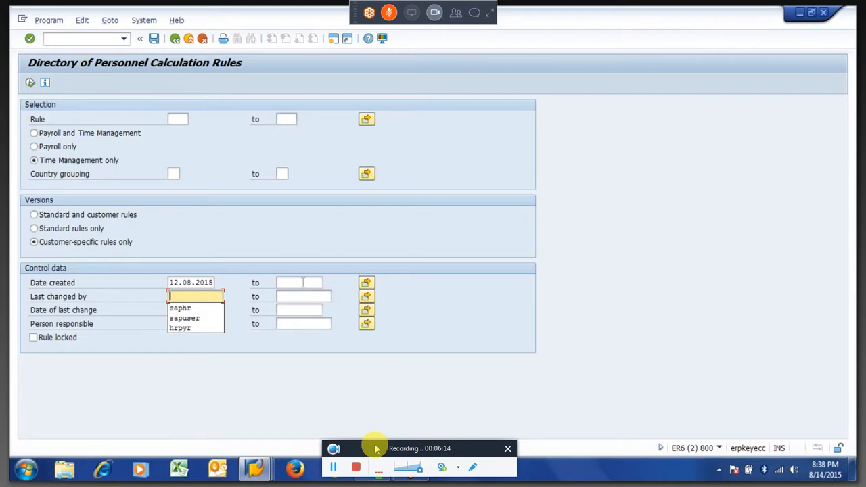
Extend the Date created range to 31.12.9999, list the matching rules, highlight Z910 and Z911, and return to the selection
click(303, 282)
click(301, 295)
key(Return)
click(31, 84)
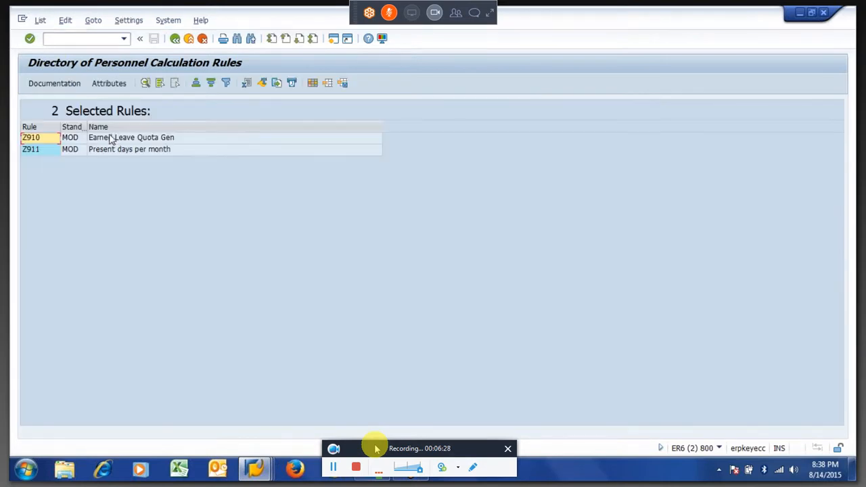
click(112, 138)
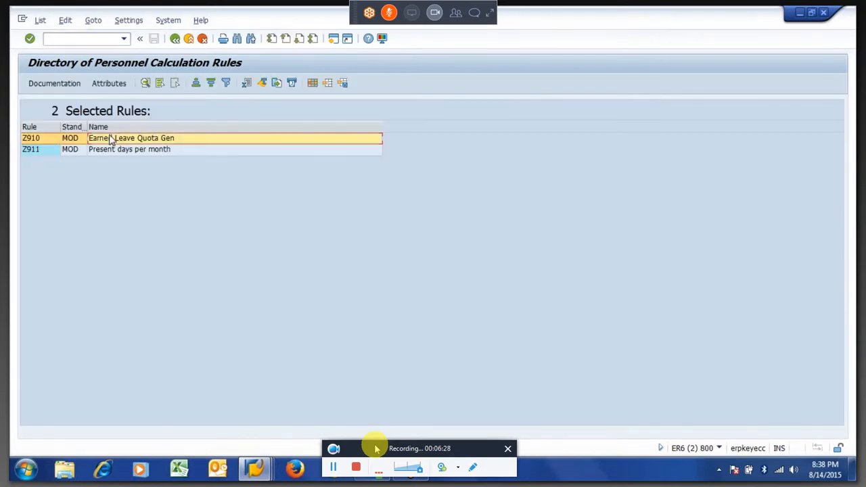
click(112, 150)
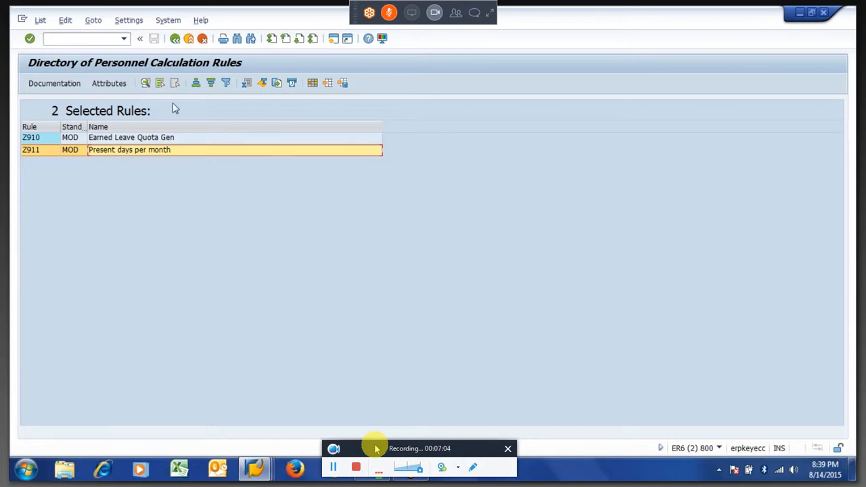
click(176, 42)
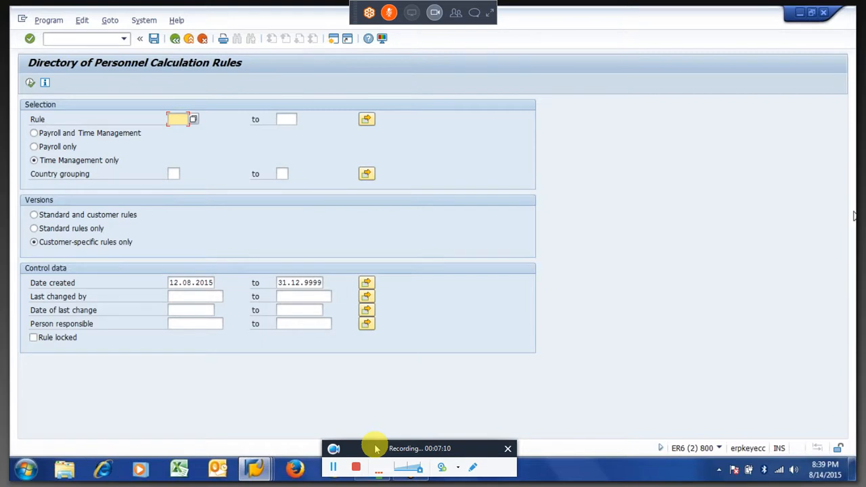
Open the recent workbook SAP Training.xlsx in Excel, examine the topic "Leave genaration after probition date", and close the workbook
click(854, 221)
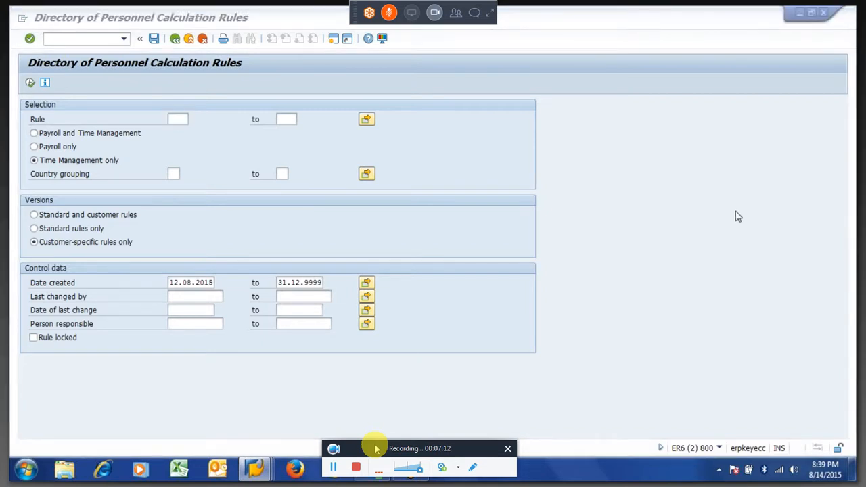
right_click(182, 469)
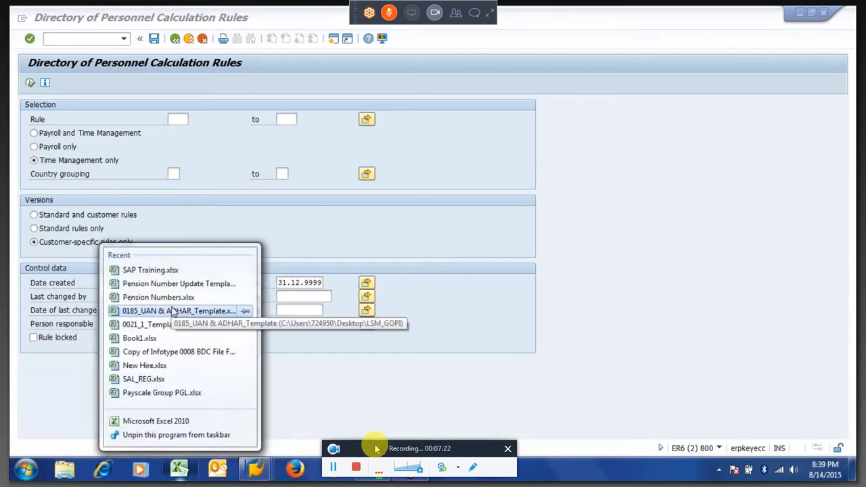
click(153, 270)
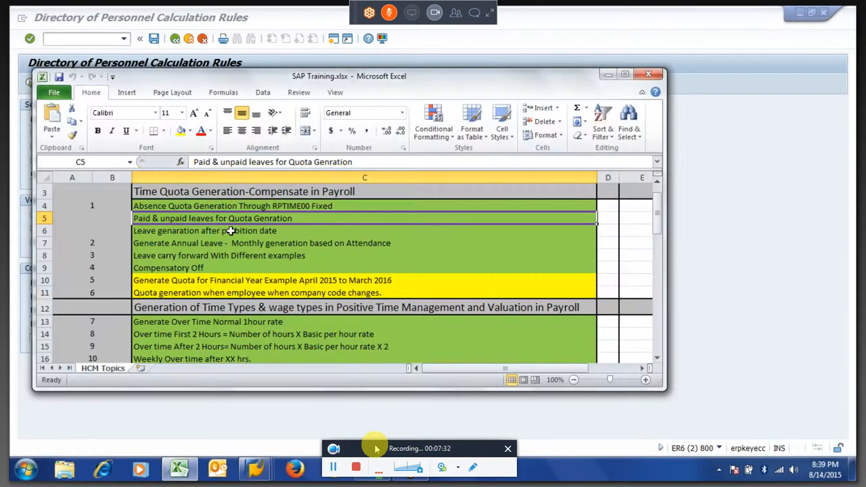
click(231, 231)
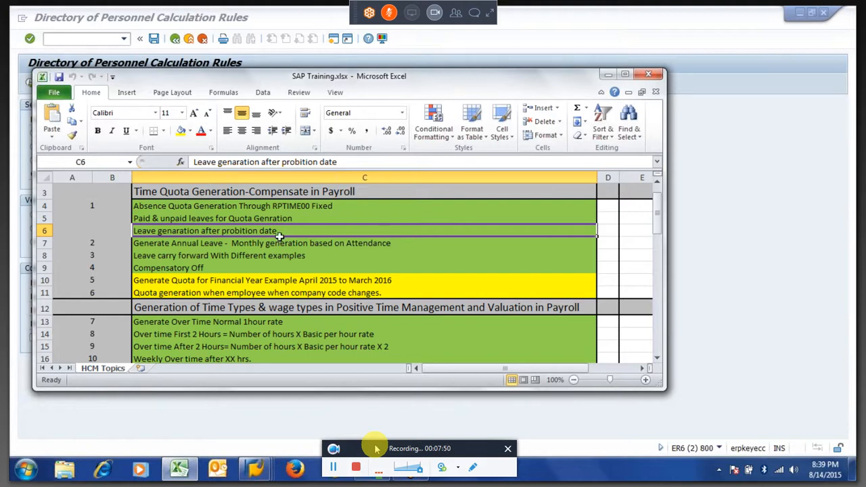
click(646, 74)
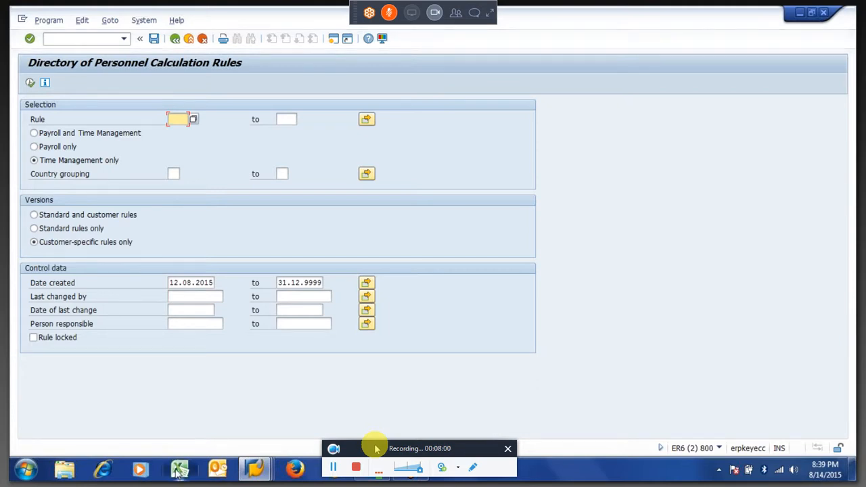
Open a blank workbook in Excel and enter Month in cell E4 with 2.5 below it in E5
click(180, 472)
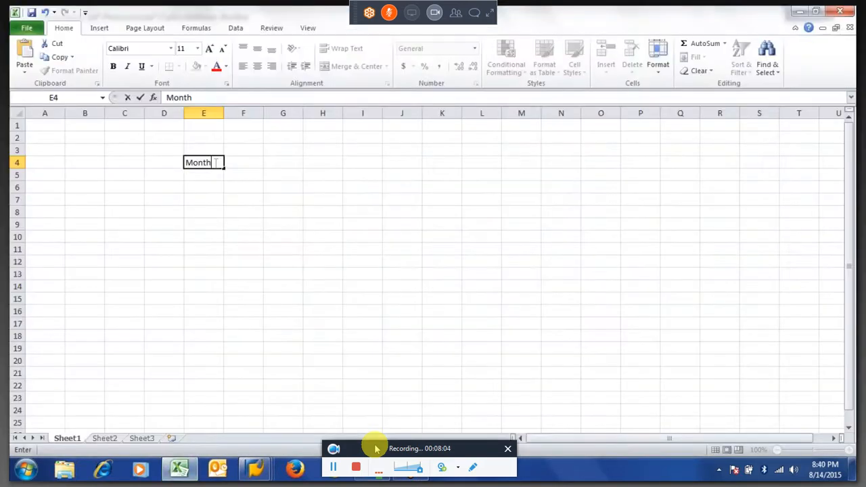
key(Return)
text(2.5)
key(Return)
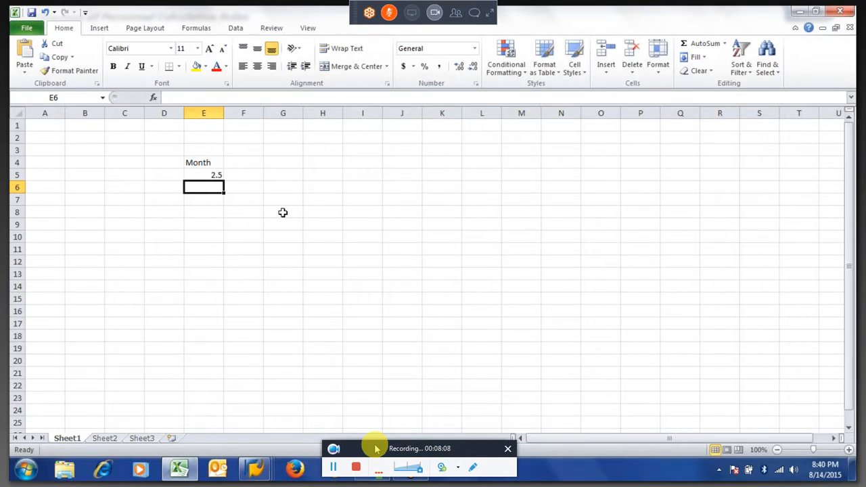
Enter the month headings Apr, May and June in cells E3 to G3
key(Right)
key(Up)
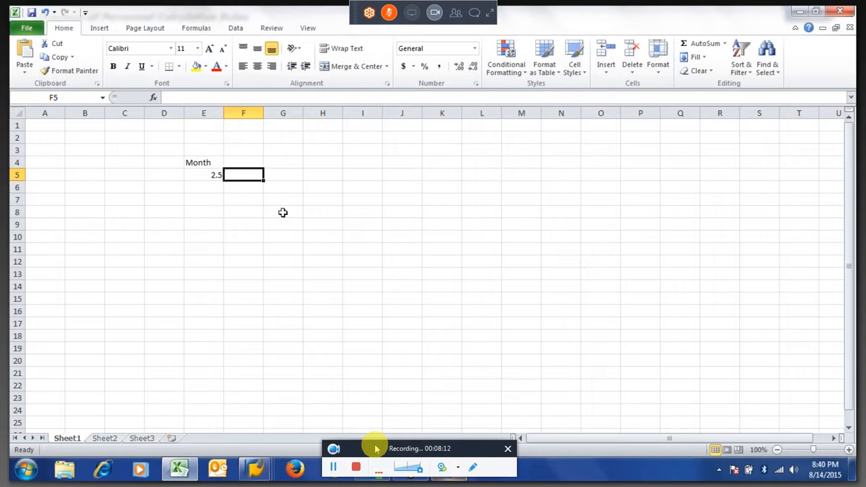
key(Up)
key(Left)
key(Up)
text(Apr)
key(Right)
text(May)
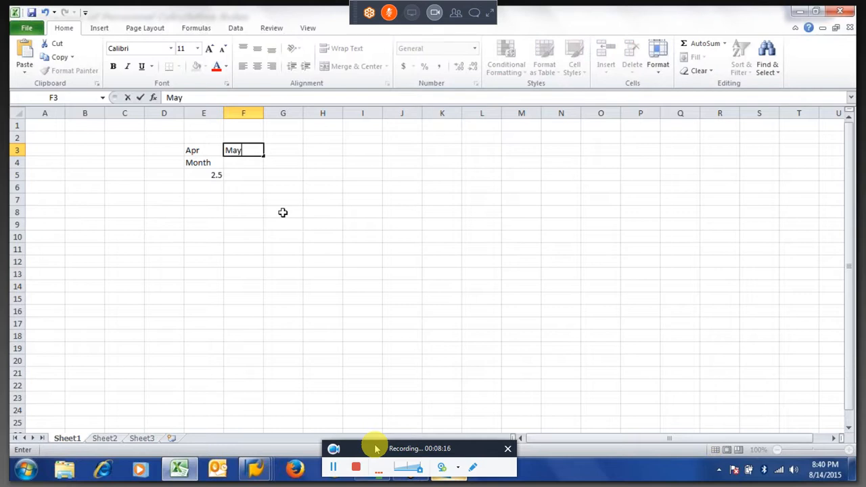
key(Right)
text(June)
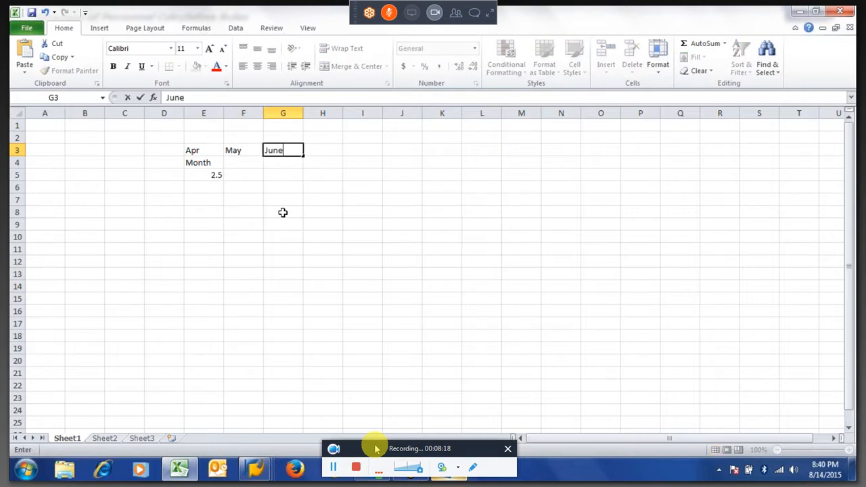
click(283, 212)
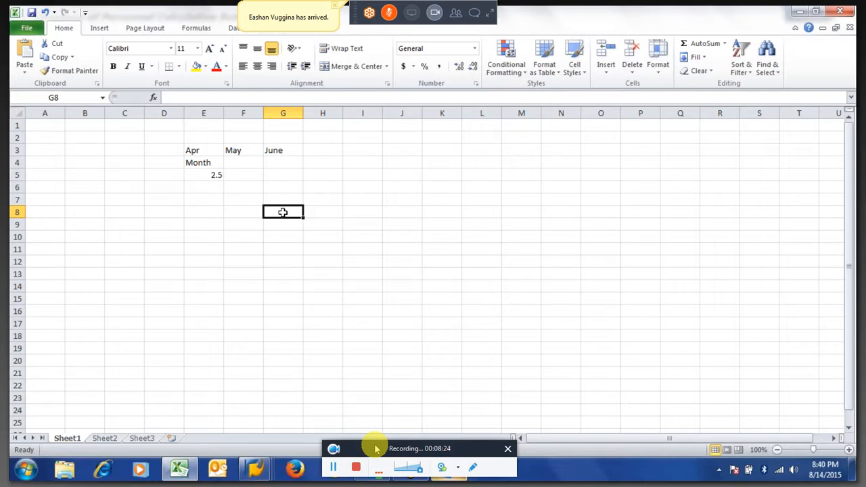
Enter 2.5 for May in cell F5
key(Down)
key(Up)
key(Up)
key(Up)
key(Up)
key(Left)
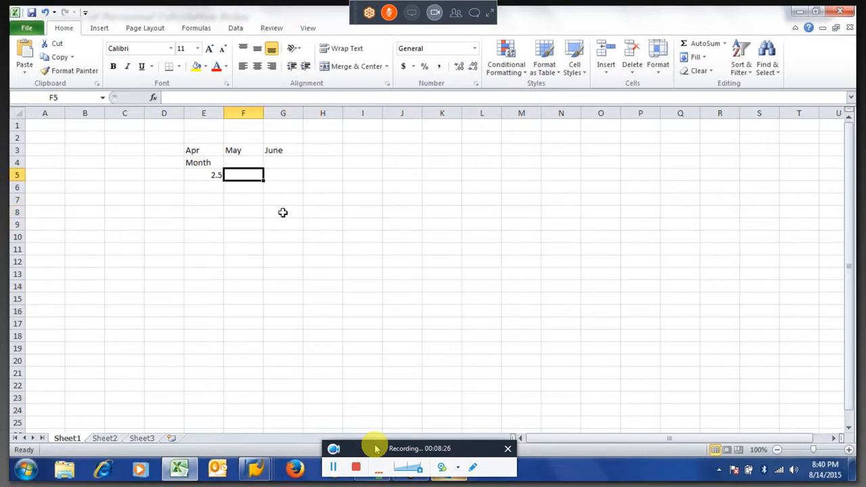
text(2)
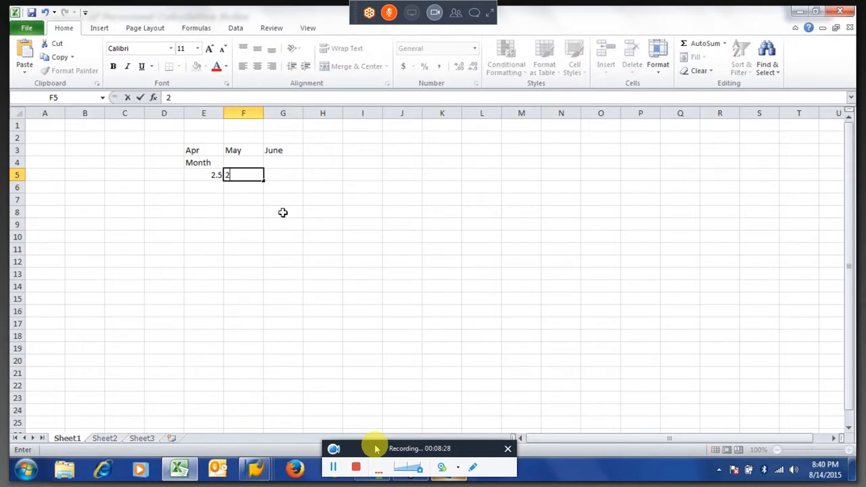
text(.5)
key(Tab)
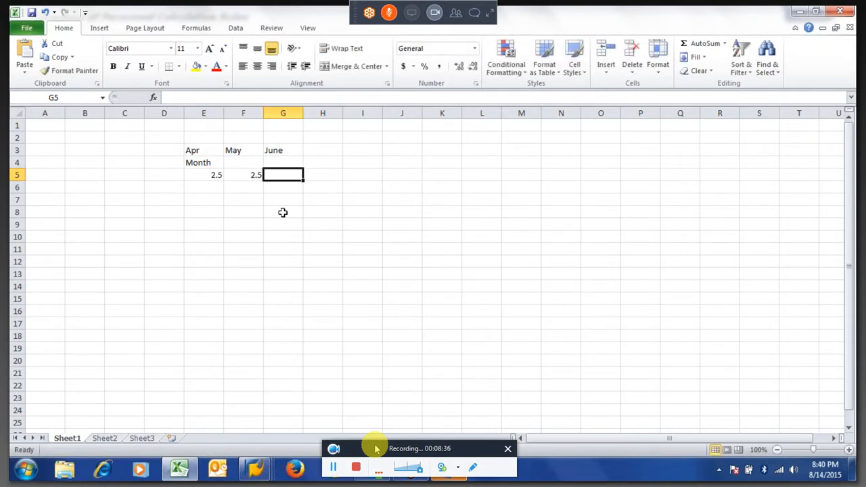
Add the heading July in cell H3 and enter 2.5 for June in cell G5
key(Up)
key(Up)
key(Right)
text(July)
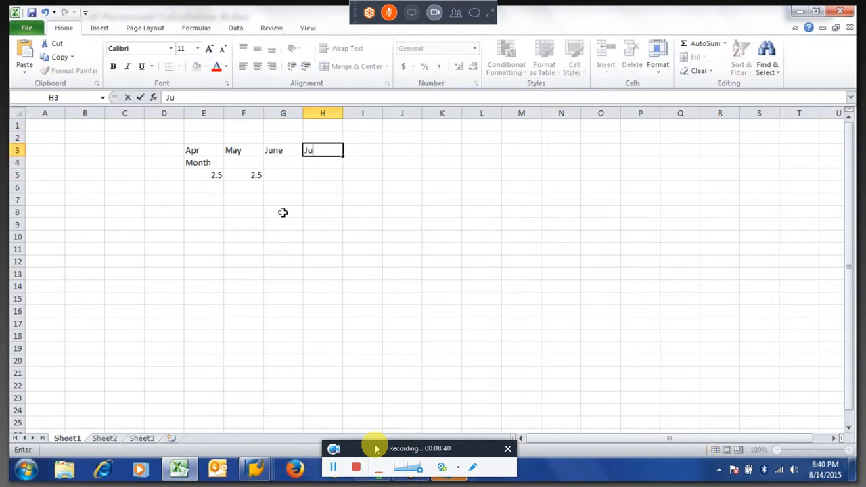
key(Return)
key(Down)
key(Left)
text(2.5)
key(Return)
Start the cumulative row for April by entering the formula =E5 in cell E6
key(Left)
key(Left)
key(Up)
key(Up)
key(Up)
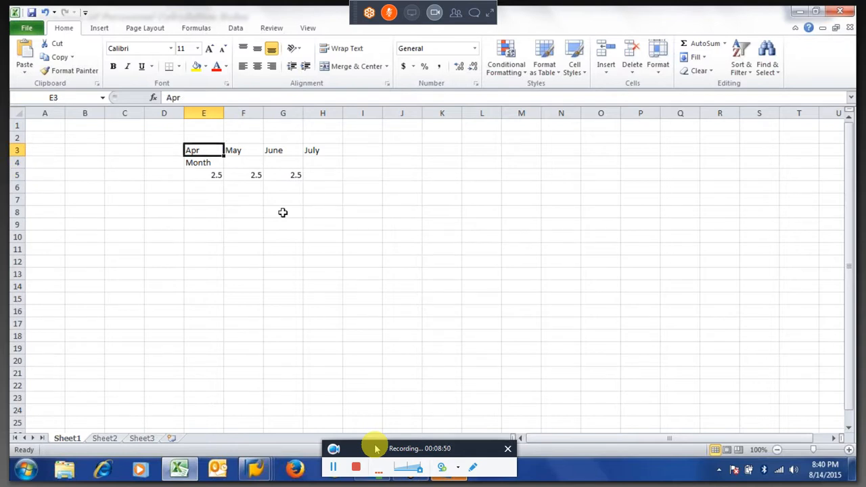
key(Down)
key(Down)
key(Down)
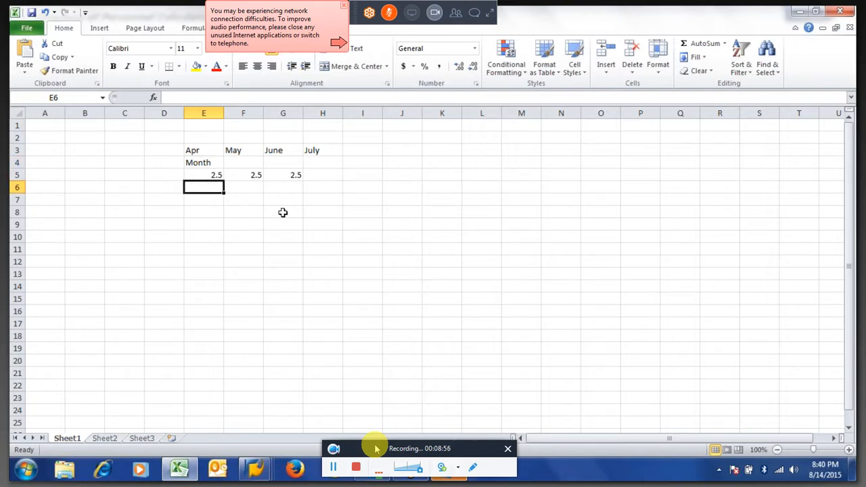
text(=)
key(Escape)
text(=)
key(Up)
key(Return)
Enter the cumulative formulas =F5+E6 in cell F6 for May and =G5+F6 in cell G6 for June
key(Up)
key(Right)
text(=)
key(Up)
text(+)
key(Left)
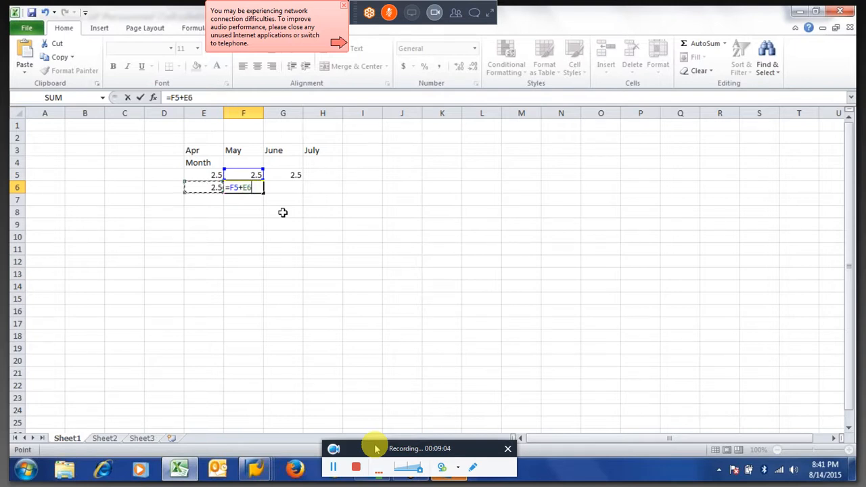
key(Tab)
text(=)
key(Up)
text(+)
key(Left)
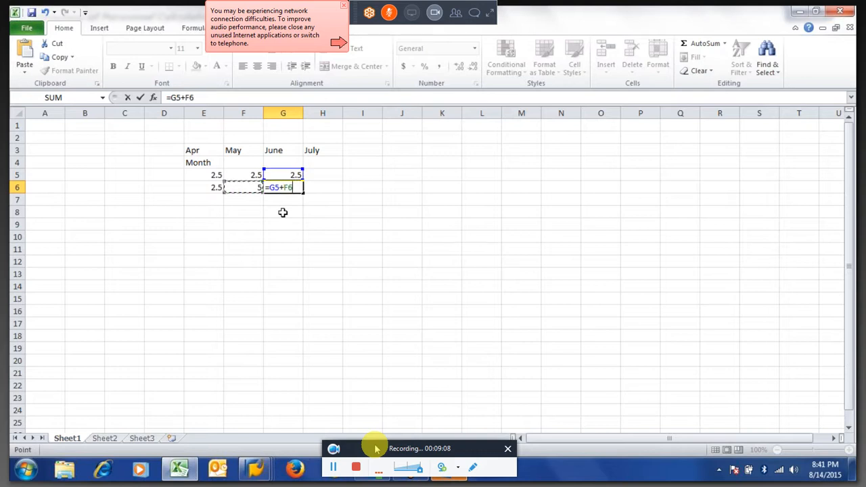
key(Return)
Enter 2.5 for July in cell H5
key(Right)
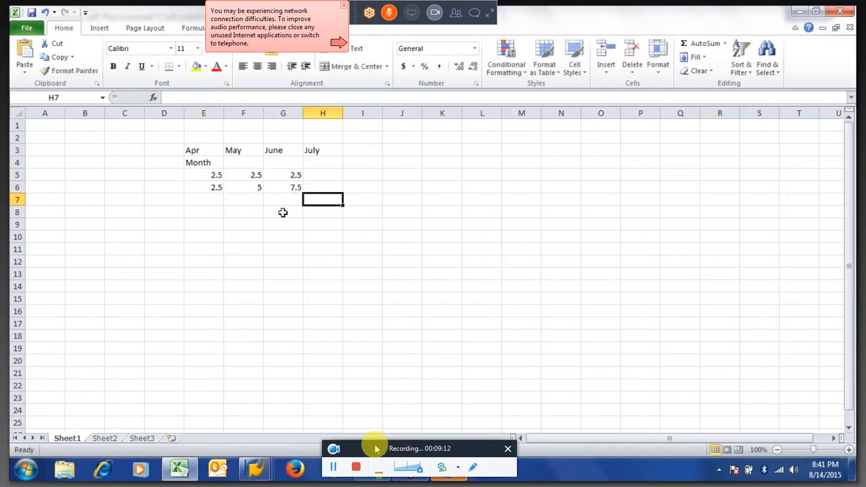
key(Up)
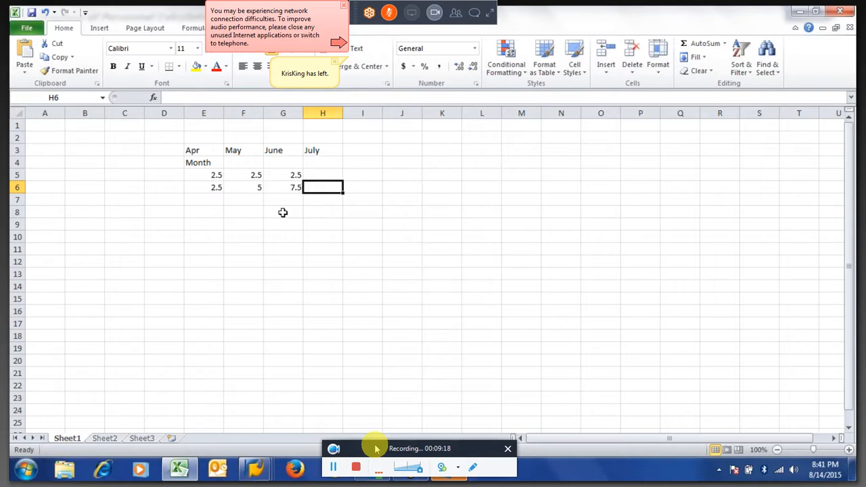
key(Up)
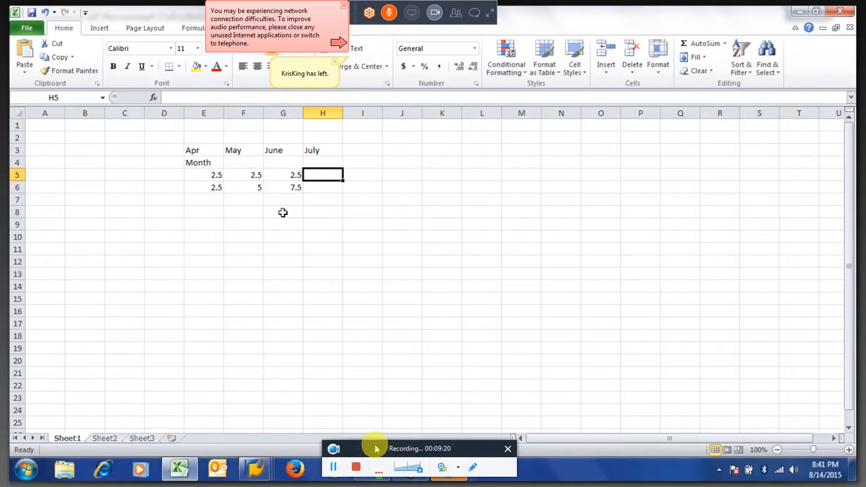
text(20)
key(BackSpace)
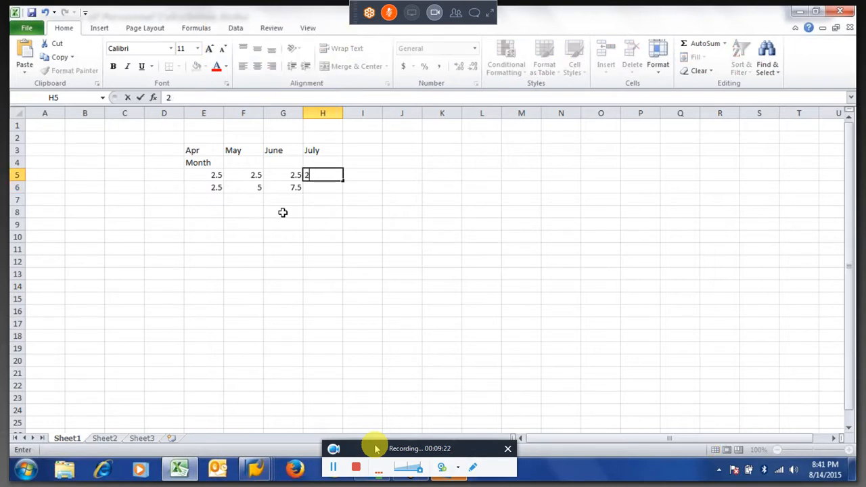
text(.5)
key(Return)
Copy the cumulative formula from cell G6 to cell H6 for July
key(Left)
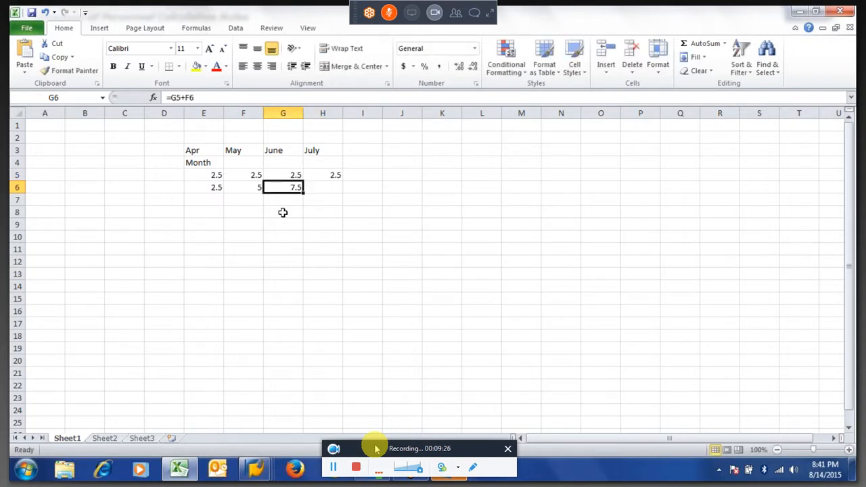
key(ctrl+c)
key(Right)
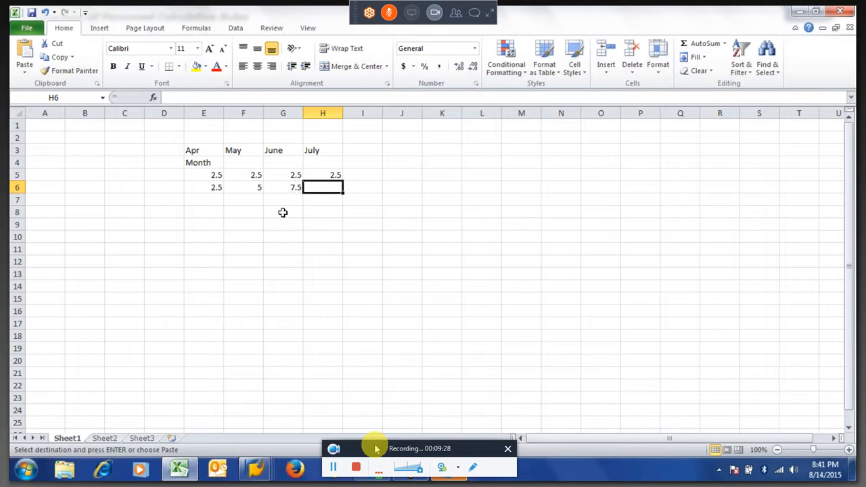
key(ctrl+v)
key(Escape)
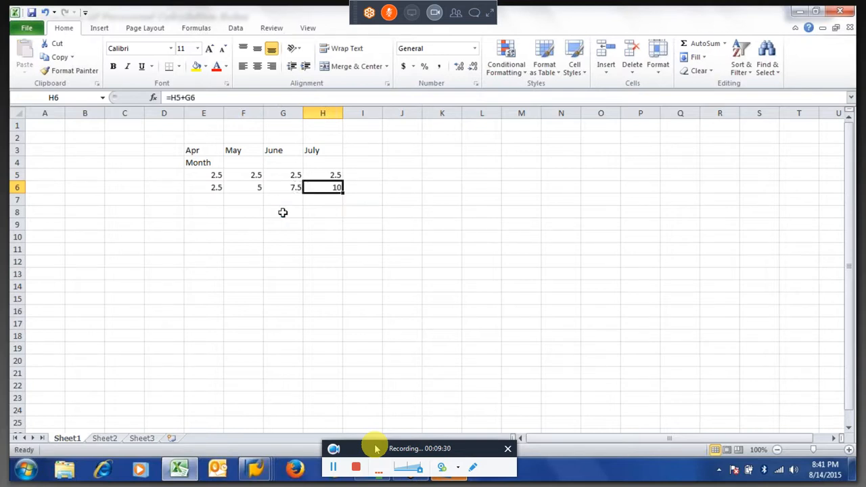
key(Right)
key(Right)
key(Right)
key(Right)
key(Right)
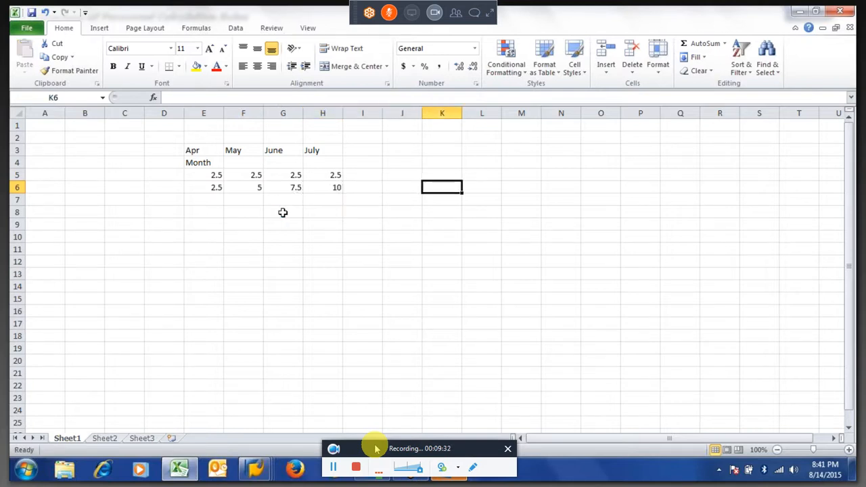
Label the cumulative row Actual in cell D6
key(Left)
key(Left)
key(Left)
key(Left)
key(Left)
key(Left)
key(Left)
key(Left)
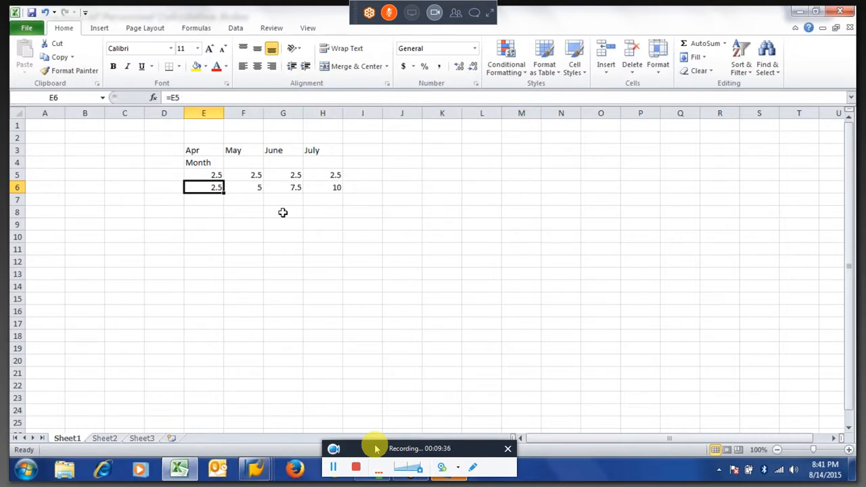
key(Left)
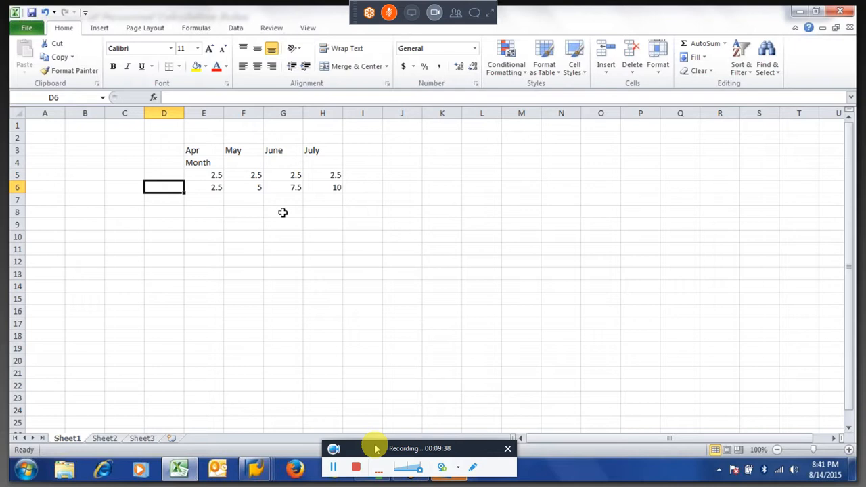
text(Acctul)
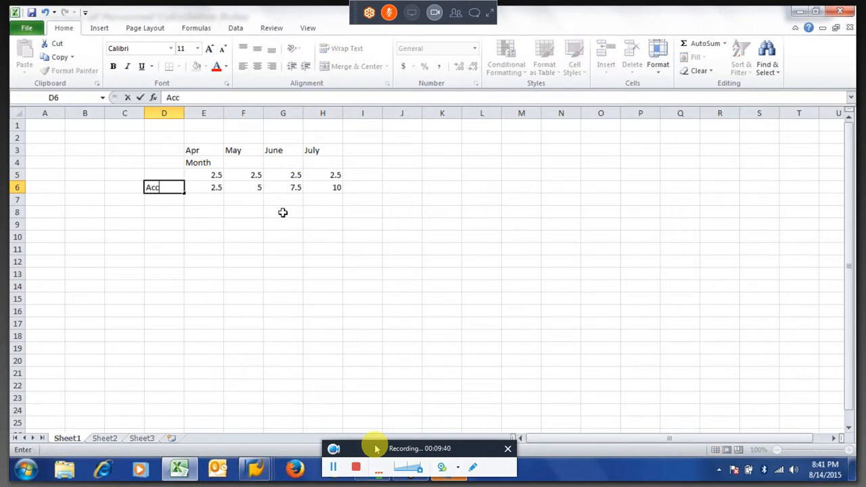
key(BackSpace)
key(BackSpace)
key(BackSpace)
key(BackSpace)
text(tual)
key(Tab)
Mark the probation month by entering Prb above June in cell G2
key(Down)
key(Down)
key(Right)
key(Right)
key(Up)
key(Up)
key(Up)
key(Up)
key(Up)
key(Up)
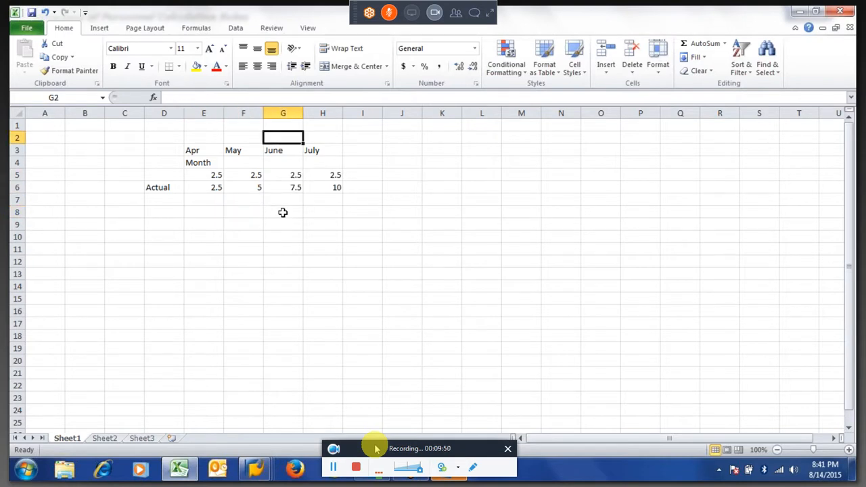
text(Prb)
key(Return)
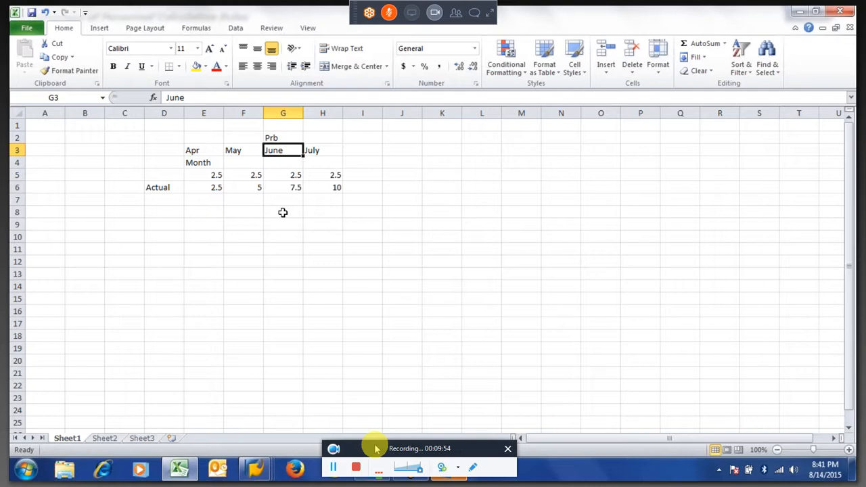
Carry the June cumulative value into row 7 with the formula =G6 in cell G7
key(Down)
key(Down)
key(Down)
key(Down)
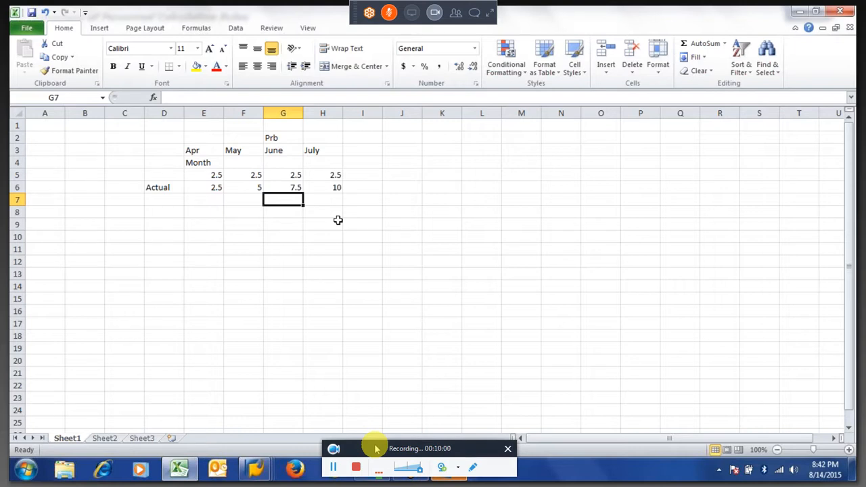
text(=)
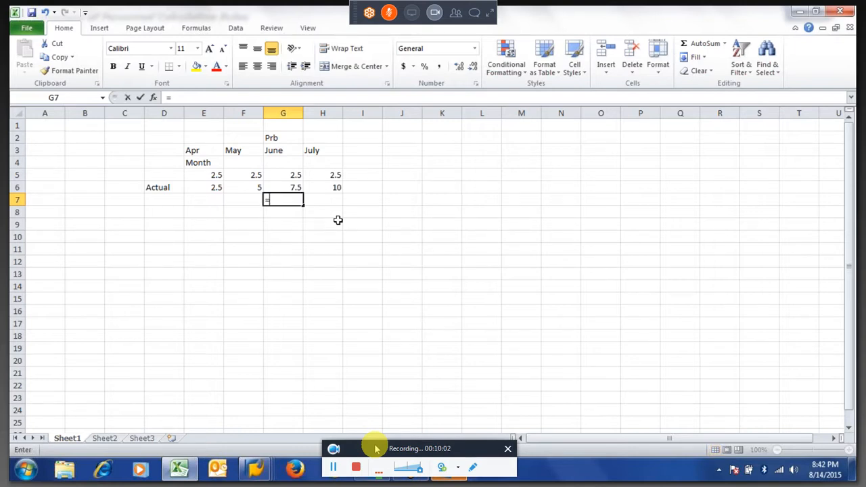
key(Up)
key(Return)
Carry the July cumulative value into row 7 with the formula =H6 in cell H7
key(Right)
key(Up)
text(=)
key(Up)
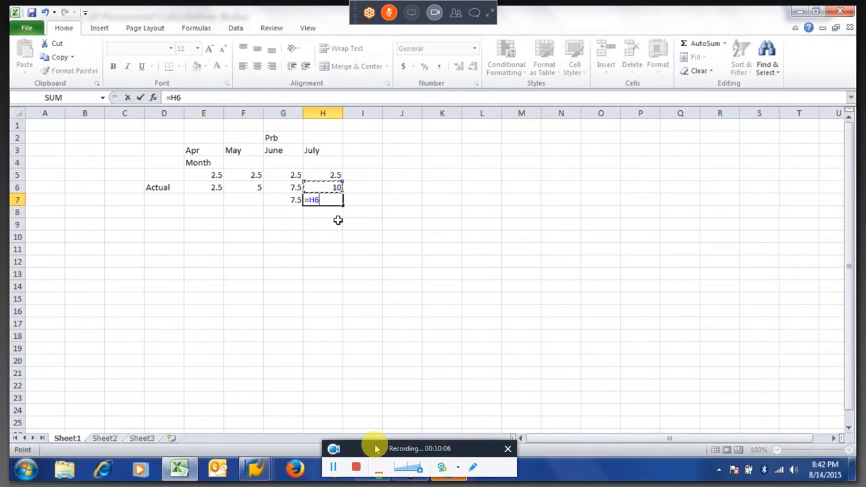
key(Return)
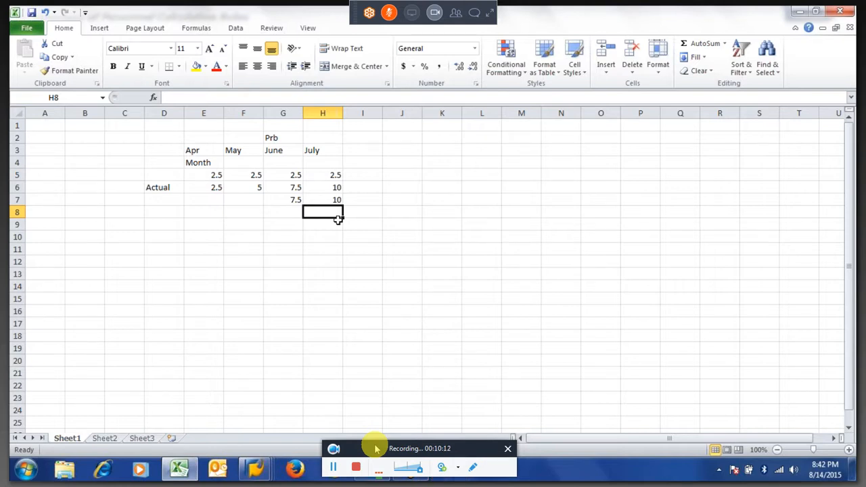
Highlight the cumulative values from April to July in cells E6 to H6
click(853, 253)
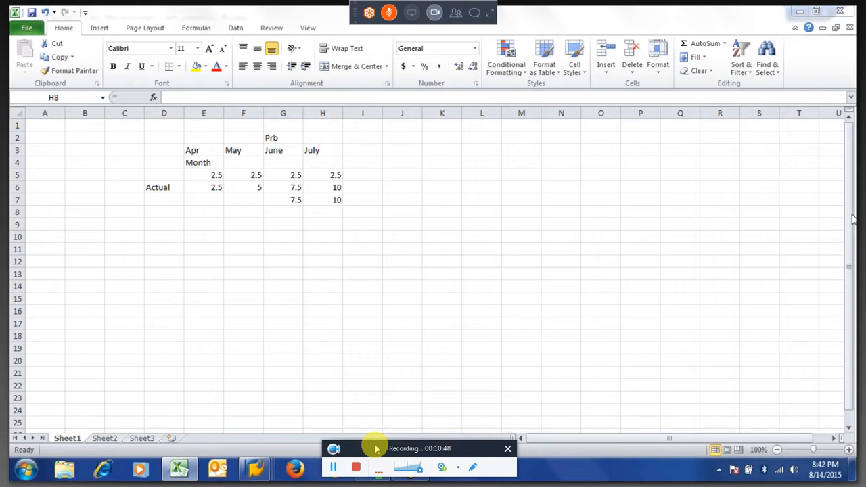
click(208, 174)
drag(211, 186, 338, 188)
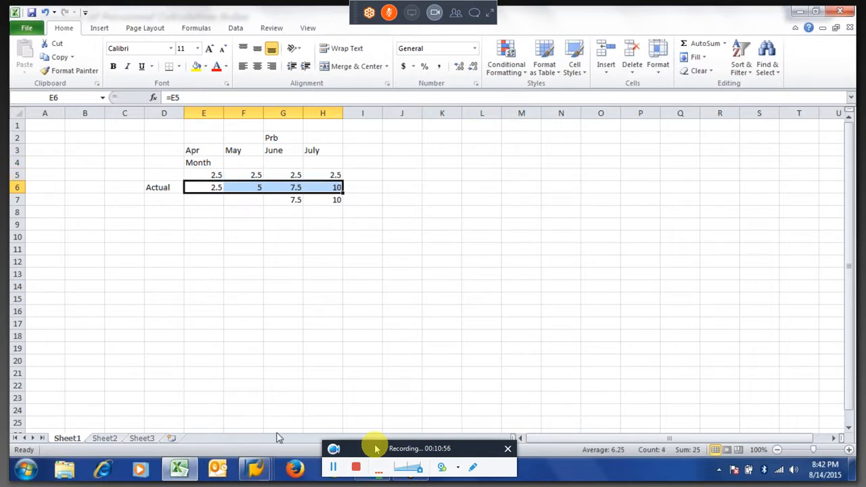
Switch to the SAP session showing rule Z911, leave the rule and open time evaluation with transaction pt60
mouse_move(264, 473)
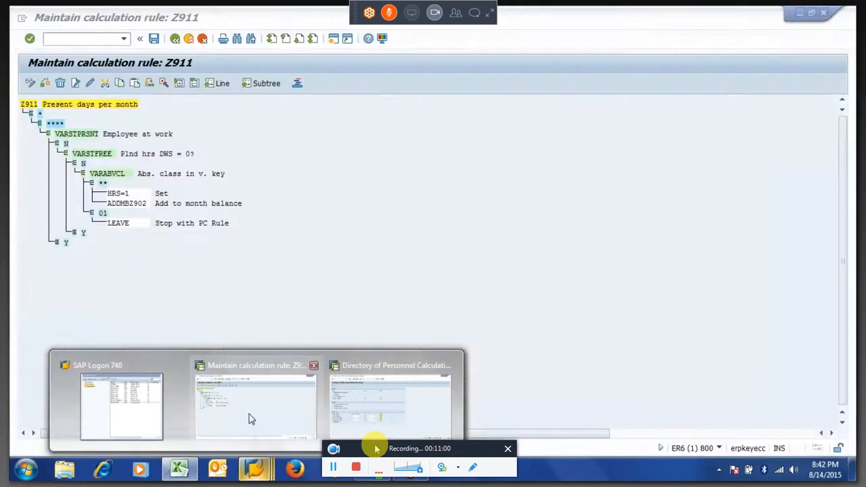
click(250, 414)
key(F3)
text(pt60)
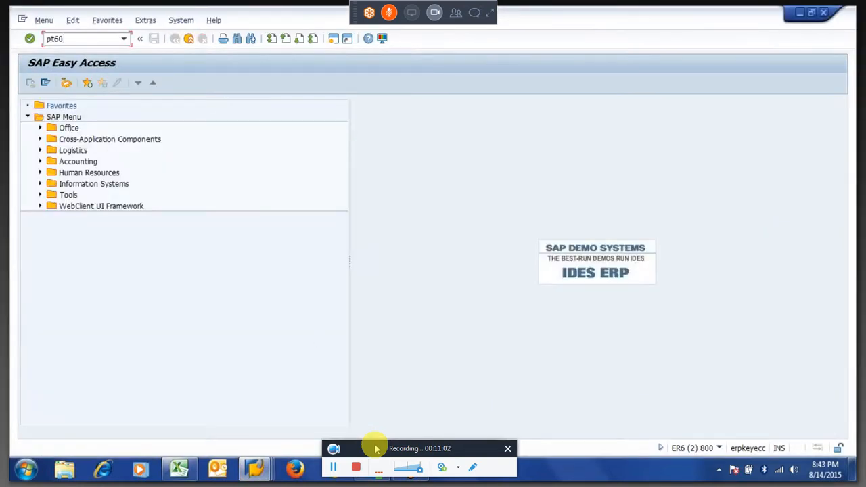
key(Return)
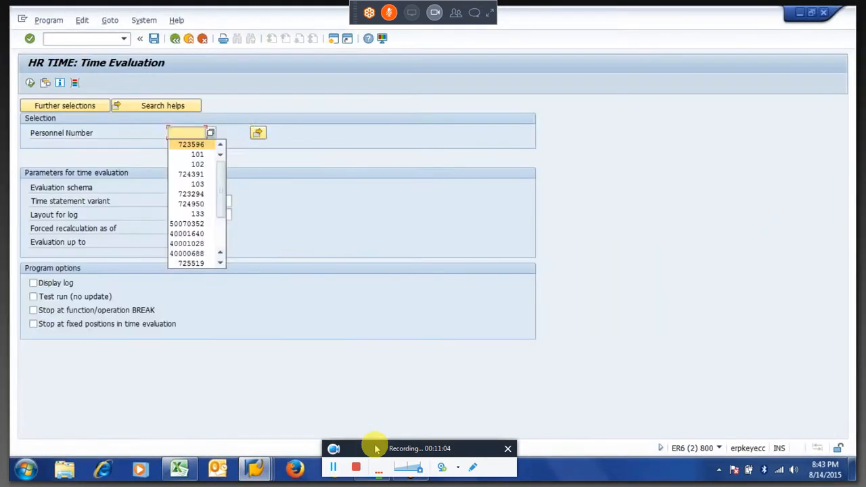
Configure the employee's time evaluation with schema ZM64, recalculation as of 01.04.2015, evaluation up to 30.04.2015, log display and test run
text(zm64)
key(Tab)
key(Tab)
key(Tab)
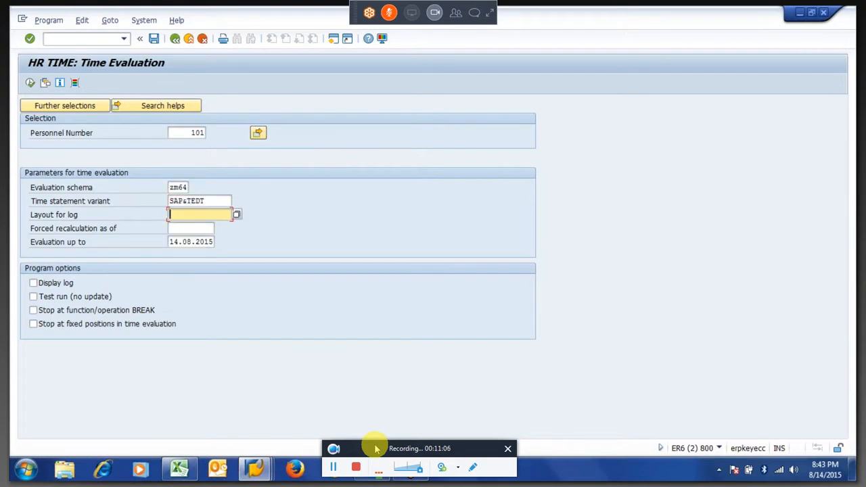
key(Tab)
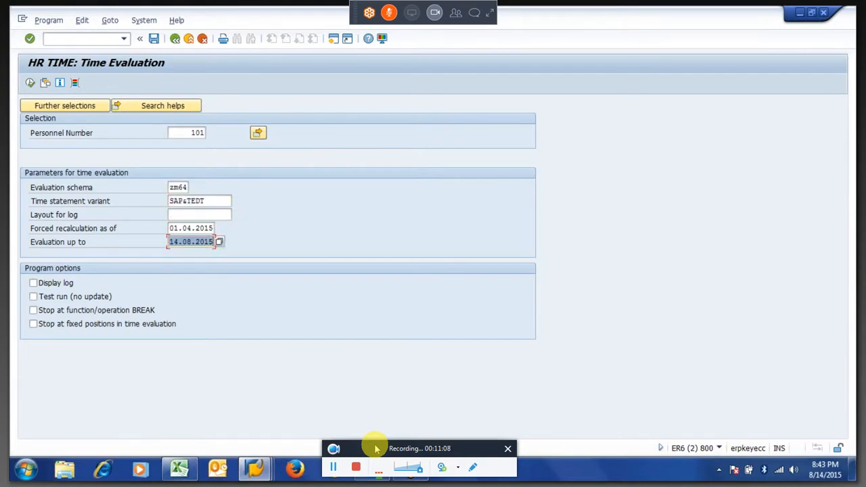
key(Down)
key(Return)
key(Return)
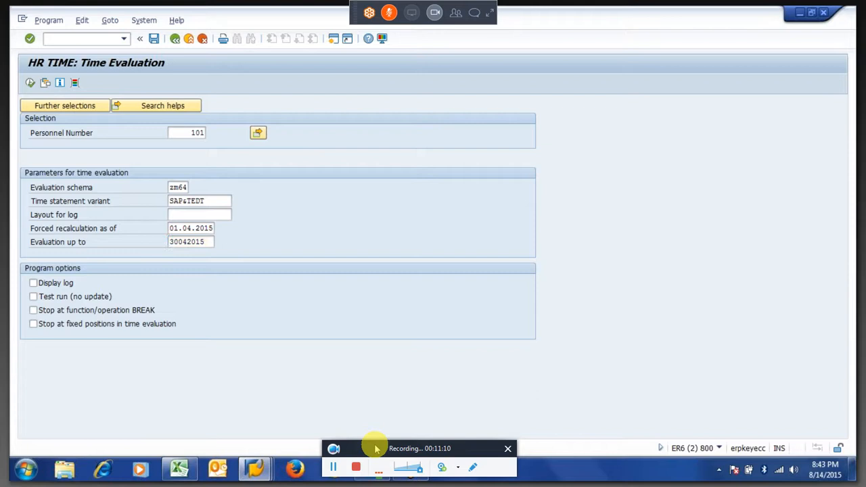
click(34, 284)
click(34, 297)
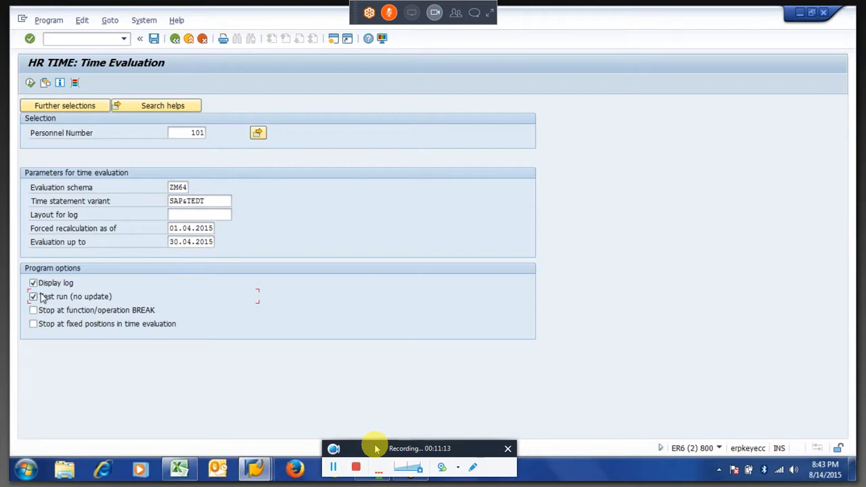
Try to extend the evaluation end date to 31.06.2015
click(181, 242)
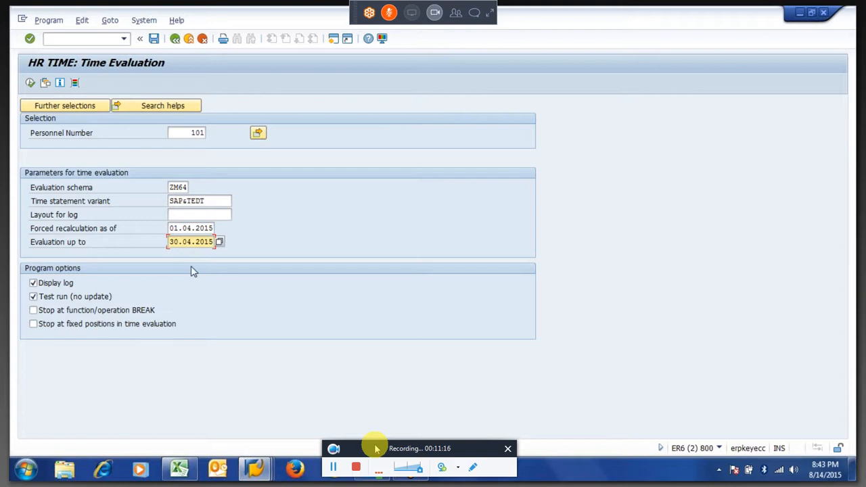
key(BackSpace)
text(1)
key(Right)
key(Right)
key(Delete)
text(6)
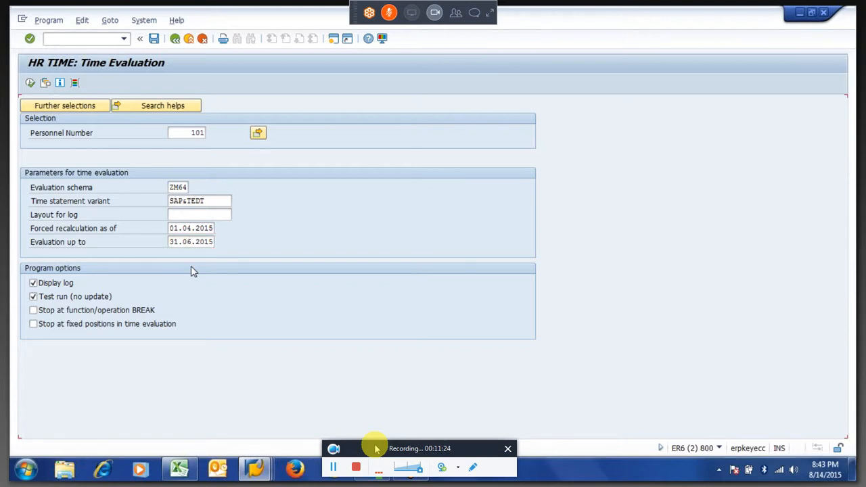
key(Return)
Correct the evaluation end date to 30.06.2015 and execute the time evaluation
key(Left)
key(Left)
key(Left)
key(Left)
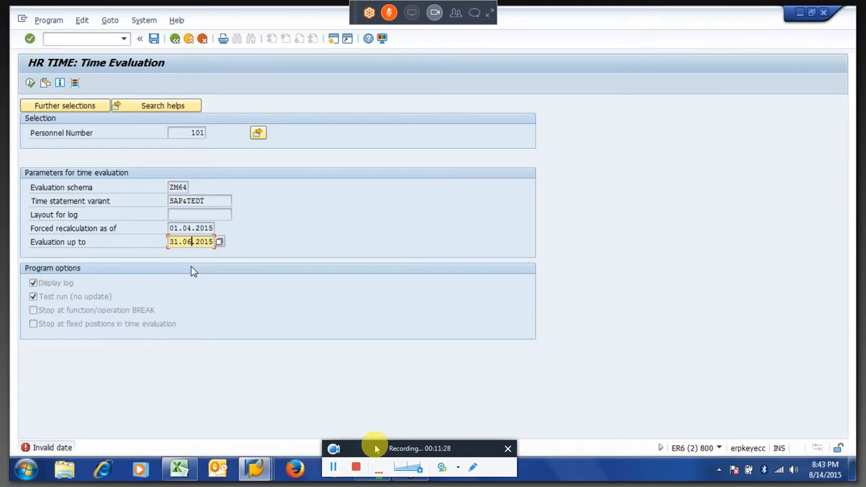
key(Left)
key(Left)
key(Left)
key(BackSpace)
text(0)
key(Return)
click(30, 84)
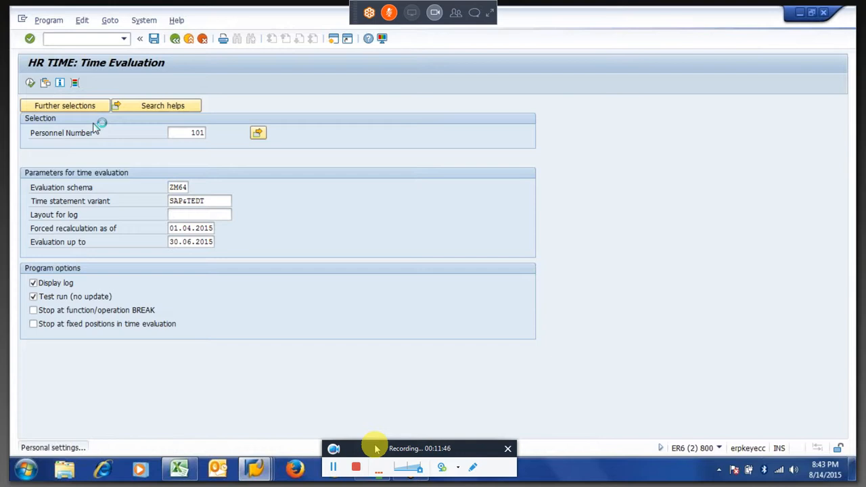
Expand the employee's time evaluation log under successful personnel numbers and browse the daily entries to the end of June 2015
click(46, 144)
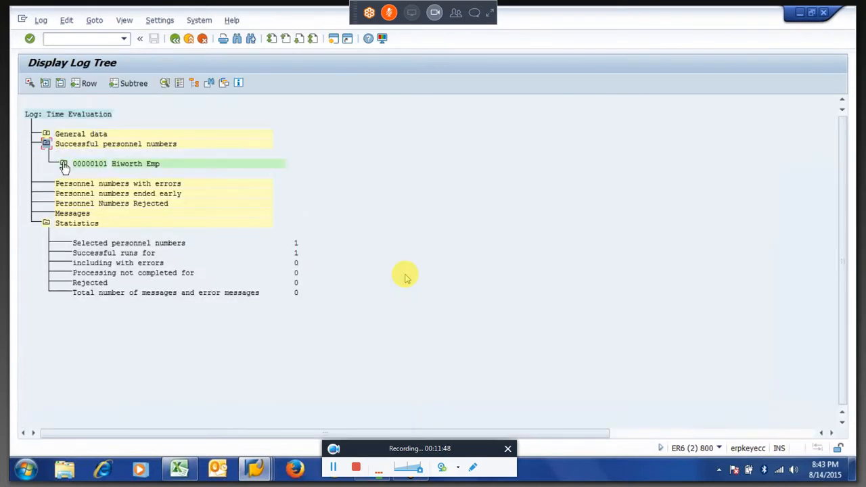
click(64, 165)
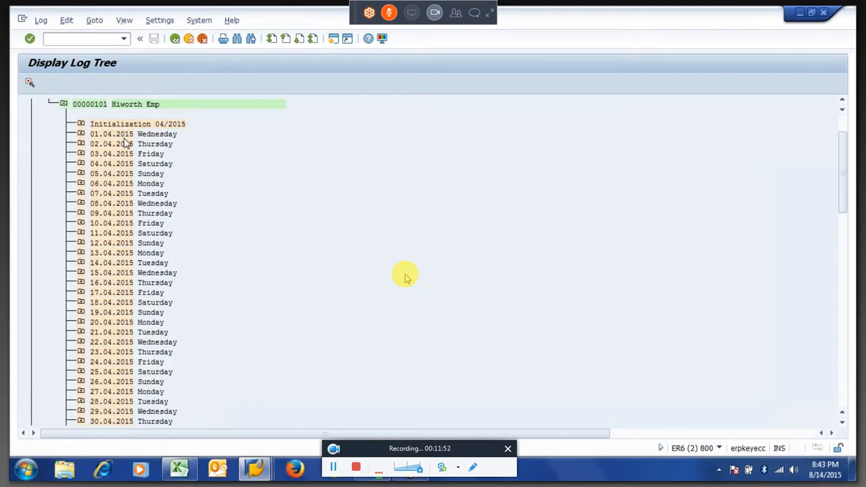
scroll(404, 276, down, 10)
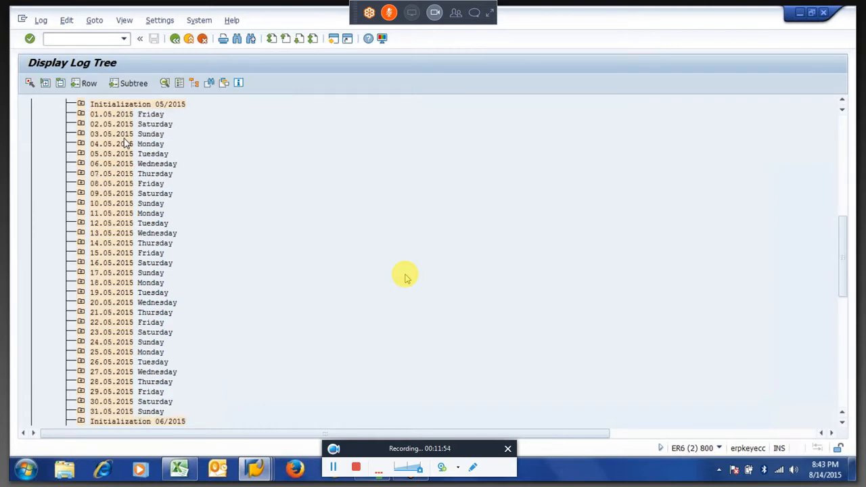
scroll(404, 277, down, 10)
scroll(405, 276, down, 10)
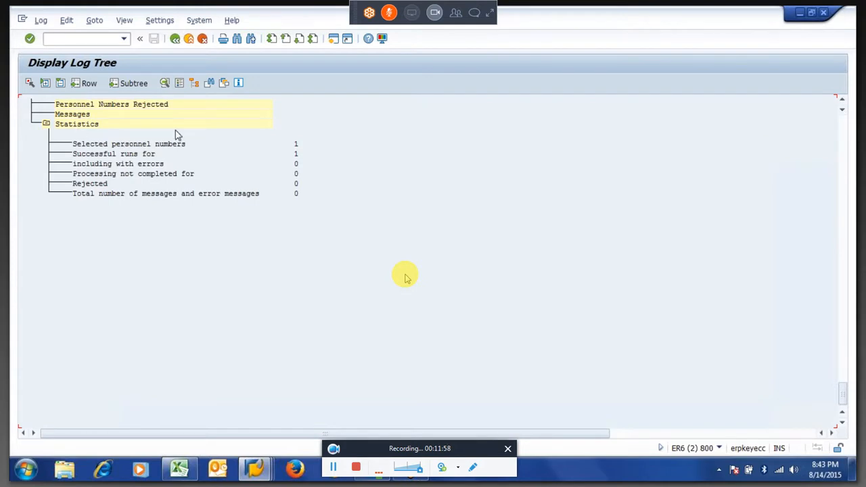
scroll(176, 130, up, 10)
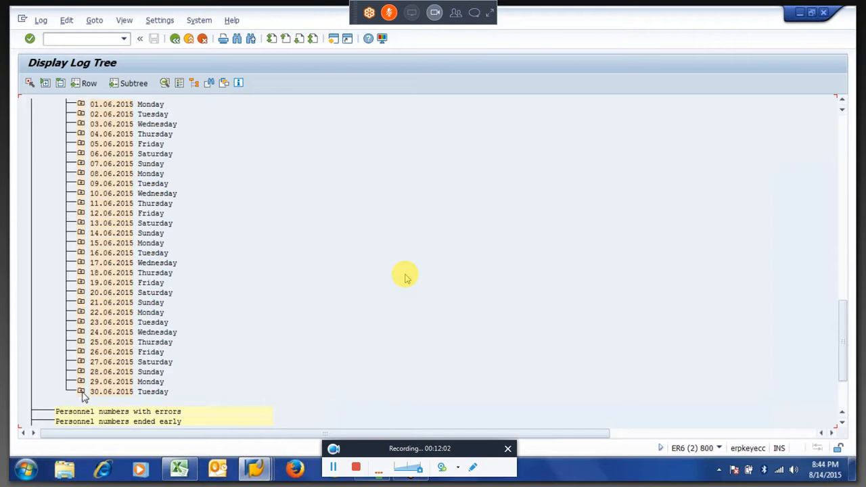
Open the ABWKONTI output table of the QUOTA function under Manage time accounts for 30.06.2015
click(81, 392)
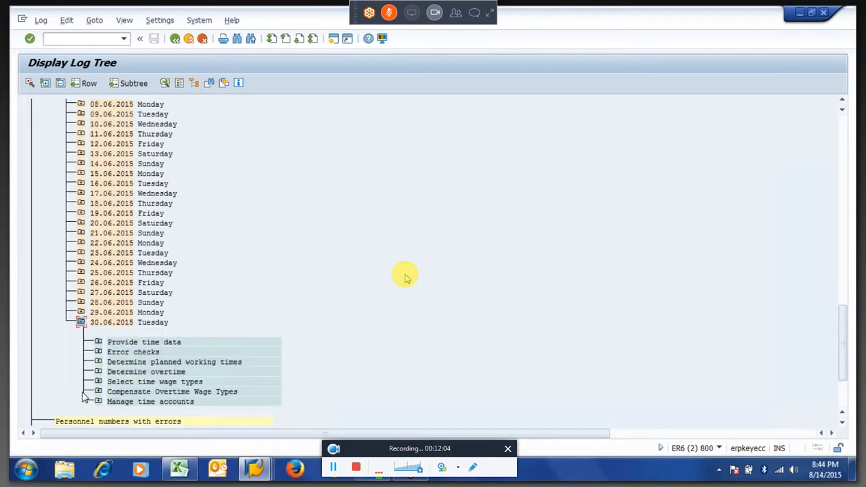
click(99, 402)
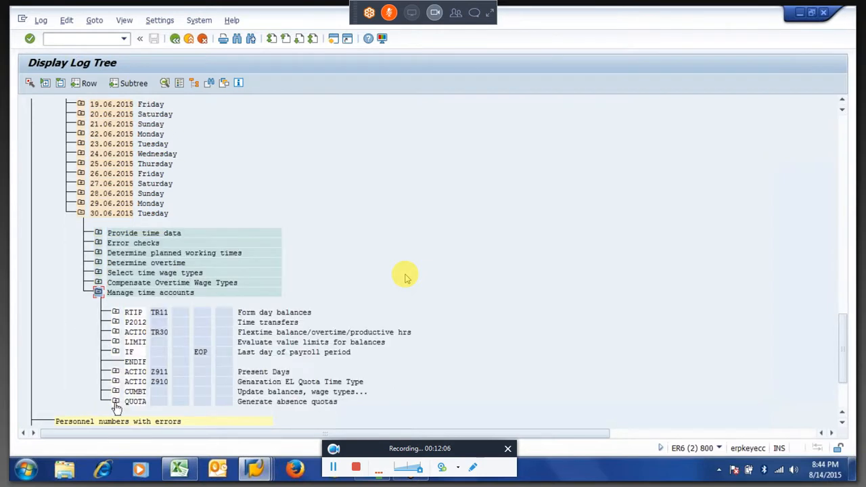
click(116, 402)
click(133, 402)
double_click(194, 371)
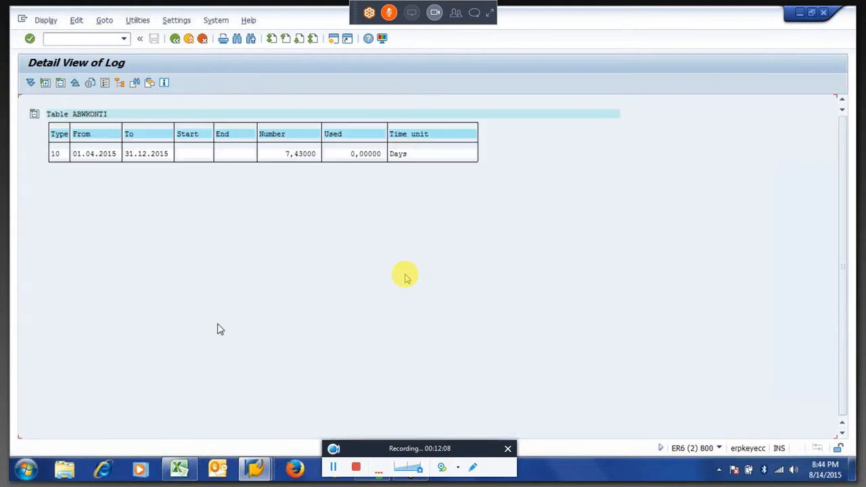
Switch to the SAP session showing rule Z911, leave the rule and open HR master data maintenance with transaction pa30
mouse_move(261, 473)
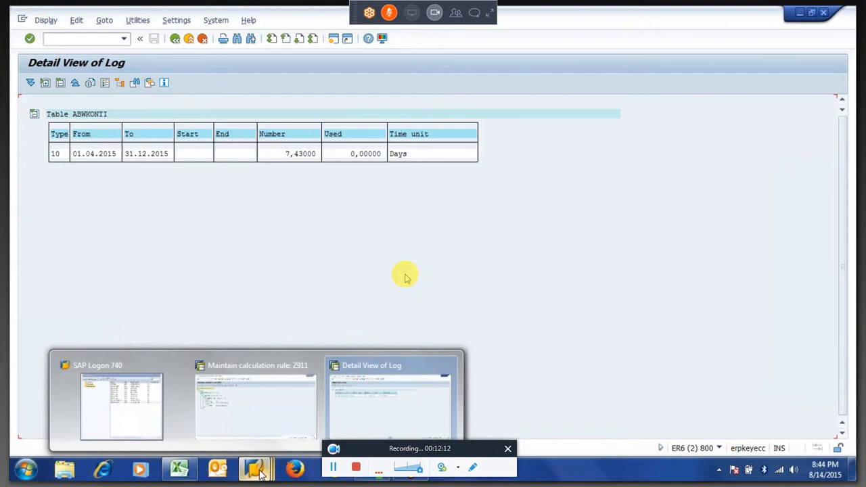
mouse_move(248, 422)
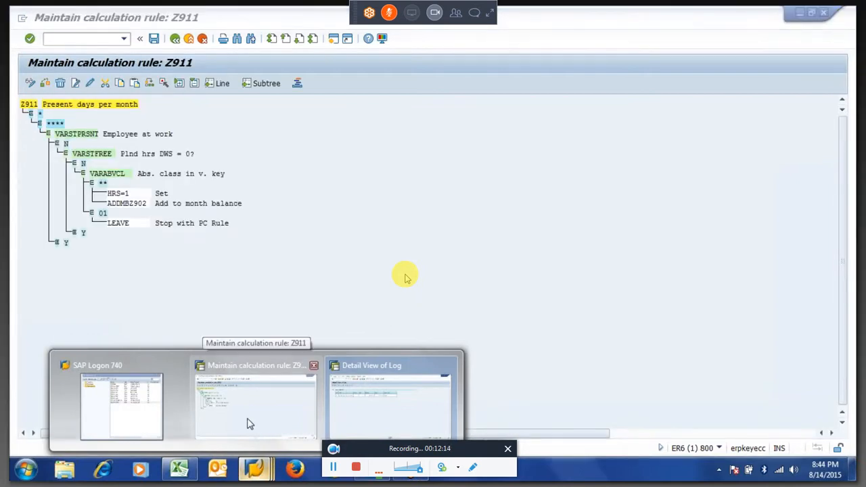
click(250, 424)
key(shift+F3)
text(pa30)
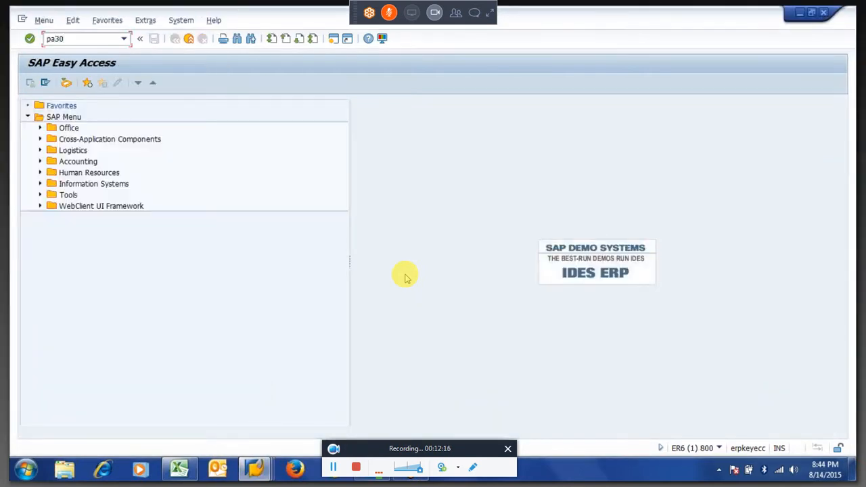
key(Return)
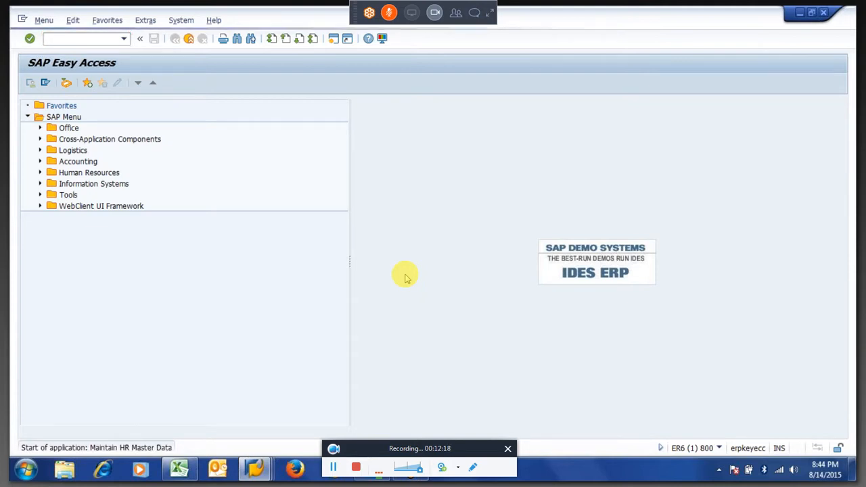
Select infotype 2001 (Absences) for the employee and delete the Leave Without Pay absence of 10.04.2015
key(Down)
key(Down)
key(Down)
key(Down)
key(Return)
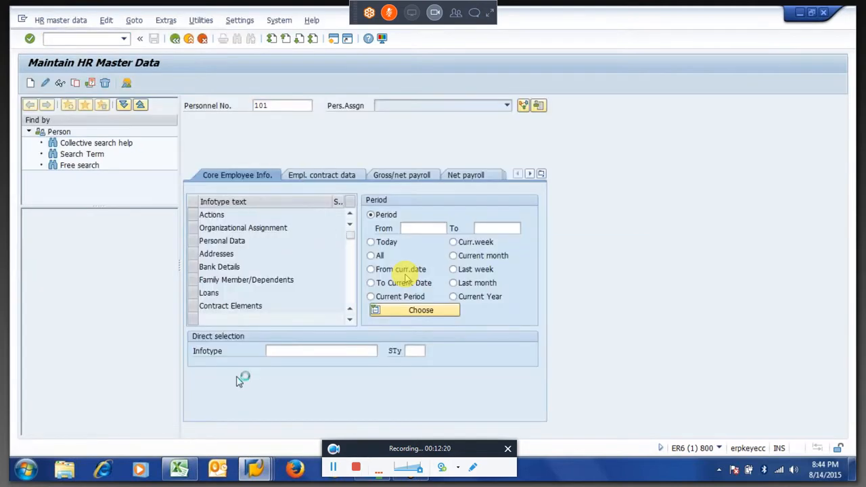
text(2001)
key(Return)
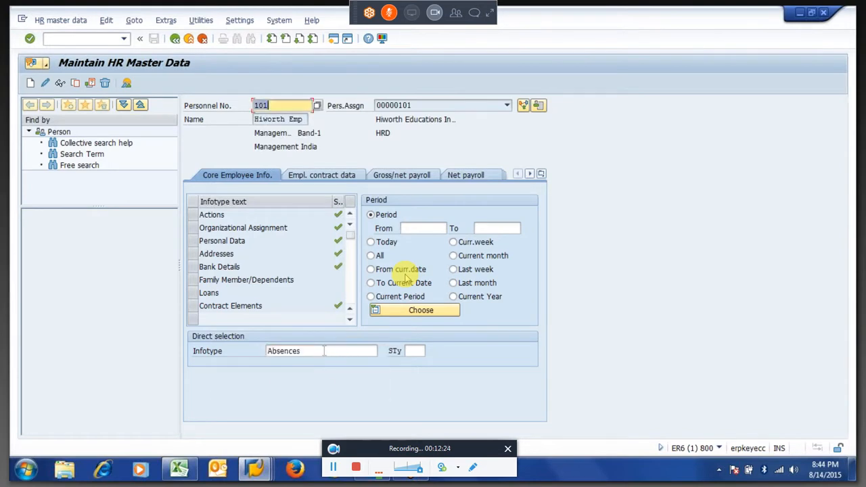
key(F5)
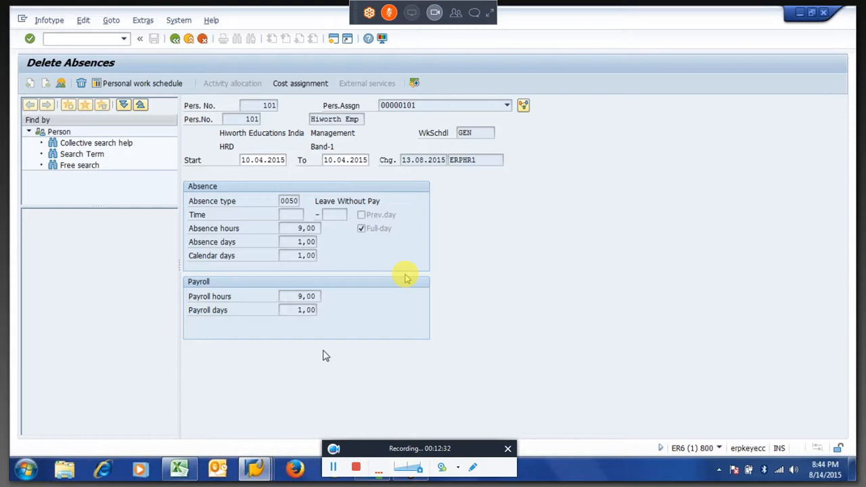
key(Return)
key(Return)
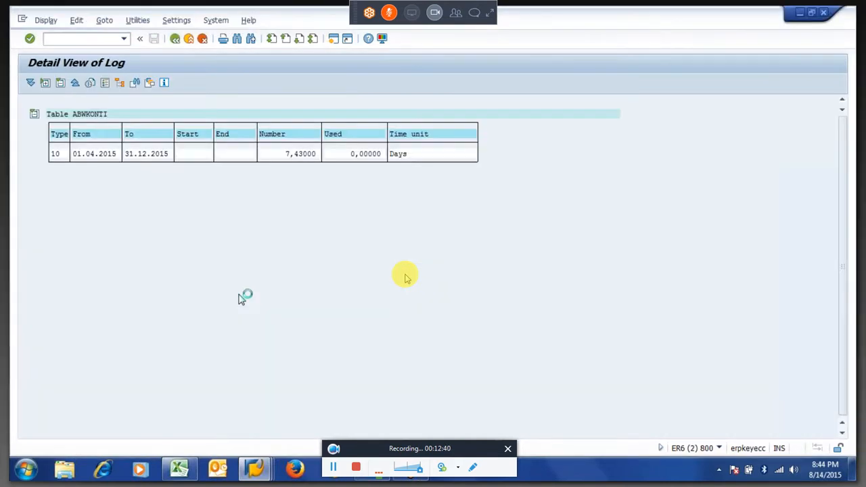
In the time evaluation session, leave the existing log and rerun the evaluation up to 30.06.2015
key(F3)
key(F3)
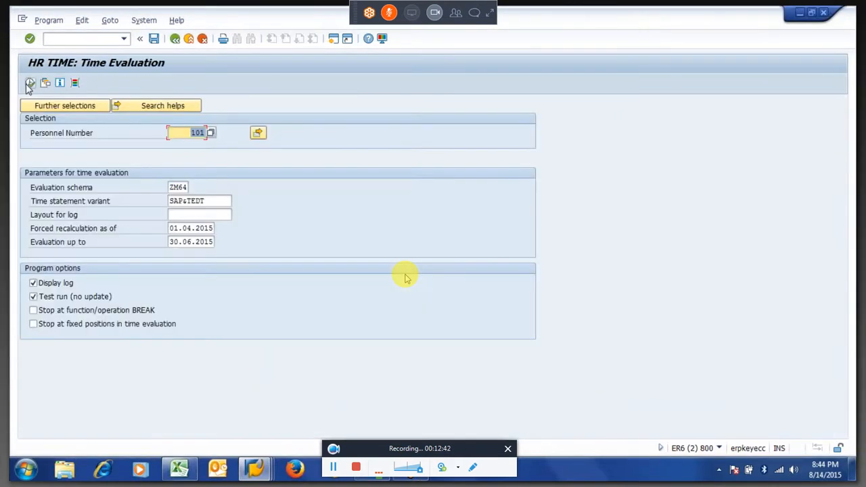
click(28, 86)
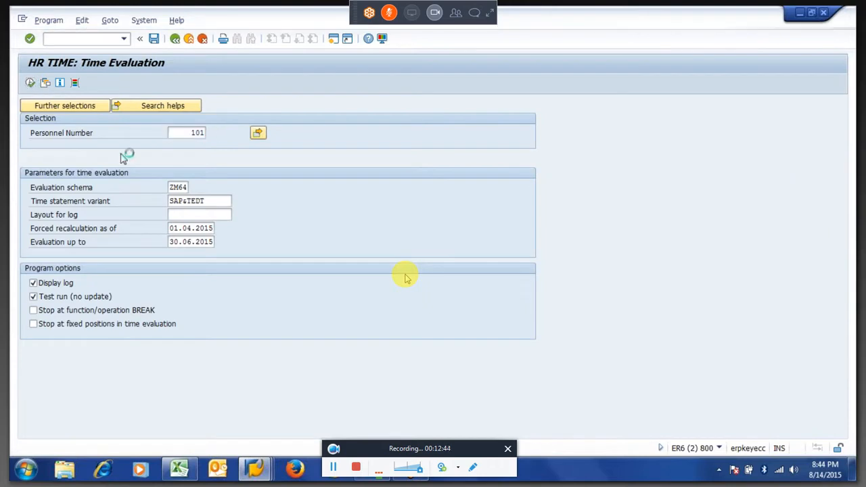
In the new log, expand the employee's 30.06.2015 time accounts down to the QUOTA output and display table ABWKONTI
click(47, 143)
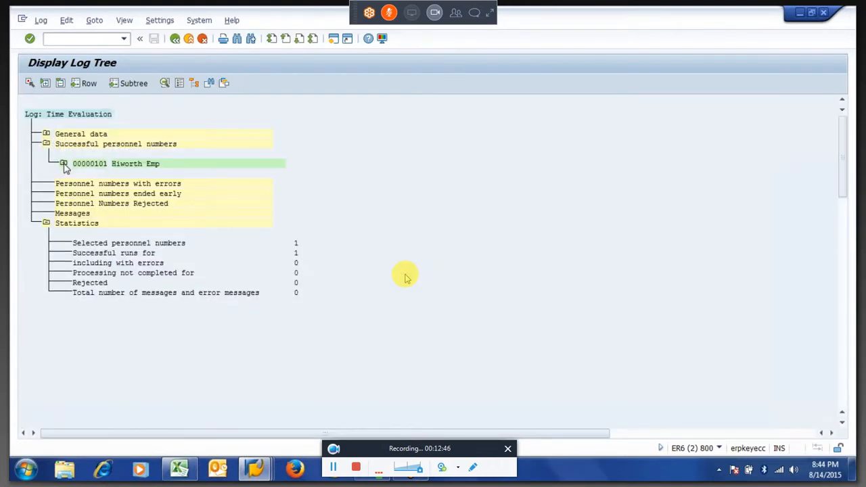
click(62, 165)
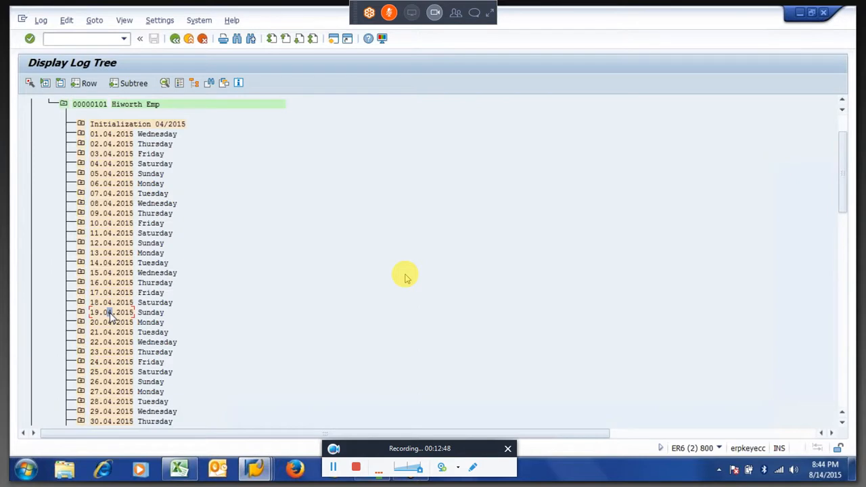
scroll(110, 318, down, 20)
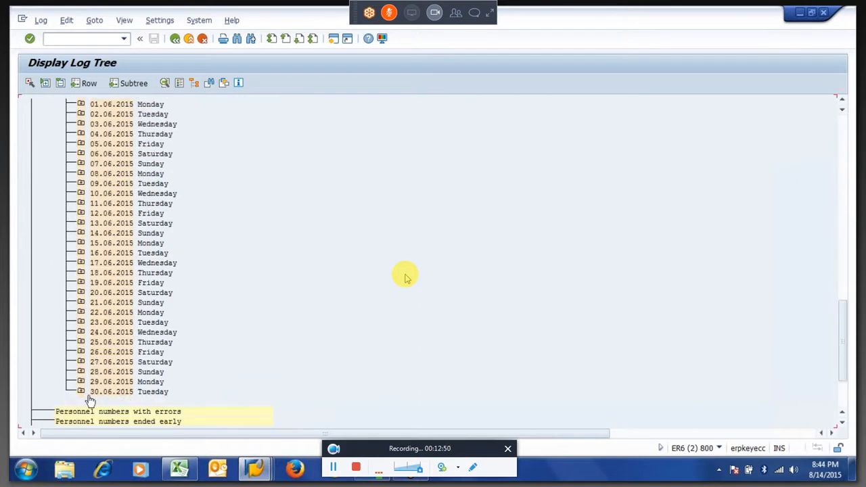
click(81, 392)
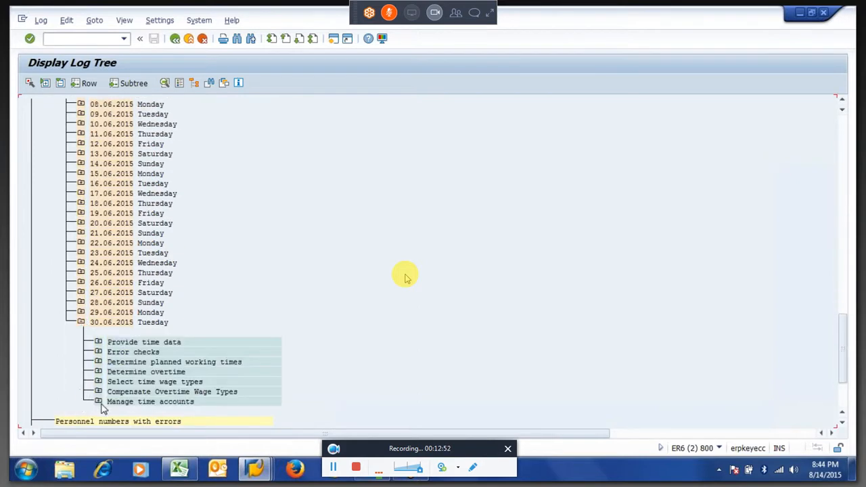
click(98, 401)
click(115, 405)
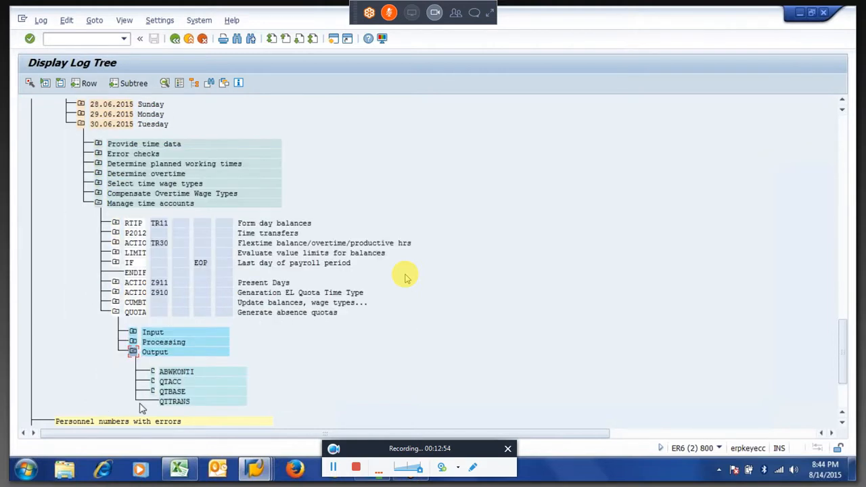
double_click(179, 372)
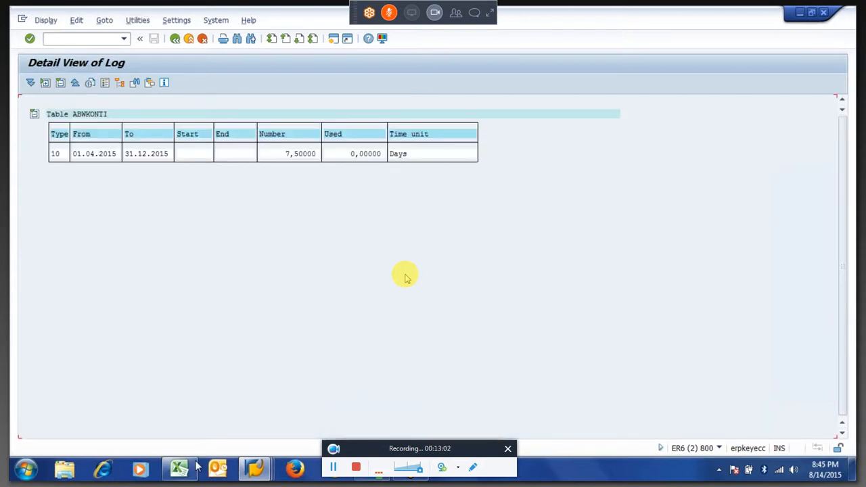
Switch to the Excel workbook and select the June value in the Actual row for comparison with the quota
mouse_move(183, 471)
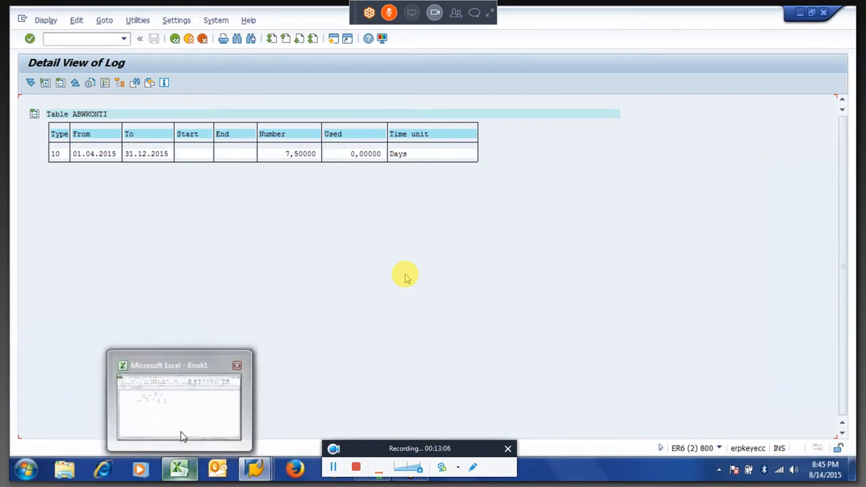
click(181, 437)
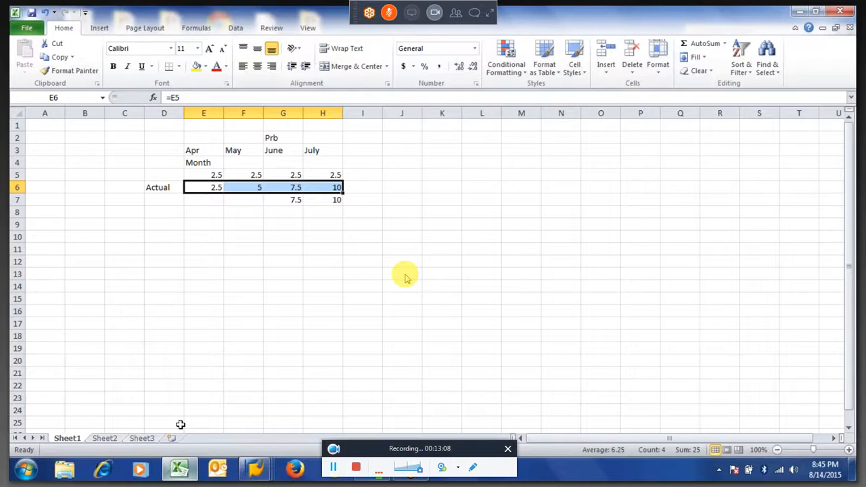
click(287, 189)
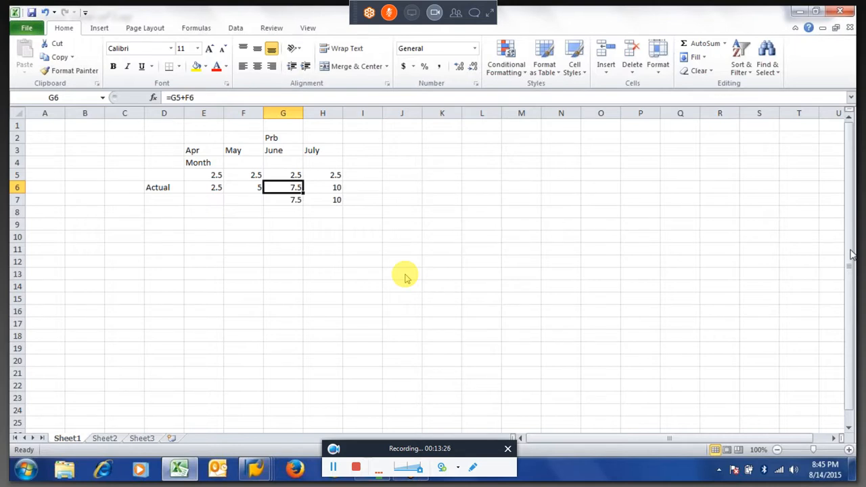
Expand the GoToMeeting control panel, look through the attendee list, collapse the panel and return to the Excel sheet
click(490, 17)
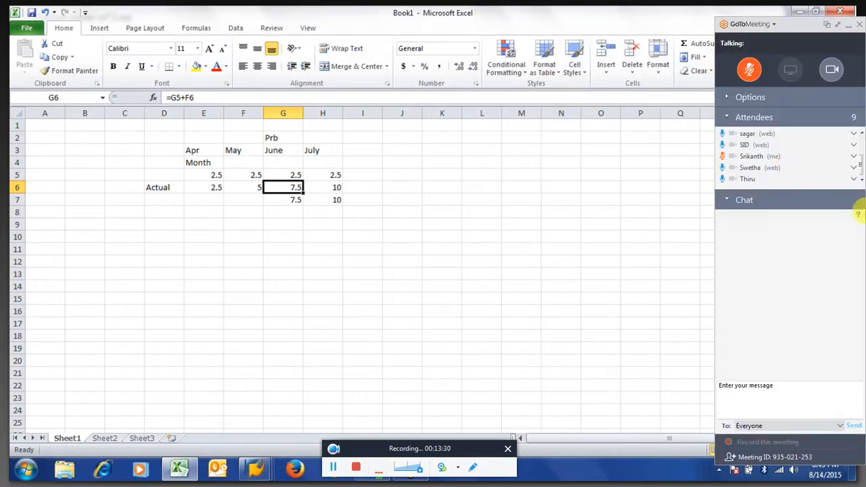
drag(862, 165, 860, 184)
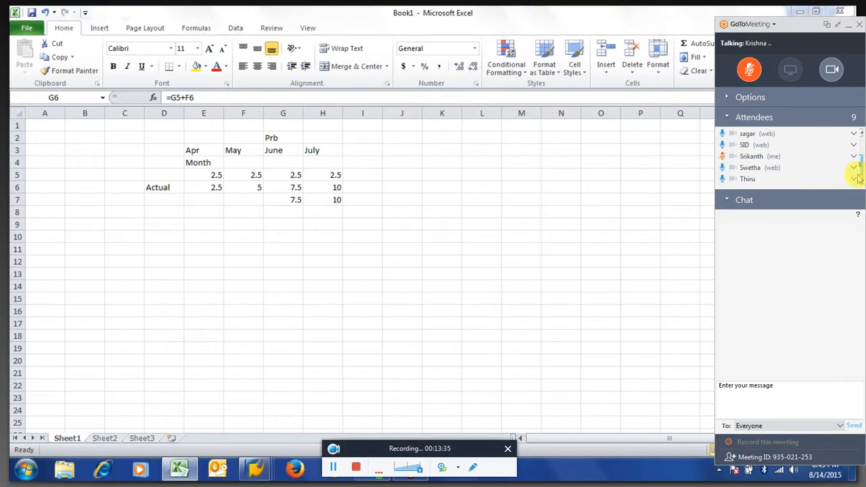
click(836, 26)
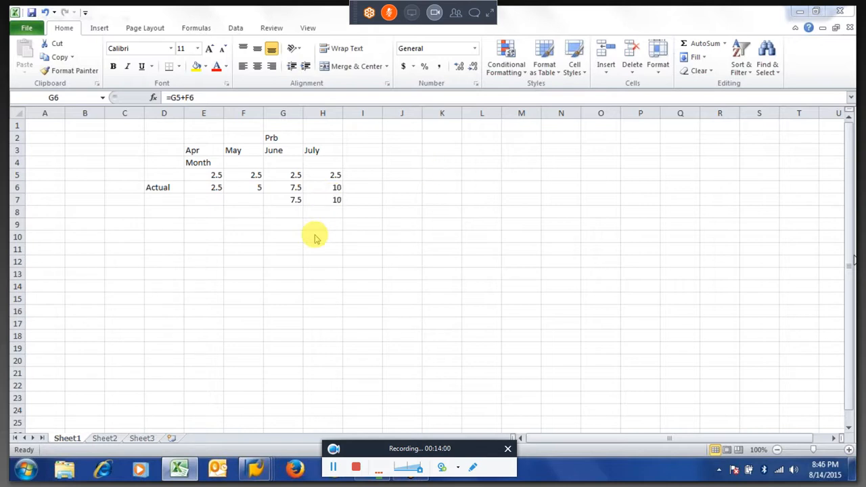
click(394, 269)
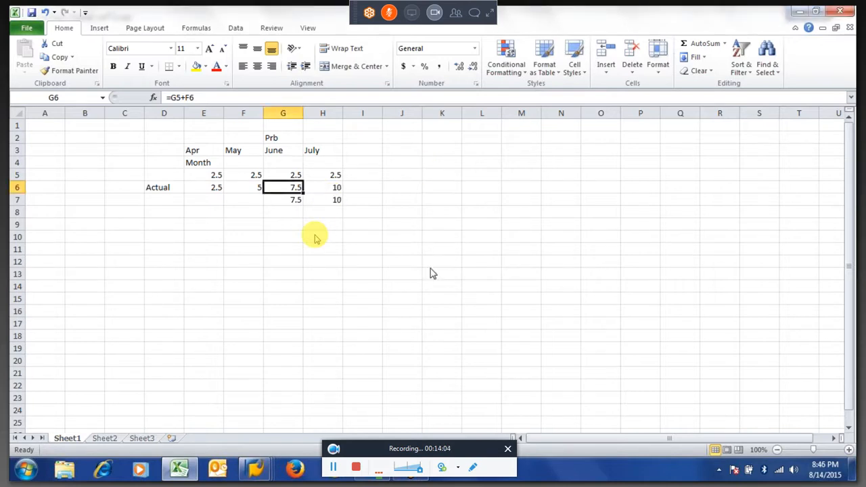
Switch to SAP, leave the ABWKONTI detail view and compare the log tree with the Excel accrual table
key(alt+Tab)
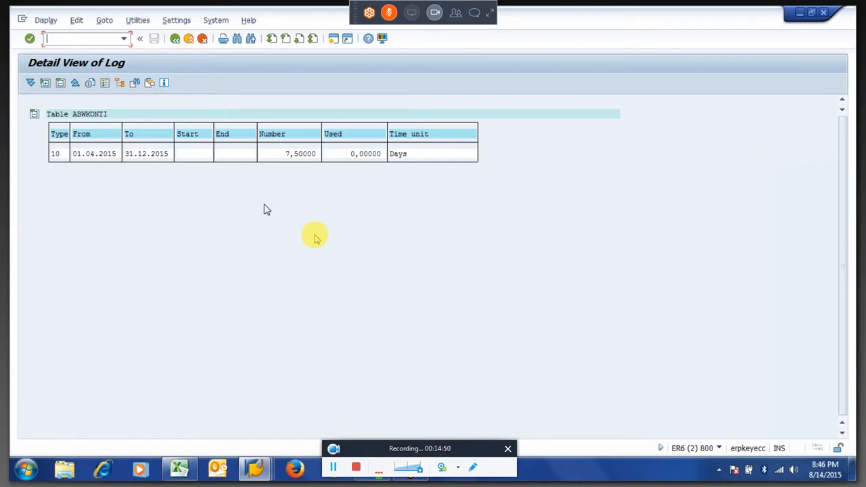
key(F3)
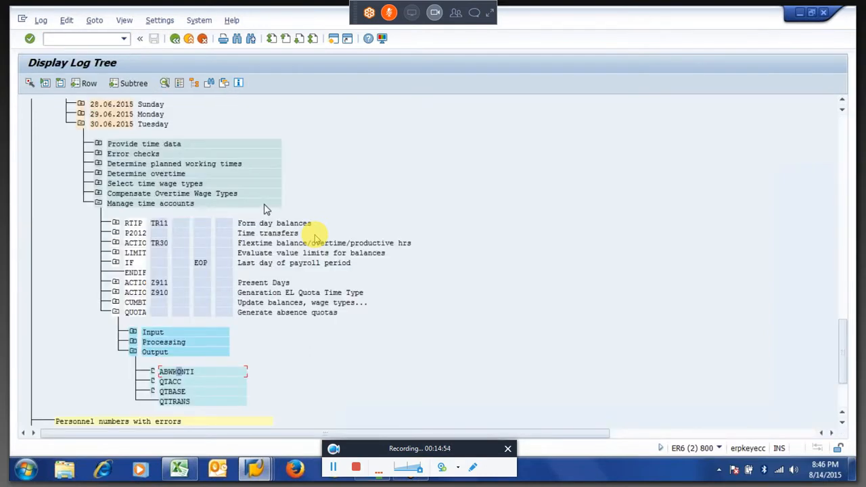
key(alt+Tab)
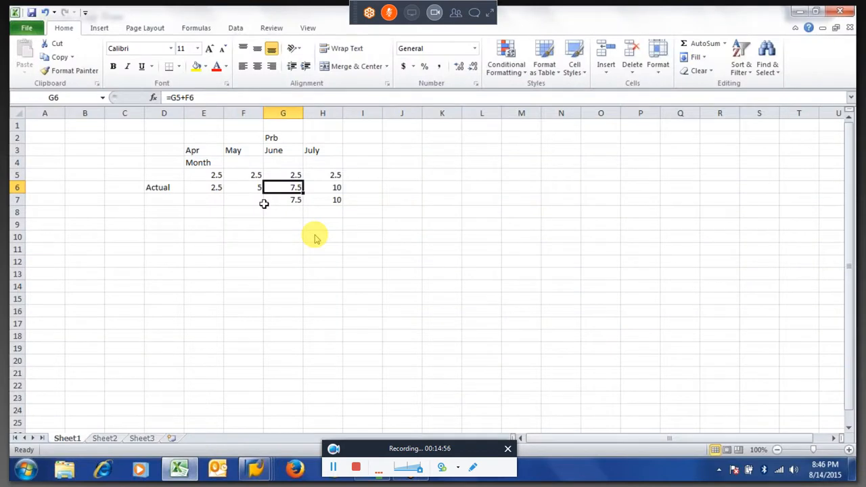
key(alt+Tab)
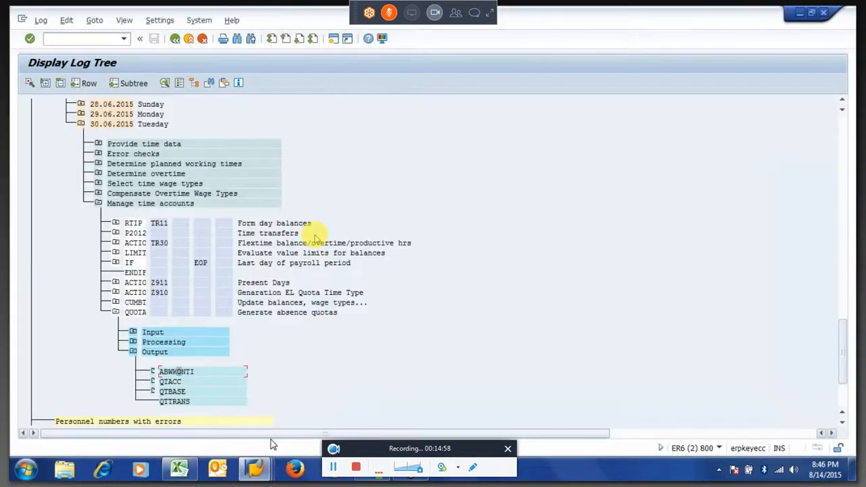
Switch to the SAP Easy Access session, start transaction SMOD and display the components of enhancement PBAS0001
mouse_move(264, 471)
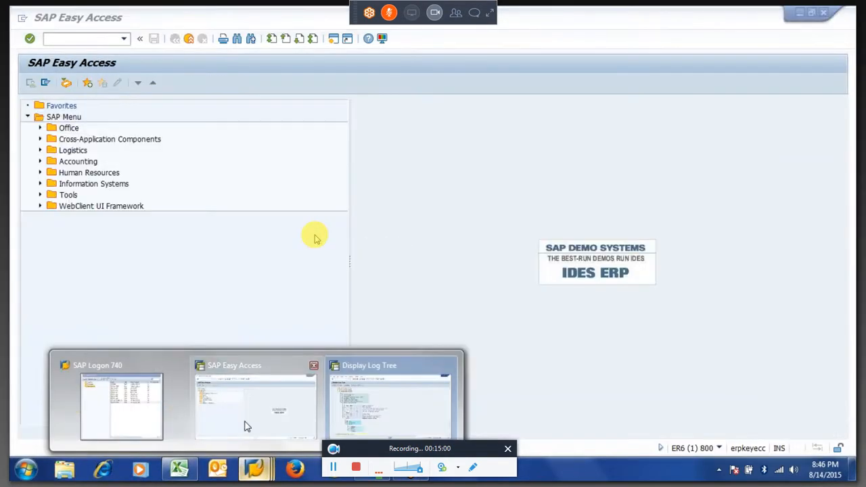
click(243, 423)
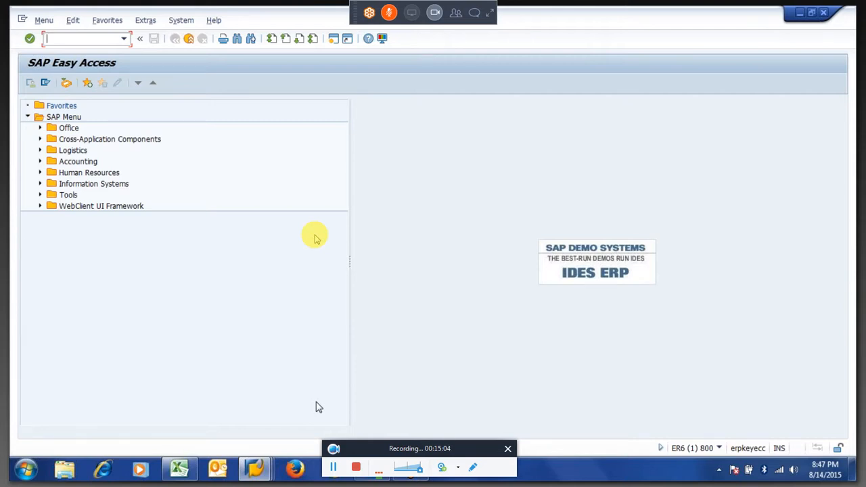
text(smod)
key(Return)
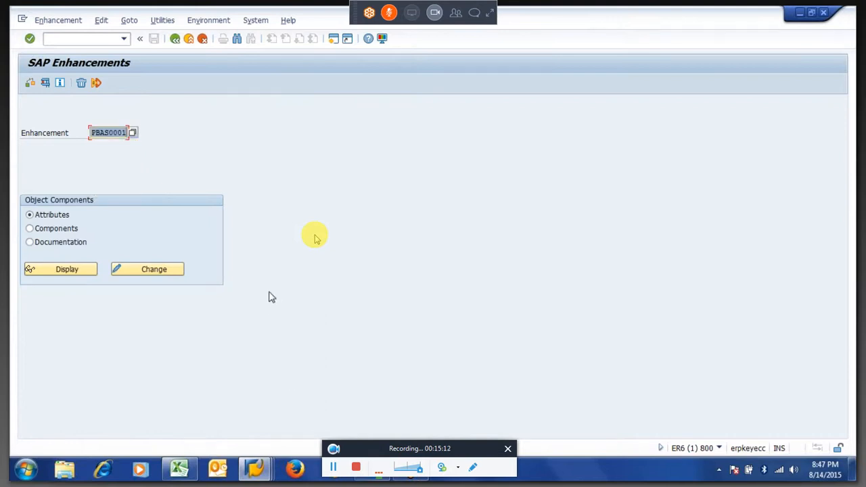
click(92, 253)
click(54, 232)
click(68, 271)
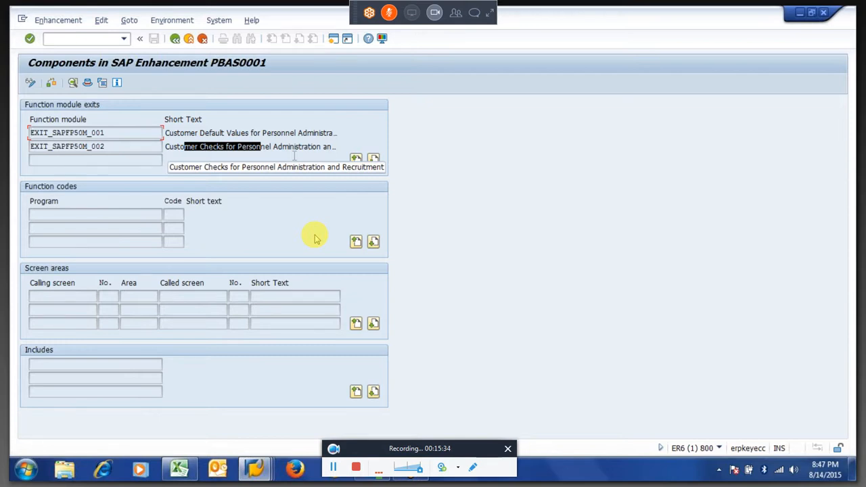
Open function exit EXIT_SAPFP50M_002, checking the log tree session while it loads and returning to its source code
click(116, 148)
drag(117, 148, 46, 148)
click(40, 148)
click(89, 148)
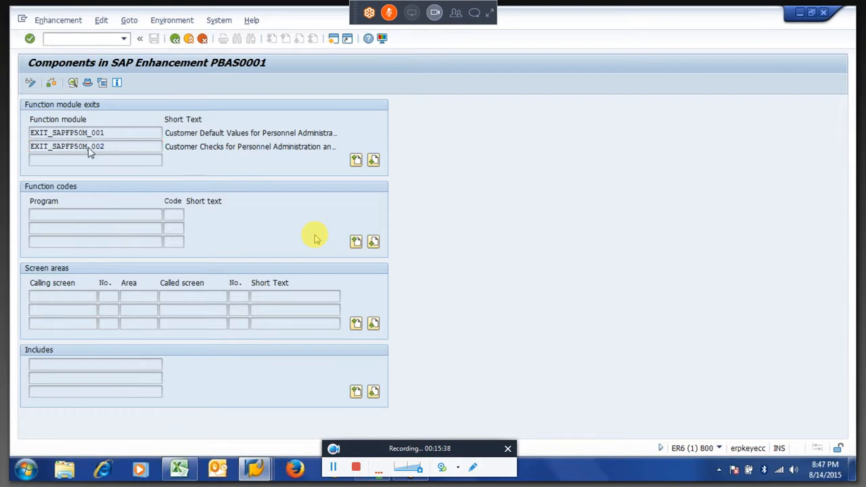
double_click(89, 148)
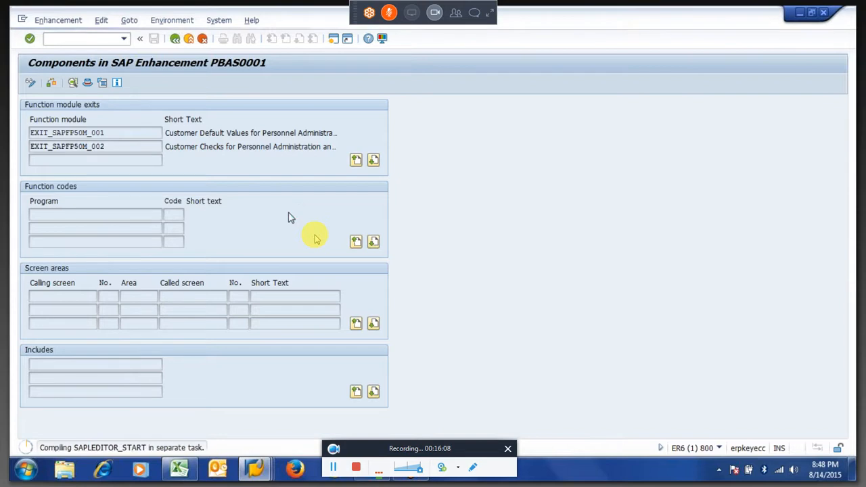
key(alt+Tab)
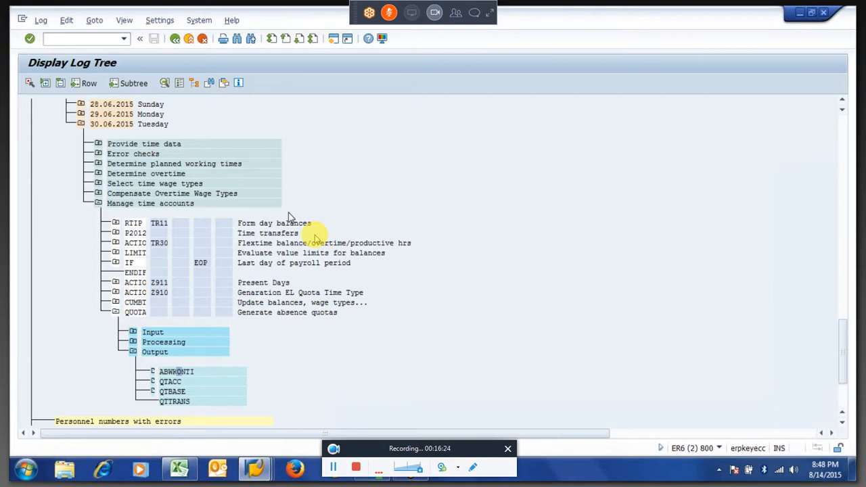
key(alt+Tab)
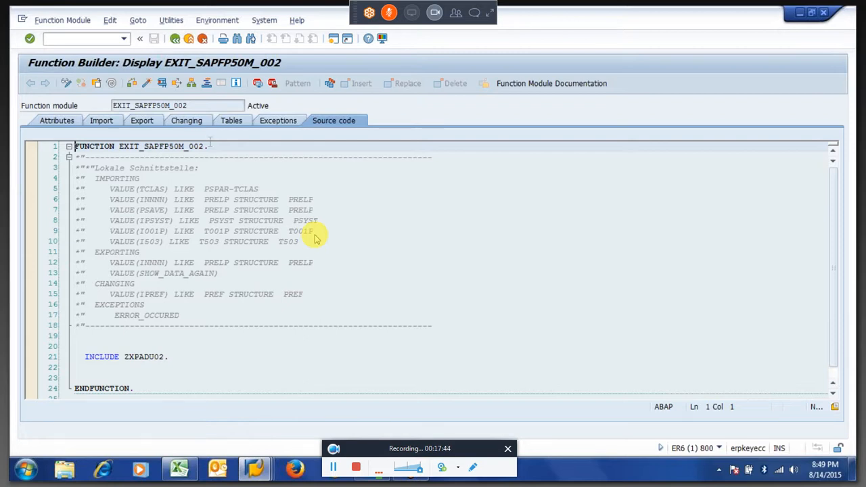
Try to open the include ZXPADU02 from the function source code, read the create-object prompt and dismiss it
click(125, 357)
double_click(136, 357)
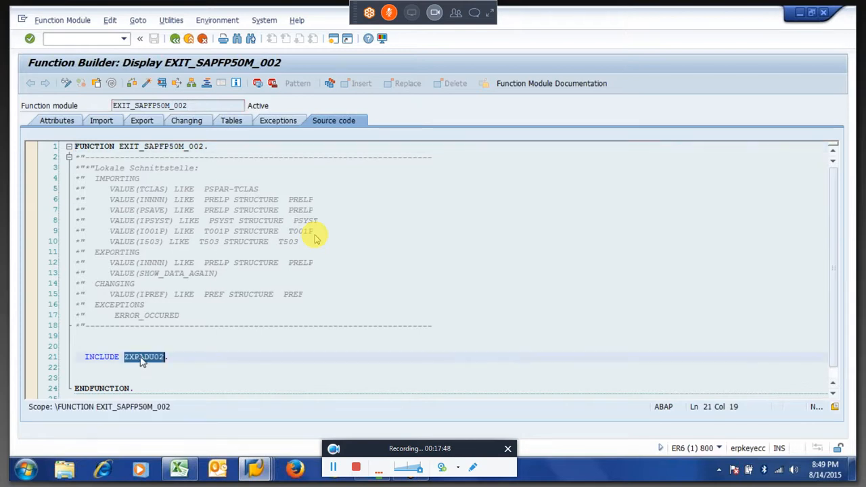
click(155, 357)
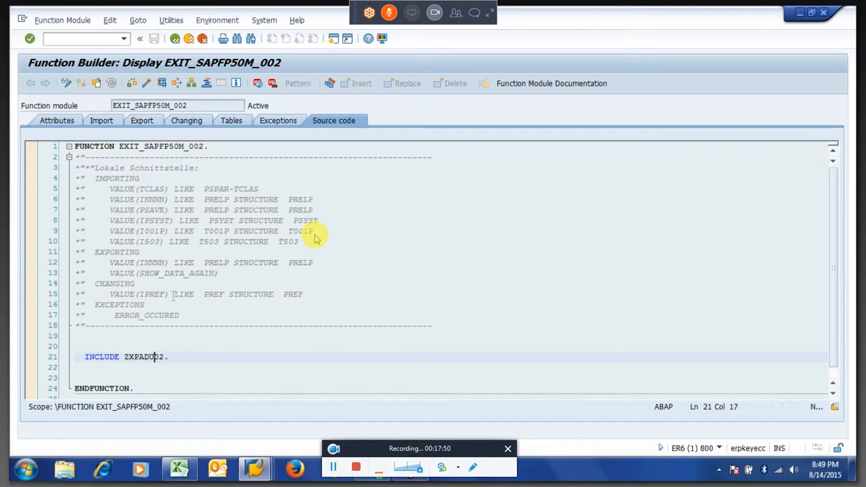
click(145, 356)
double_click(144, 357)
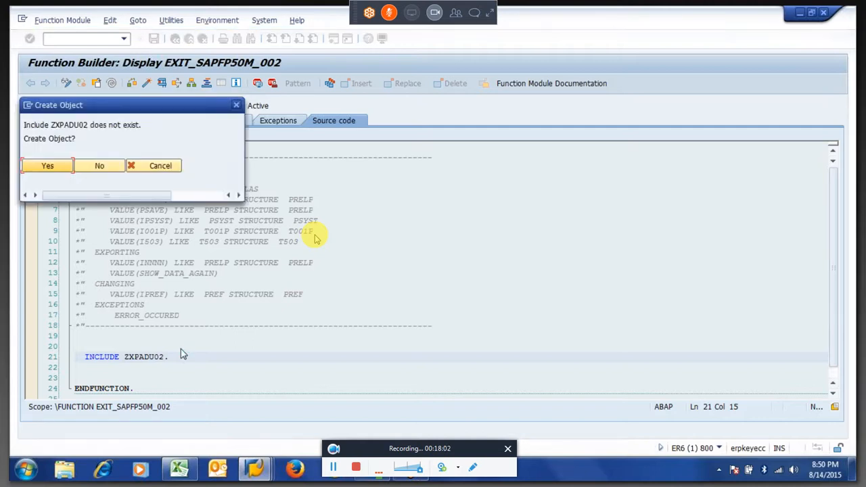
drag(90, 125, 110, 125)
drag(27, 125, 92, 125)
click(92, 126)
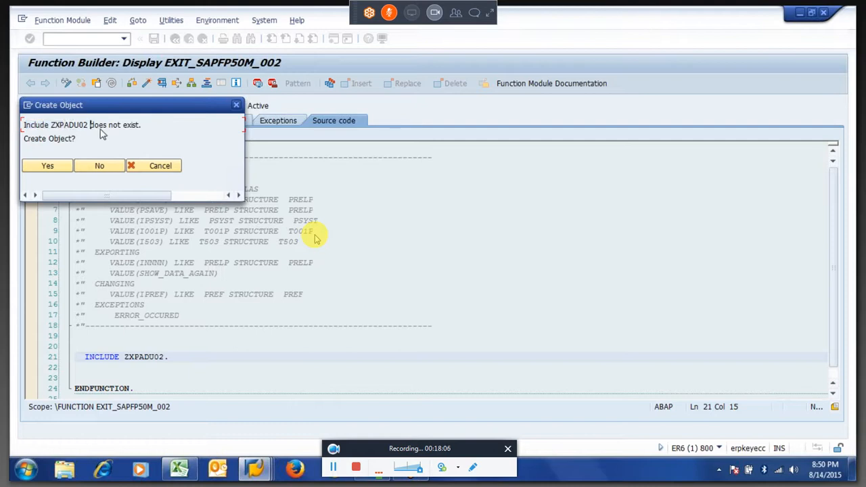
click(237, 107)
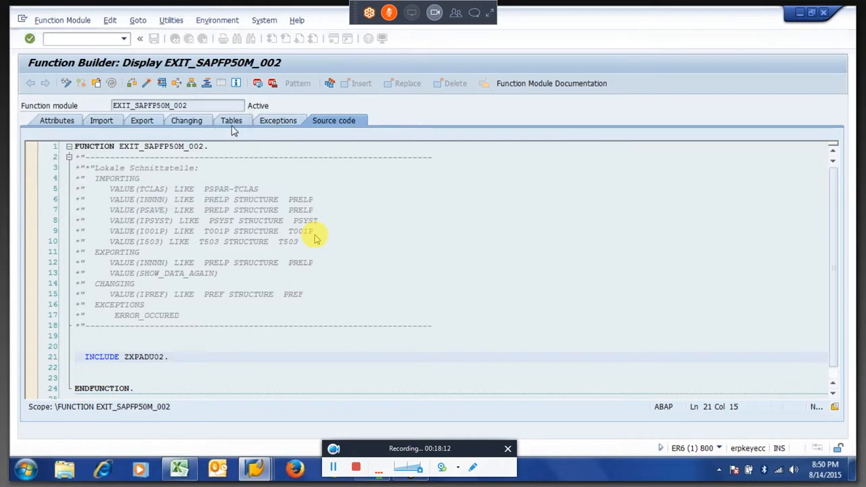
Return from the function module to the SAP Enhancements initial screen and clear the enhancement name
key(F3)
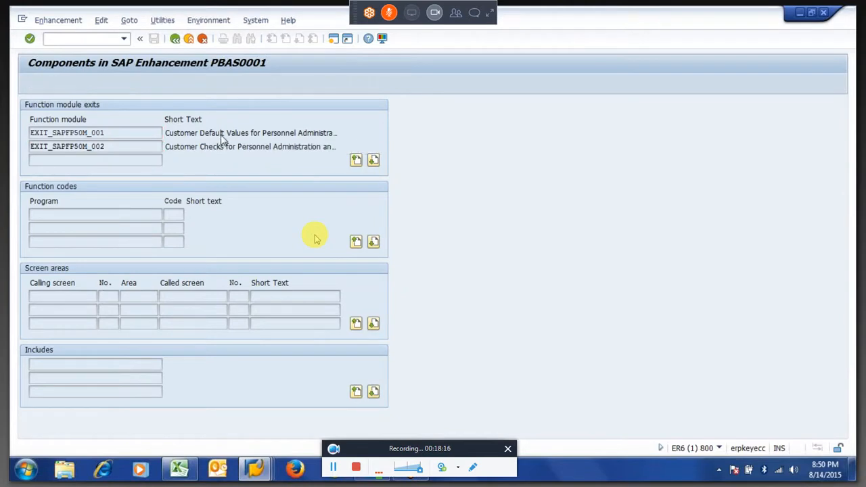
key(F3)
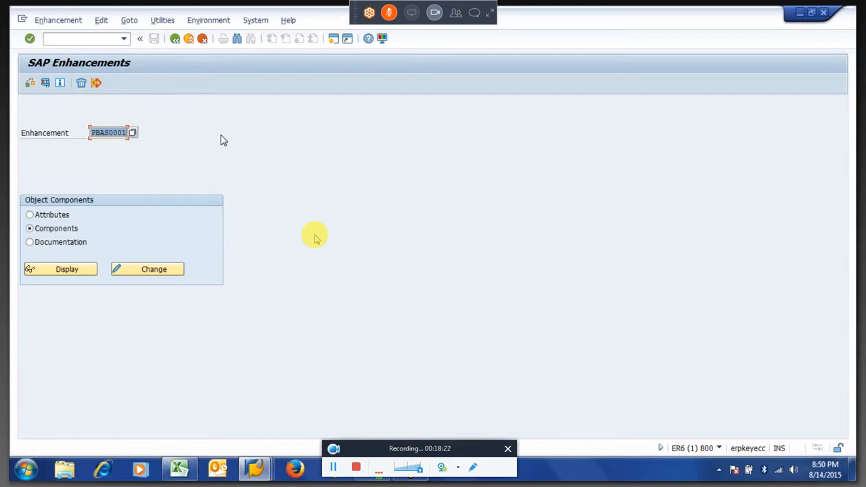
key(Delete)
click(714, 376)
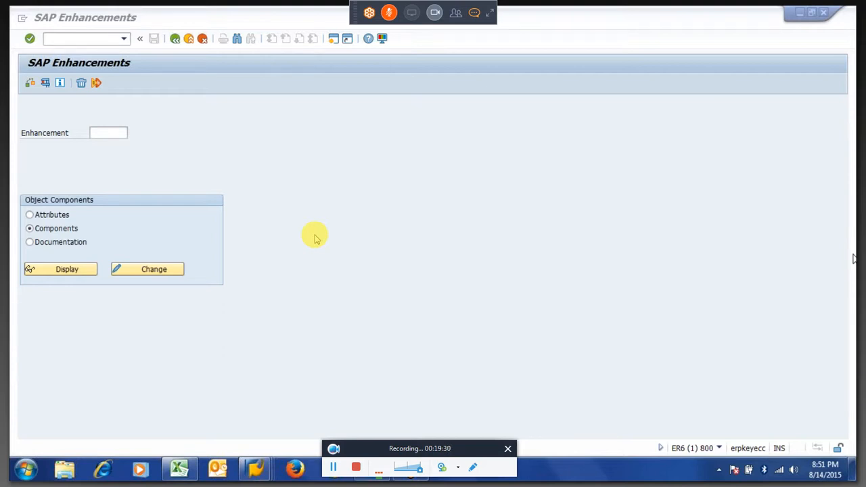
Read the meeting chat, close it and switch to the Excel accrual sheet, selecting cell E7
click(475, 13)
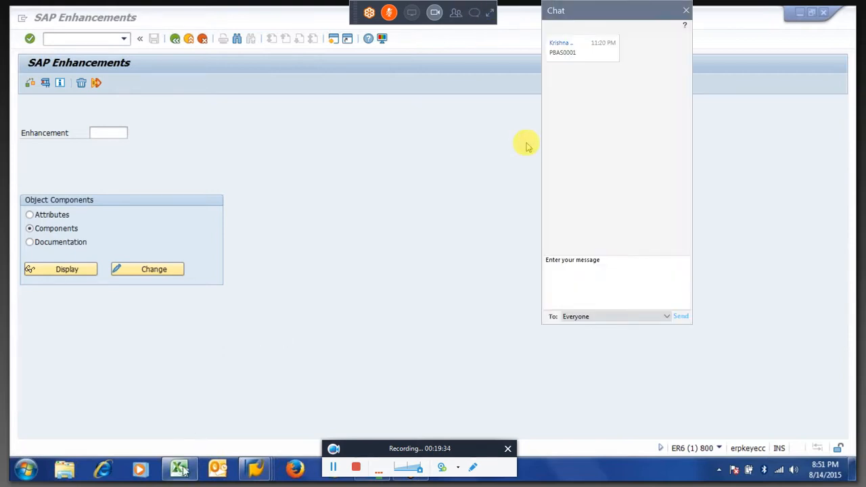
click(475, 13)
key(alt+Tab)
click(211, 207)
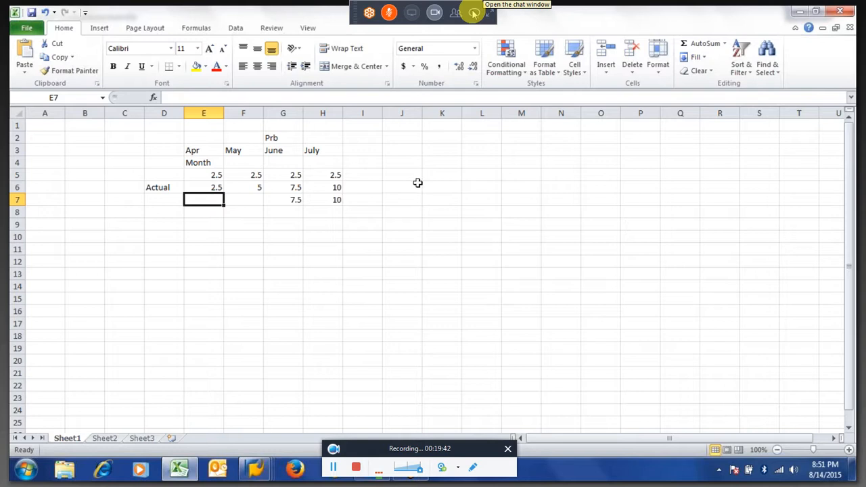
click(853, 247)
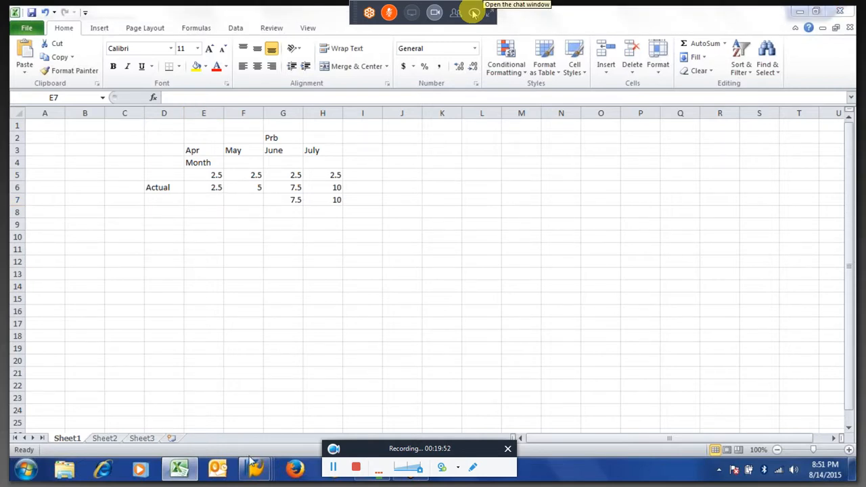
Switch back to the SAP Enhancements session, leave it and start transaction PE02 for personnel calculation rules
mouse_move(255, 468)
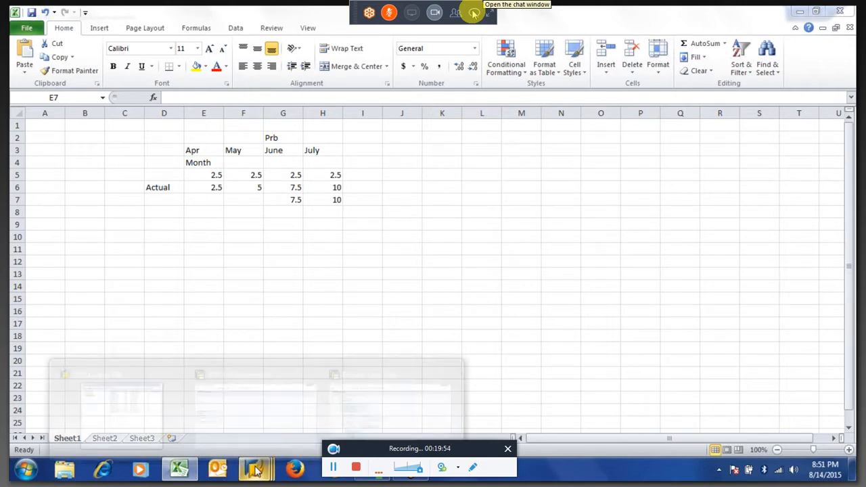
click(261, 414)
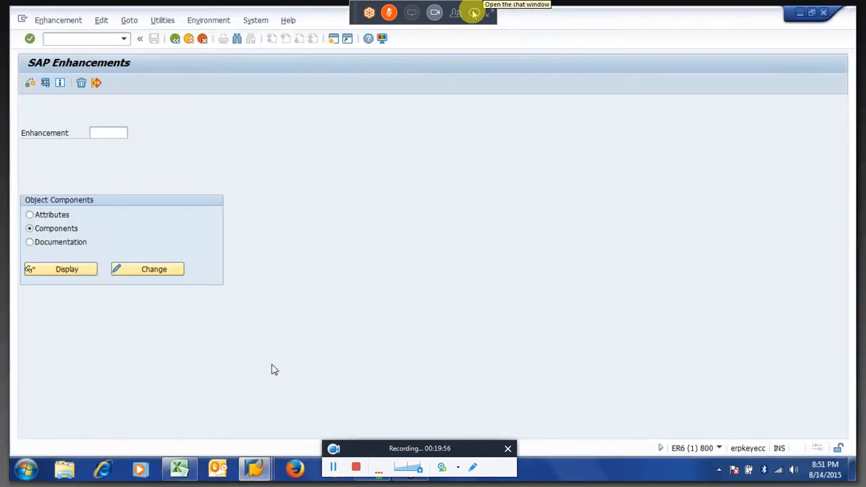
key(F3)
text(pe0)
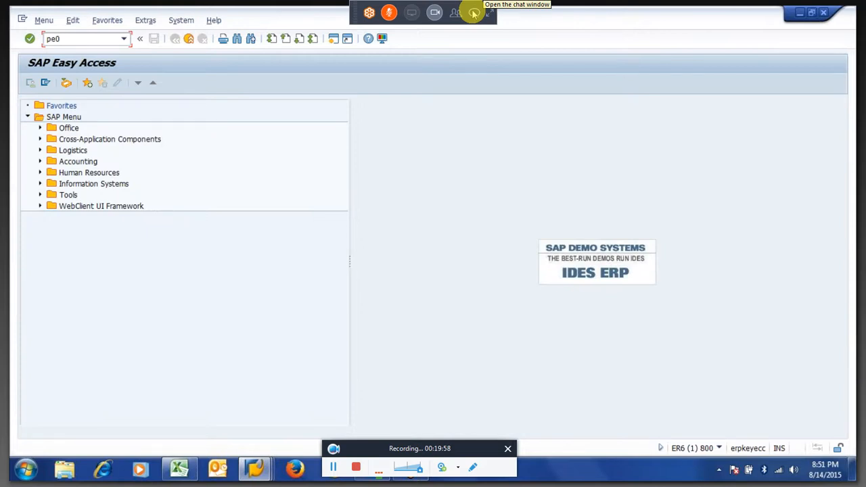
text(2)
key(Return)
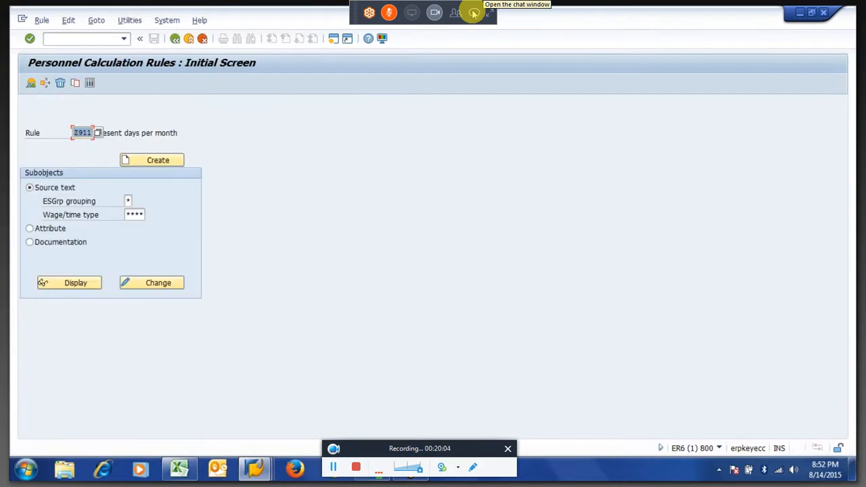
Open the source text of rule Z911 in change mode, examine its decision tree and return to SAP Easy Access
drag(179, 133, 96, 133)
click(96, 134)
click(88, 134)
click(137, 287)
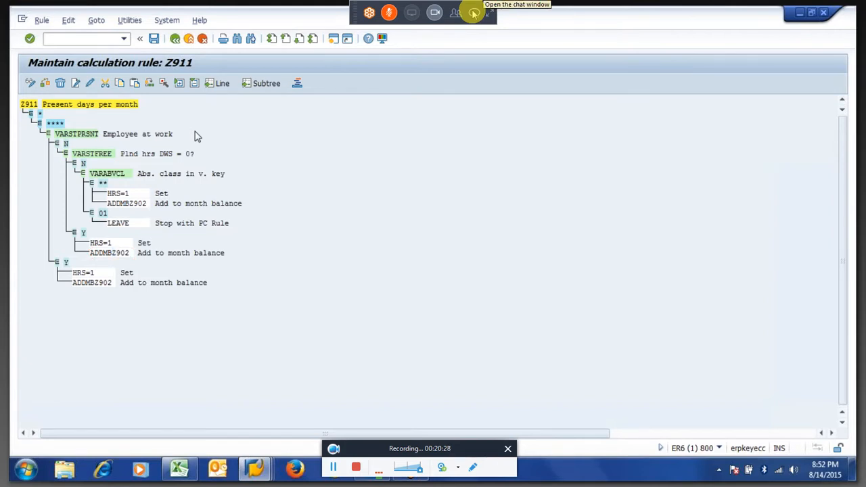
key(F3)
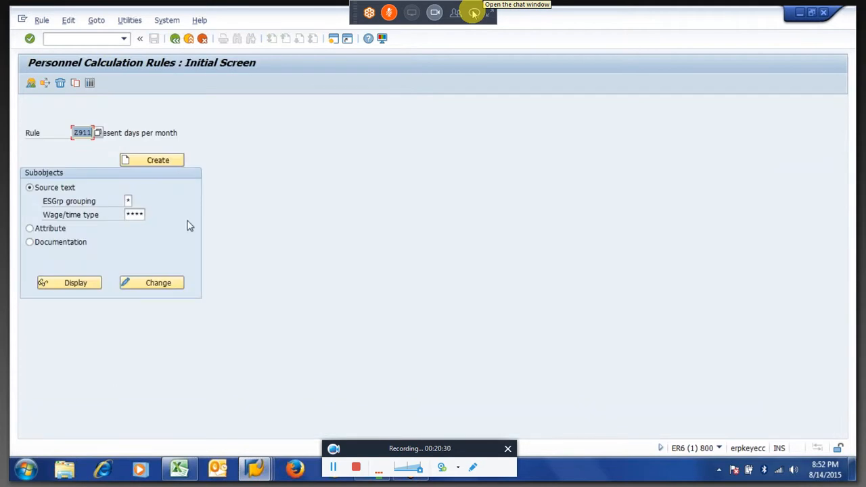
key(F3)
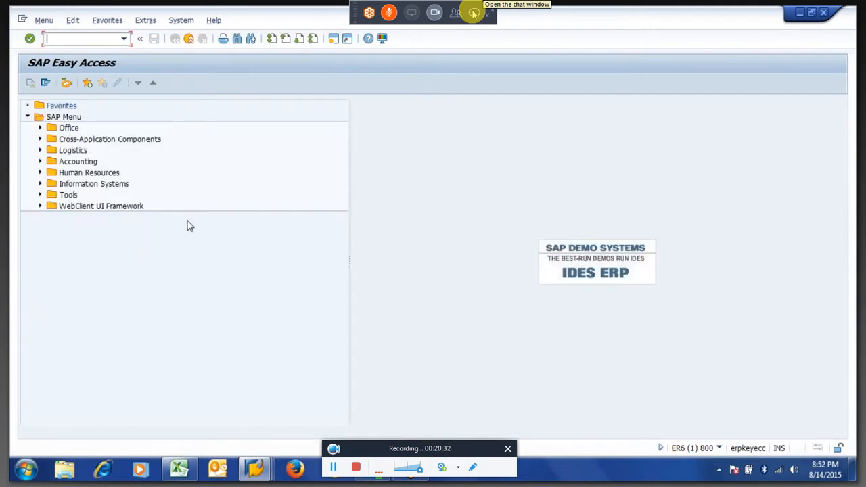
Start transaction PE01 and open the source text of schema ZM64 in change mode
text(pe01)
key(Return)
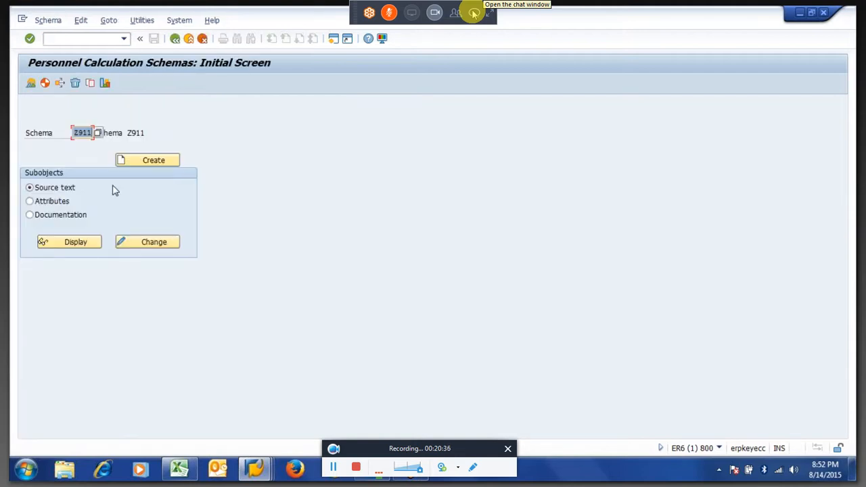
key(Down)
key(Down)
key(Return)
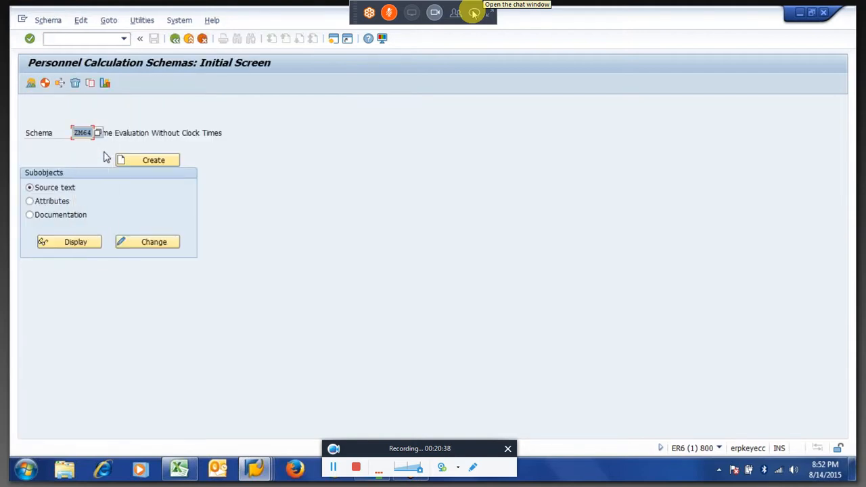
click(146, 248)
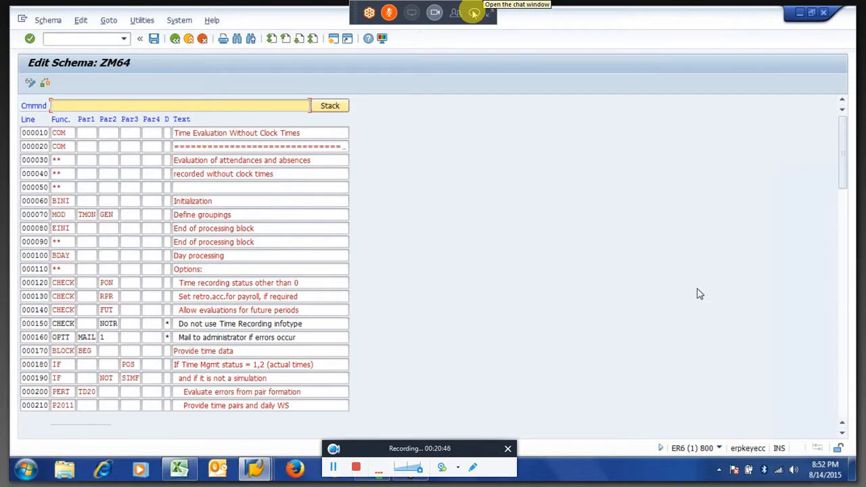
Locate the ACTIO Z911 Present Days line in schema ZM64 and examine its function, rule and description
key(alt+Tab)
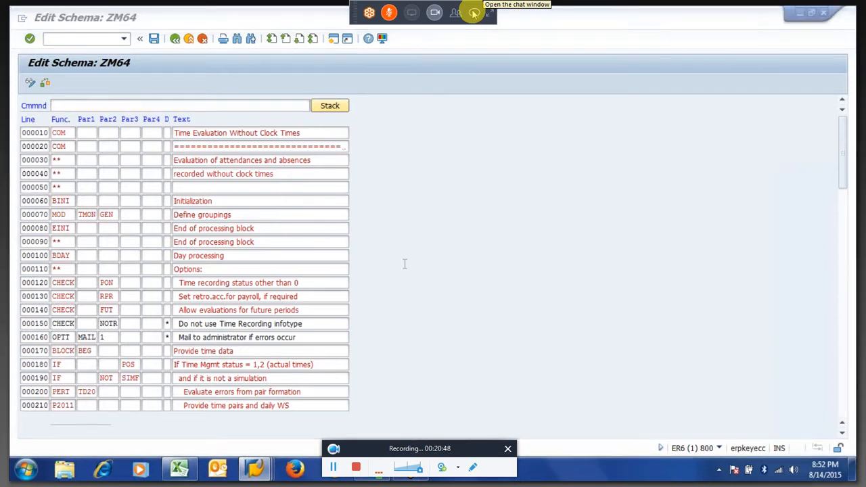
click(159, 252)
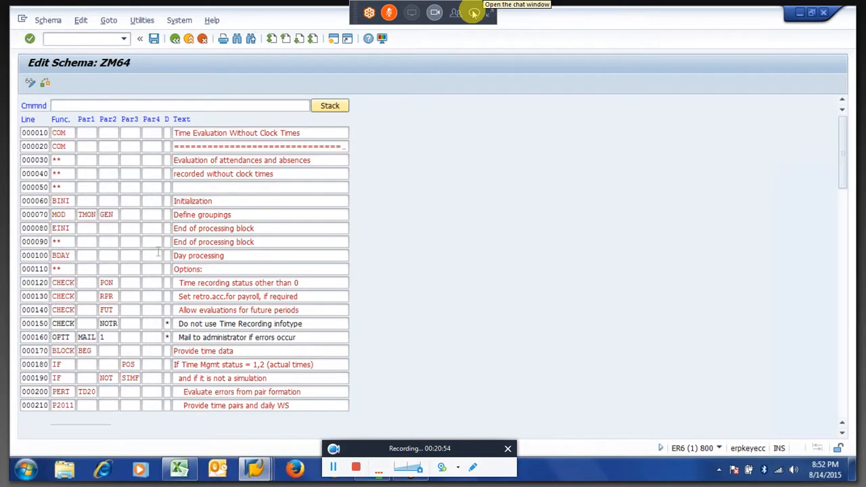
scroll(158, 251, down, 1)
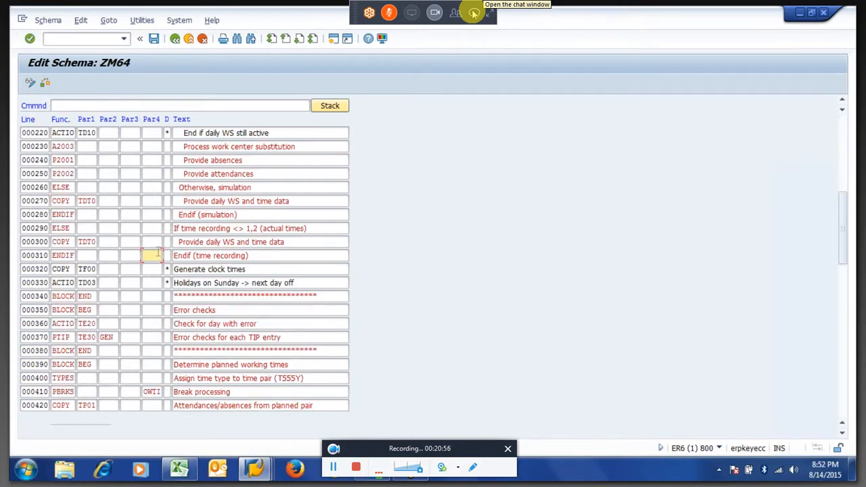
scroll(95, 242, down, 2)
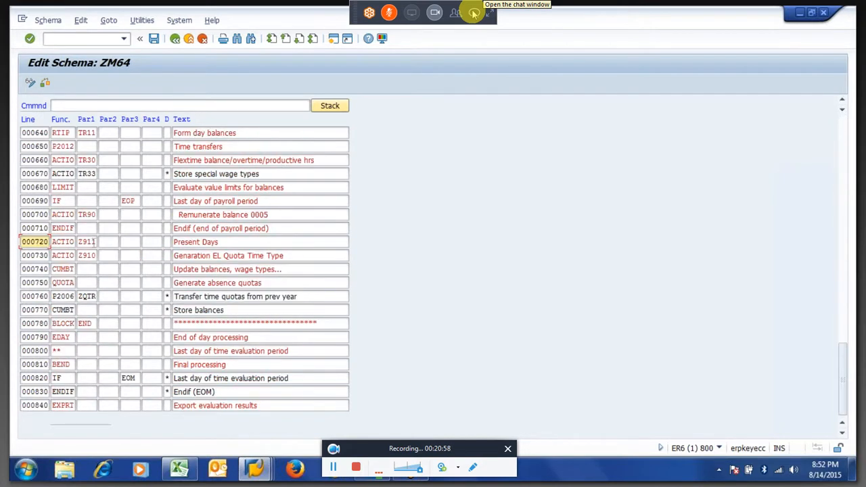
click(230, 242)
click(174, 242)
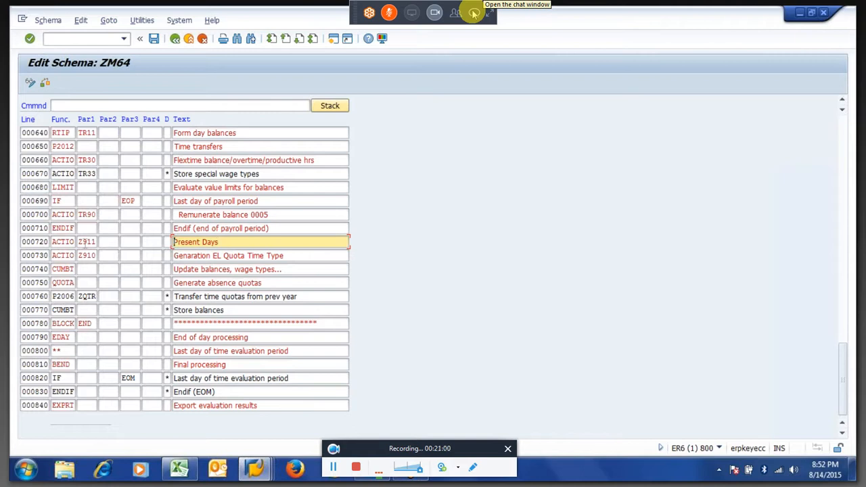
drag(53, 242, 93, 251)
key(shift+Tab)
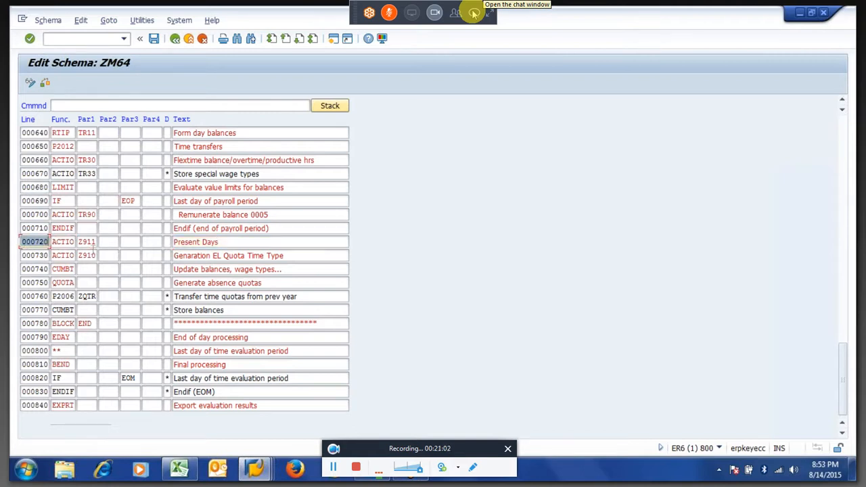
Insert a schema line below ACTIO Z911 with function IF and rule Z912
text(i)
key(Return)
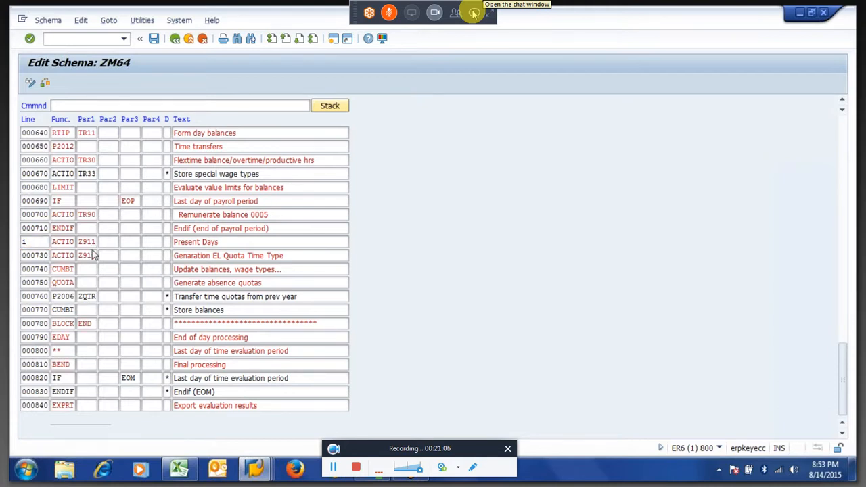
text(IF)
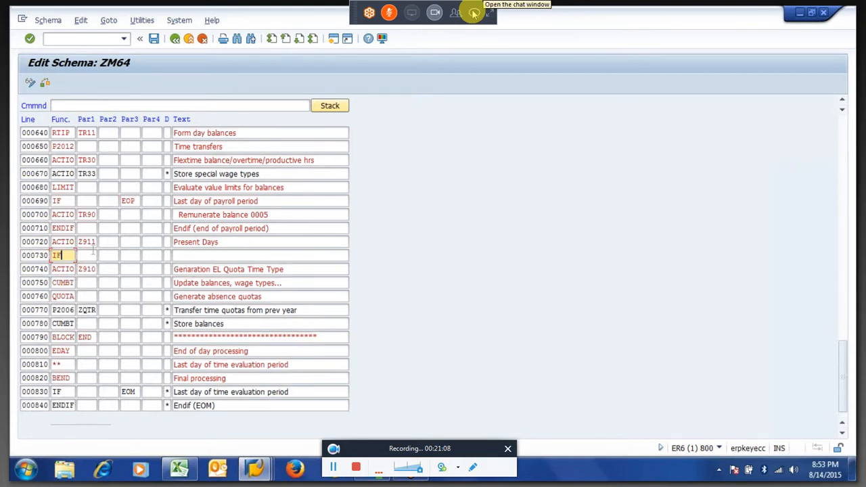
click(93, 255)
text(Z)
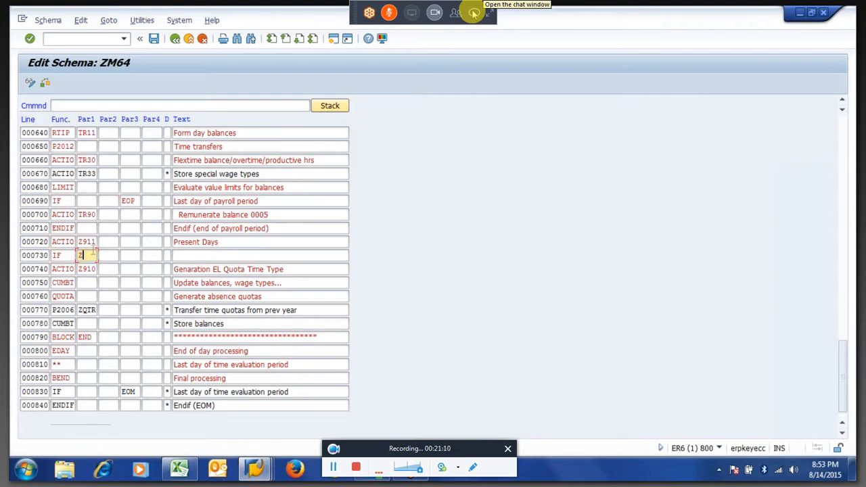
text(9)
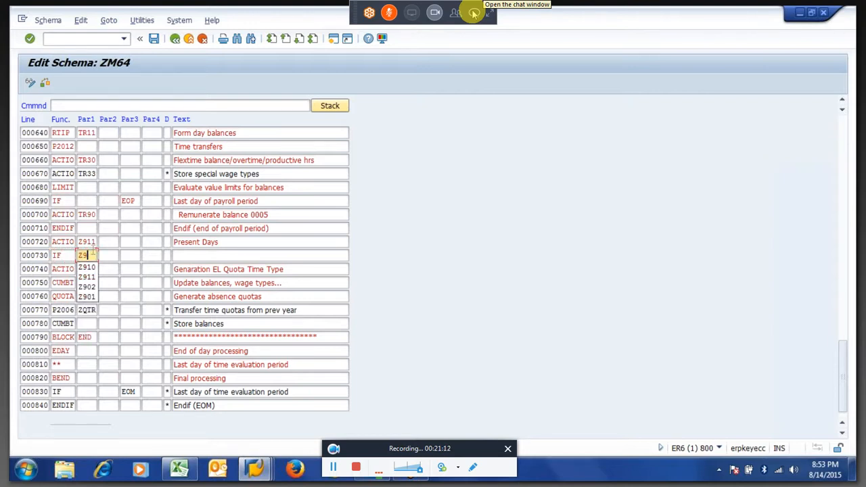
text(12)
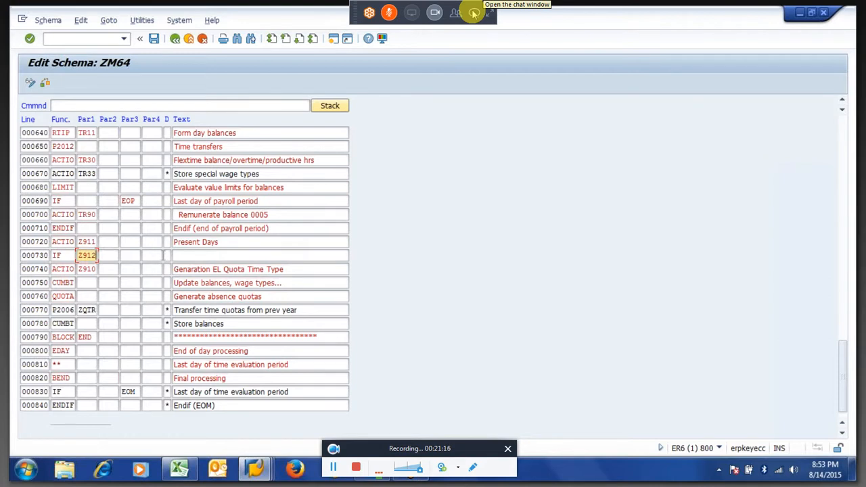
Describe the IF Z912 line as "Check Prohibition Date"
click(199, 255)
text(Che)
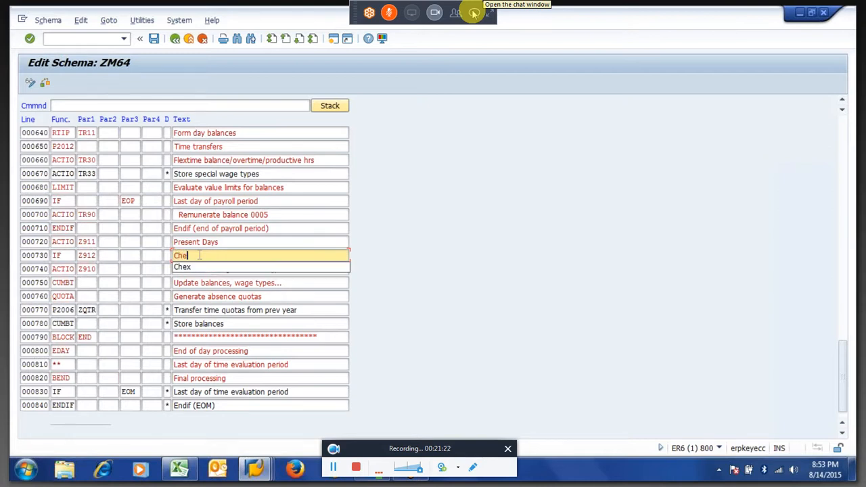
text(ck Prhibit)
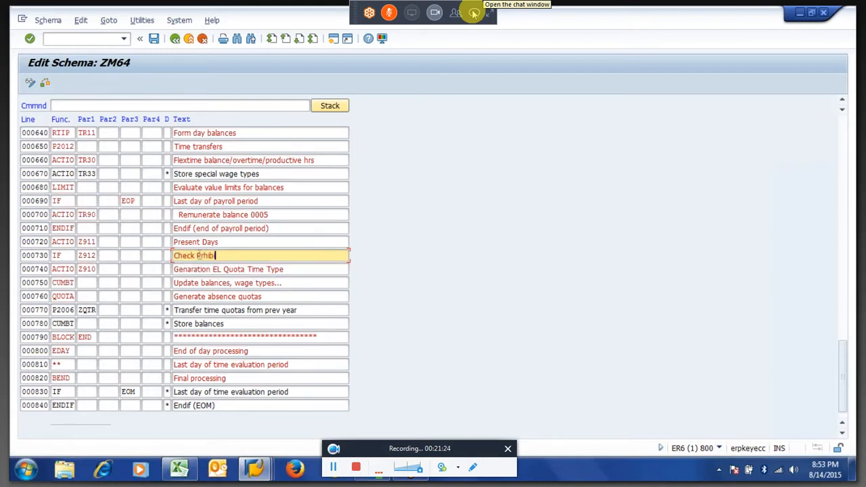
text(ion Date)
key(Return)
click(198, 257)
text(o)
click(107, 268)
Examine the function and rule entered in the IF Z912 line
click(59, 255)
click(78, 255)
drag(79, 255, 98, 256)
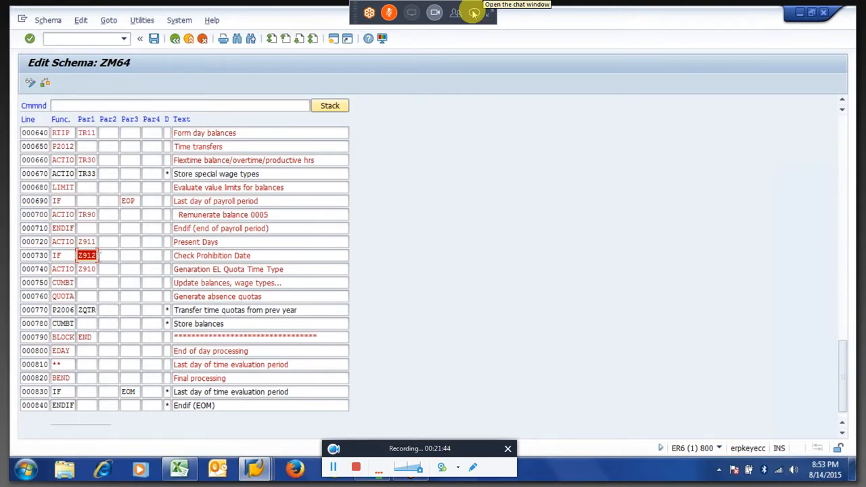
click(94, 256)
click(80, 256)
drag(79, 256, 101, 257)
click(95, 256)
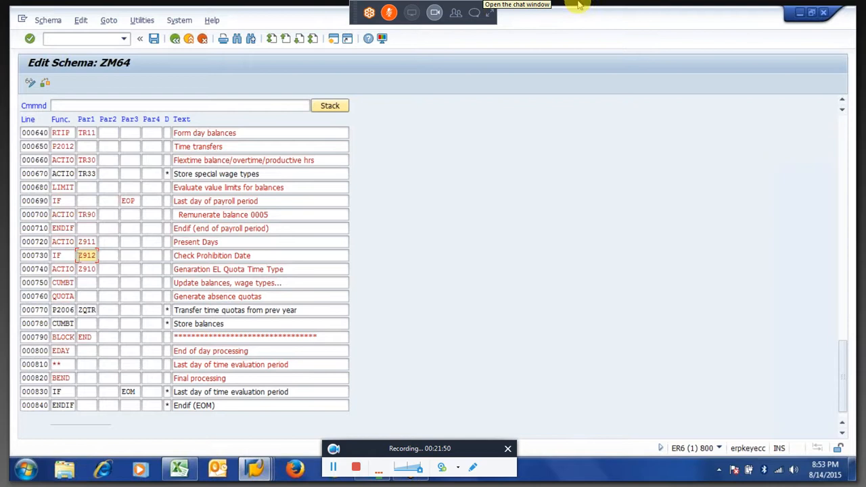
click(70, 256)
Insert a line with function ELSE below the ACTIO Z910 line
click(69, 270)
key(shift+Tab)
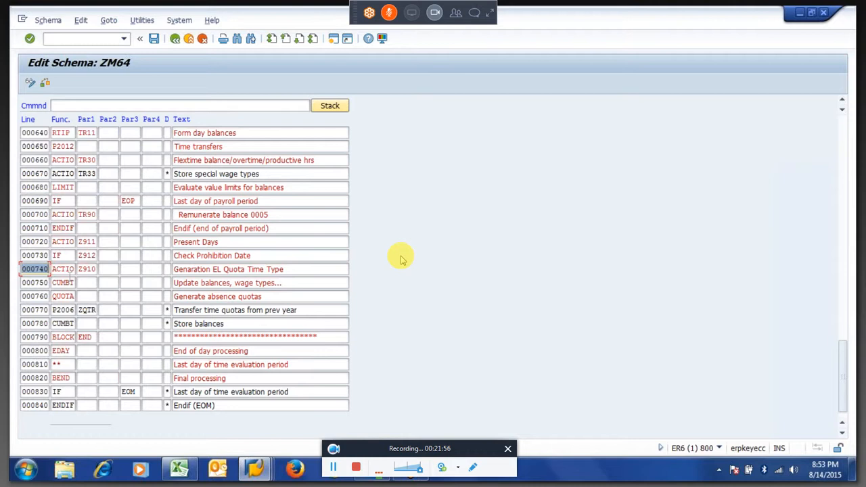
text(i)
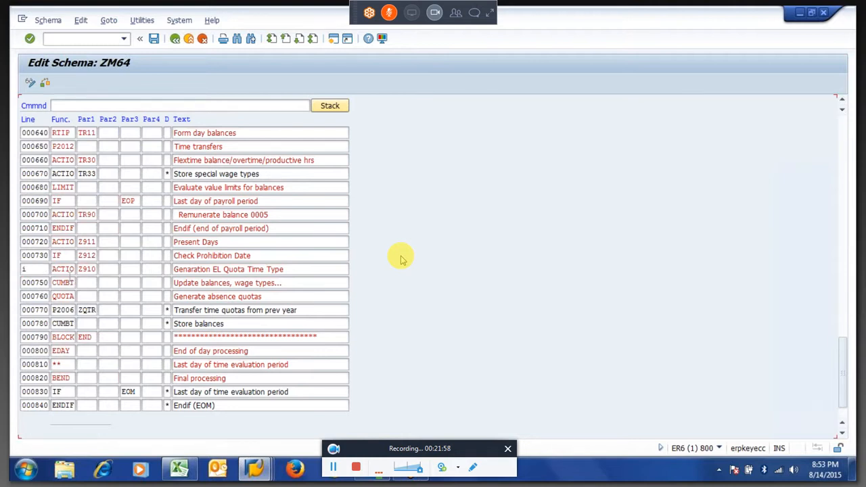
key(Return)
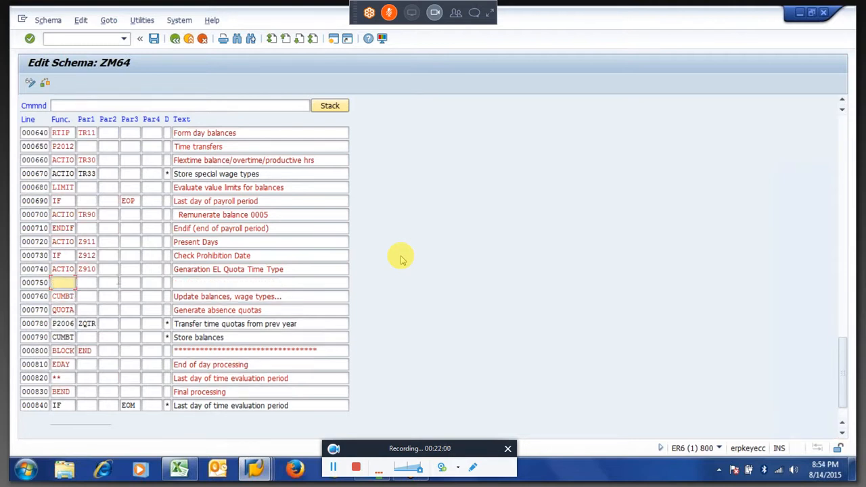
text(EL)
key(Down)
key(Return)
key(Tab)
Insert a line with function ACTIO and rule Z903 below the ELSE line
key(shift+Tab)
key(shift+Tab)
text(i)
click(90, 285)
key(Return)
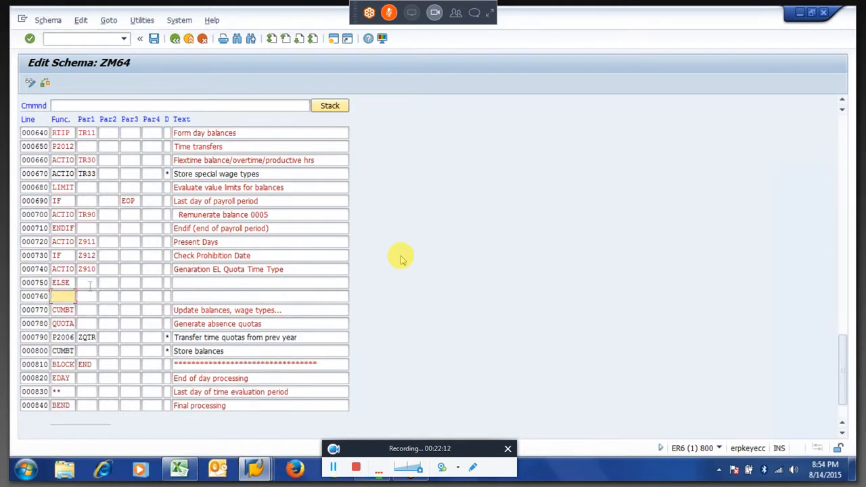
text(actio)
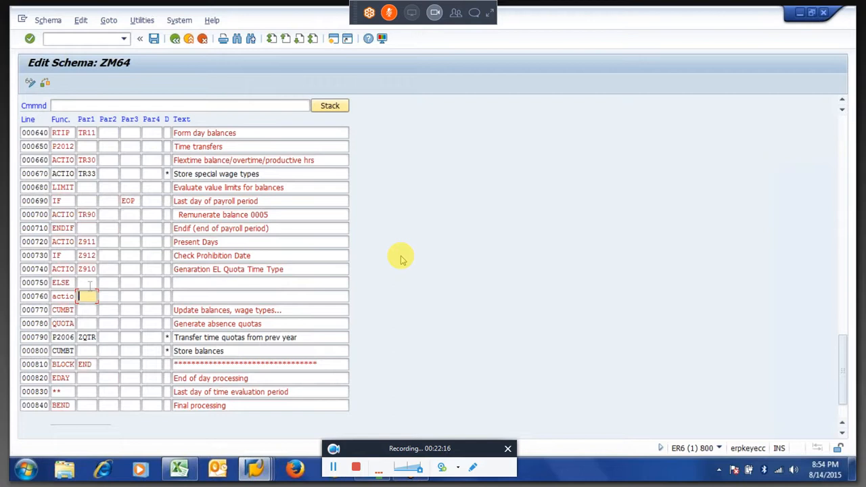
text(Z)
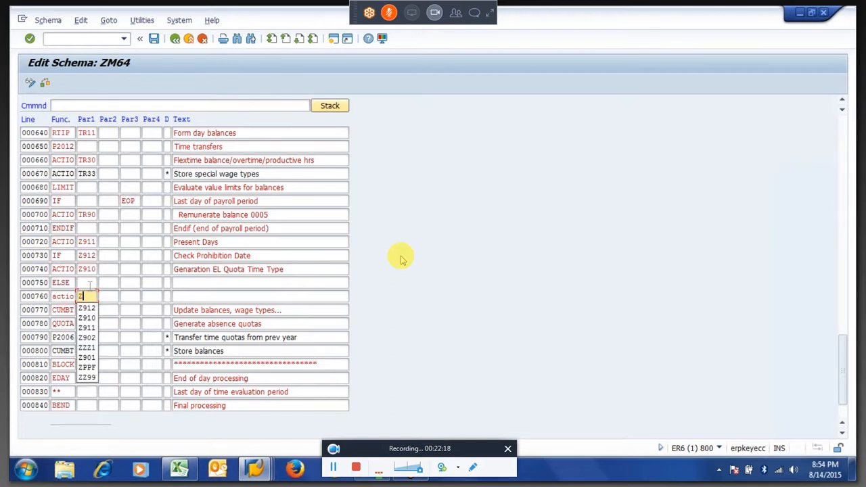
text(90)
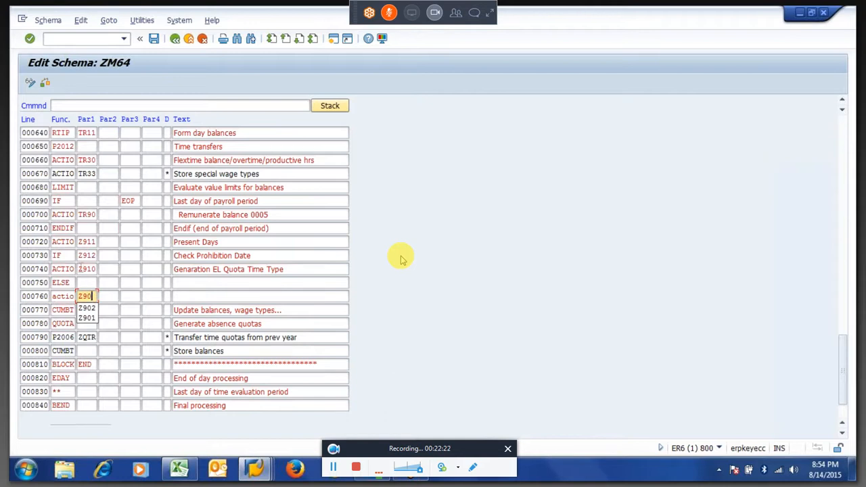
click(82, 269)
drag(79, 270, 93, 269)
click(93, 296)
text(3)
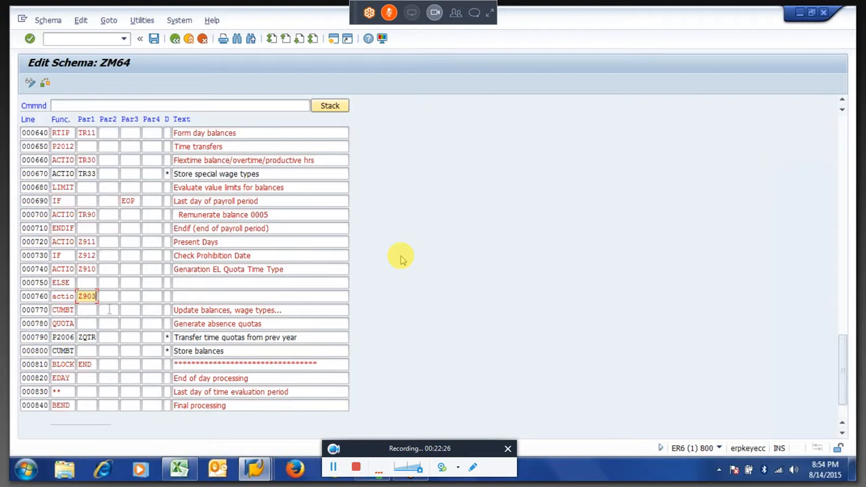
key(Return)
Insert a line with function ENDIF below ACTIO Z903 and try to save the schema
click(110, 298)
key(shift+Tab)
key(shift+Tab)
key(shift+Tab)
text(i)
key(Return)
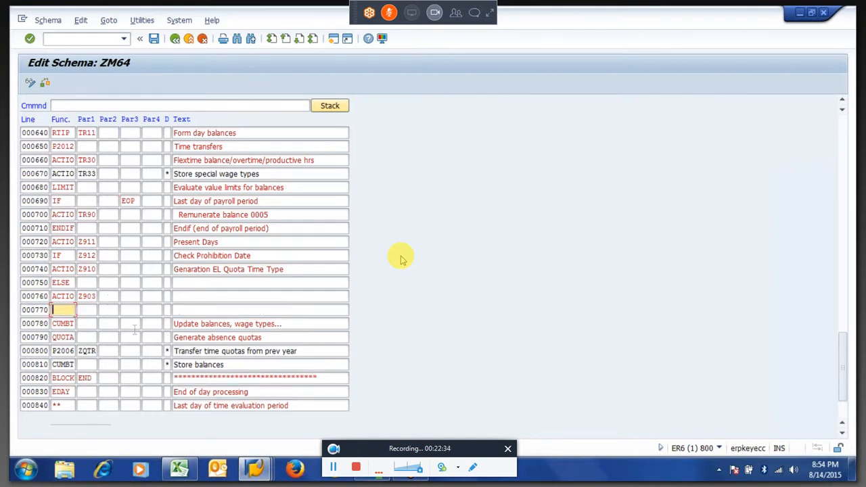
text(ENDIF)
key(Return)
key(ctrl+s)
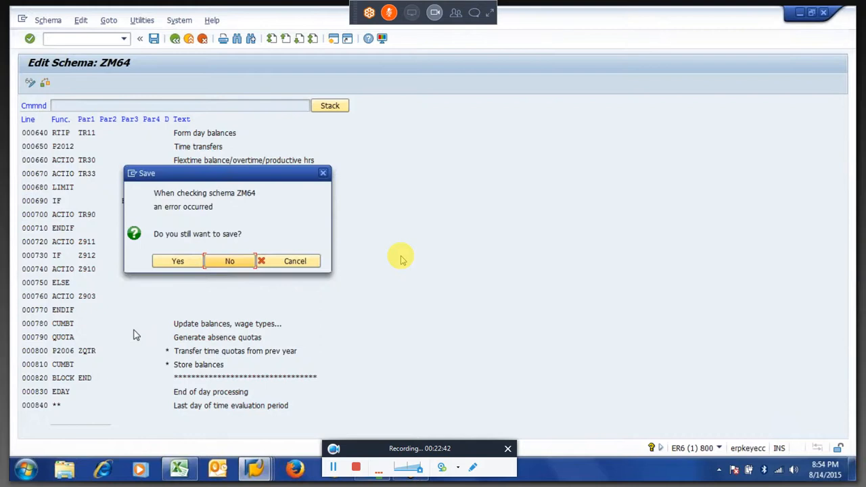
key(Return)
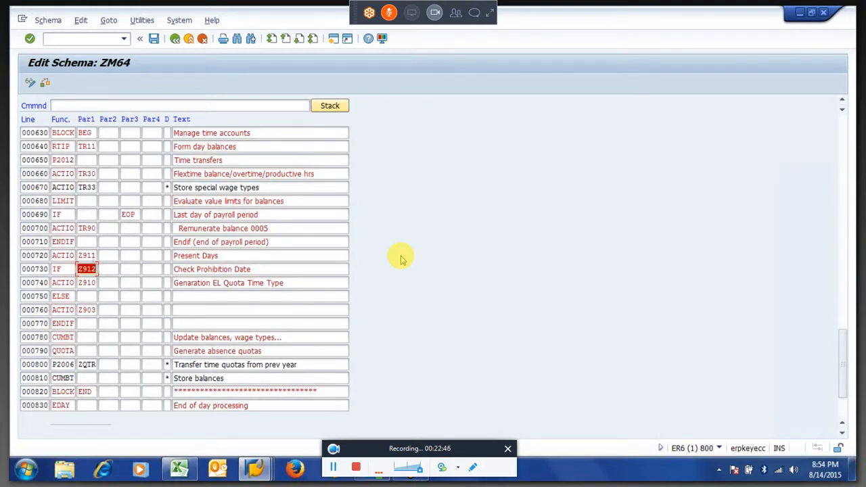
Examine the block from IF Z912 to ENDIF, including its ACTIO Z910, ELSE and ACTIO Z903 lines
click(69, 270)
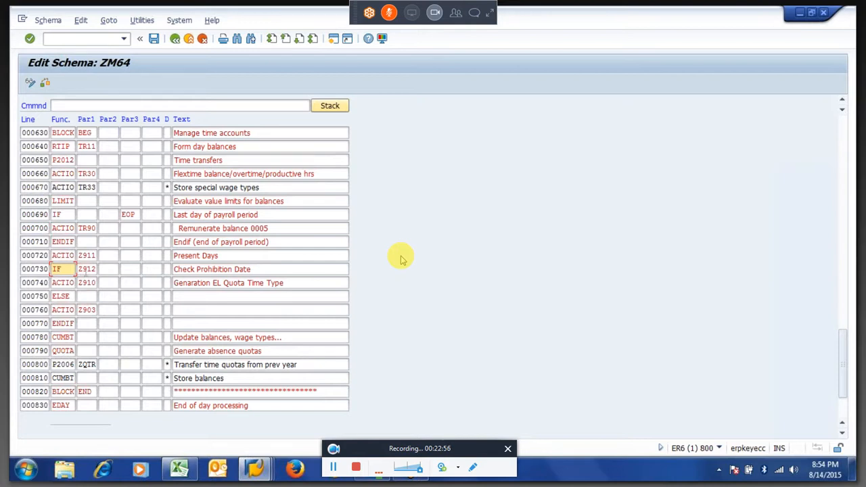
key(Tab)
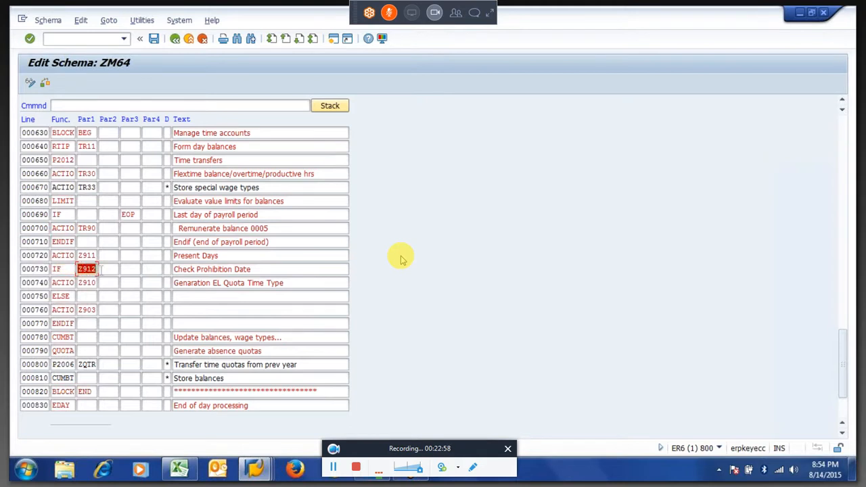
drag(57, 285, 91, 285)
click(93, 273)
click(61, 297)
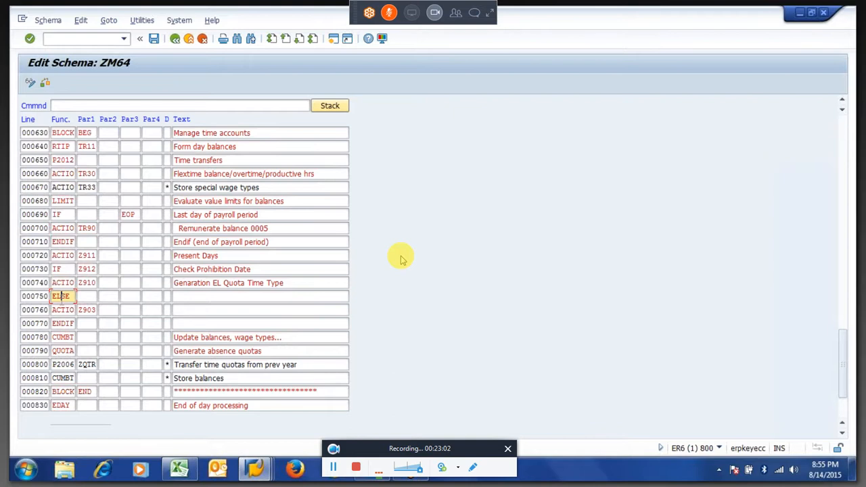
drag(57, 310, 105, 310)
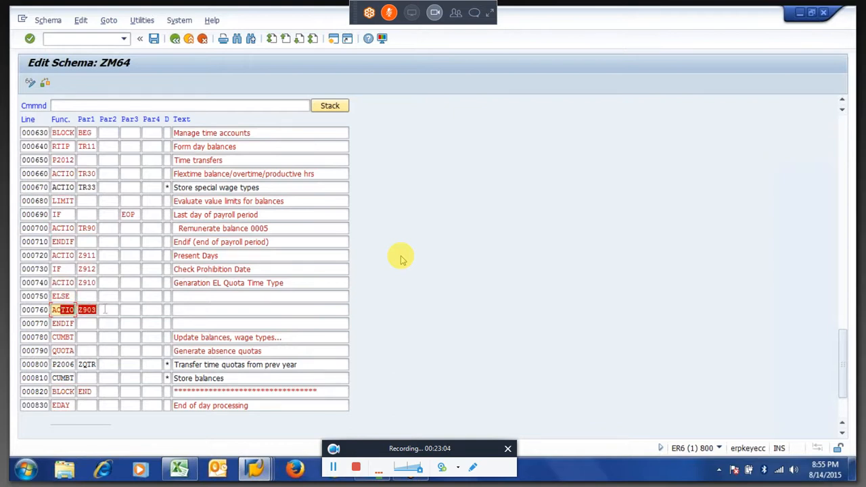
click(105, 310)
key(Down)
key(shift+Right)
key(shift+Right)
key(shift+Right)
key(shift+Right)
key(shift+Right)
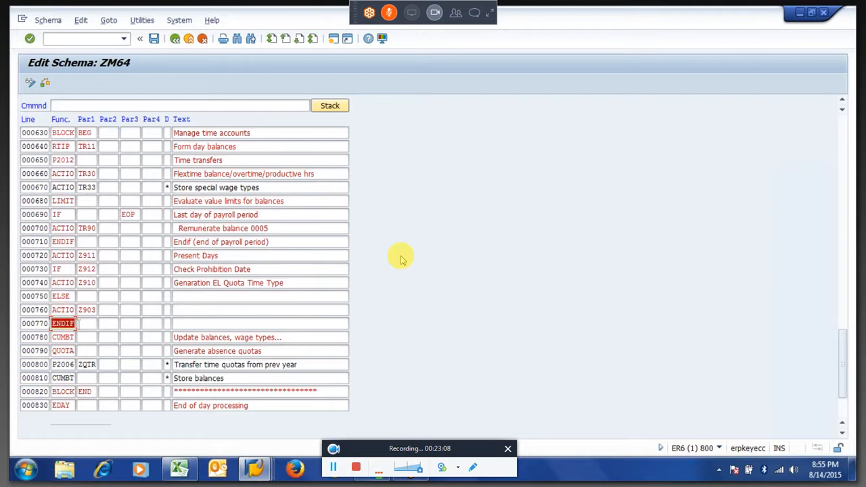
click(78, 324)
click(80, 270)
drag(79, 269, 79, 325)
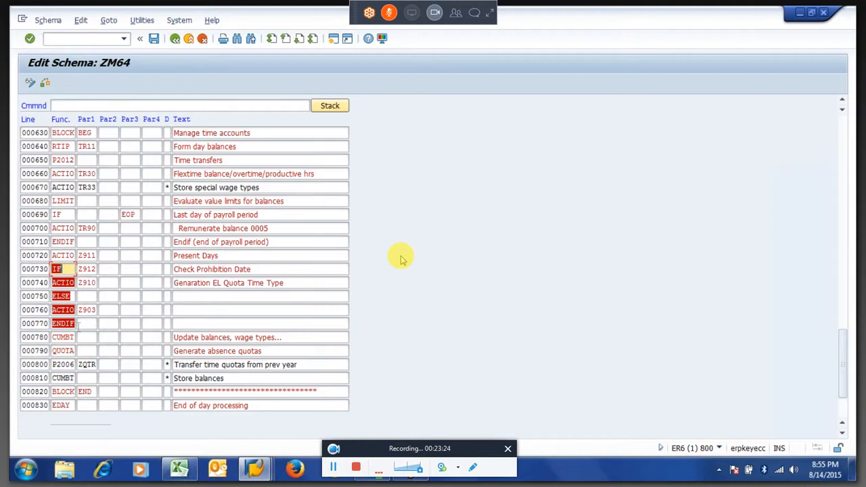
click(401, 257)
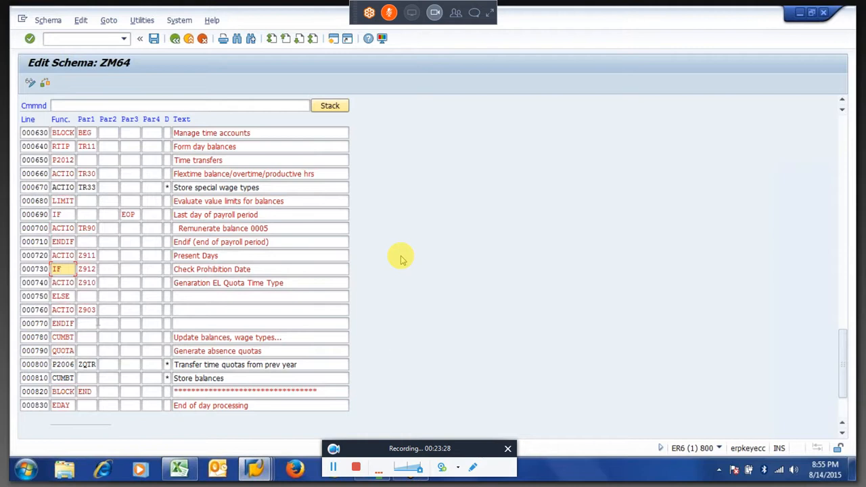
Describe the new ELSE line as "Else" and the new ENDIF line as "Endif"
click(188, 299)
text(Els)
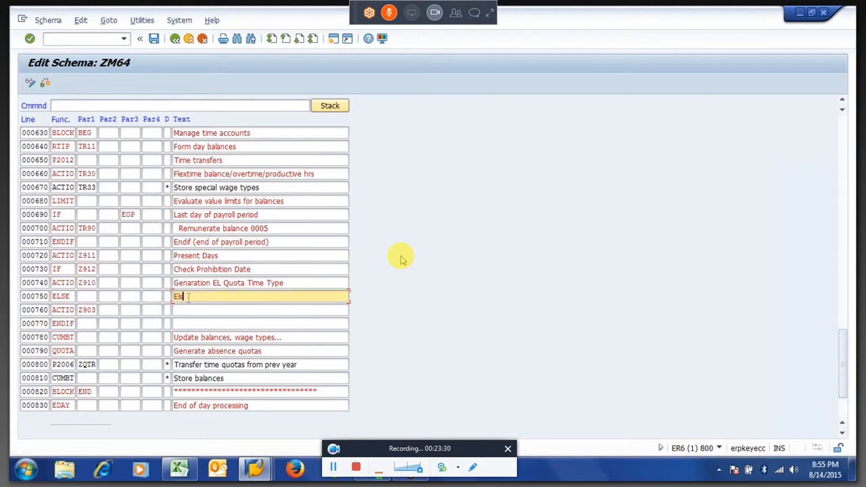
text(le)
key(BackSpace)
text(se IF)
key(Down)
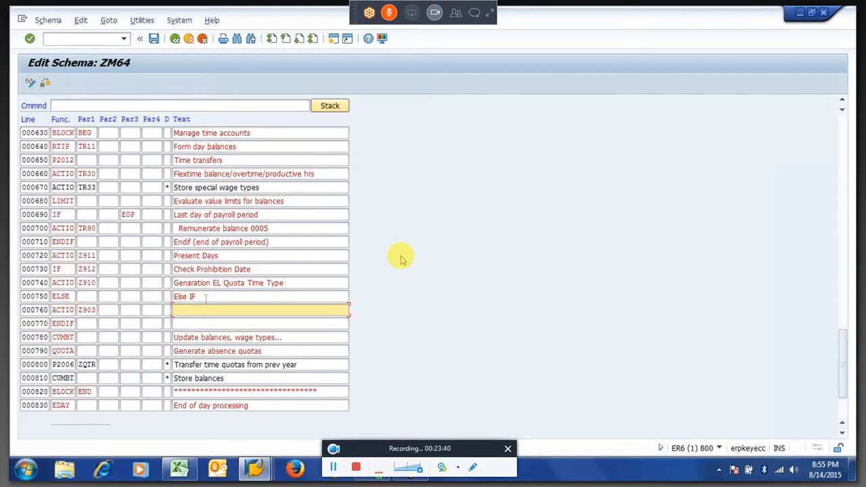
click(205, 298)
key(BackSpace)
key(BackSpace)
key(BackSpace)
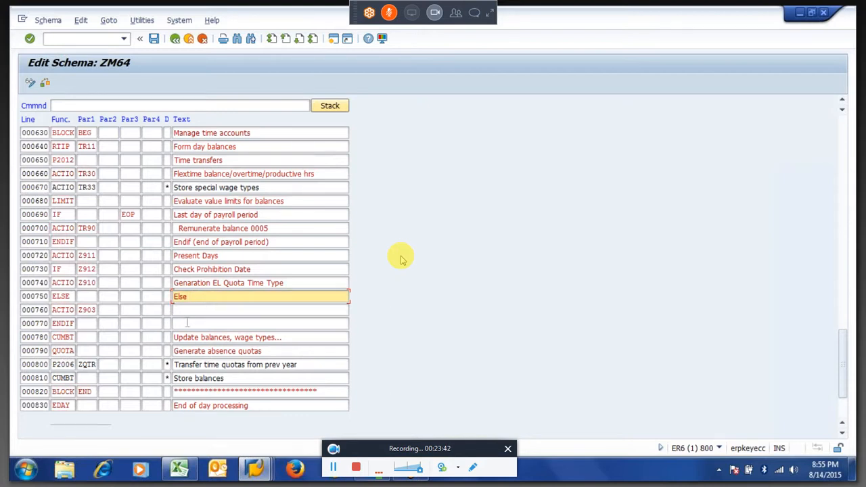
click(187, 323)
text(Endif)
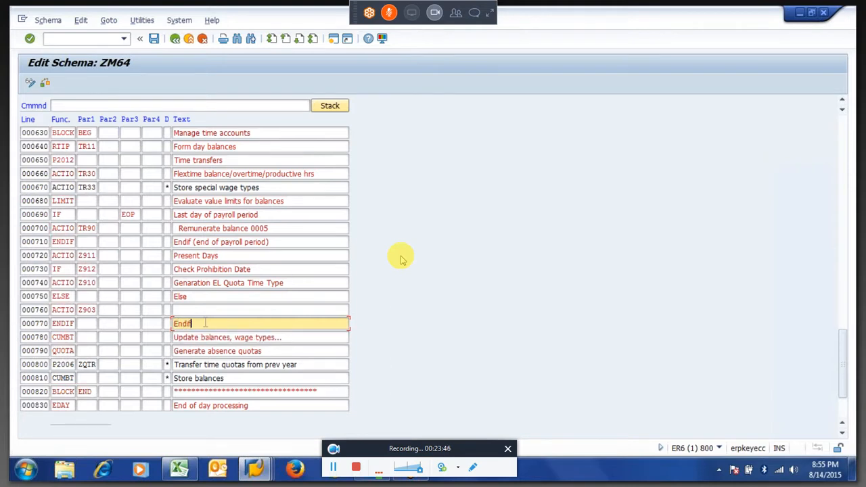
Save schema ZM64 despite the check error
key(Return)
key(ctrl+s)
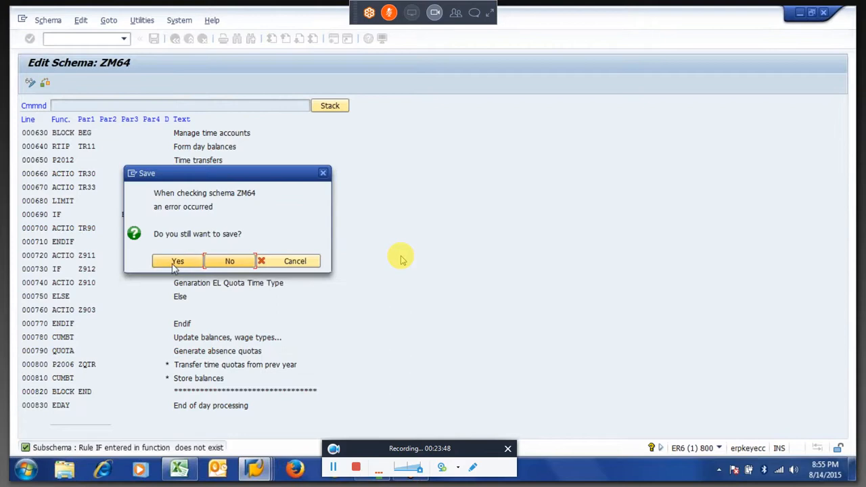
click(178, 260)
key(Return)
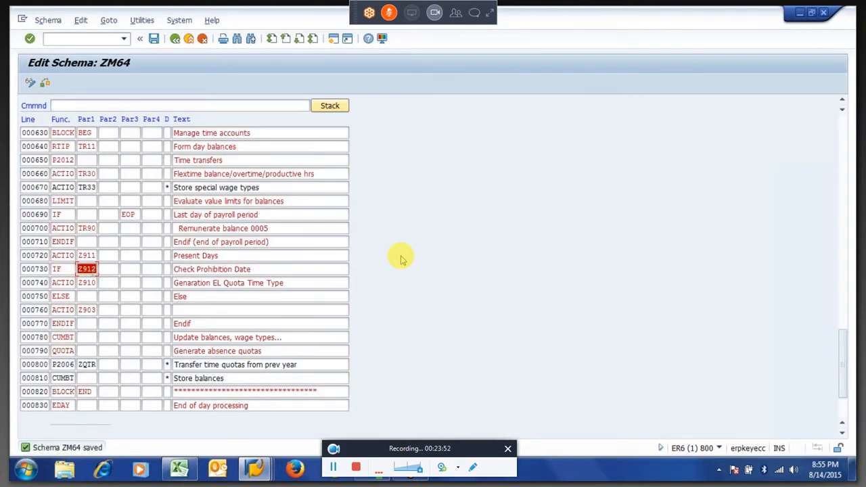
Check schema ZM64 and start creating calculation rule Z912 in a new session
click(45, 82)
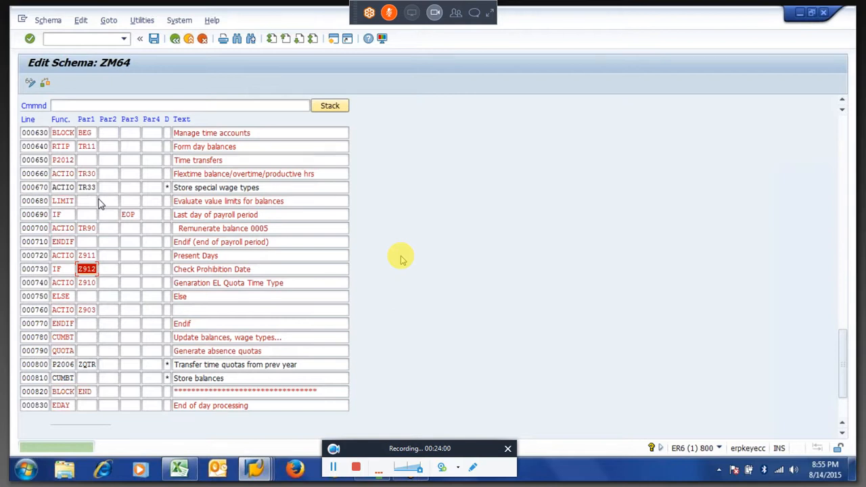
click(334, 40)
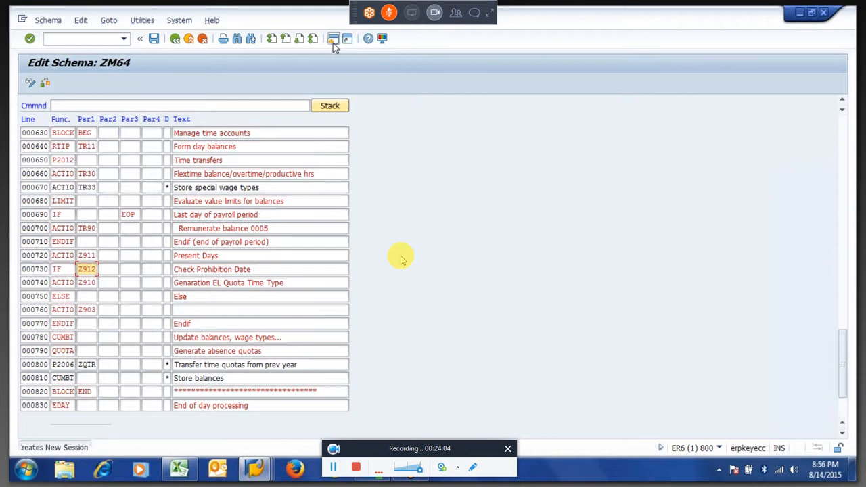
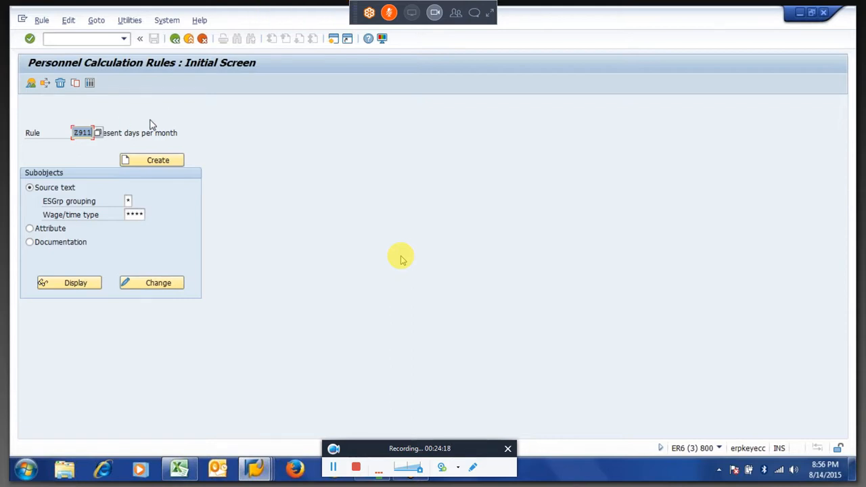
text(Z912)
key(Return)
key(F3)
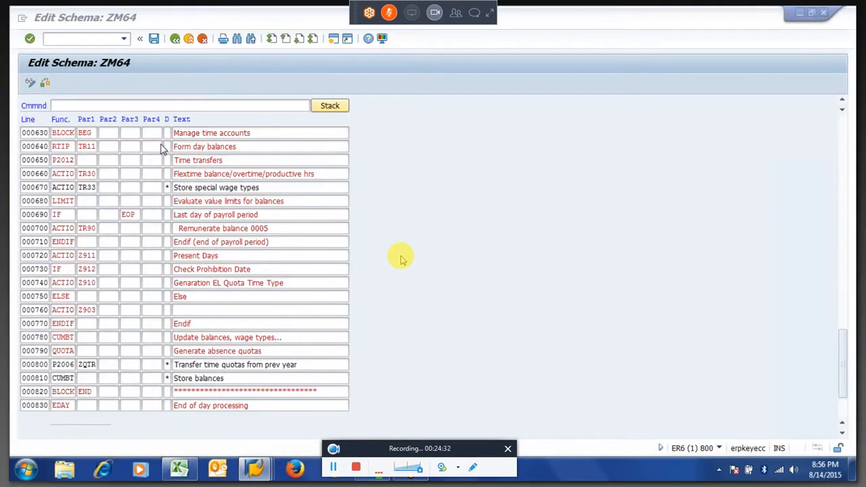
key(alt+Tab)
Describe rule Z912 as "Check Prohibition Date" with program class T and country grouping *
text(Check)
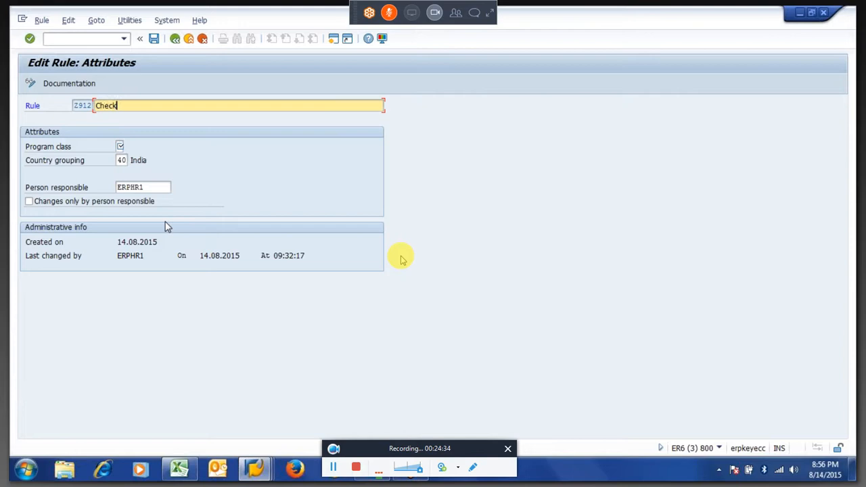
text( Prohibition Date)
key(Tab)
text(I)
key(Tab)
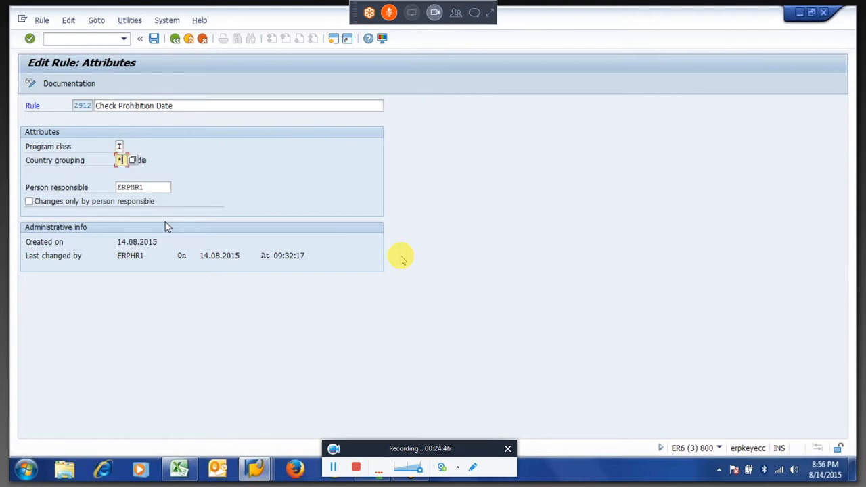
key(Return)
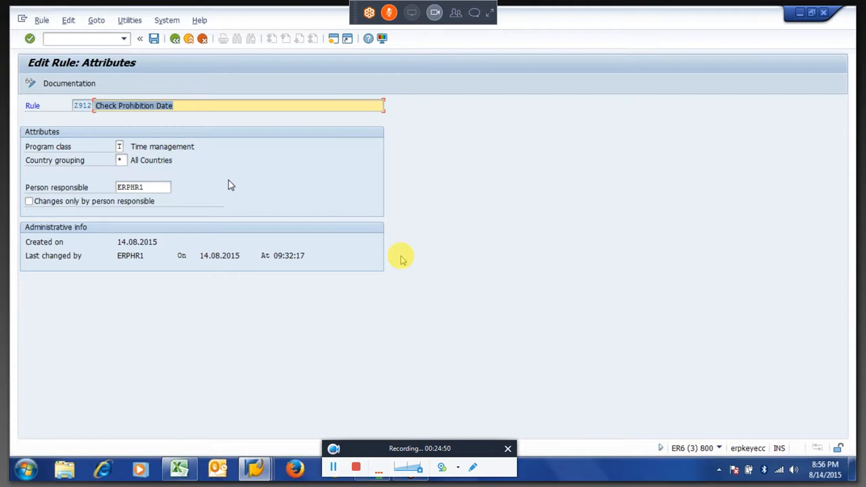
Save the attributes of rule Z912 in the proposed customizing request and return to the rule's initial screen
key(ctrl+s)
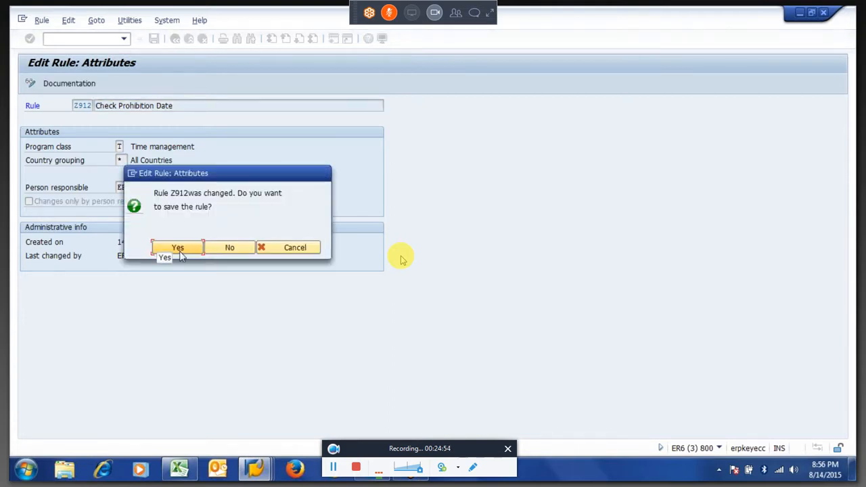
click(177, 247)
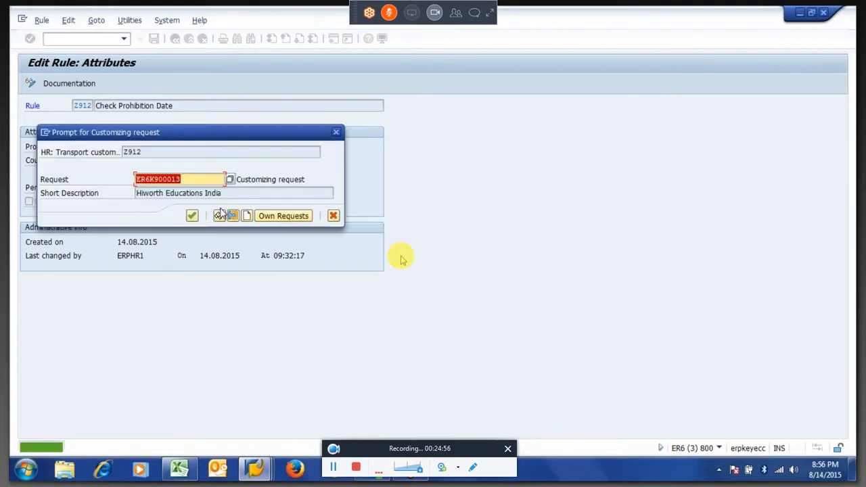
key(Return)
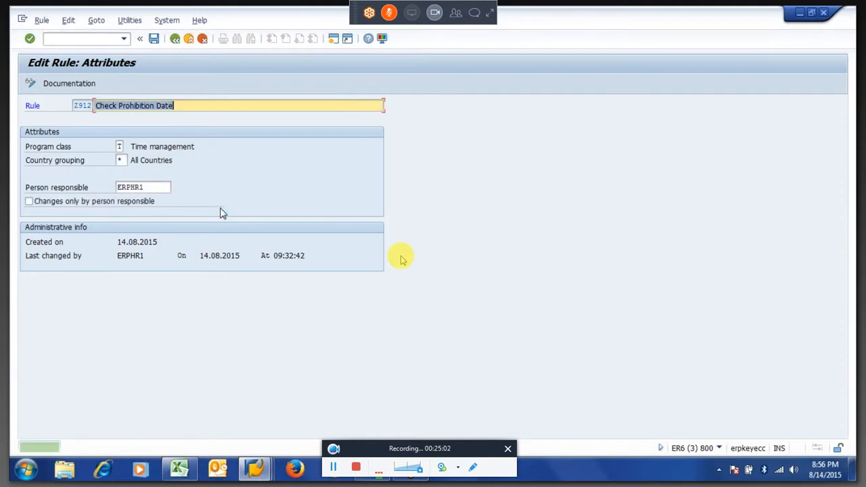
key(ctrl+s)
key(F3)
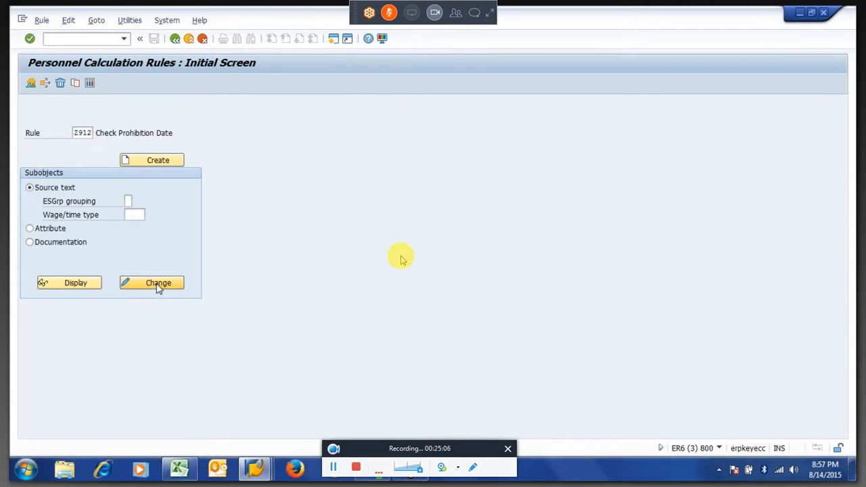
Open the source text of rule Z912 for editing and insert the employee subgroup grouping *
click(158, 288)
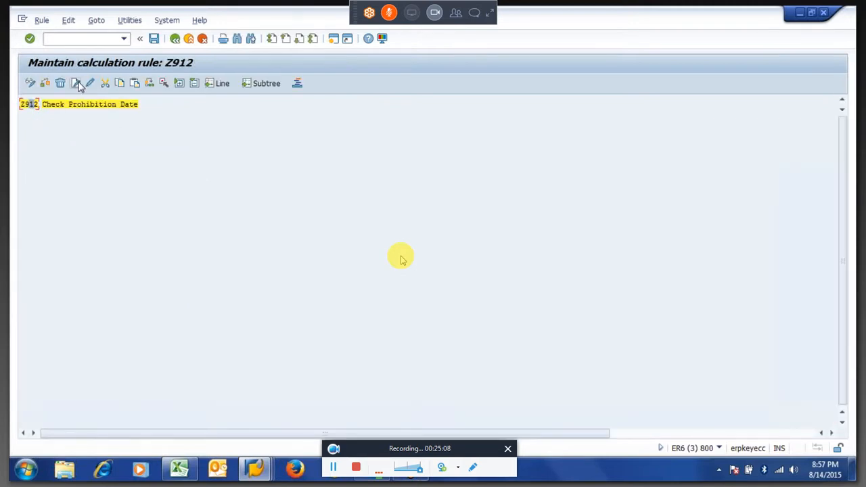
click(77, 83)
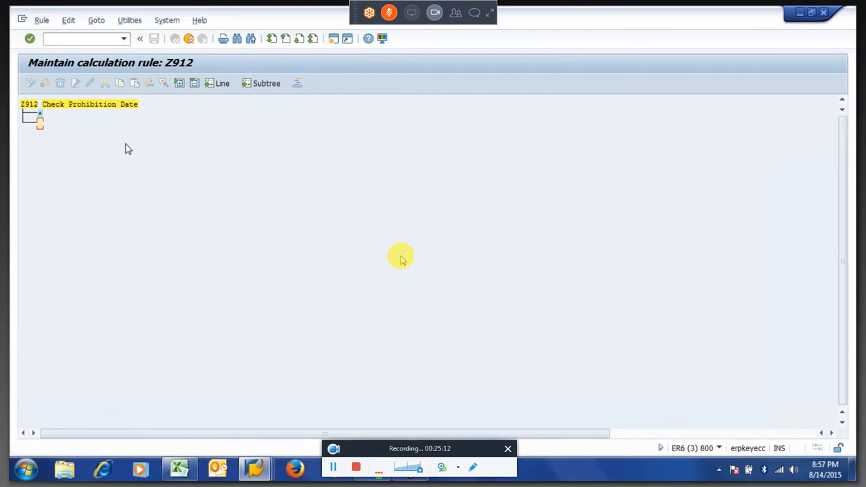
key(Return)
Insert the wage/time type **** on a sub-level below the * grouping of rule Z912
click(40, 115)
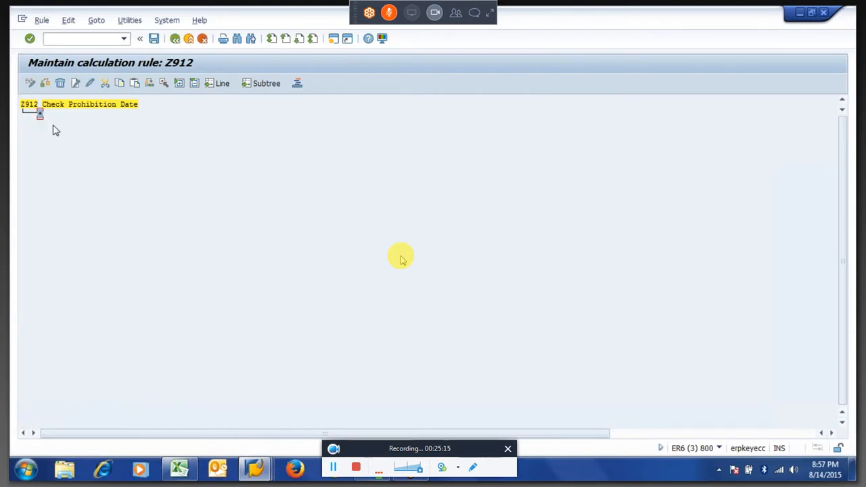
click(75, 85)
click(310, 204)
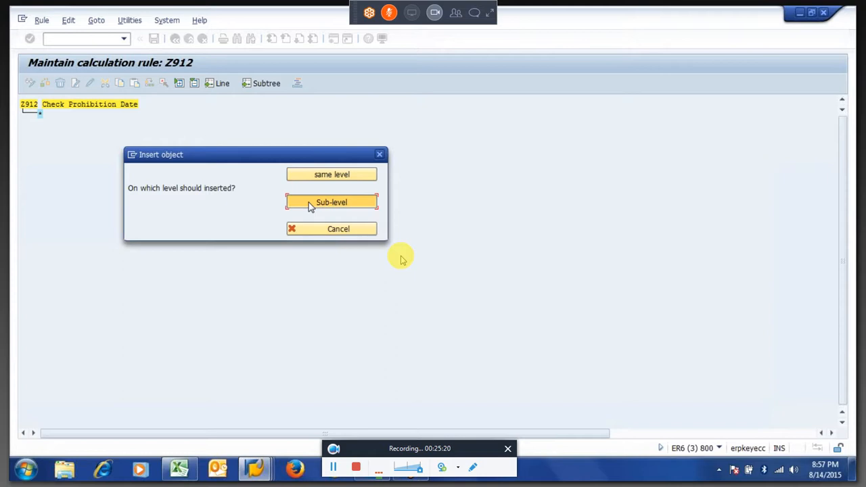
click(40, 115)
click(54, 123)
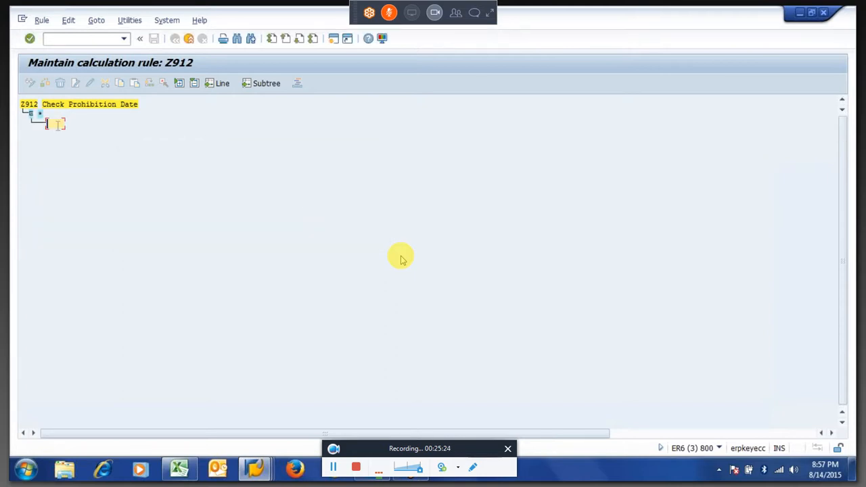
text(****)
key(Return)
Insert the operation HRS= on a sub-level below the **** wage/time type
click(61, 126)
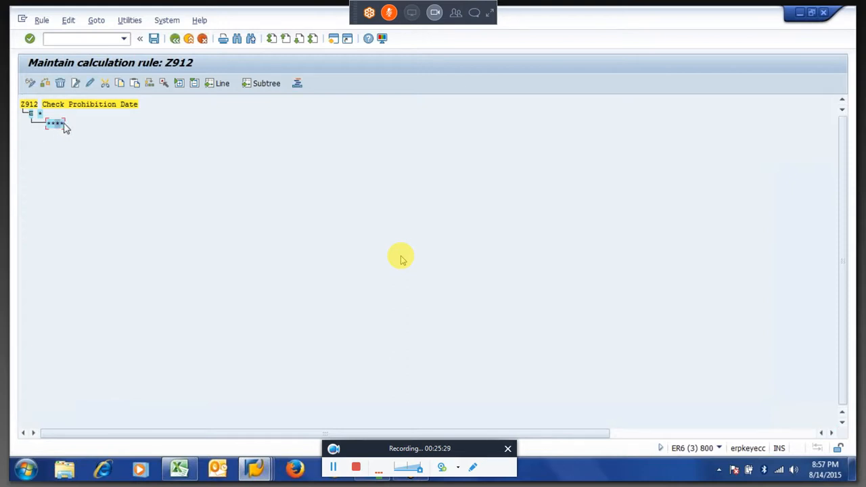
click(76, 88)
click(303, 203)
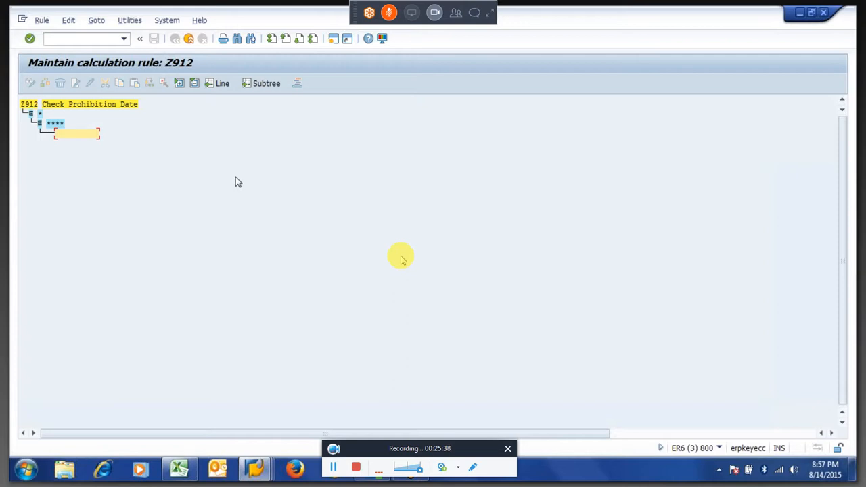
text(hrs=)
key(Return)
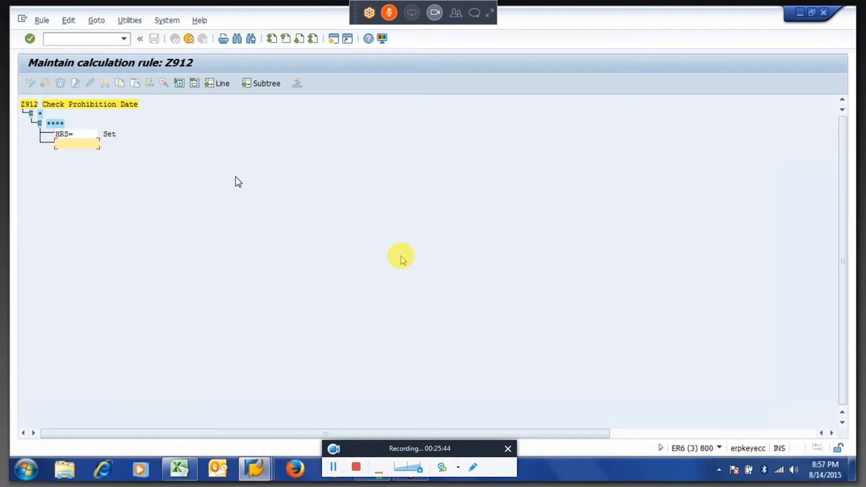
key(Return)
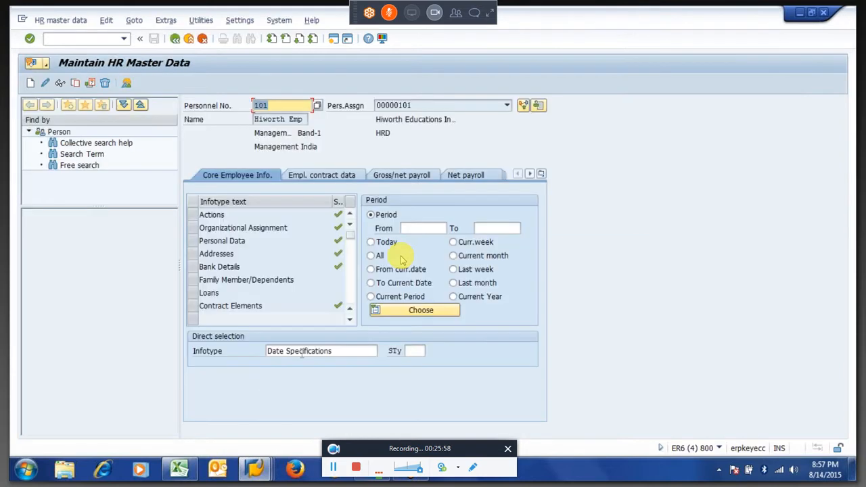
Create a Date Specifications record for the employee and choose date type 36, End of Probation
click(31, 85)
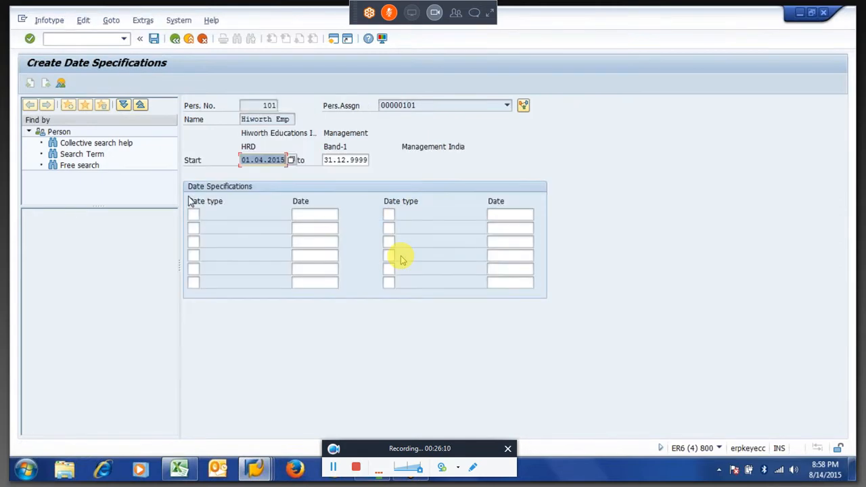
click(194, 214)
key(F4)
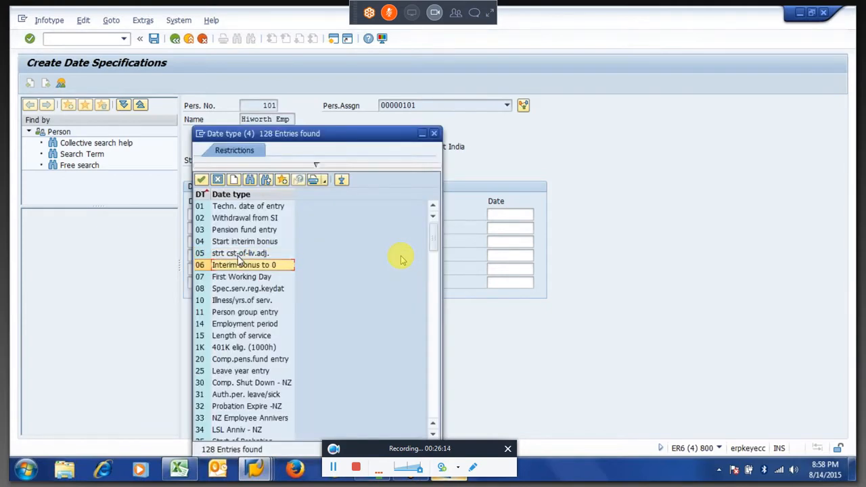
scroll(402, 260, down, 7)
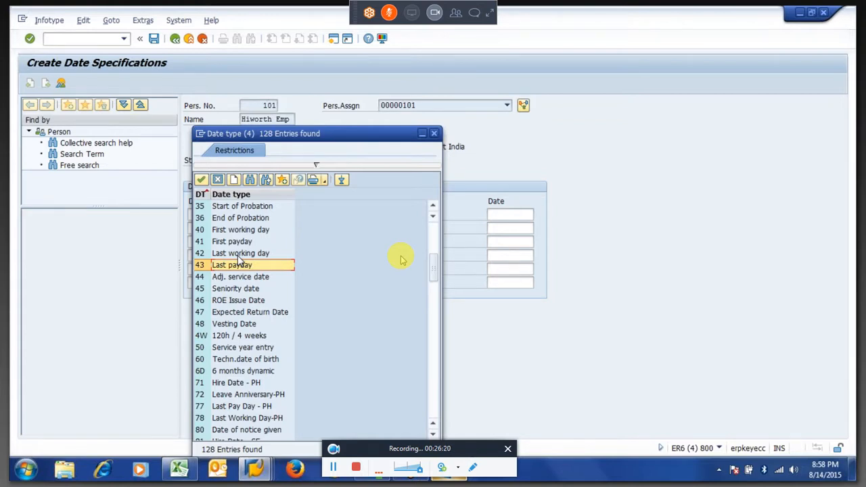
key(Up)
key(Up)
key(Up)
key(Up)
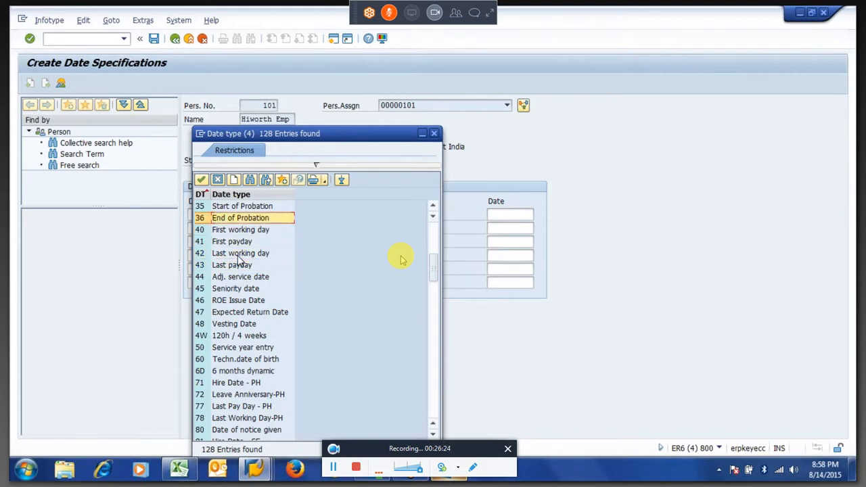
key(Return)
key(Tab)
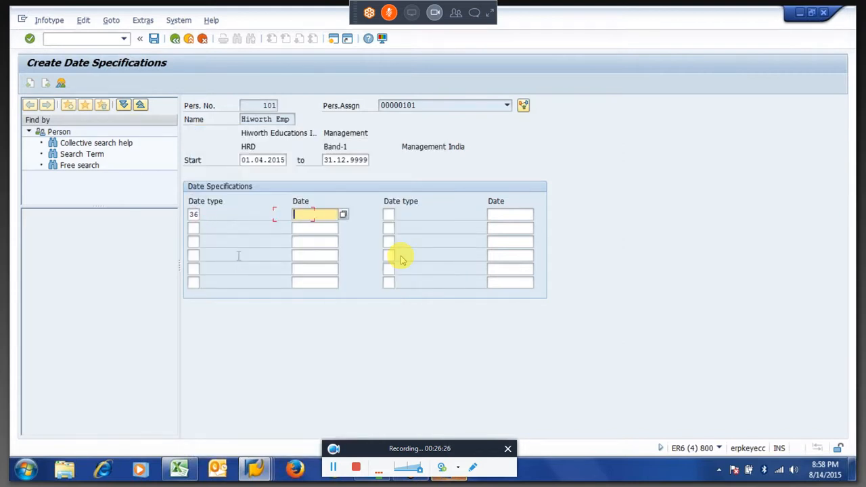
Set the End of Probation date to 30.06.2015 and save the Date Specifications record
text(3)
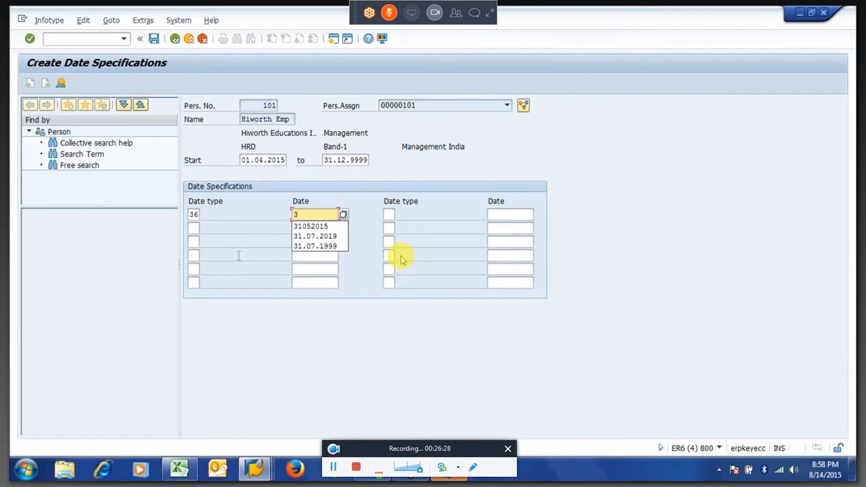
key(Down)
key(Return)
key(Left)
key(Left)
key(Left)
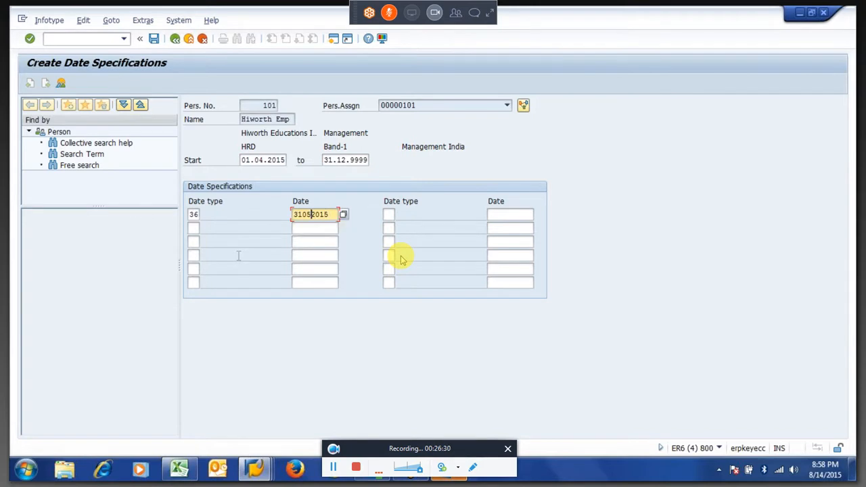
key(BackSpace)
text(6)
key(Left)
key(Left)
key(BackSpace)
text(0)
key(Return)
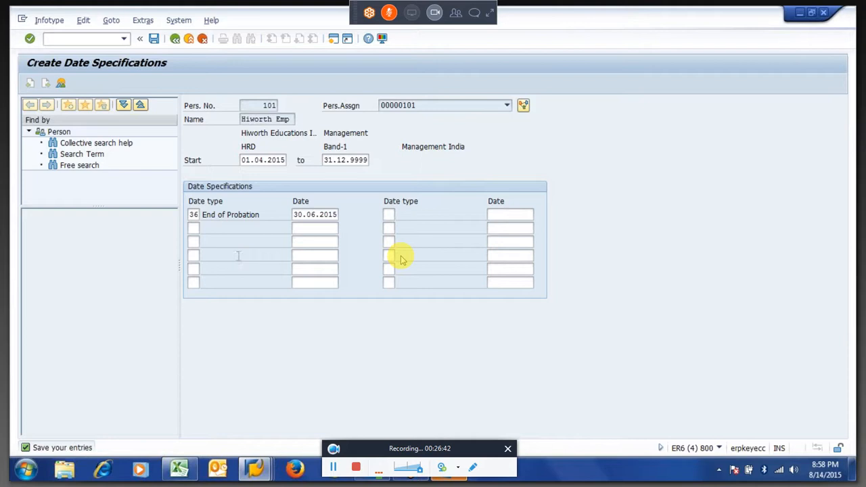
click(45, 85)
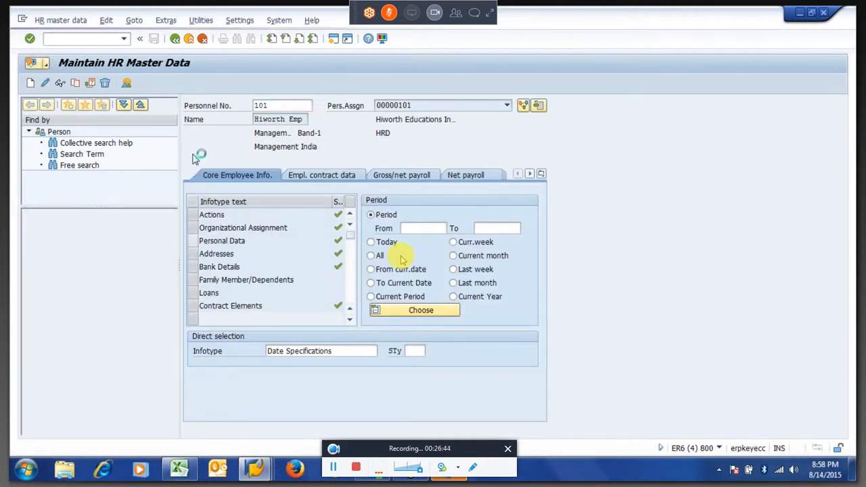
Reopen the Date Specifications record for change, save it again and dismiss the Outlook mail client message
key(Tab)
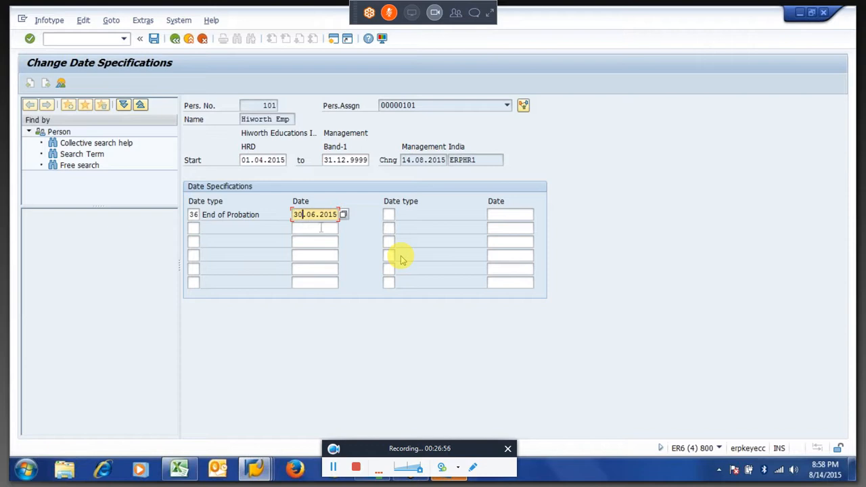
key(Return)
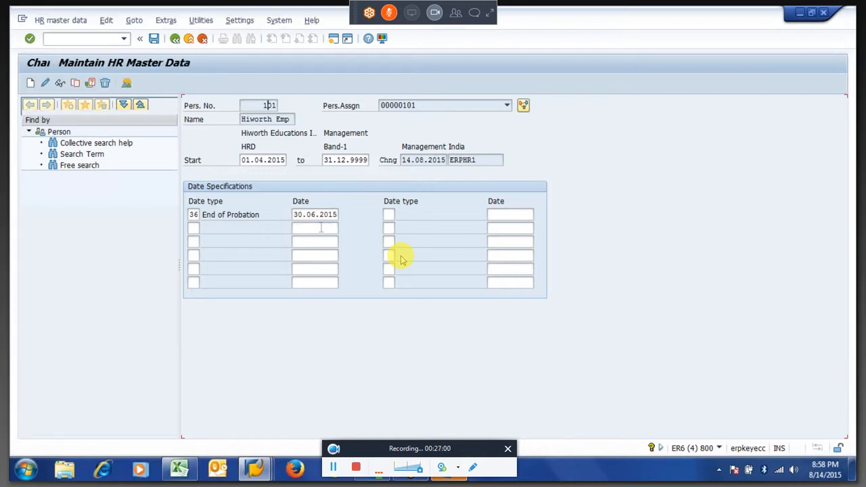
key(alt+Tab)
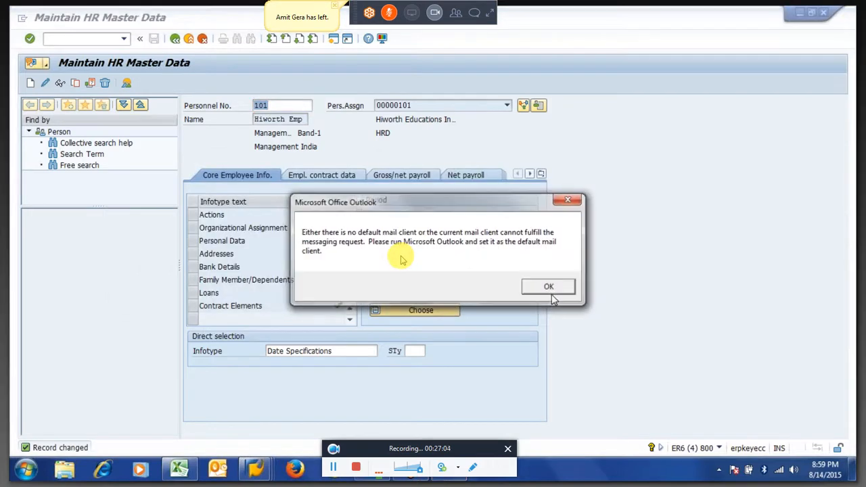
click(551, 294)
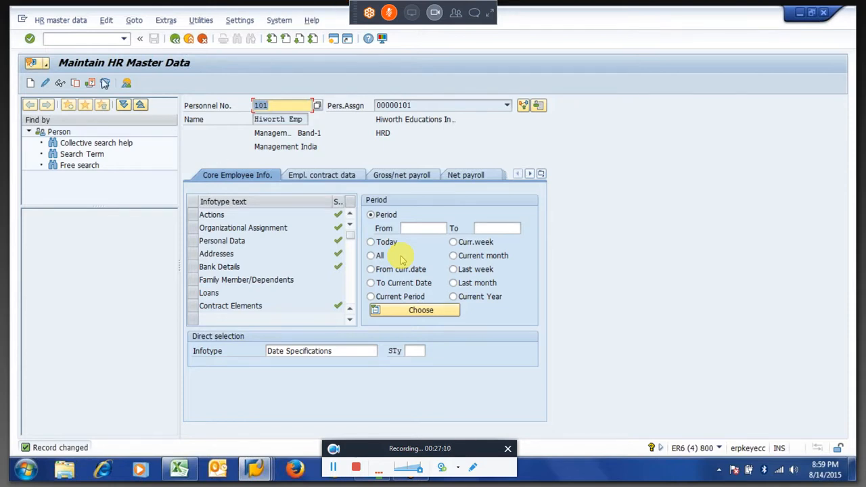
Leave HR master data maintenance and return to the SAP Easy Access screen
key(F6)
key(ctrl+s)
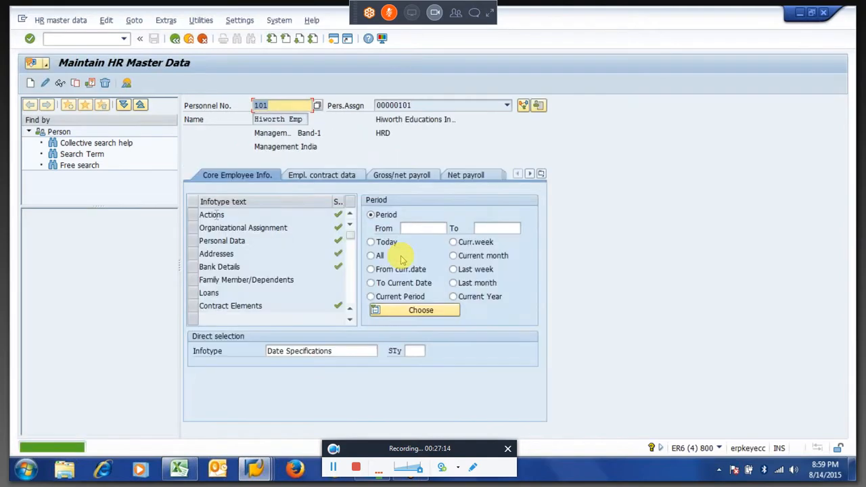
key(F3)
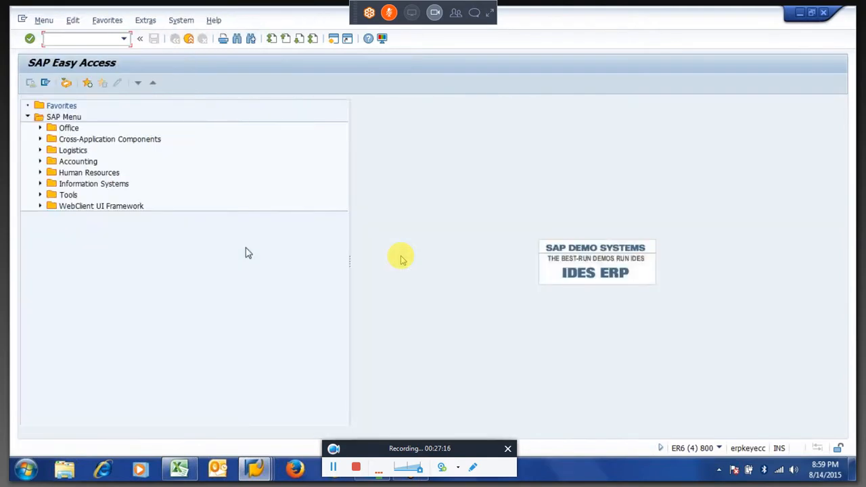
Switch from rule Z912 to the time evaluation log and examine the processed days at the end of June 2015
key(alt+Tab)
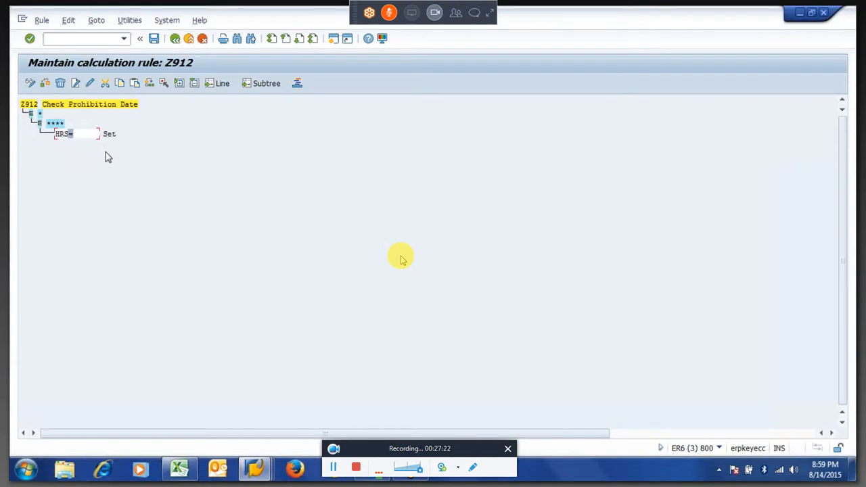
click(80, 135)
click(255, 469)
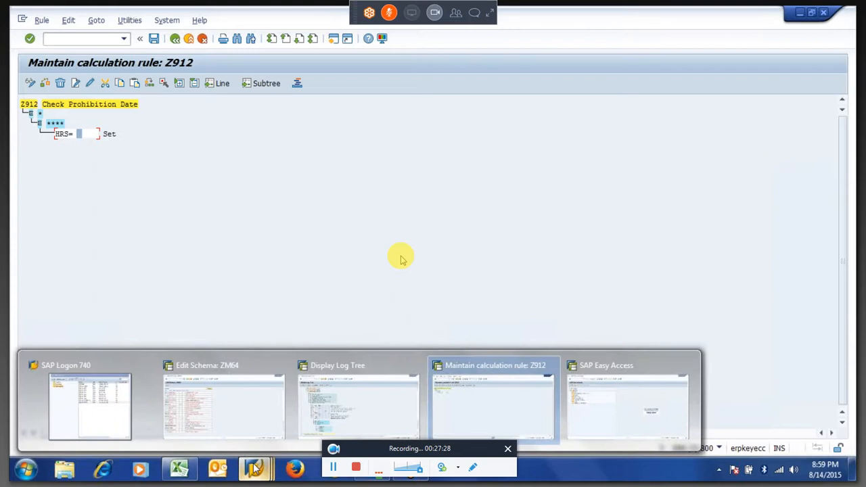
mouse_move(259, 417)
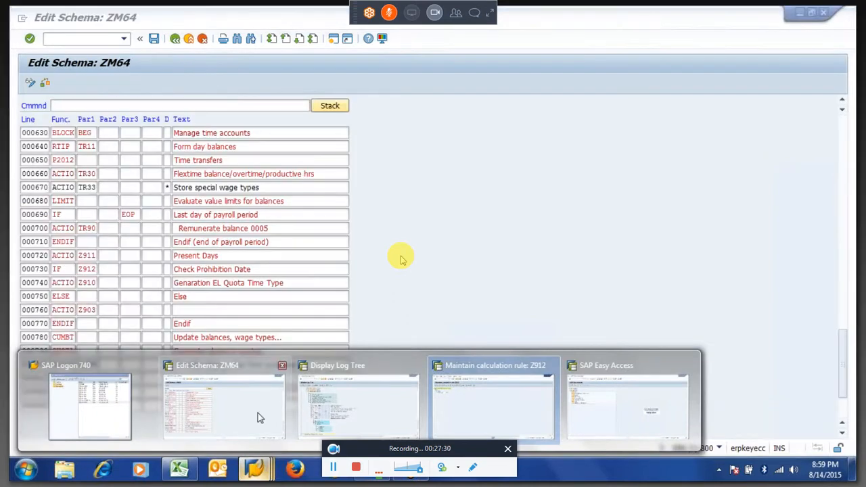
click(359, 406)
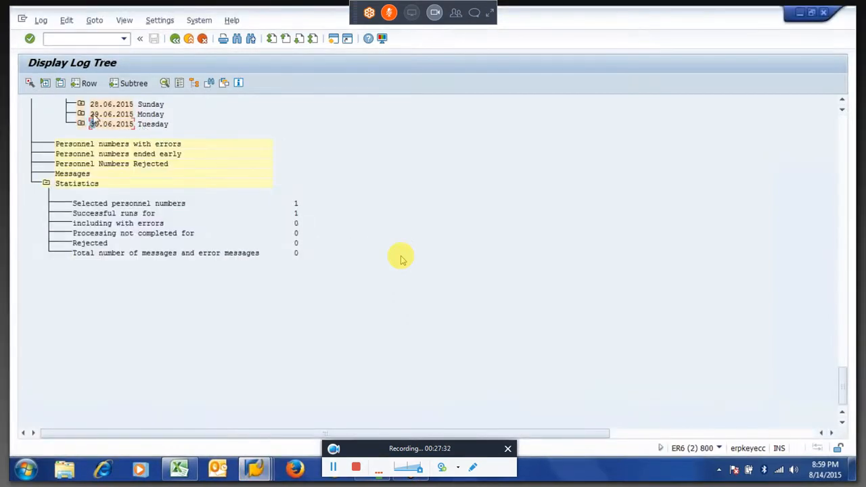
drag(95, 114, 134, 116)
drag(94, 129, 136, 129)
drag(93, 129, 135, 133)
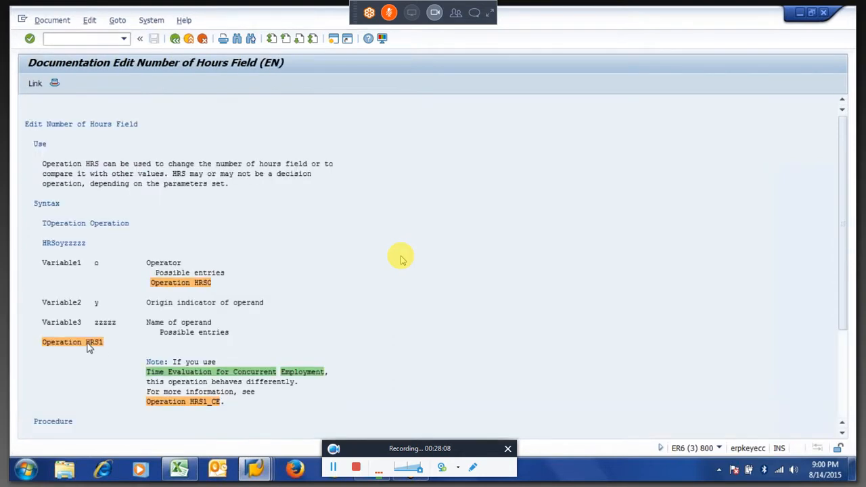
From the HRS operation documentation, look up the operand for the interval between two dates and open the HRS1Y details
click(89, 344)
scroll(150, 324, down, 10)
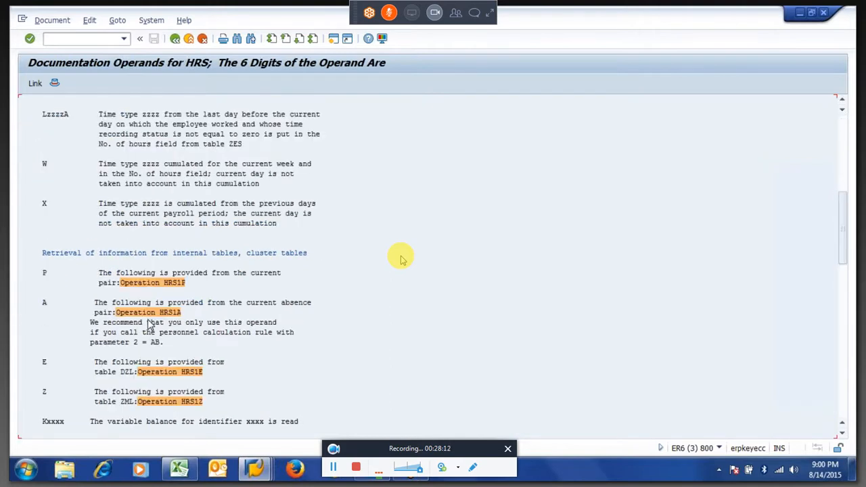
scroll(149, 325, down, 10)
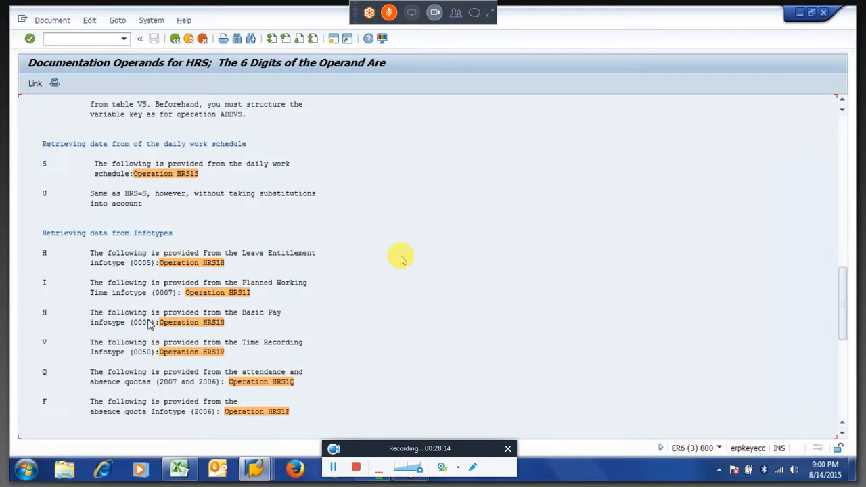
scroll(148, 322, down, 10)
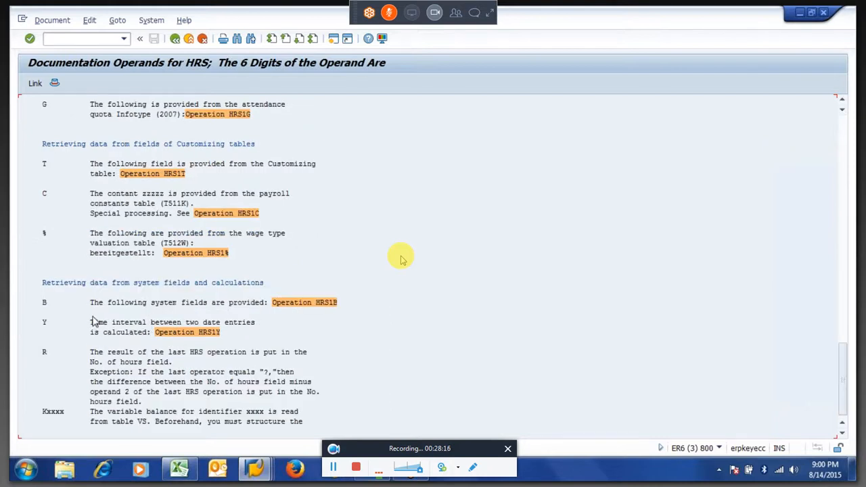
drag(91, 323, 262, 332)
click(203, 335)
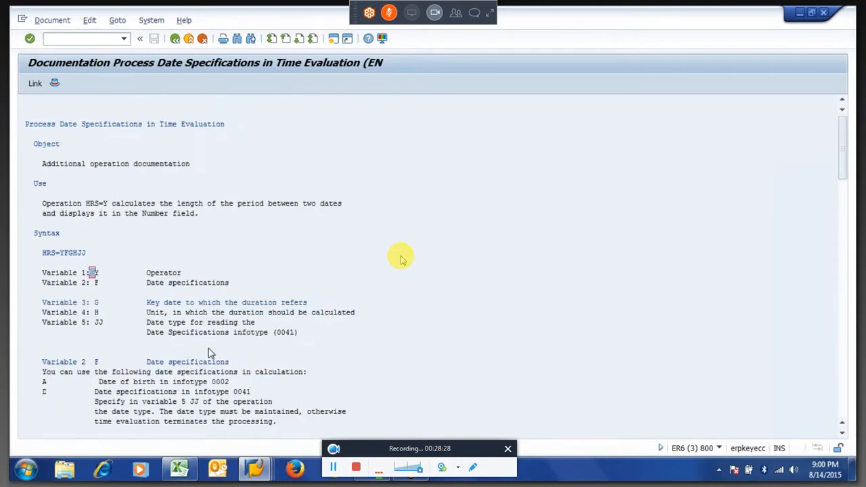
Review the HRS=Y variables and copy the syntax HRS=YFGHJJ from the documentation into cell K8 of the Excel worksheet
click(95, 283)
click(96, 304)
click(93, 323)
click(92, 203)
drag(42, 254, 101, 259)
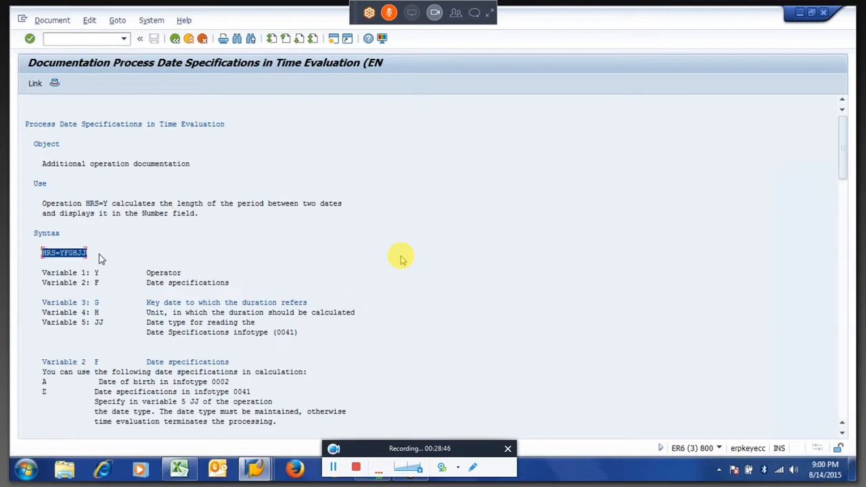
key(ctrl+c)
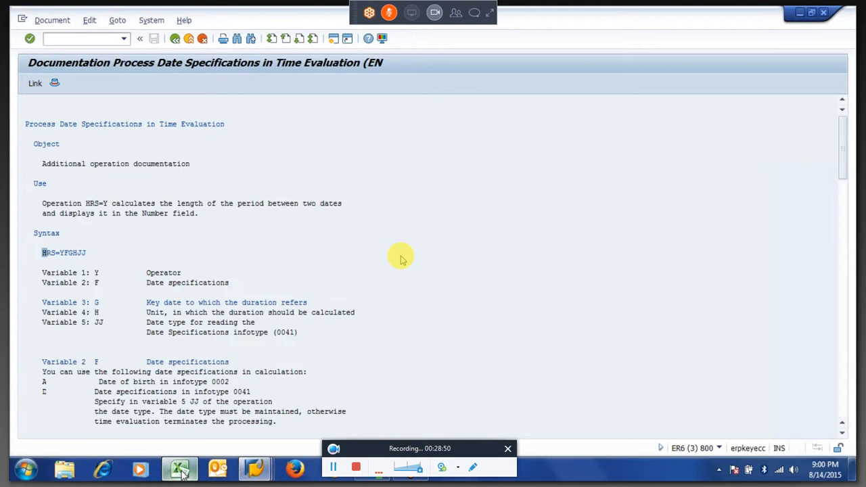
click(180, 472)
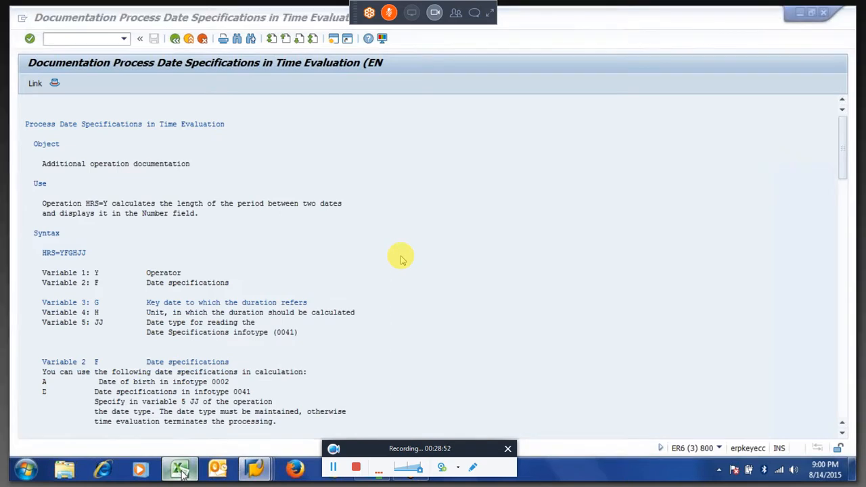
key(ctrl+v)
Break the syntax down across row 10, entering HRS=Y, F, G, H and JJ in cells K10 to O10
click(449, 234)
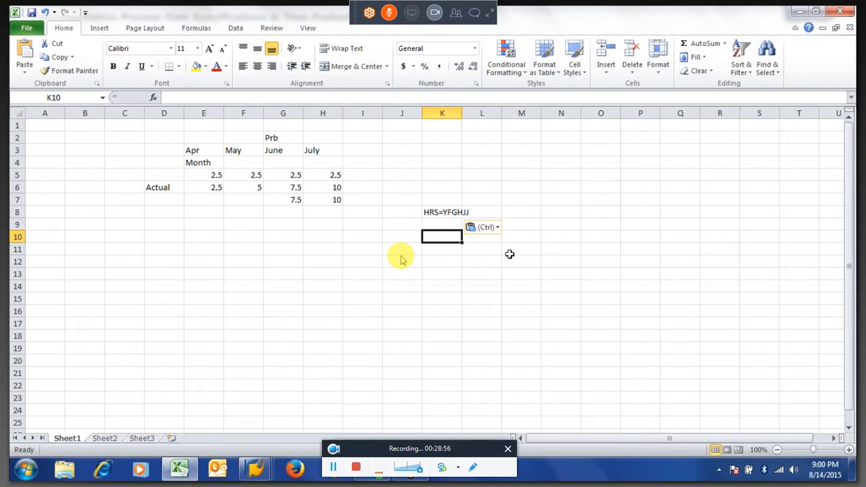
text(HRS=Y)
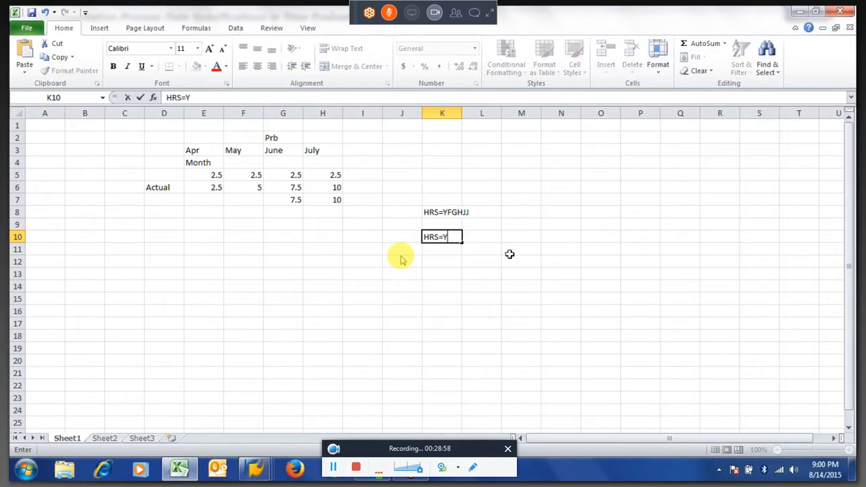
key(Tab)
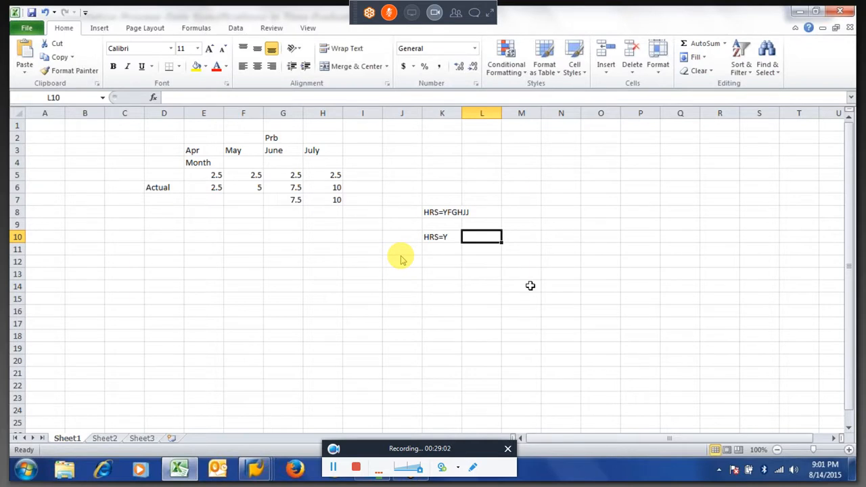
text(F)
key(Tab)
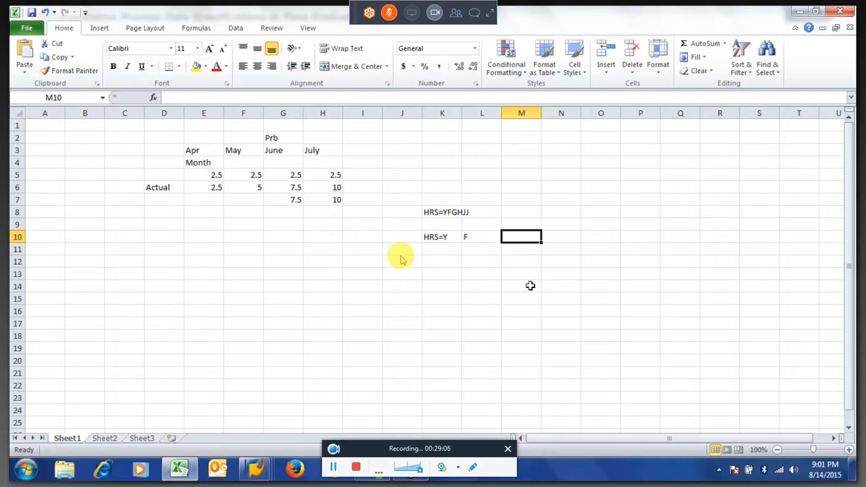
text(G)
key(Tab)
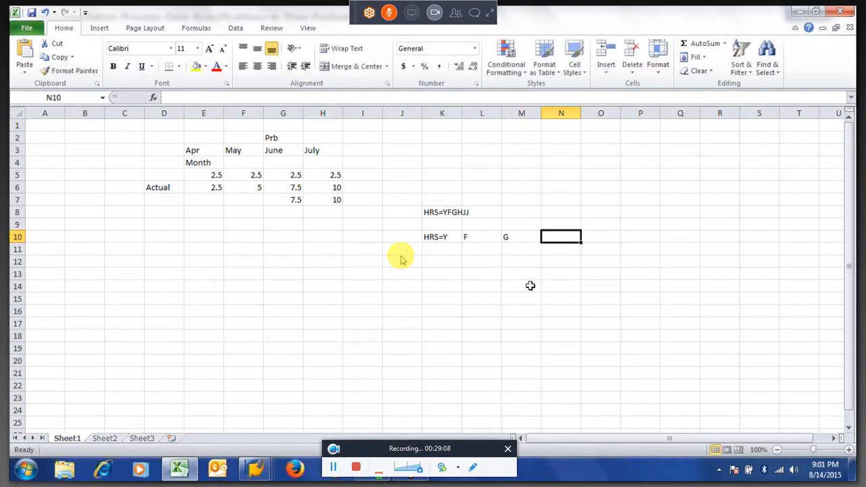
text(H)
key(Tab)
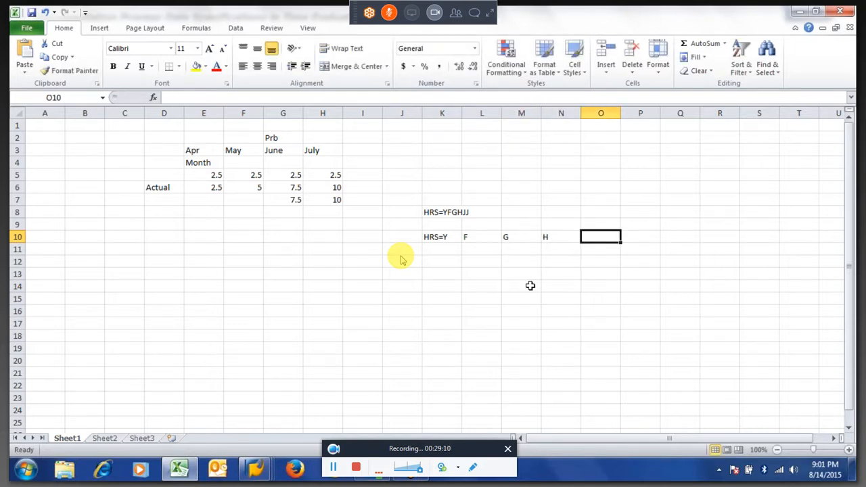
text(JJ)
key(Return)
key(Left)
key(Left)
key(Left)
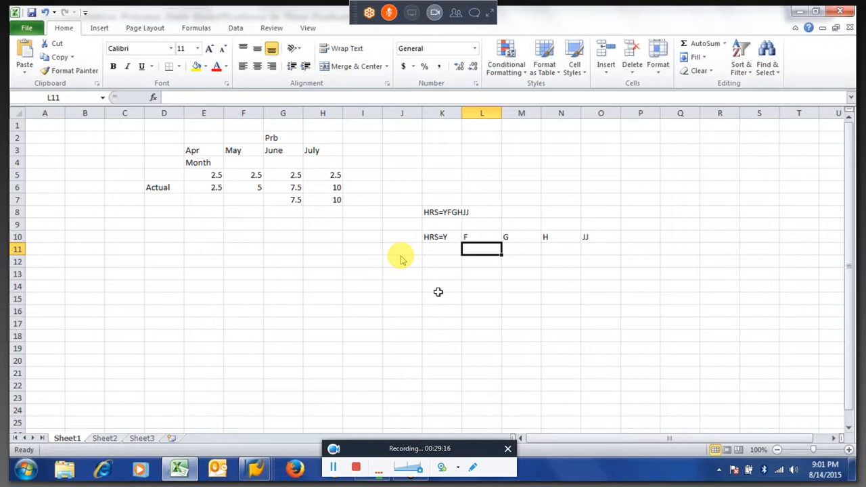
Compare the F placeholder in the worksheet with Variable 2 in the SAP date specifications documentation
key(alt+Tab)
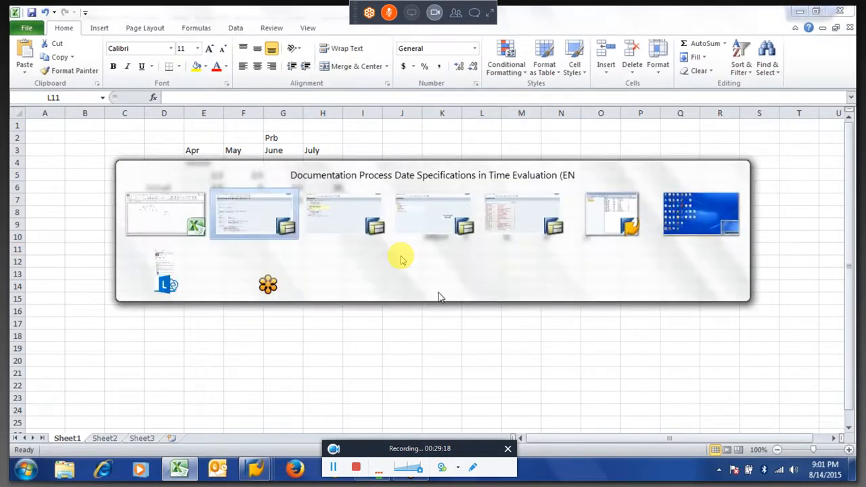
click(119, 364)
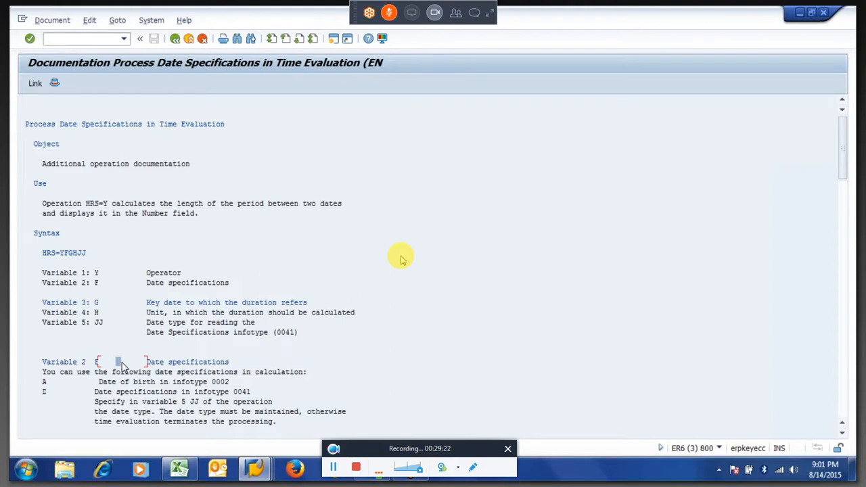
key(alt+Tab)
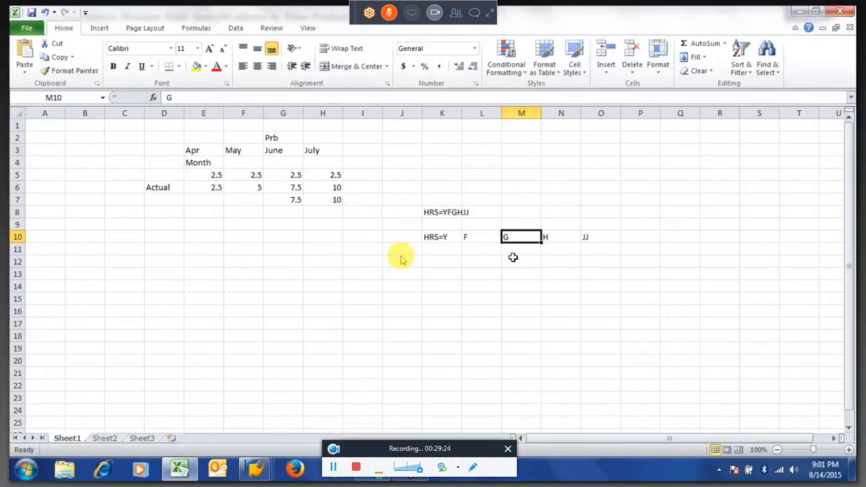
click(465, 239)
text(F)
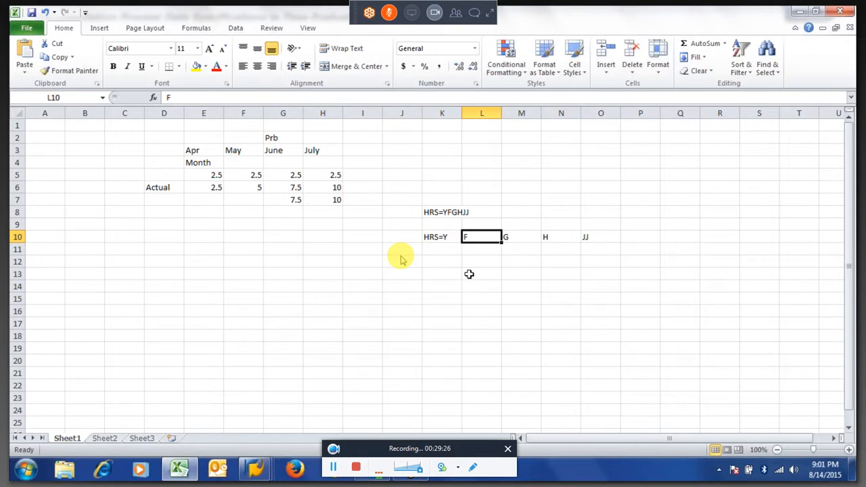
key(Return)
key(alt+Tab)
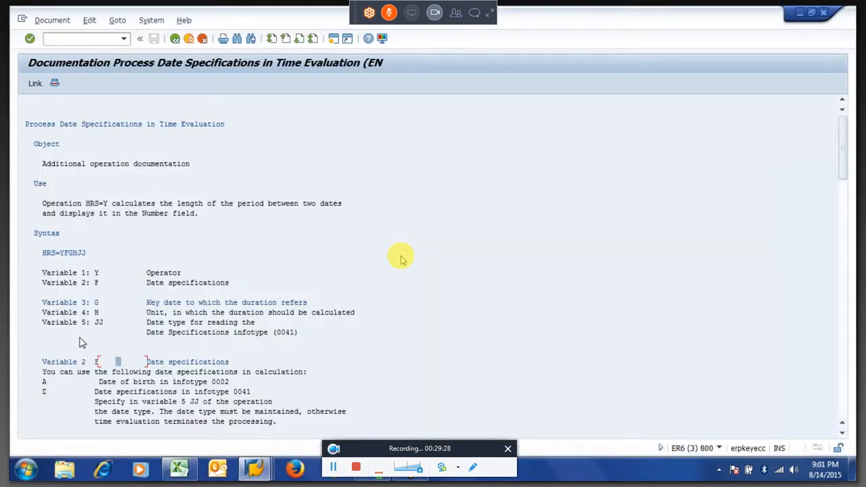
Examine the date specification options for Variable 2 in the SAP documentation, down to option S
click(84, 273)
drag(44, 281, 93, 286)
drag(43, 363, 95, 365)
click(58, 372)
key(Down)
key(Down)
key(Down)
key(Down)
key(Down)
key(Down)
key(Down)
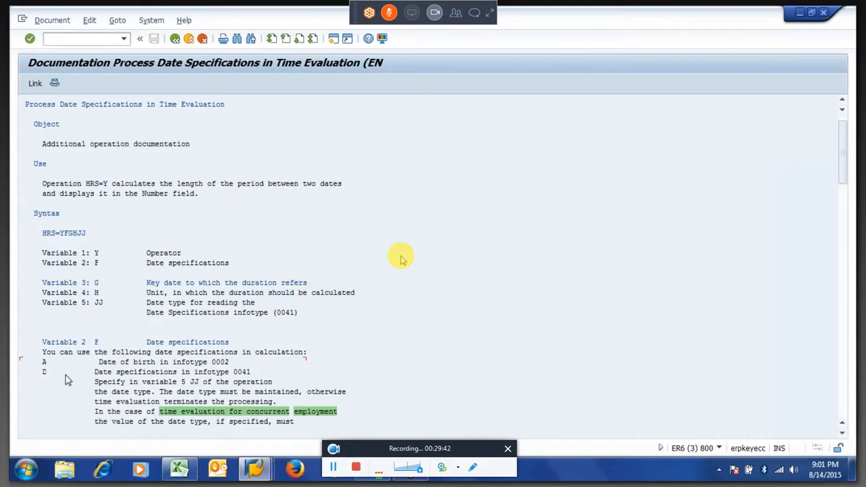
key(Down)
key(Down)
key(Down)
key(Down)
key(Down)
key(Down)
key(Down)
key(Down)
key(Down)
key(Down)
key(Down)
key(Down)
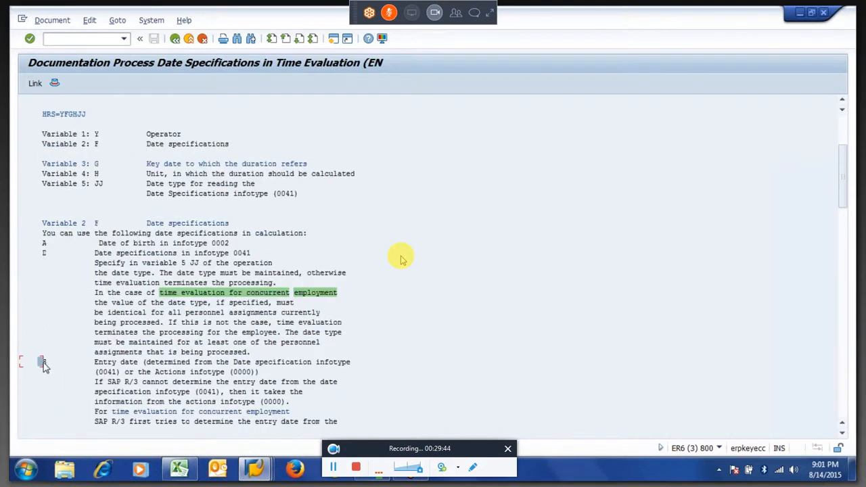
Read how option S determines the entry date and compare it with the Variable 5 date type description
drag(94, 370, 359, 371)
click(217, 372)
drag(94, 382, 142, 387)
click(101, 393)
drag(104, 395, 199, 400)
click(220, 396)
click(97, 187)
drag(147, 188, 178, 191)
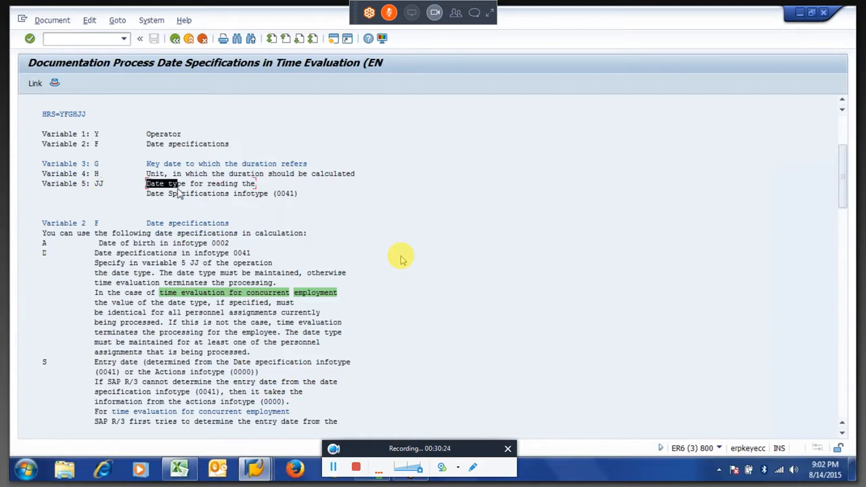
click(94, 184)
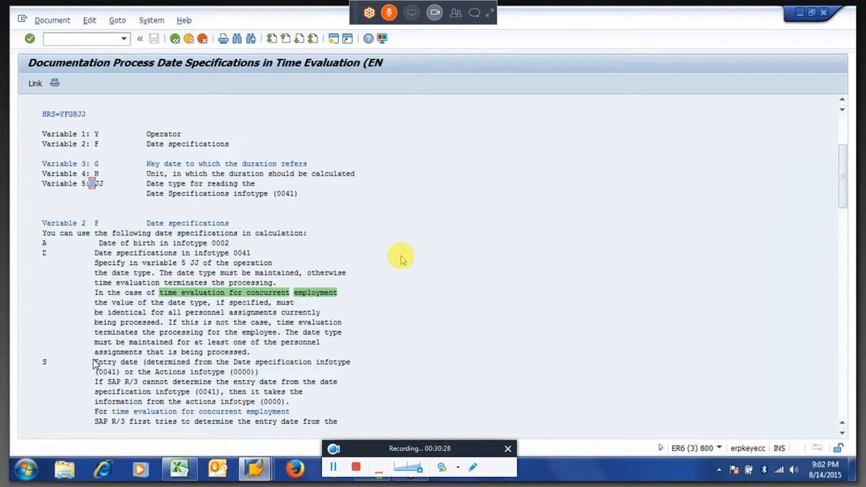
click(96, 364)
click(115, 365)
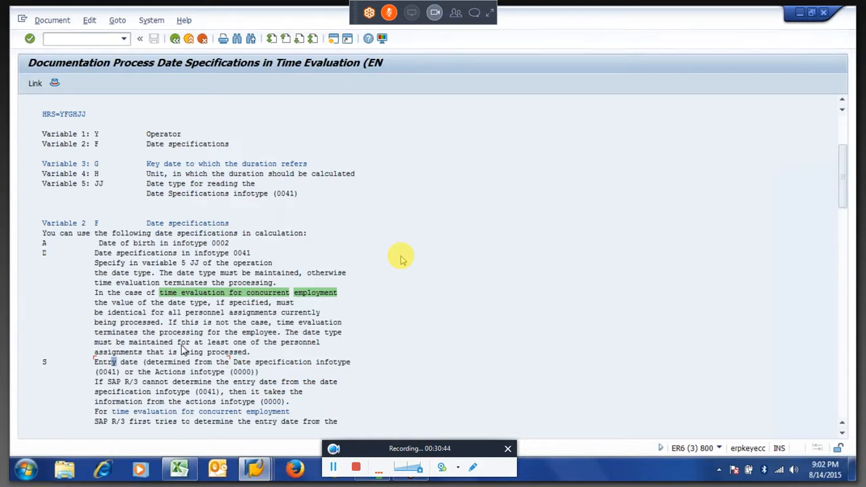
Switch to the Excel worksheet and enter S in cell L11, beneath the F placeholder
key(alt+Tab)
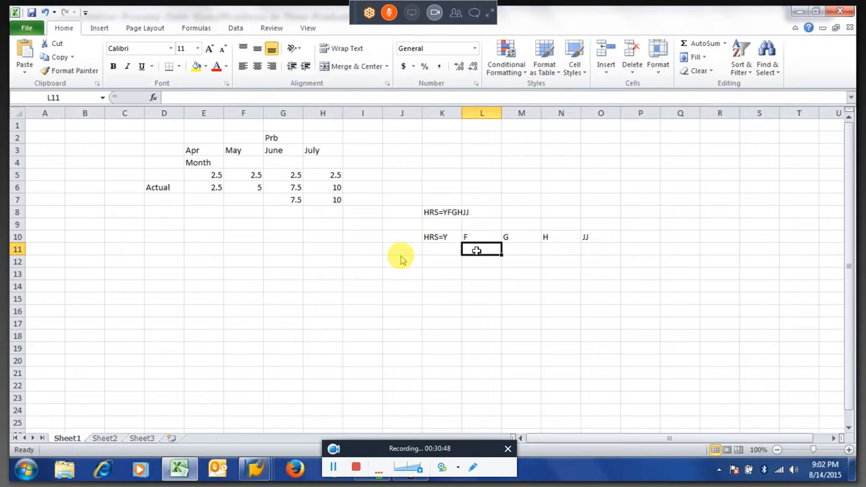
key(alt)
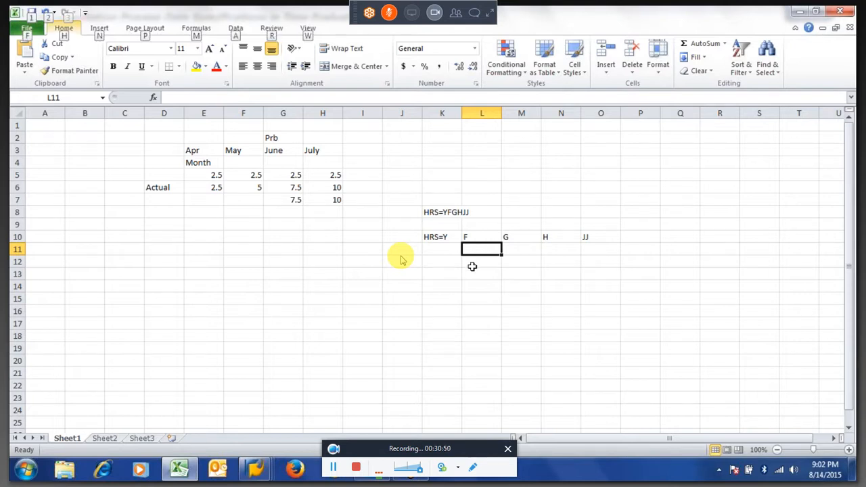
key(alt+Tab)
text(S)
key(Tab)
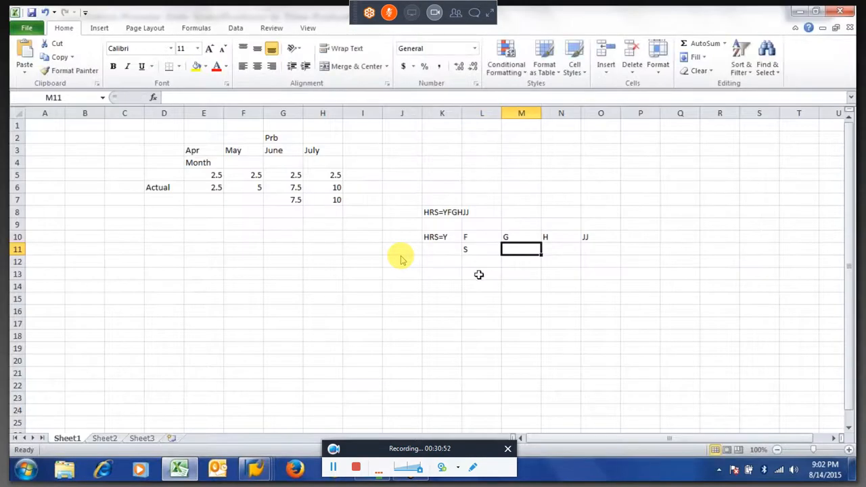
click(473, 264)
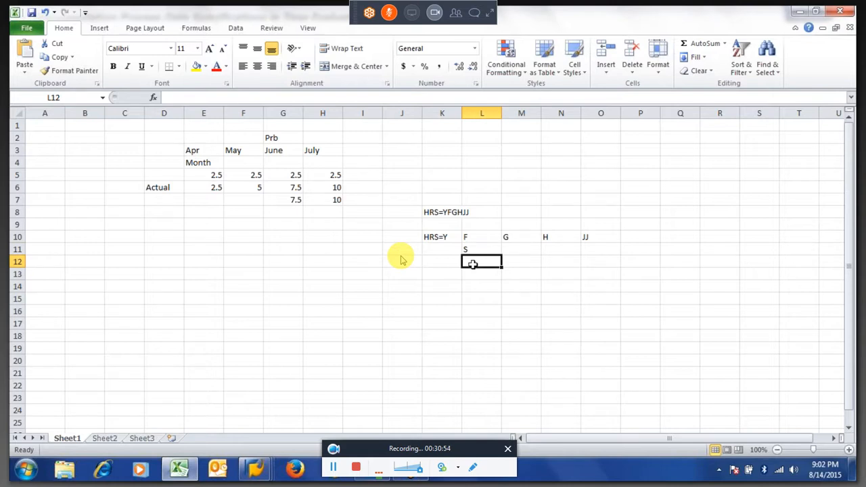
key(Down)
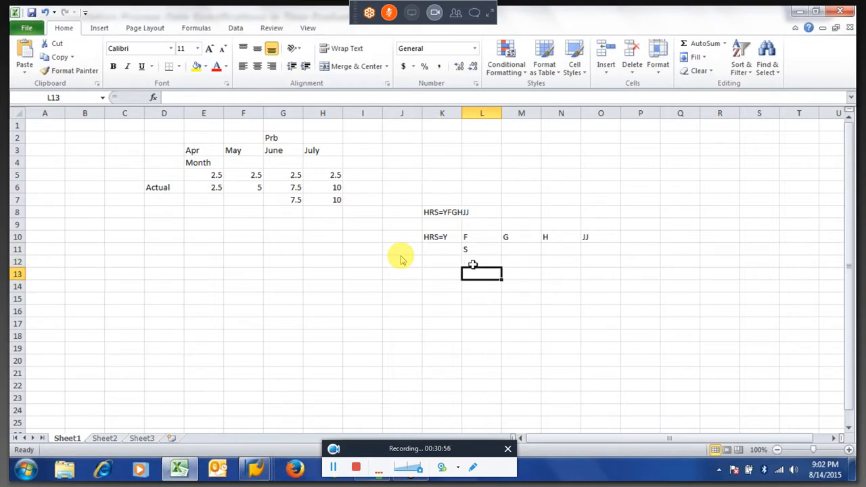
key(Left)
key(Left)
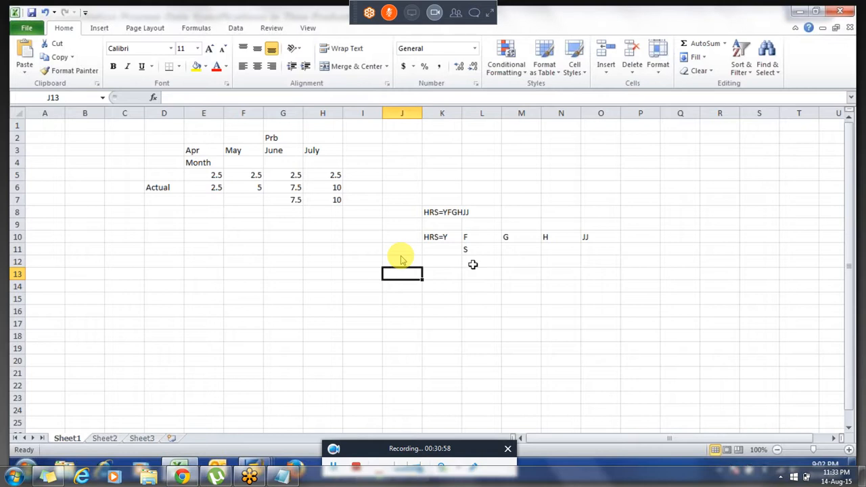
Enter HRS=YSAA33 in cell J13 and fit the width of column J to its contents
text(HRS+)
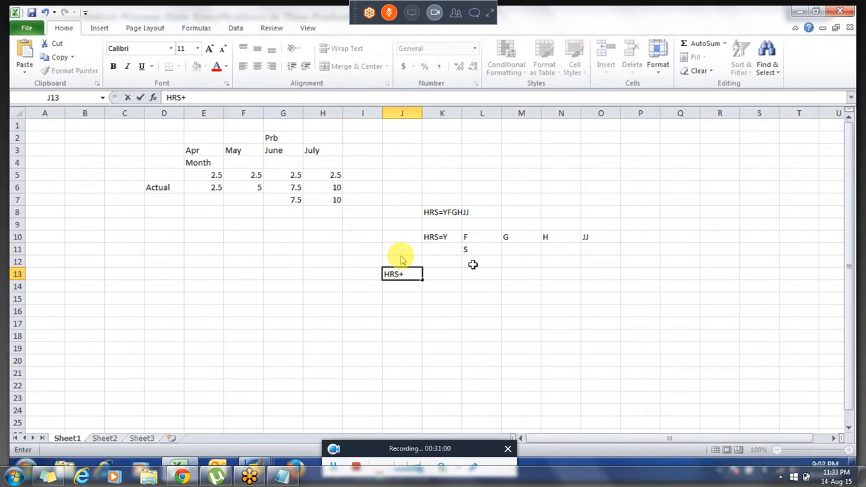
key(BackSpace)
text(=YSAA33)
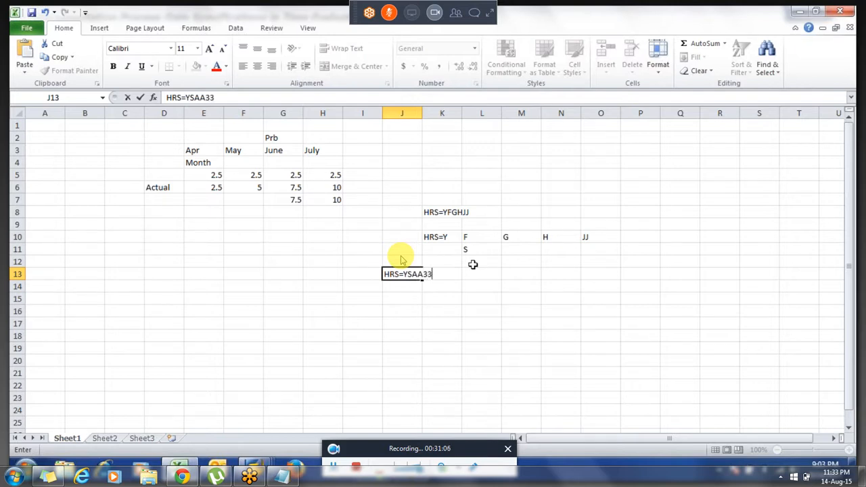
click(424, 114)
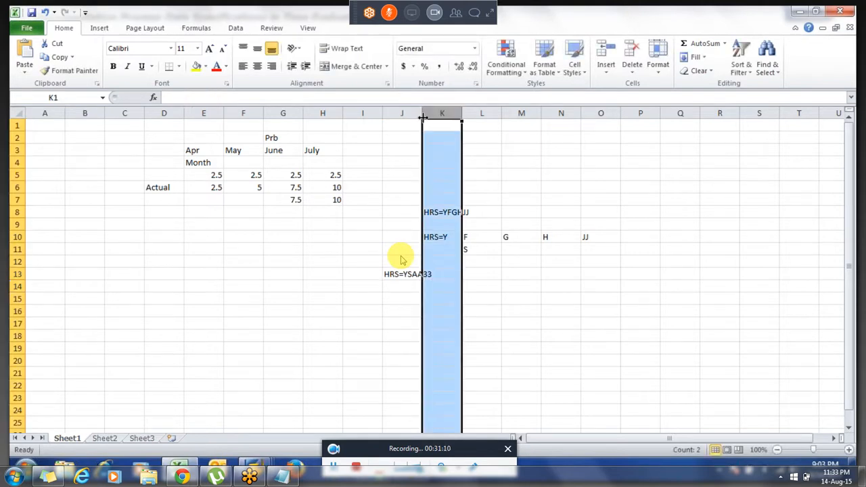
double_click(422, 114)
click(451, 274)
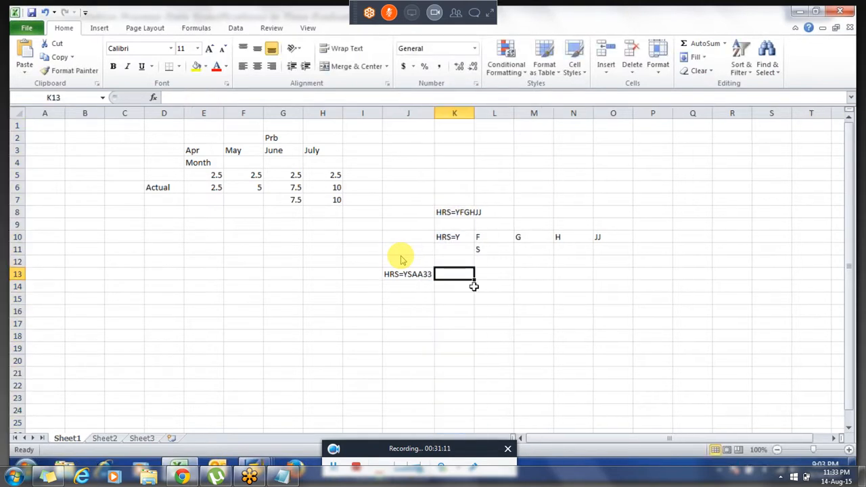
Switch to the SAP documentation and review the Variable 2 date specifications, from the date of birth option down to the entry date option S
click(482, 249)
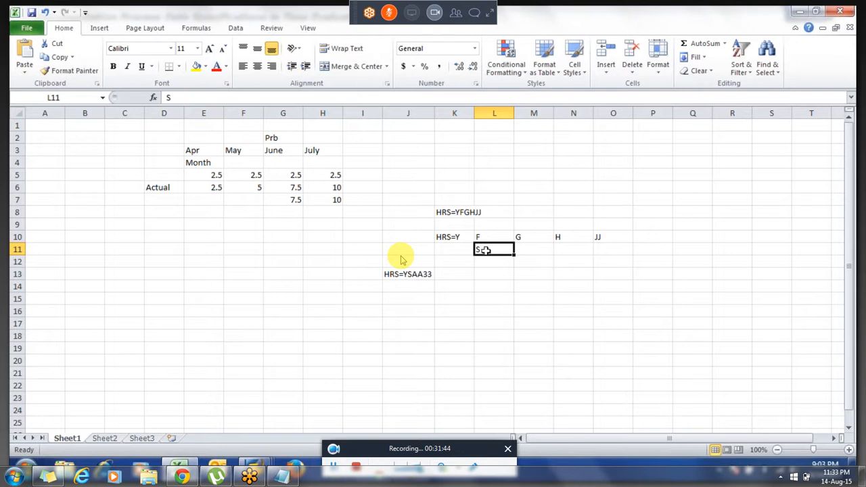
click(525, 250)
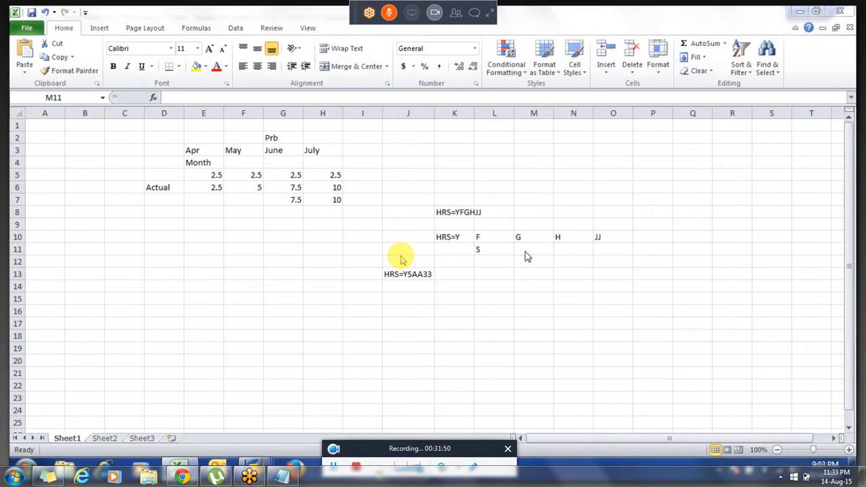
key(alt+Tab)
drag(42, 224, 99, 227)
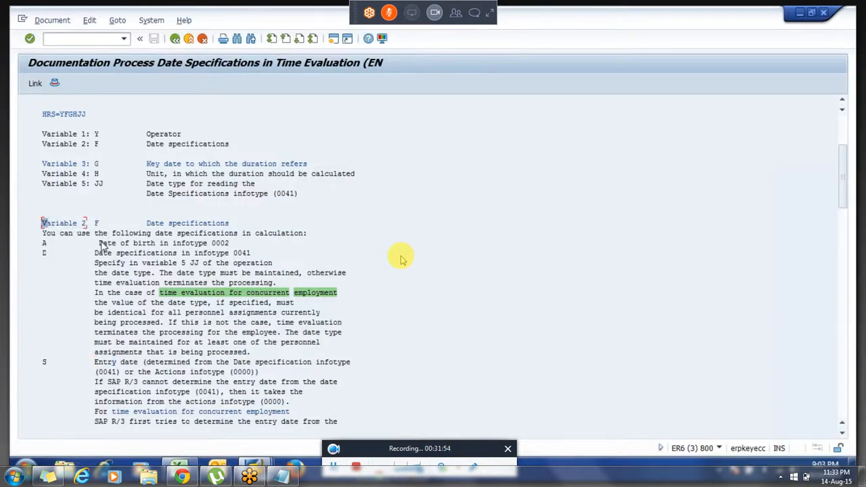
drag(101, 243, 200, 374)
click(147, 368)
key(Down)
key(Down)
key(Down)
key(Down)
key(Down)
key(Down)
key(Down)
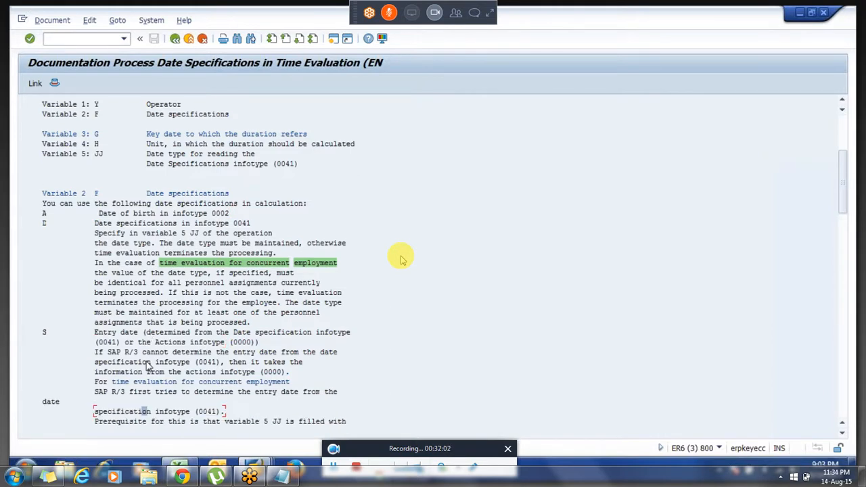
key(Down)
key(Down)
key(Down)
key(Down)
key(Down)
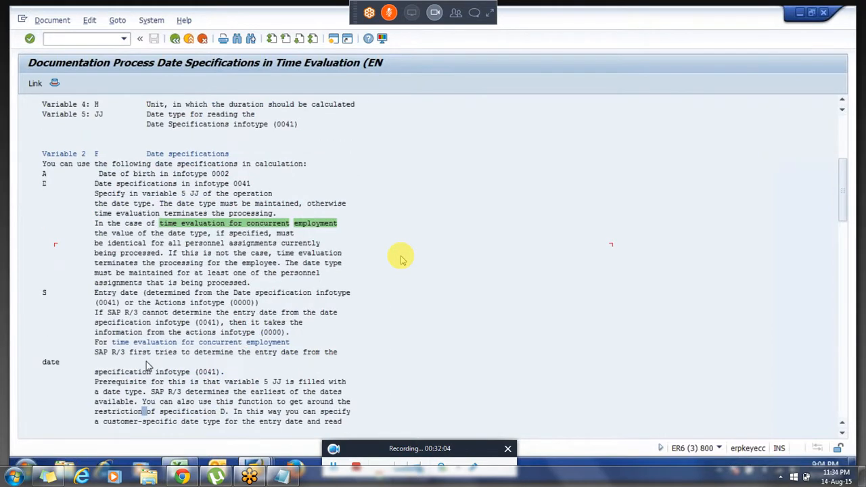
Read past the remaining option S notes and locate the Variable 3 key date section in the documentation
key(Down)
key(Down)
key(Down)
key(Down)
key(Down)
key(Down)
key(Down)
key(Down)
key(Down)
key(Down)
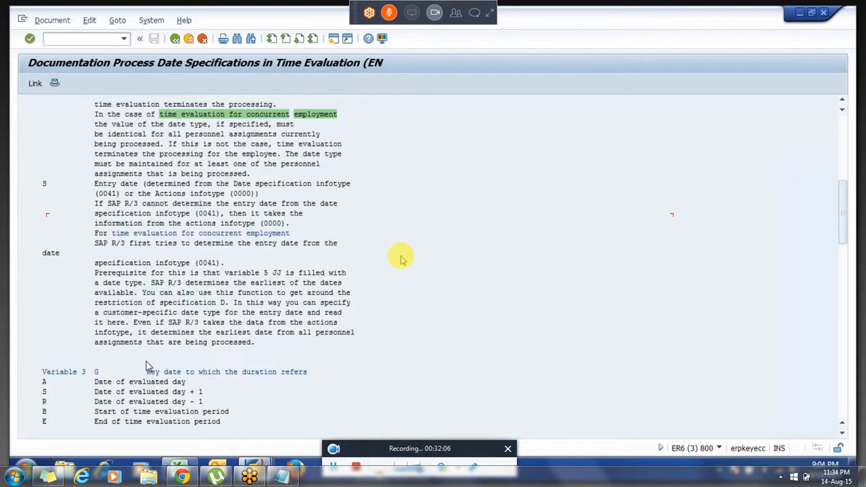
key(Down)
key(Down)
key(Down)
key(Down)
key(Down)
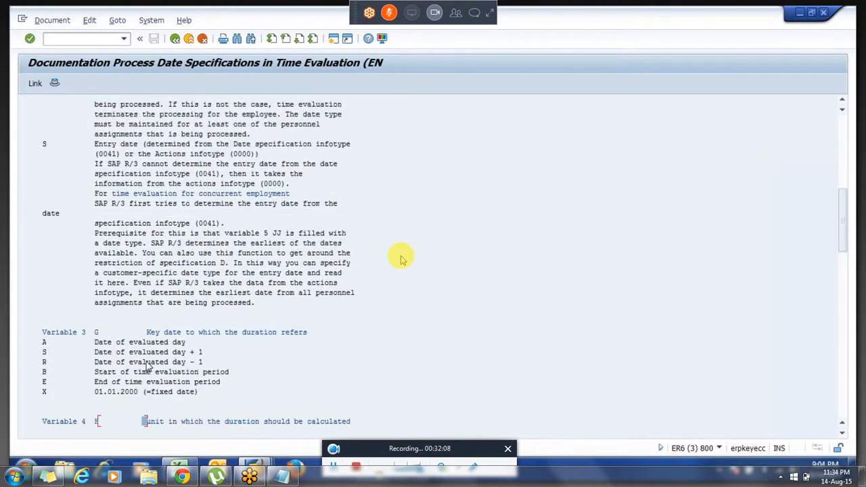
key(Down)
key(Up)
drag(43, 323, 96, 325)
click(96, 325)
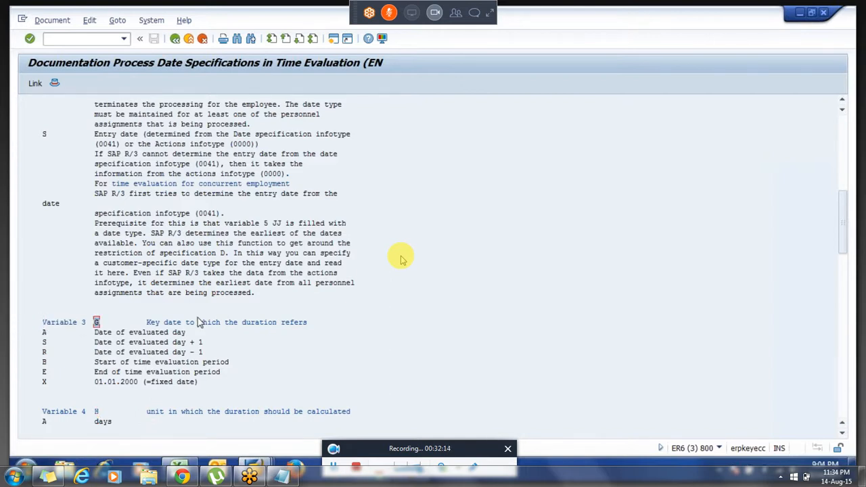
Compare the worksheet's G placeholder with Variable 3 in the SAP documentation and read the key date description for option A
key(alt+Tab)
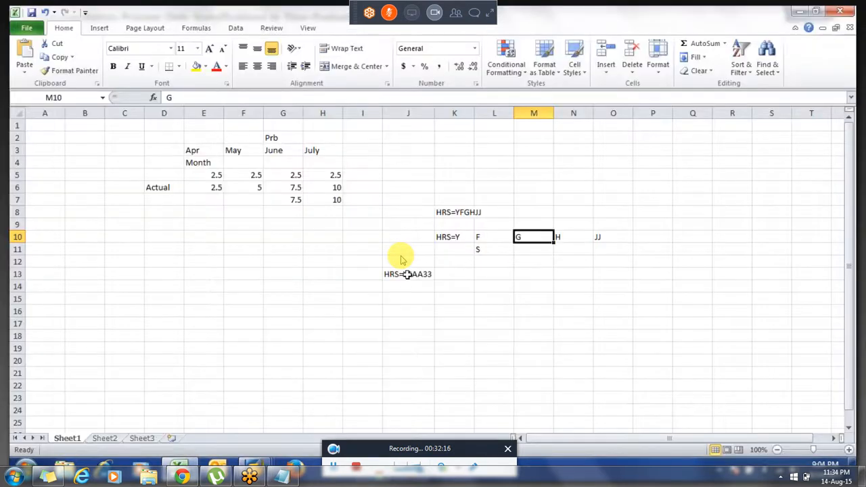
key(alt+Tab)
drag(44, 334, 225, 329)
click(149, 323)
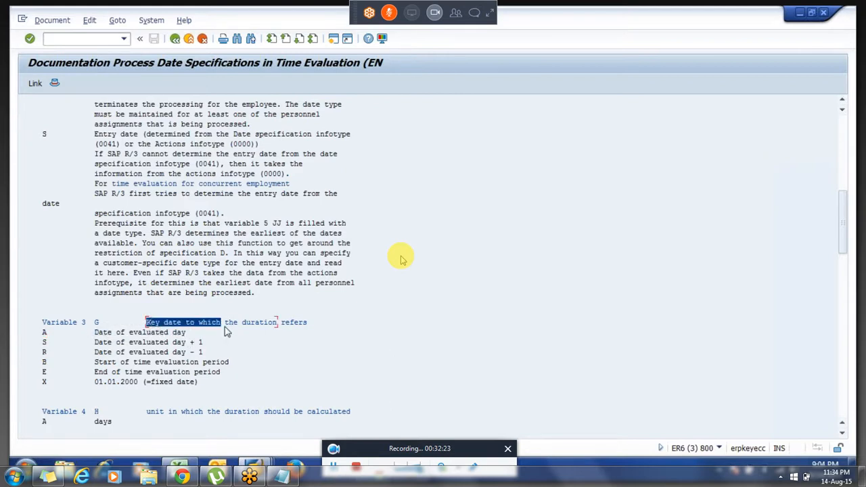
click(97, 333)
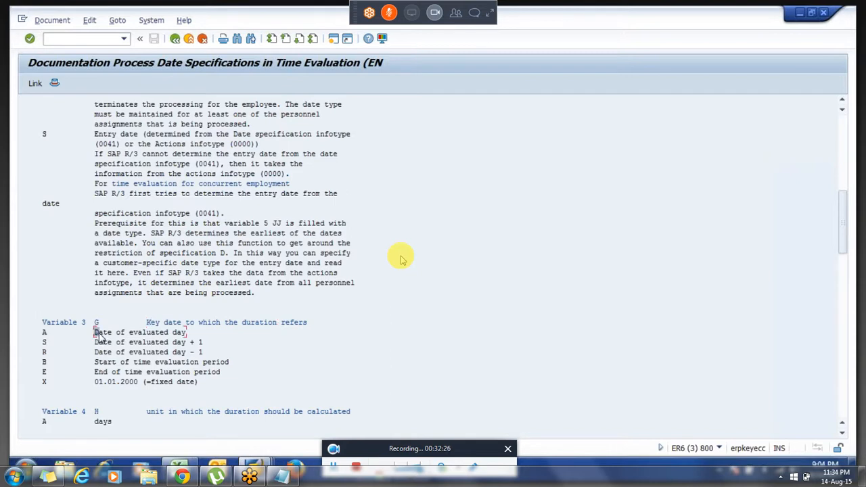
drag(96, 333, 188, 334)
Switch to the Excel worksheet and enter A in cell M11, beneath the G placeholder
key(alt+Tab)
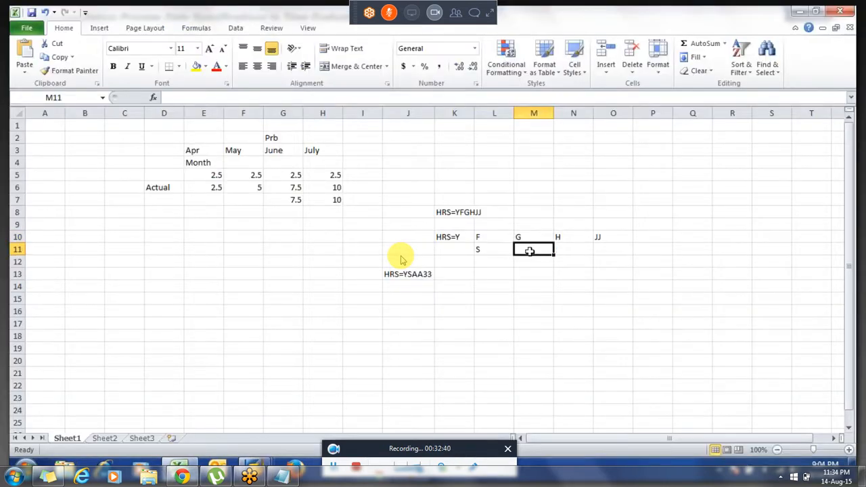
text(A)
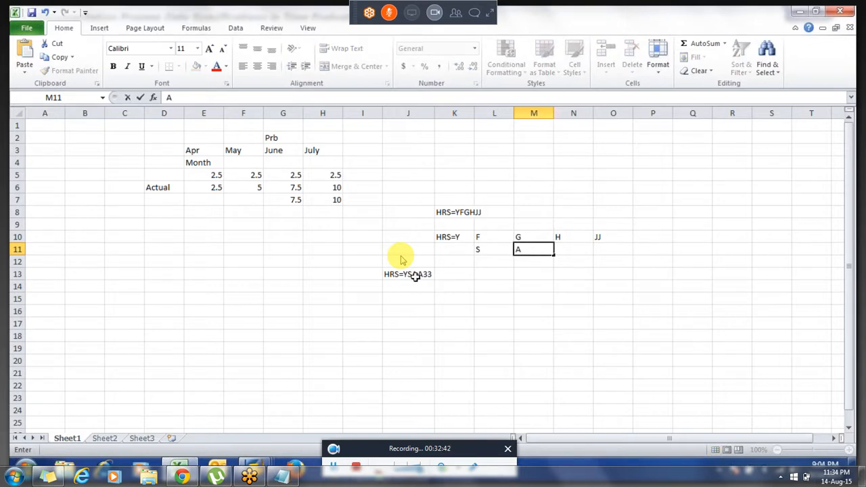
key(Tab)
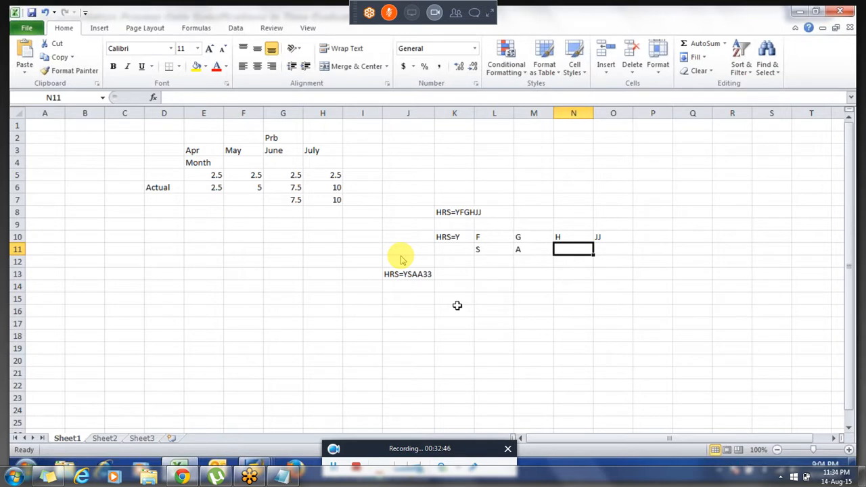
Switch to the SAP documentation and examine the Variable 4 duration units, comparing days, full weeks, full months and full years
key(alt+Tab)
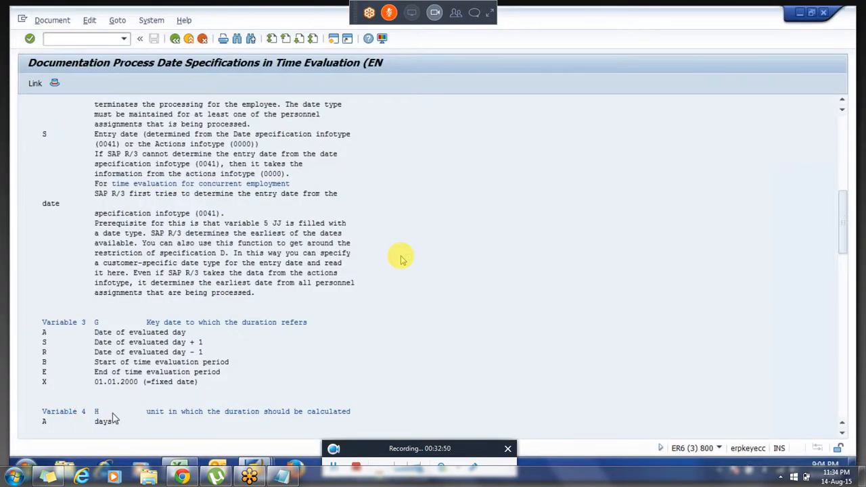
scroll(401, 259, down, 1)
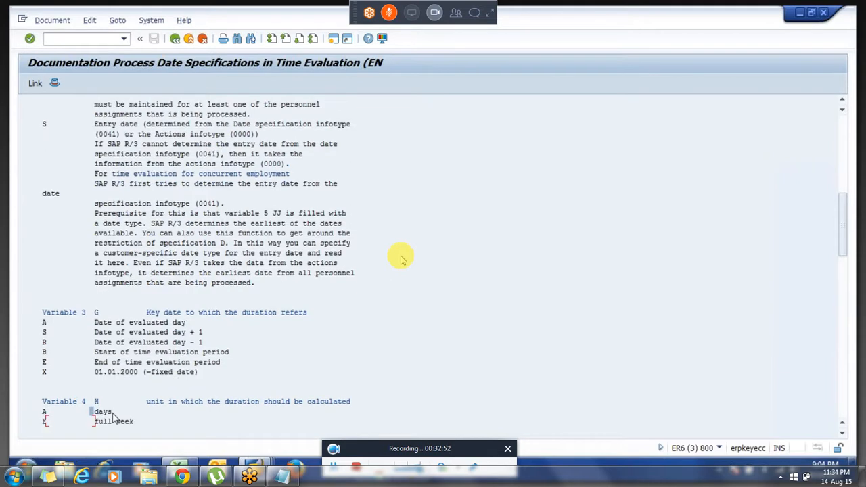
scroll(401, 259, down, 1)
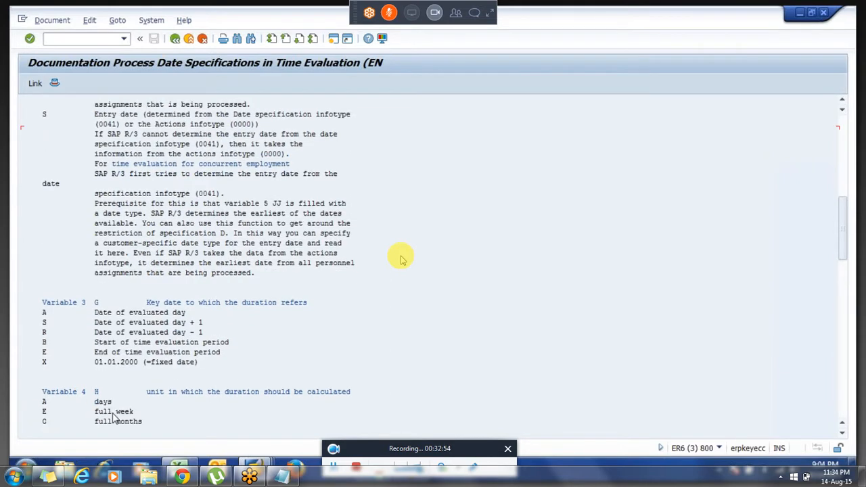
scroll(401, 259, down, 5)
drag(96, 365, 145, 371)
drag(93, 382, 126, 386)
drag(96, 357, 118, 355)
click(44, 354)
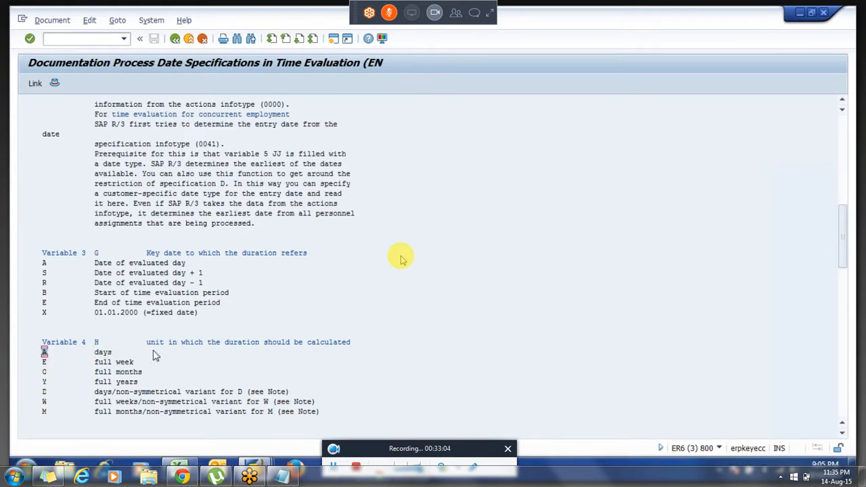
Switch to the Excel worksheet and enter A beneath the H placeholder and 33 beneath JJ in row 11
key(alt+Tab)
text(A)
key(Tab)
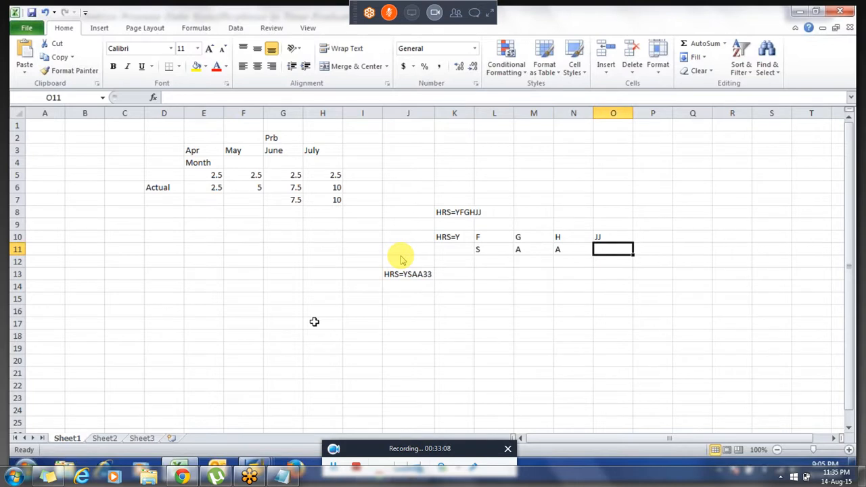
text(33)
key(Return)
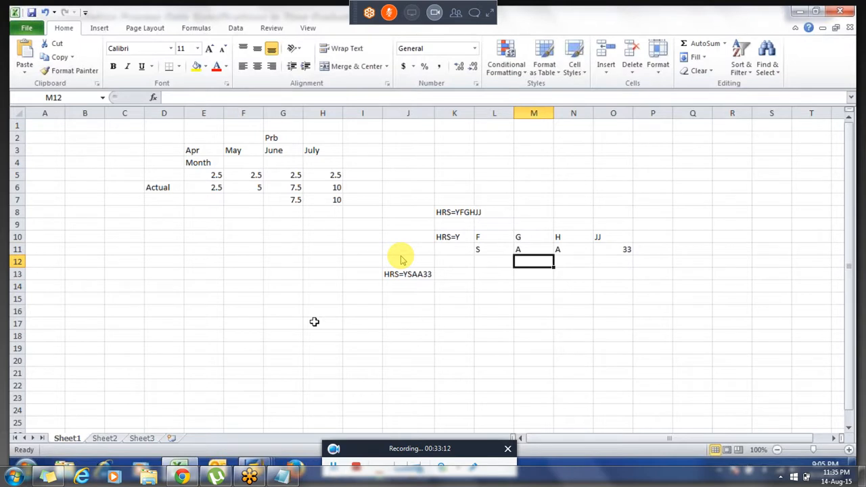
Review Variable 5 and the HRS=YFGHJJ syntax in the SAP documentation, and compare them with the variable breakdown in the Excel worksheet
key(alt+Tab)
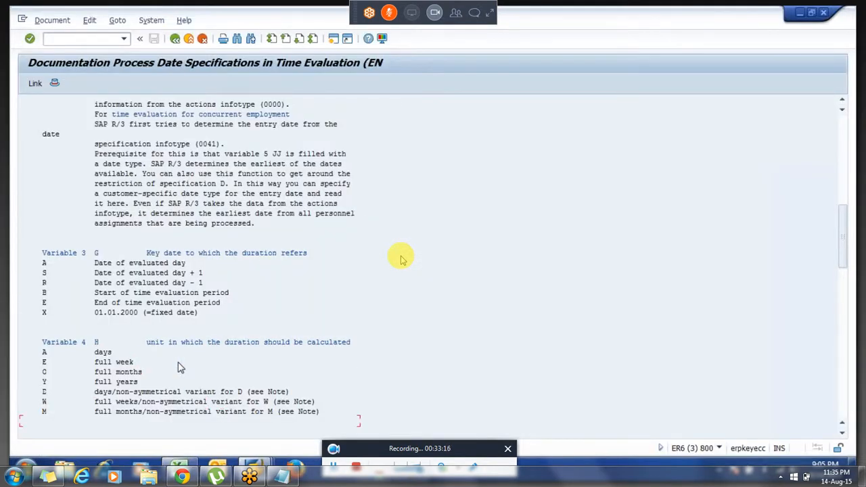
scroll(401, 260, down, 1)
scroll(401, 260, down, 1)
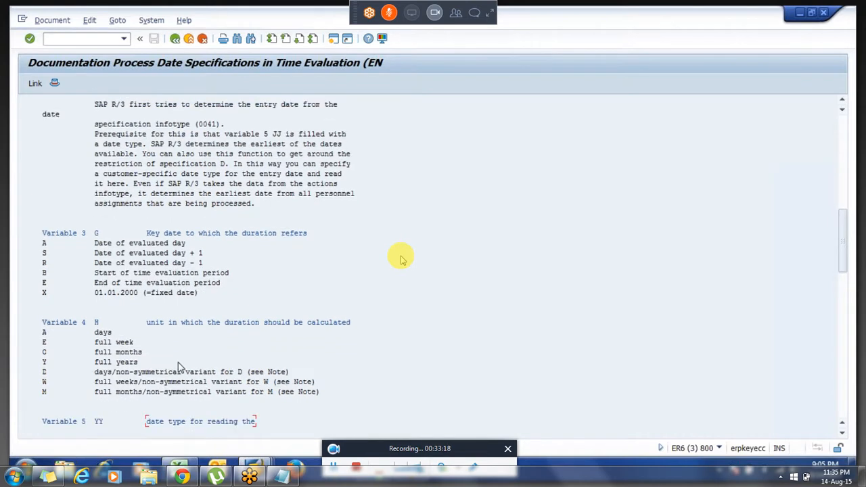
scroll(401, 260, down, 1)
scroll(401, 260, down, 4)
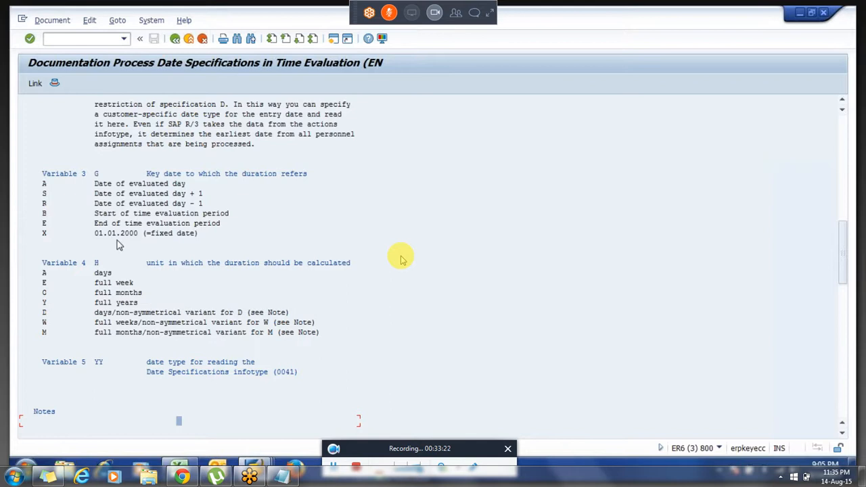
scroll(117, 240, up, 10)
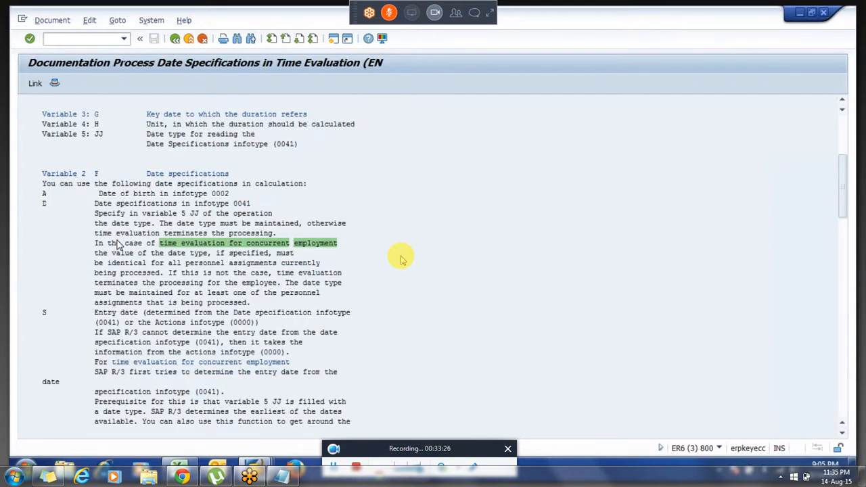
scroll(117, 244, up, 7)
drag(42, 253, 96, 256)
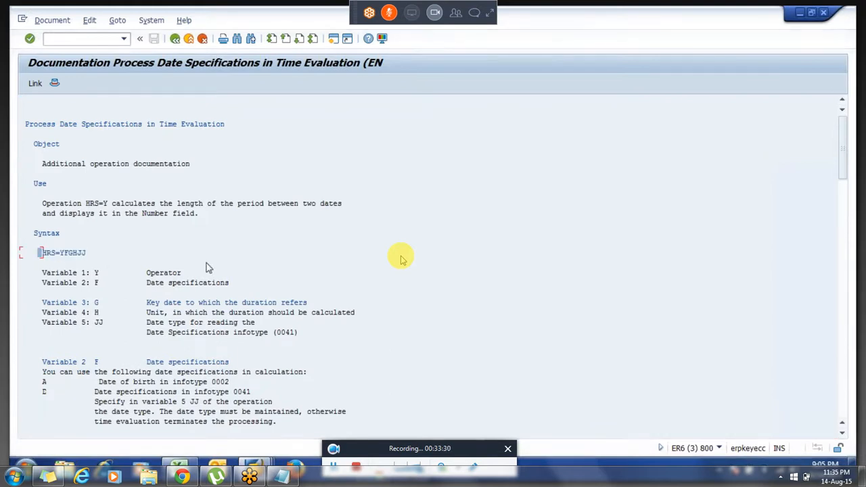
key(alt+Tab)
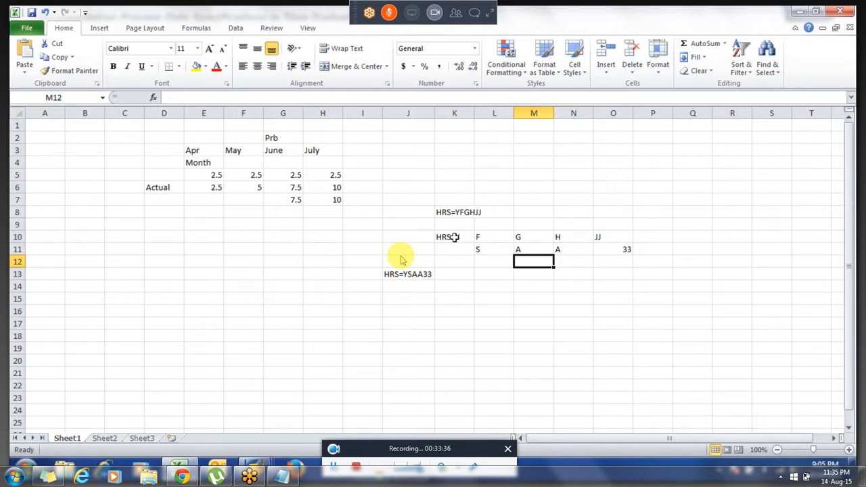
drag(437, 236, 587, 292)
Switch to SAP, return from the documentation to rule Z912 and complete its operation as HRS=YSAA33
key(alt+Tab)
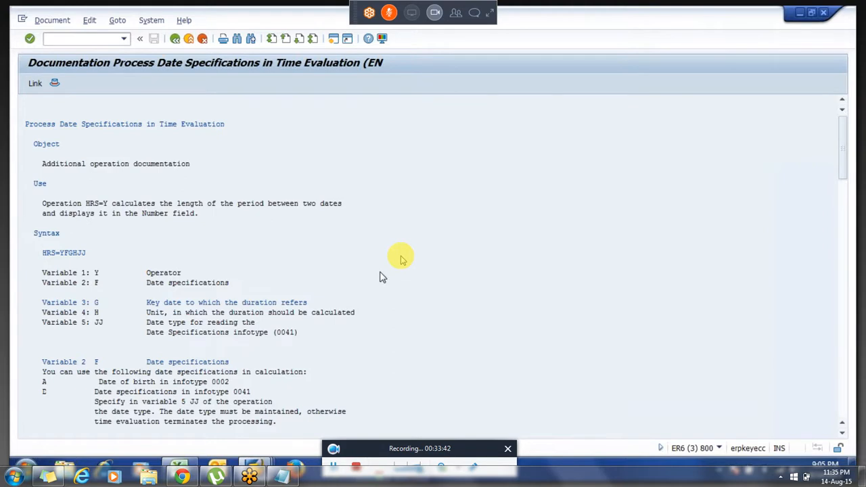
key(F3)
click(90, 86)
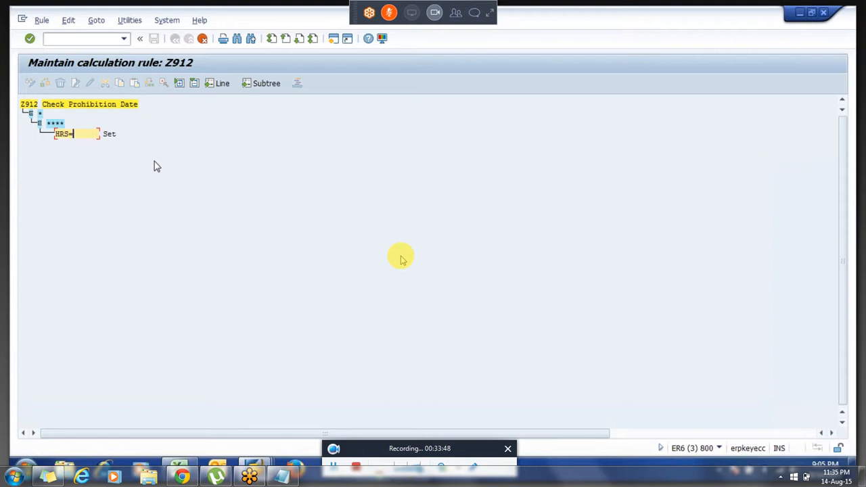
text(YS)
text(A)
key(alt+Tab)
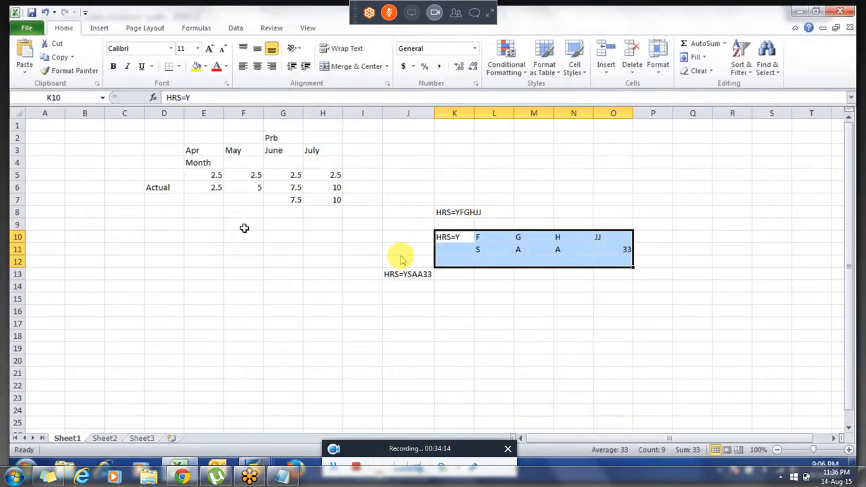
key(alt+Tab)
text(A)
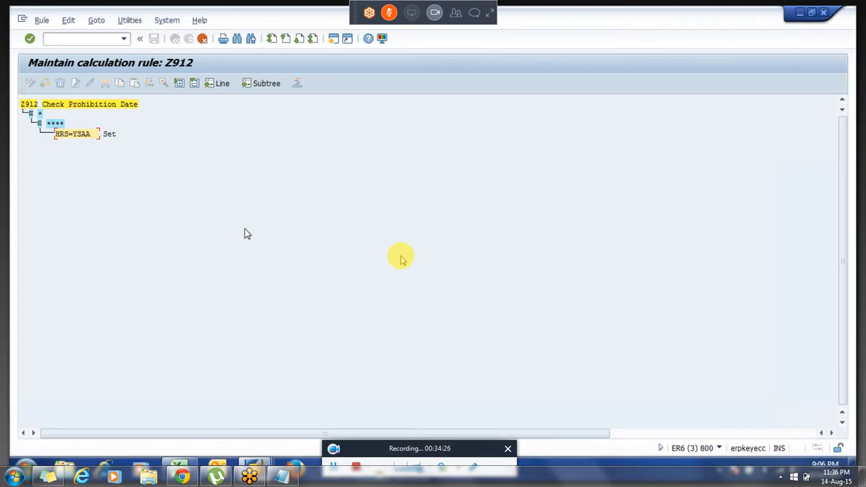
text(33)
key(Return)
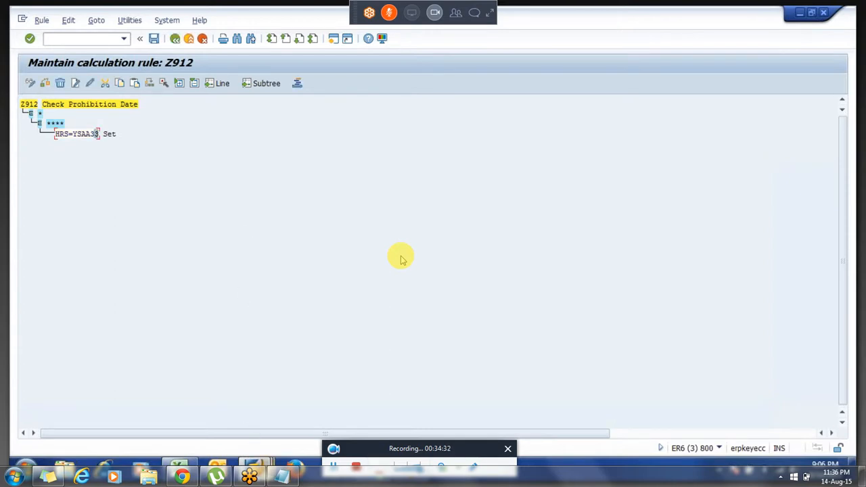
Switch to the SAP Easy Access session and display the employee's Date Specifications to check the date type for the end of probation
mouse_move(256, 465)
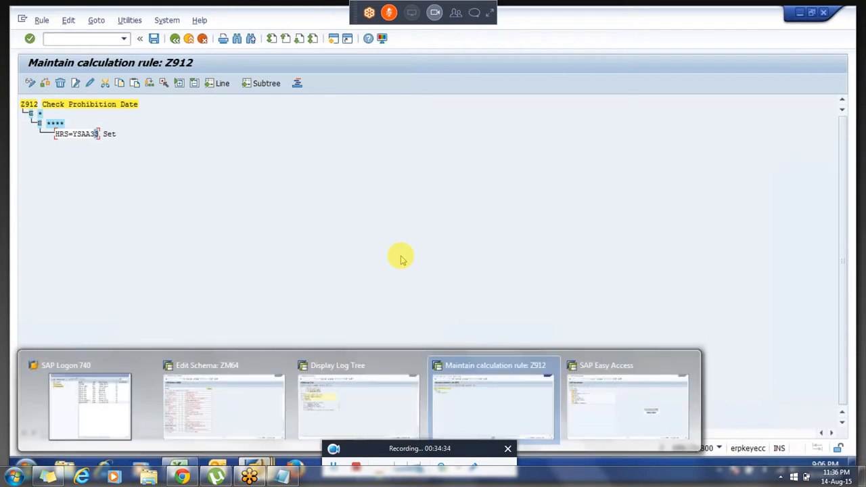
mouse_move(330, 404)
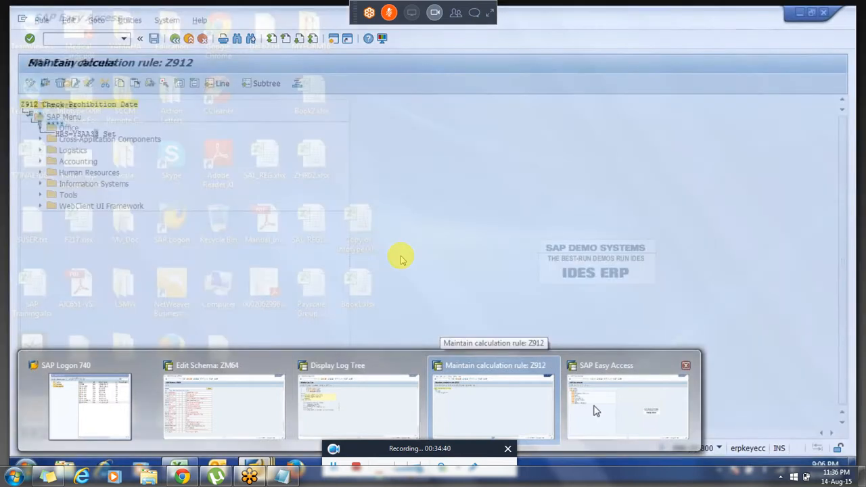
click(596, 411)
key(Return)
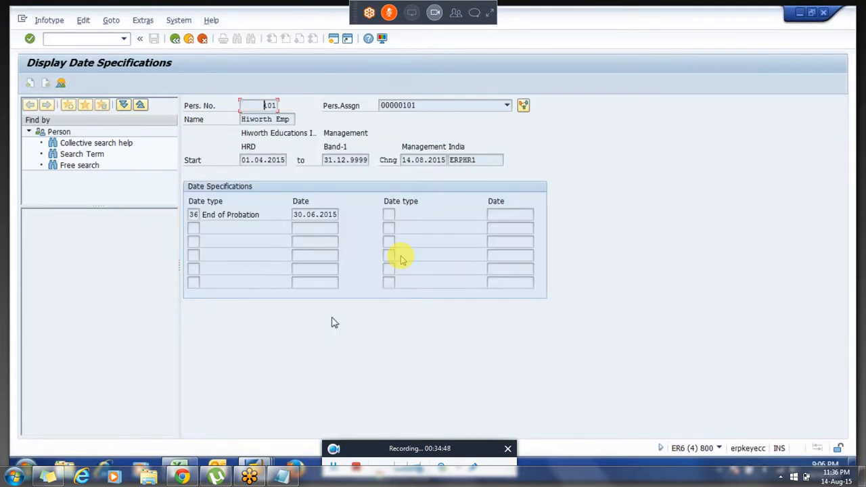
Return to rule Z912, change its operation to HRS=YSAA36 and save the rule with the proposed customizing request
key(alt+Tab)
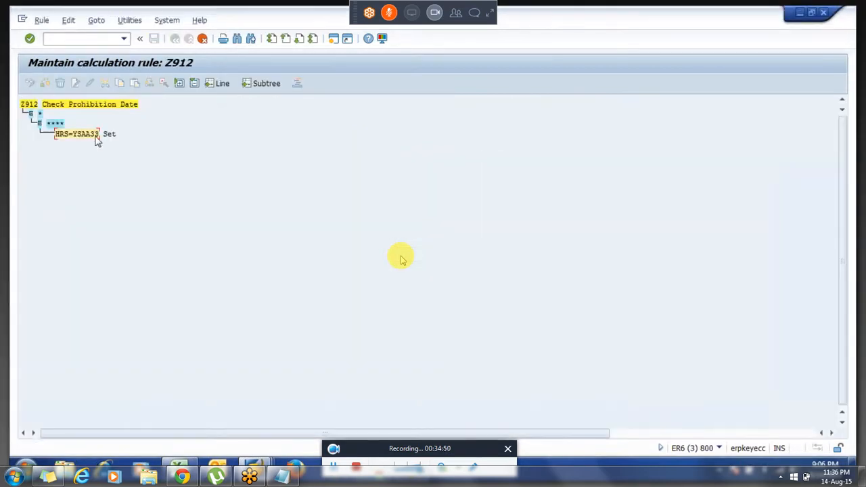
key(BackSpace)
text(6)
key(Return)
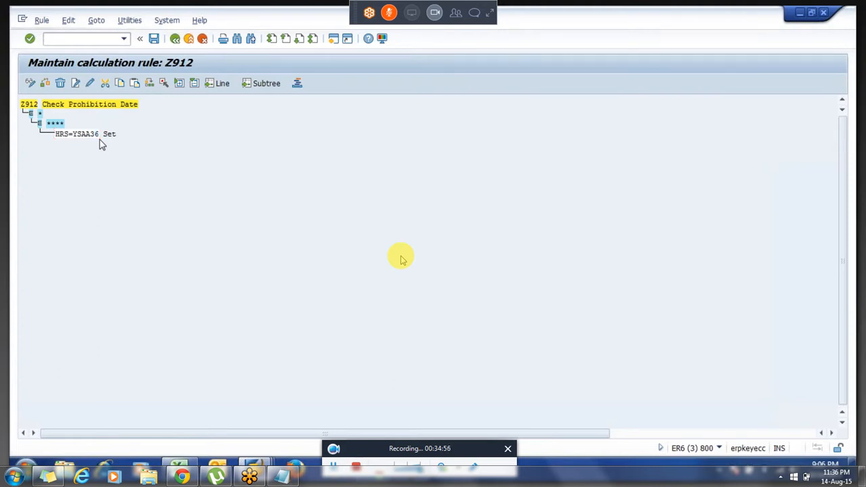
key(ctrl+s)
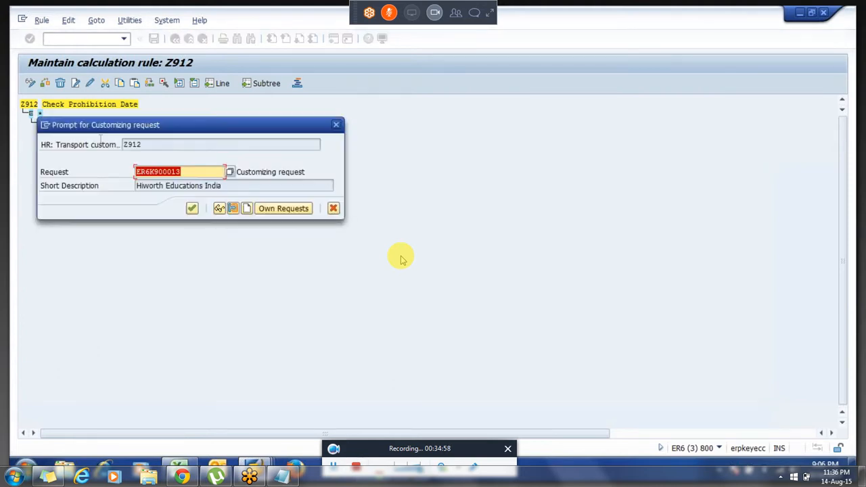
key(Return)
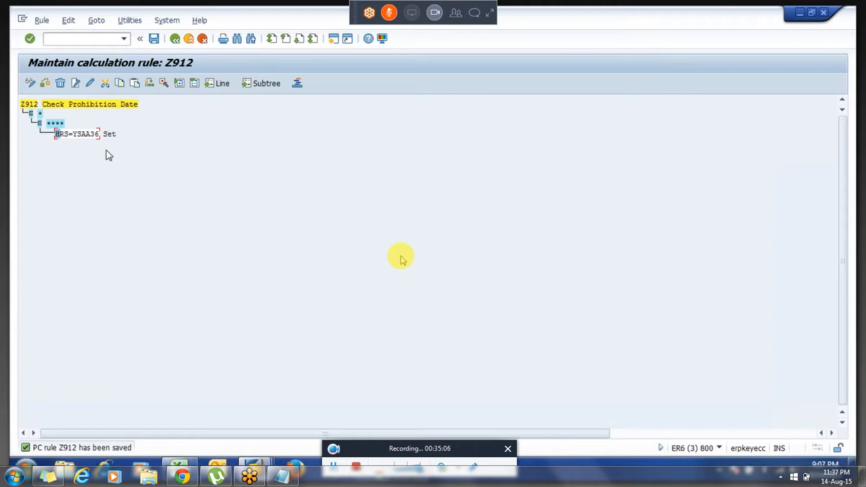
Add the decision operation HRS?0 on a new line beneath HRS=YSAA36
click(96, 135)
click(58, 137)
click(84, 136)
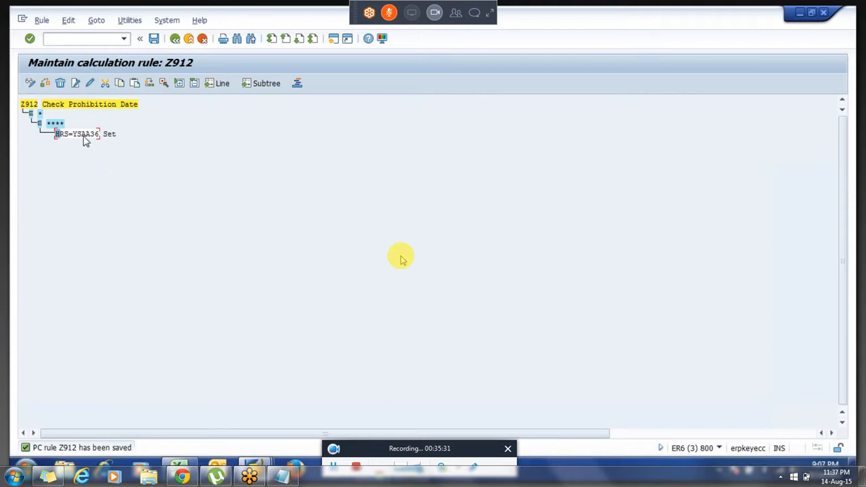
click(75, 85)
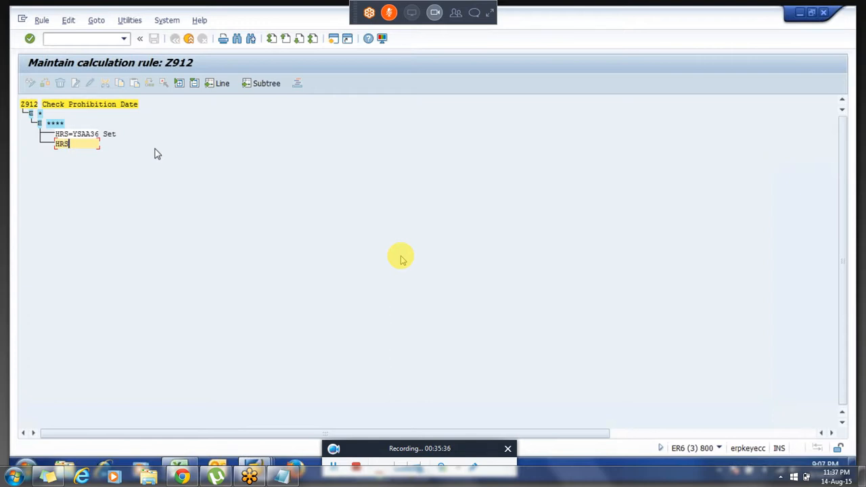
text(?0)
key(Return)
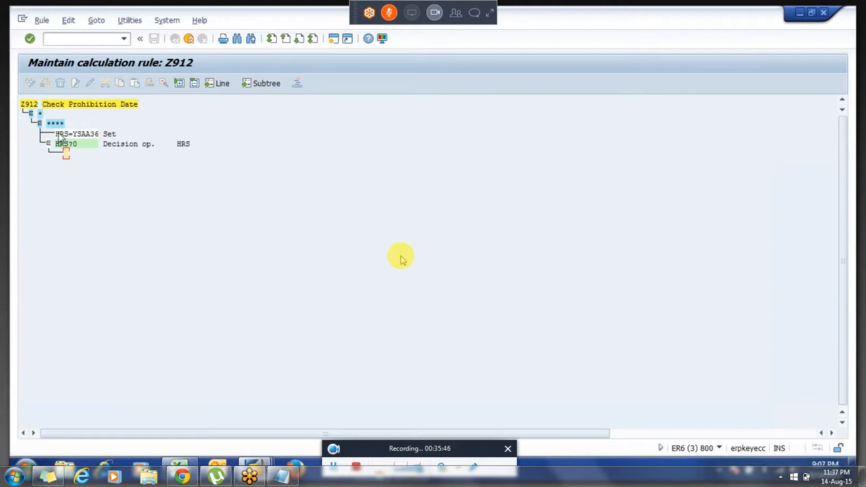
Add the =, < and > branches beneath HRS?0 and save rule Z912 with the proposed customizing request
drag(56, 134, 99, 134)
click(67, 153)
text(=)
key(Return)
text(<)
key(Return)
text(>)
key(Return)
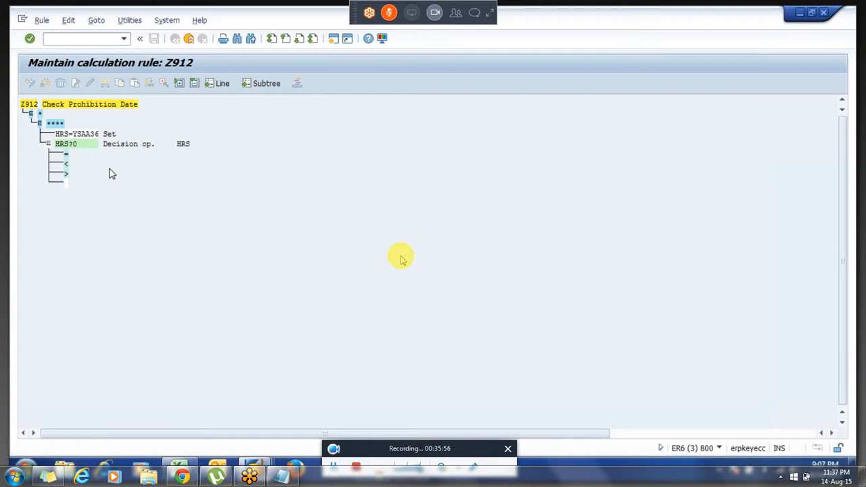
key(Return)
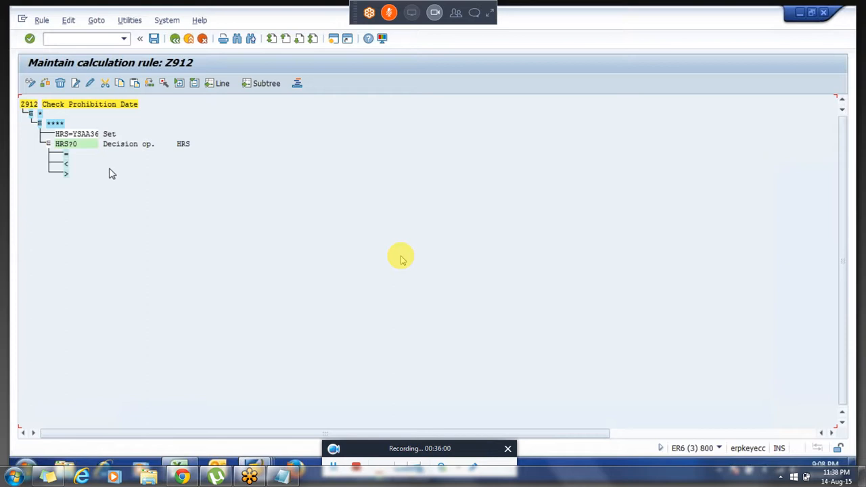
key(ctrl+s)
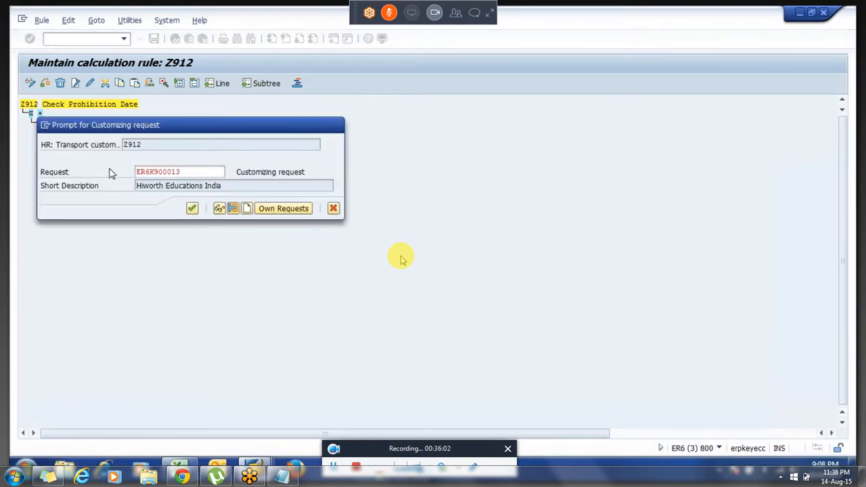
key(Return)
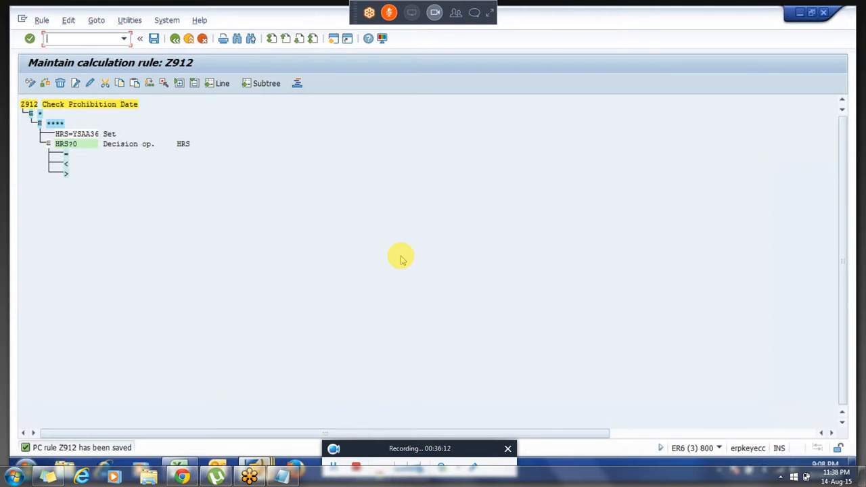
Switch to schema ZM64 and review how the IF Z912 block calls Z910 and, after ELSE, Z903
mouse_move(257, 466)
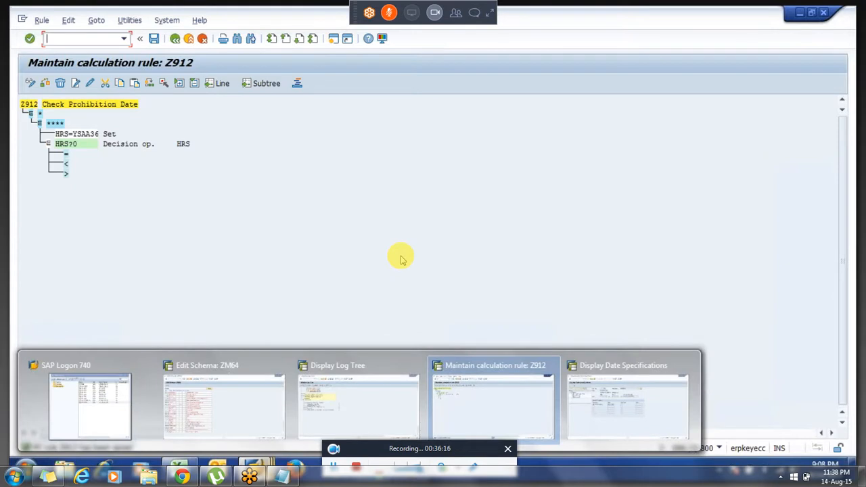
click(234, 422)
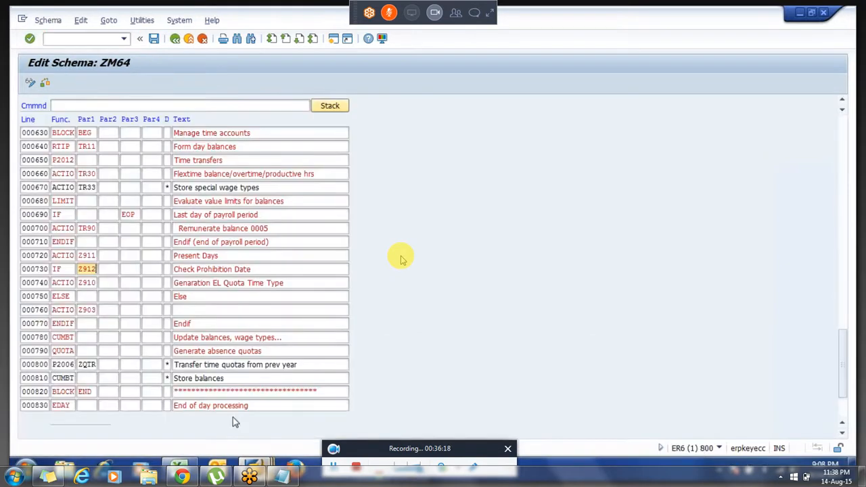
key(Tab)
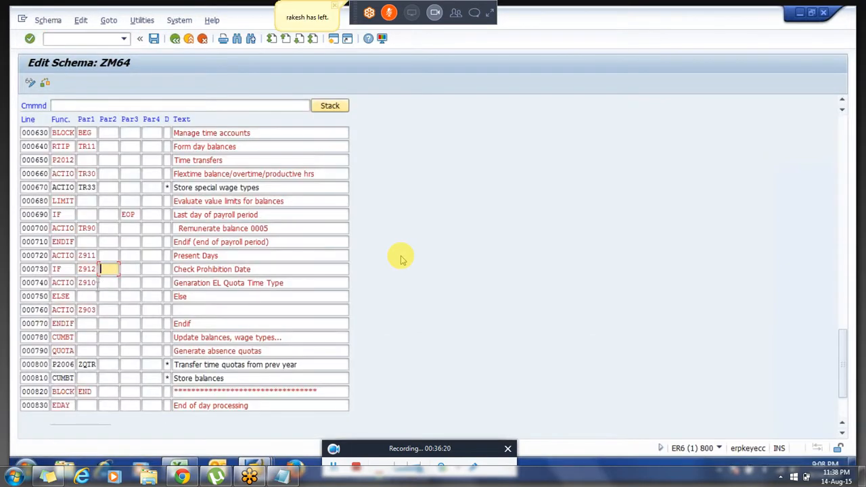
click(109, 283)
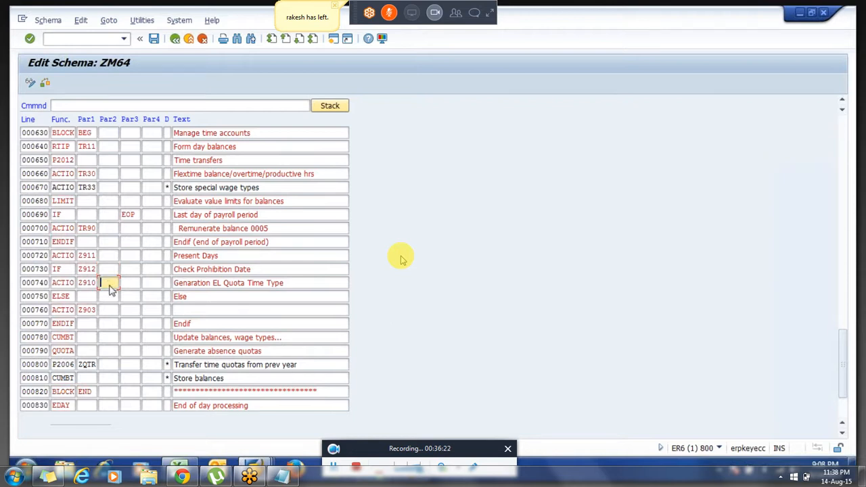
key(Tab)
key(Tab)
key(Tab)
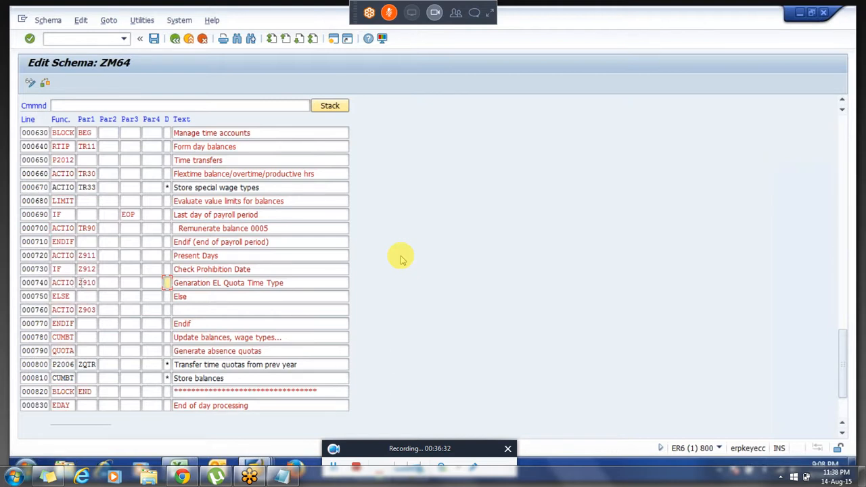
click(87, 309)
drag(79, 311, 100, 311)
click(100, 311)
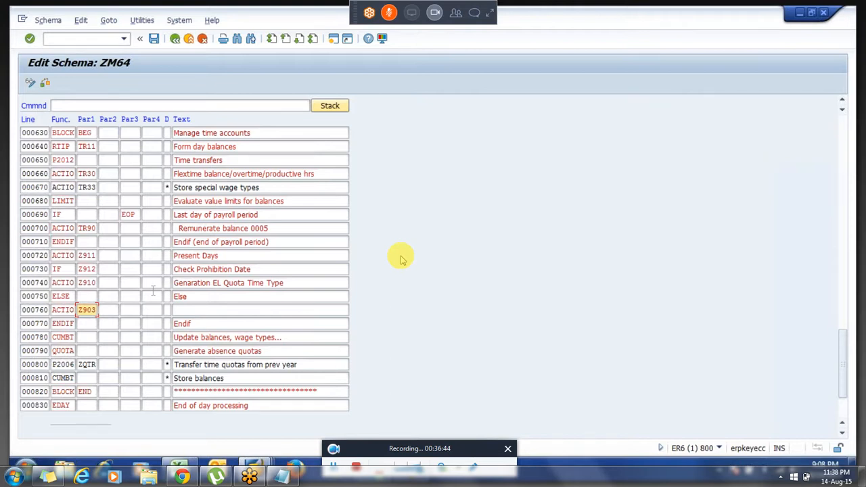
Switch back to rule Z912, save it again and leave the rule editor
key(alt+Tab)
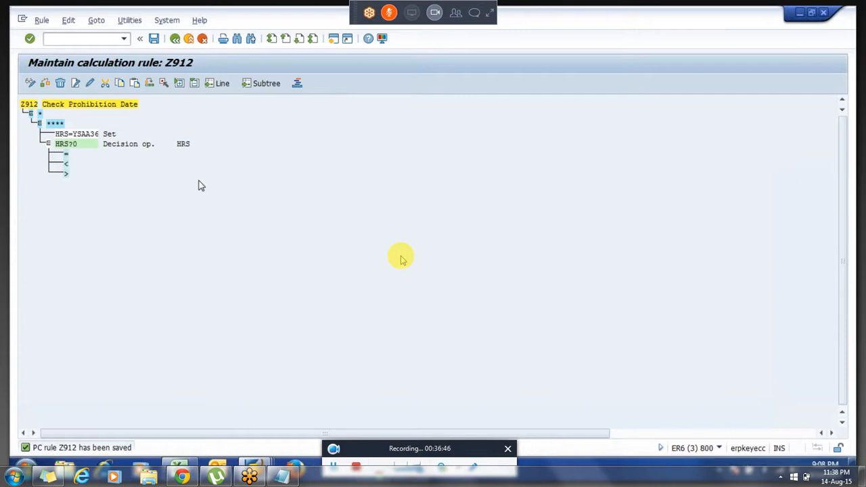
key(ctrl+s)
key(Return)
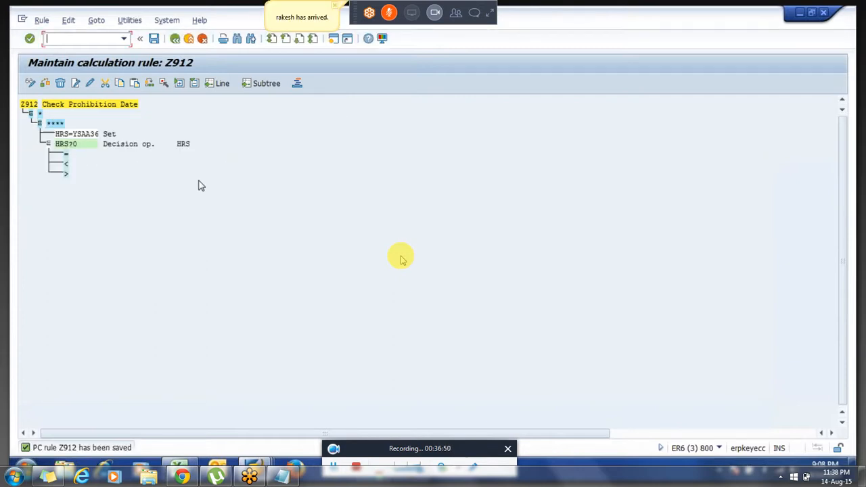
key(F3)
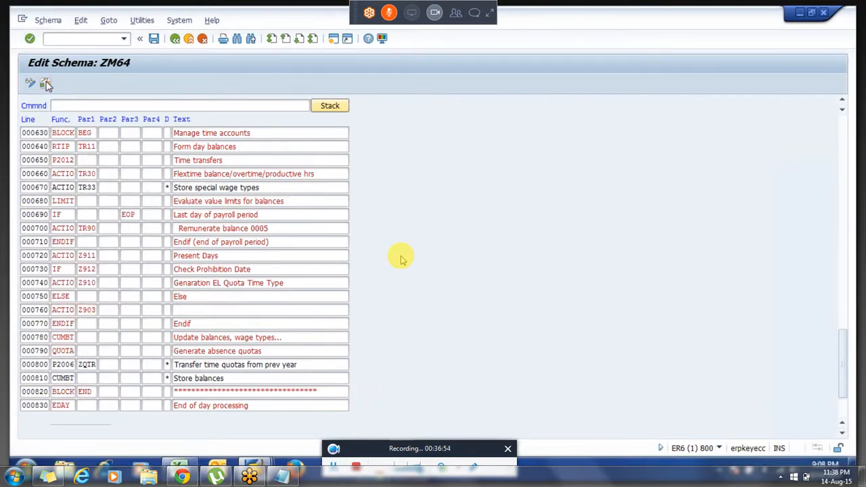
Run the check on schema ZM64 and go to the Z903 entry in line 000760
scroll(400, 256, down, 1)
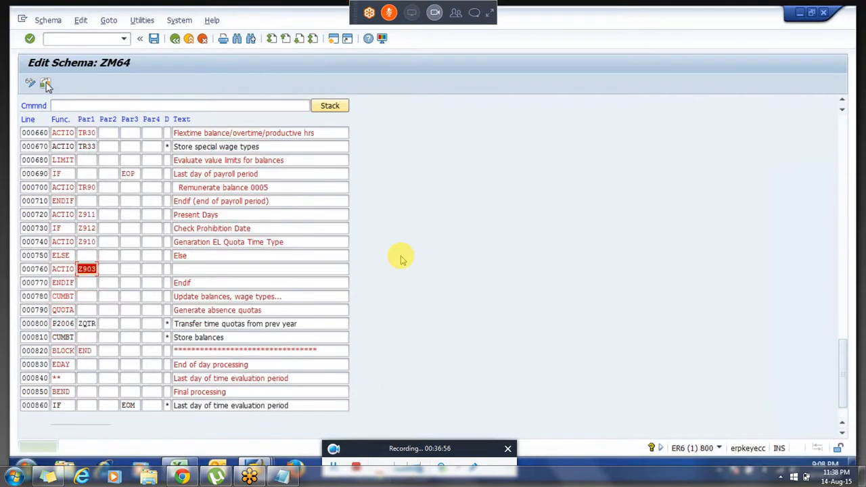
click(46, 83)
click(96, 269)
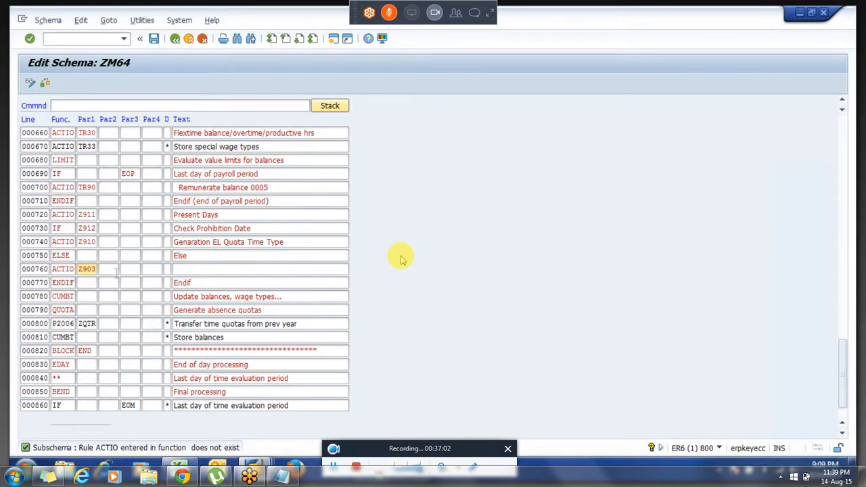
Switch to the Personnel Calculation Rules initial screen and start copying rule Z910
key(alt+Tab)
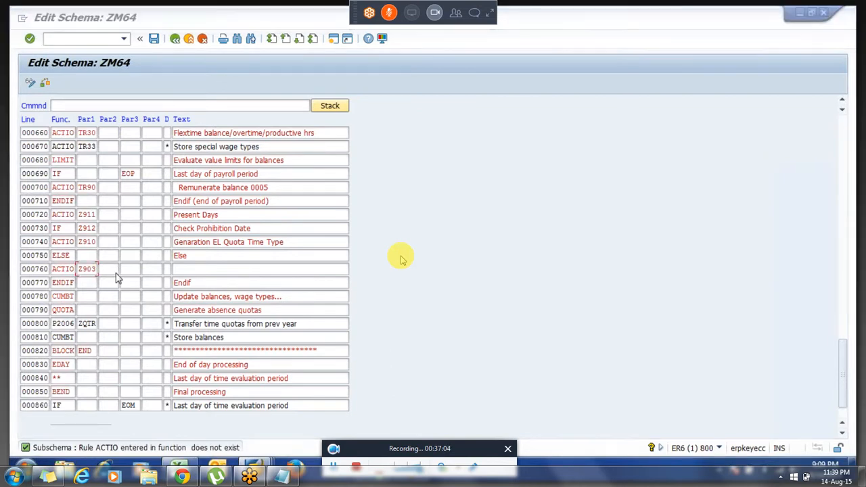
key(alt+Tab)
key(alt+Tab)
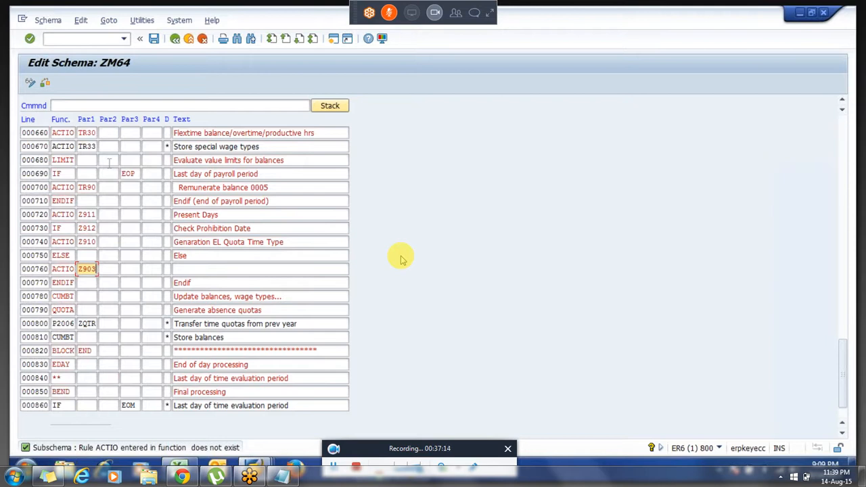
key(alt+Tab)
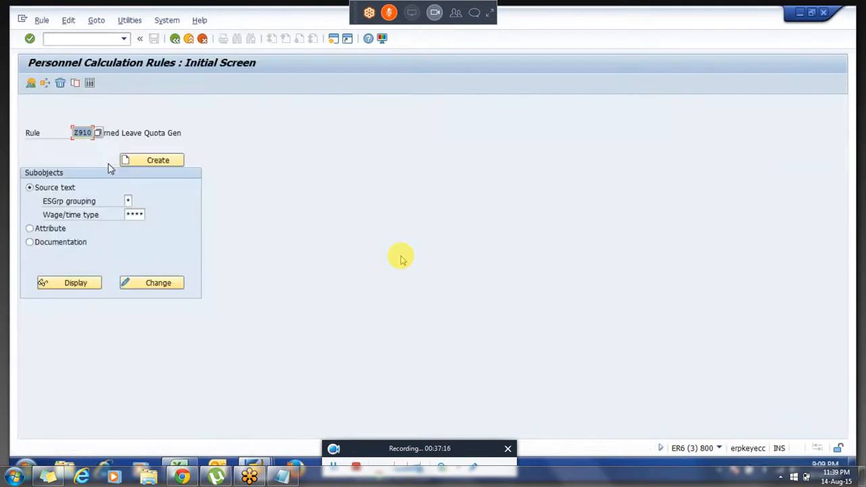
click(75, 83)
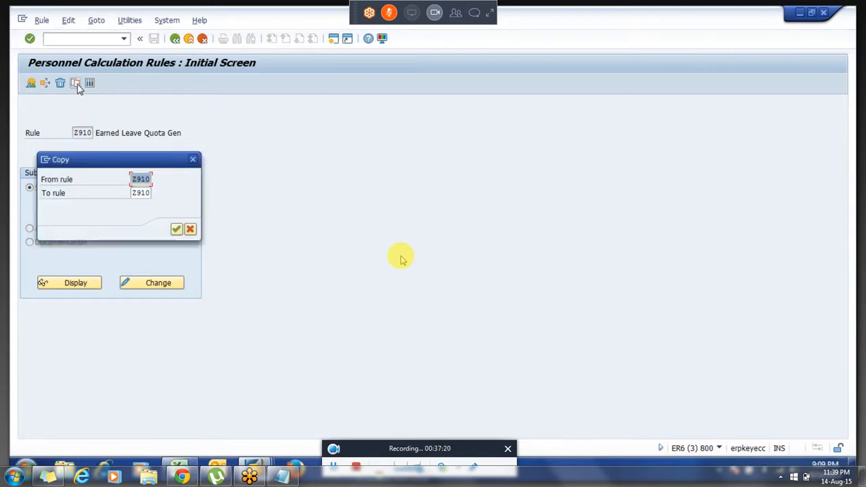
Switch to schema ZM64 and change the rule called by ACTIO after ELSE, in line 000760, to Z913
key(alt+Tab)
key(shift+Left)
key(shift+Left)
key(shift+Left)
key(shift+Left)
key(ctrl+c)
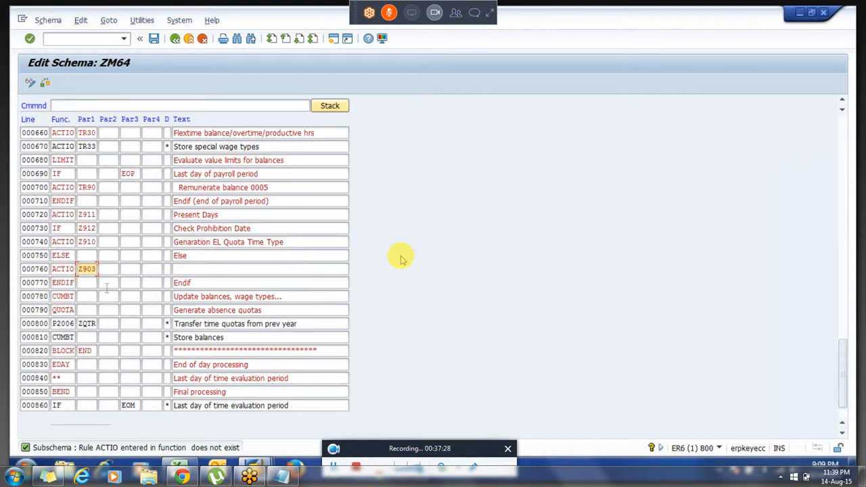
key(Down)
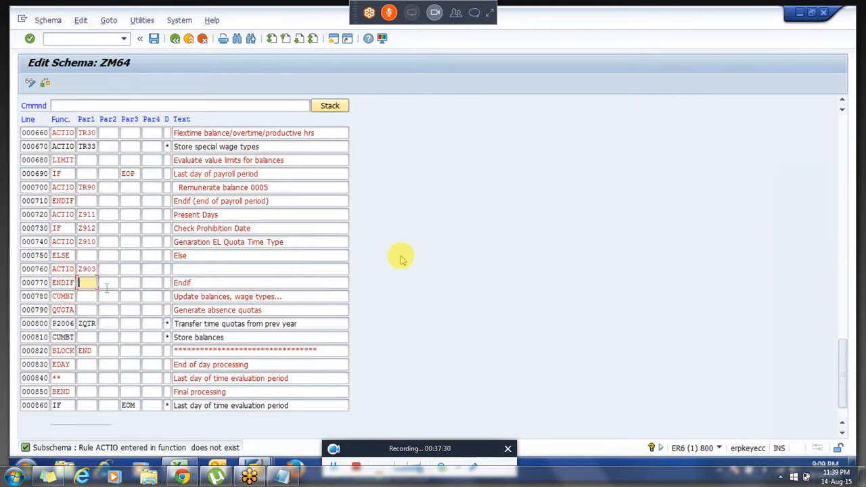
key(Down)
key(Down)
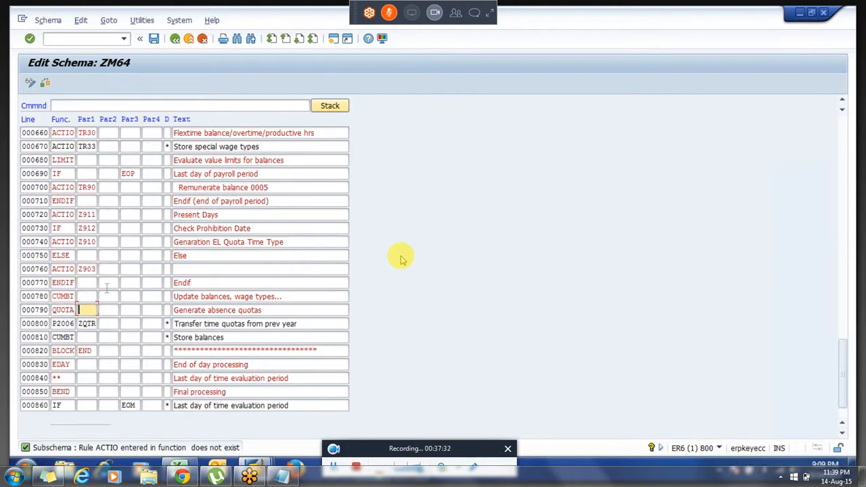
key(Down)
key(Up)
key(Up)
key(Up)
key(Up)
key(Right)
key(Right)
key(Delete)
text(1)
Copy rule Z910 to Z913, using the rule name from line 000760 of schema ZM64, and open the copy for a brief check
key(End)
key(shift+Left)
key(shift+Left)
key(shift+Left)
key(shift+Left)
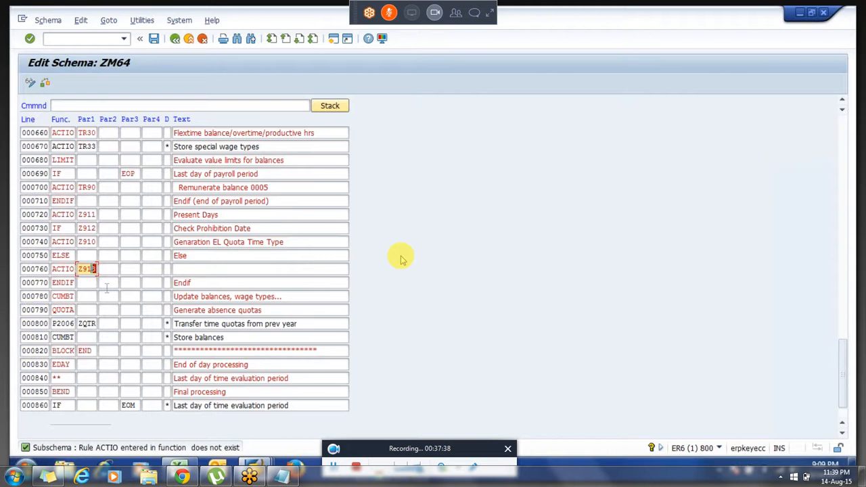
key(ctrl+c)
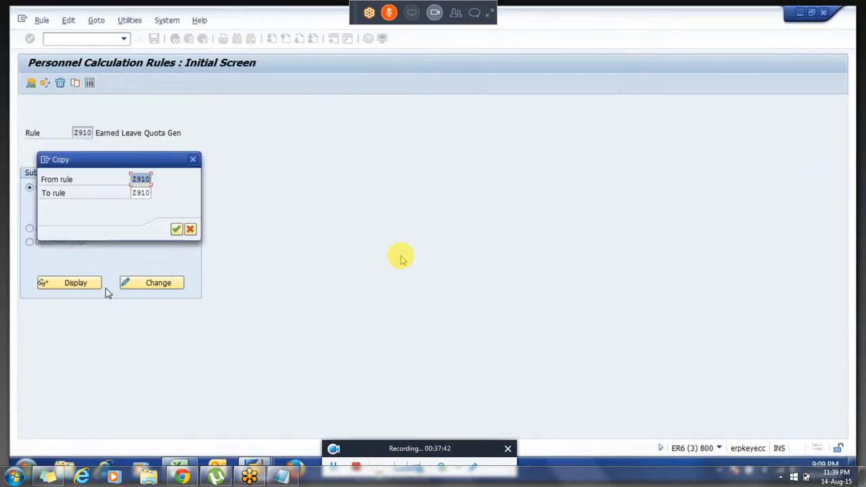
key(Tab)
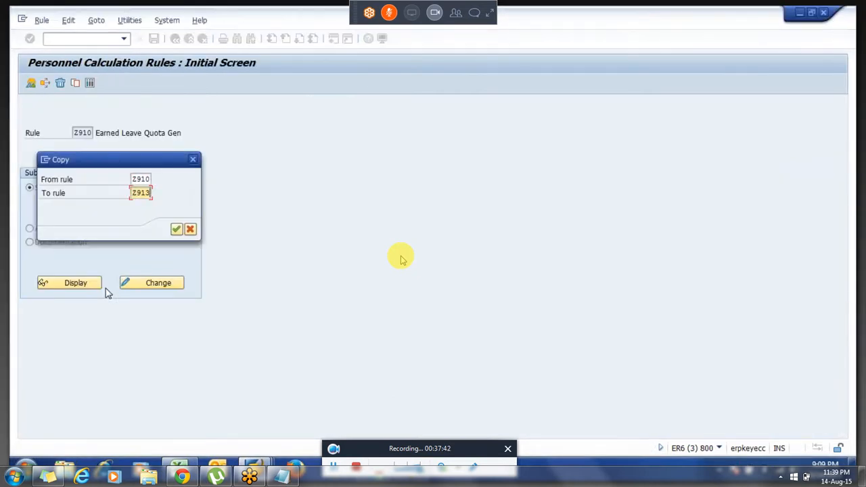
key(Return)
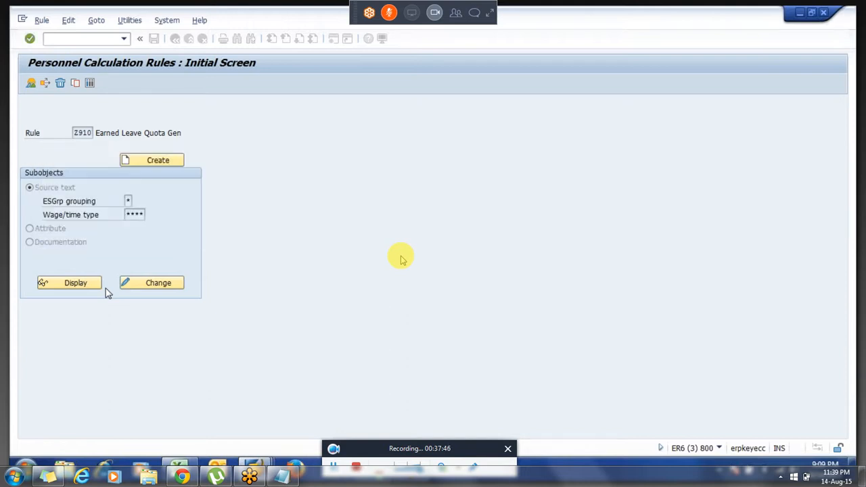
key(Return)
click(154, 288)
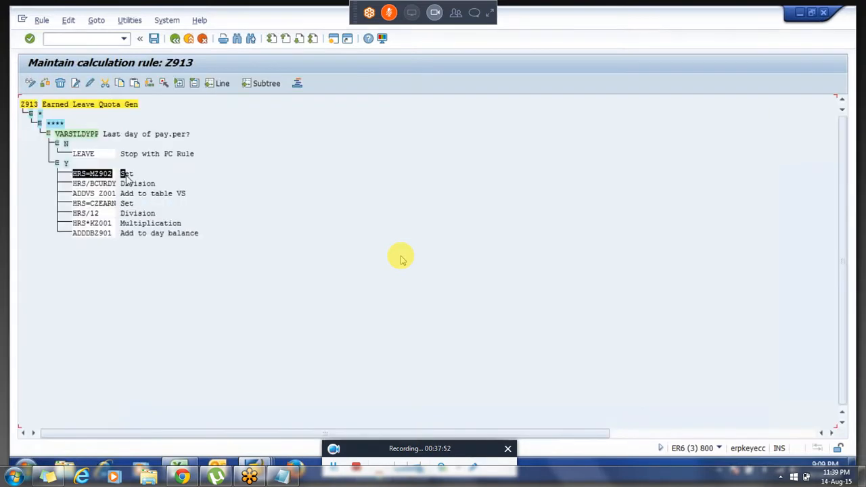
click(176, 40)
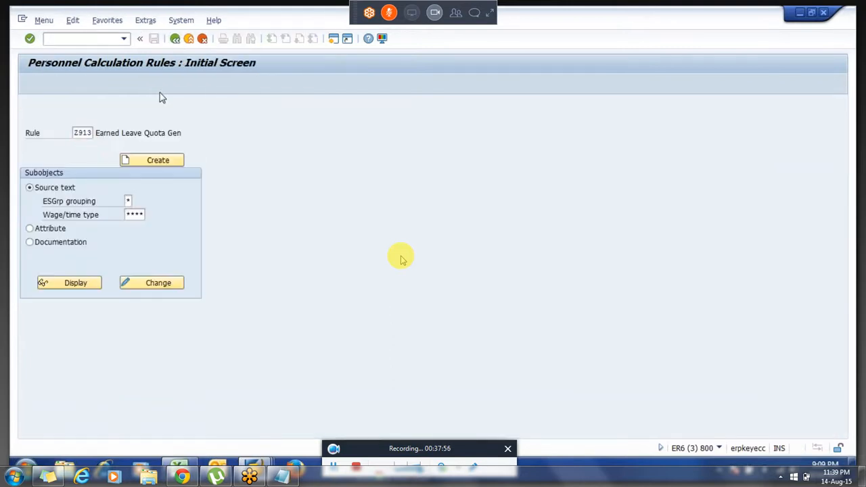
Return to schema ZM64, run the schema check, go over the Z911 and Z912 entries and save
key(alt+Tab)
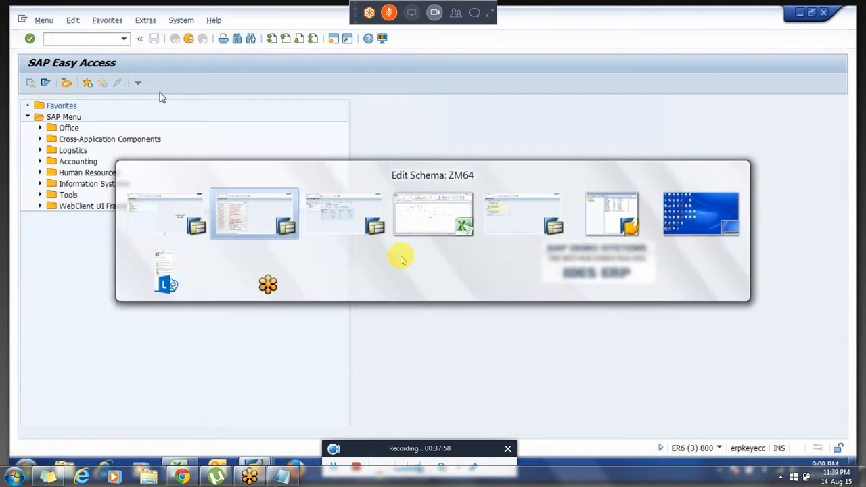
key(Return)
click(45, 86)
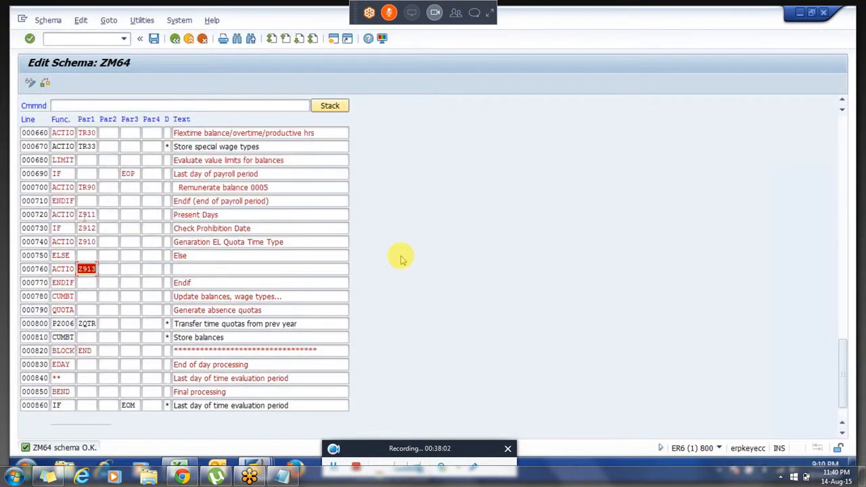
drag(79, 216, 100, 214)
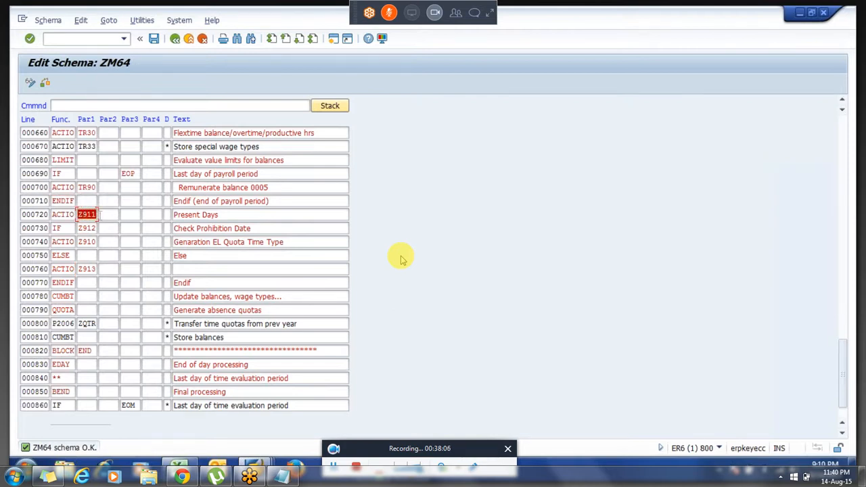
click(80, 228)
drag(92, 232, 100, 230)
click(100, 231)
key(ctrl+s)
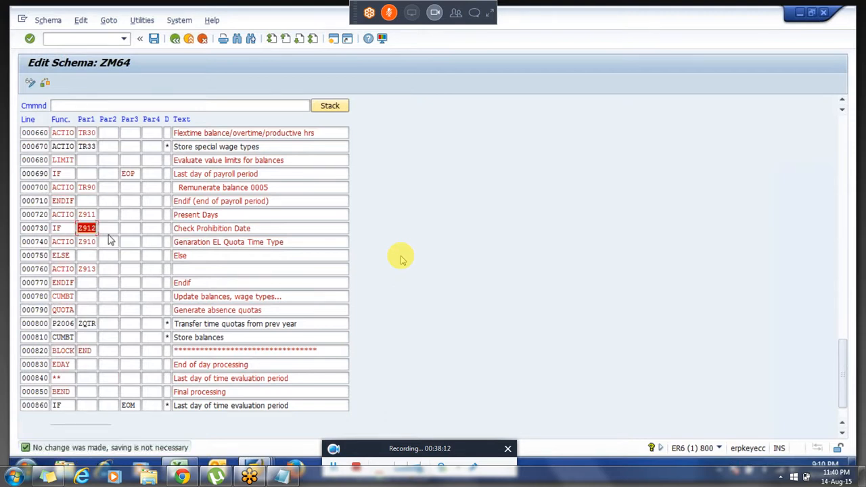
Switch to the time evaluation log session, rerun the evaluation and examine the processing of rule Z912 under Manage time accounts
key(alt+Tab)
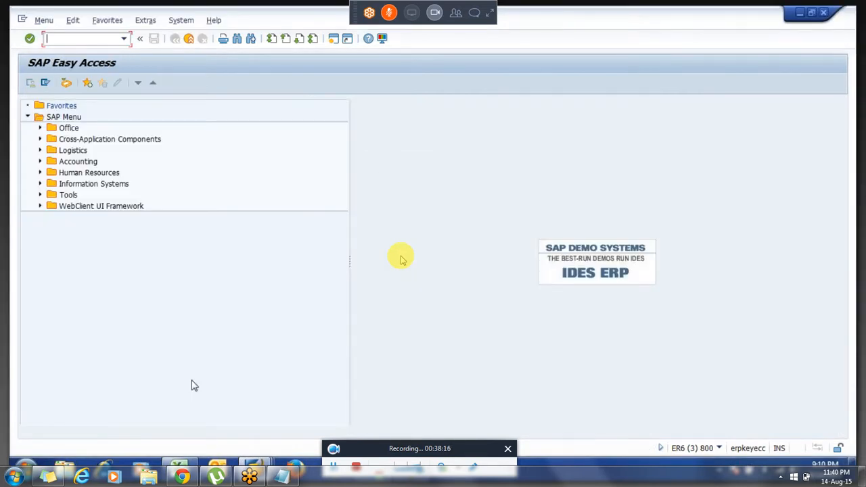
click(252, 475)
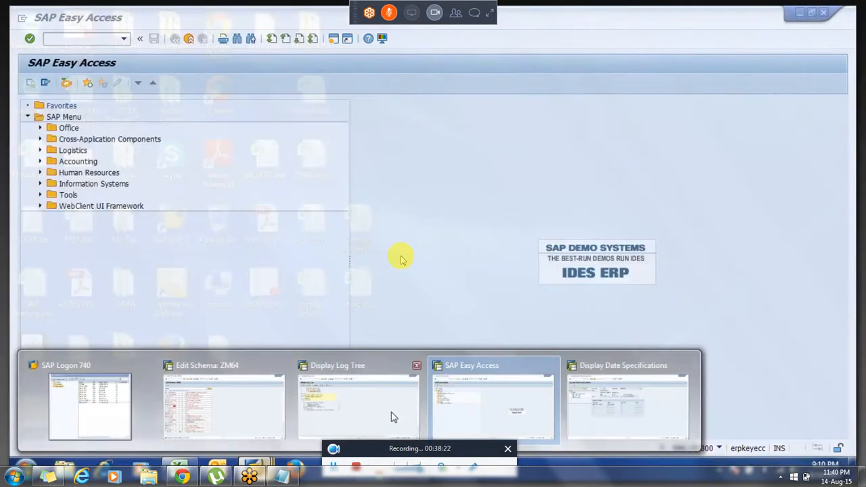
click(365, 402)
key(F3)
click(29, 83)
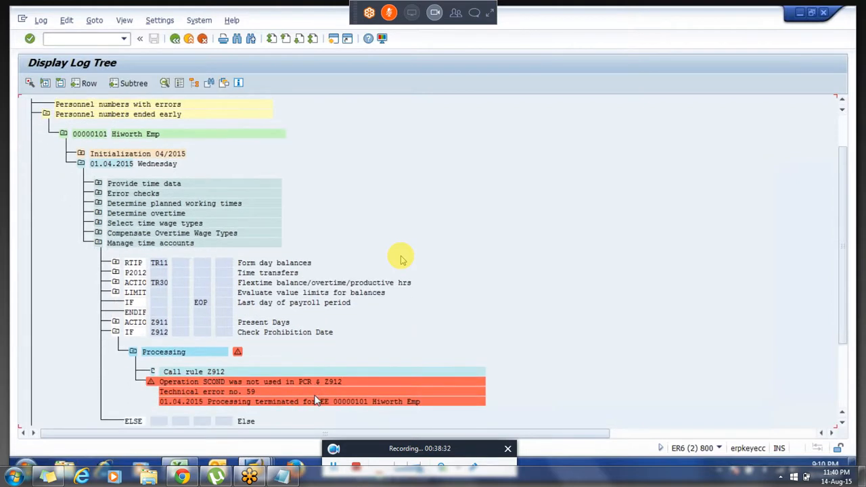
scroll(317, 401, down, 2)
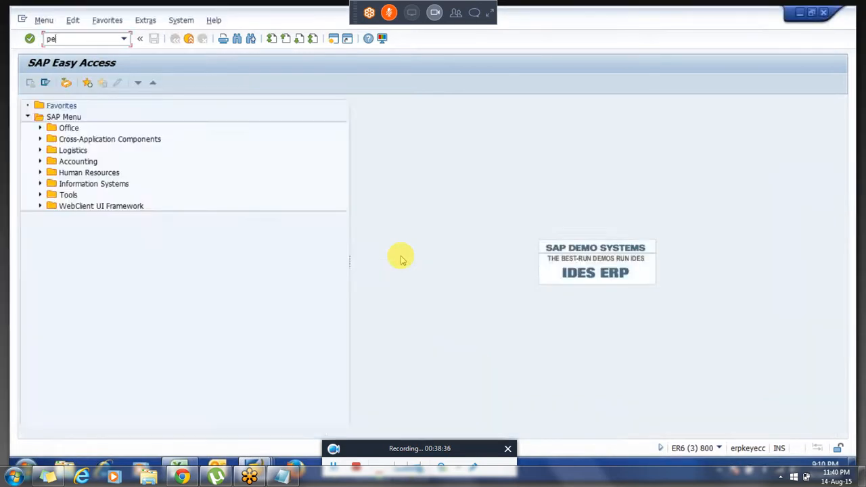
text(0)
key(BackSpace)
key(BackSpace)
key(BackSpace)
Switch to the Display Date Specifications session, go back to SAP Easy Access and enter transaction pe02
key(alt+Tab)
key(alt+Tab)
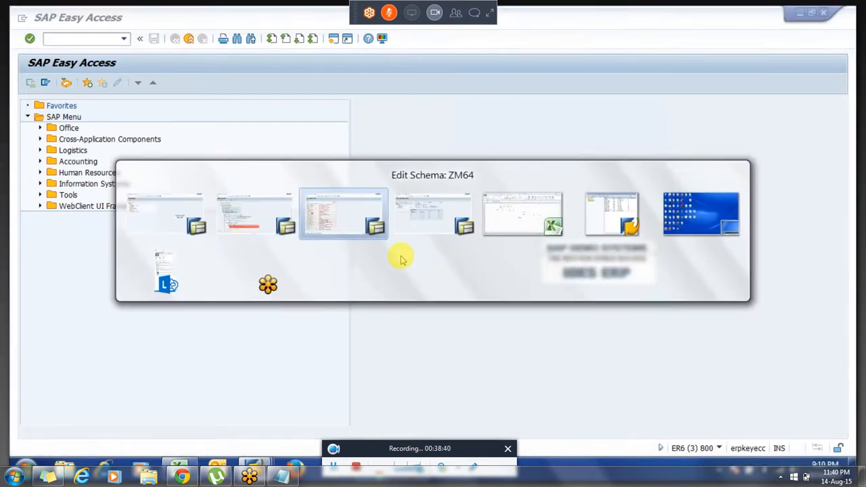
key(alt+Tab)
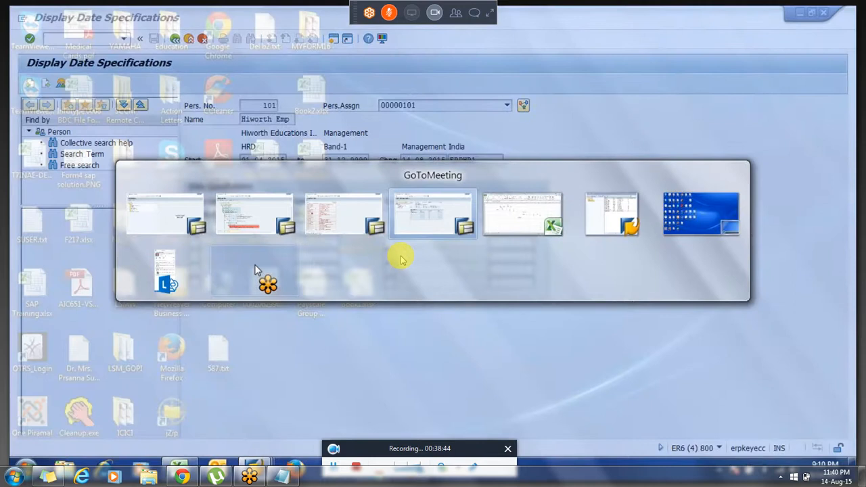
key(F3)
key(F3)
key(F3)
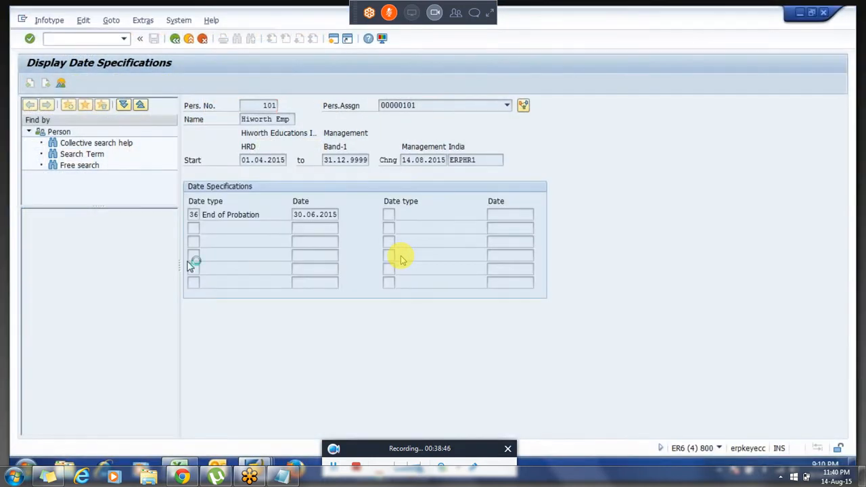
text(pe02)
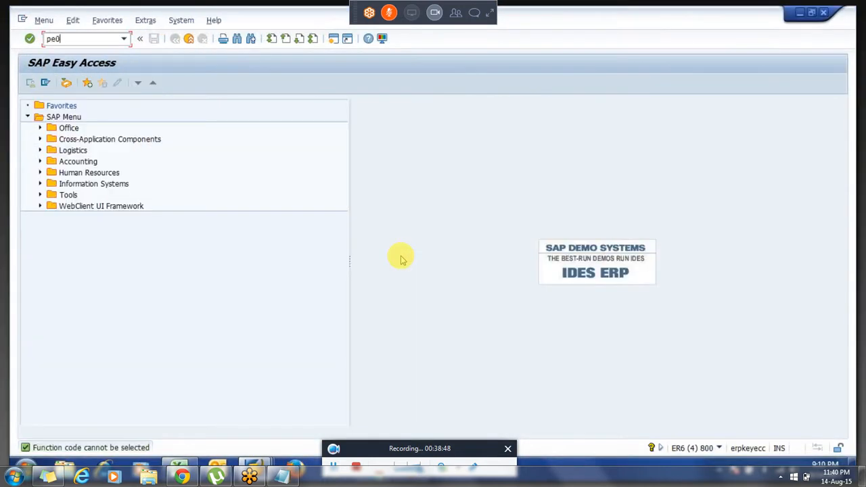
Open the source text of personnel calculation rule Z912 for changing
key(Return)
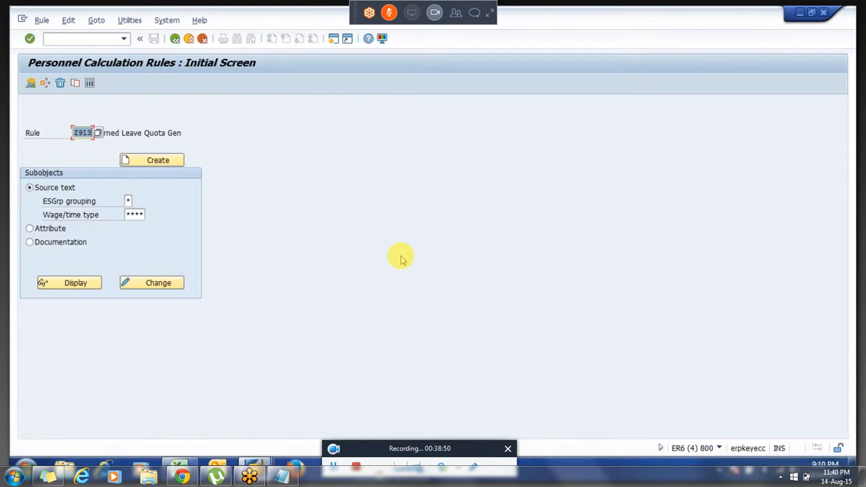
text(Z912)
key(Return)
click(145, 288)
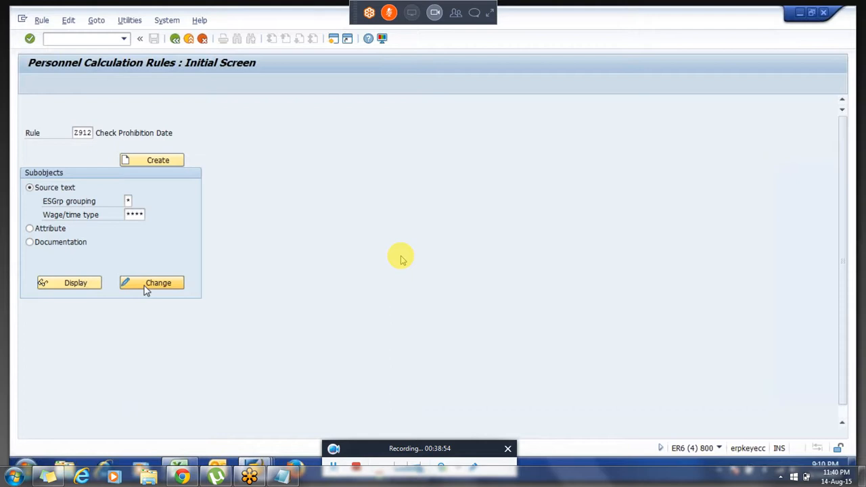
Insert the operation SCOND=F IF on the sub-level of the "<" branch under HRS?0
click(66, 155)
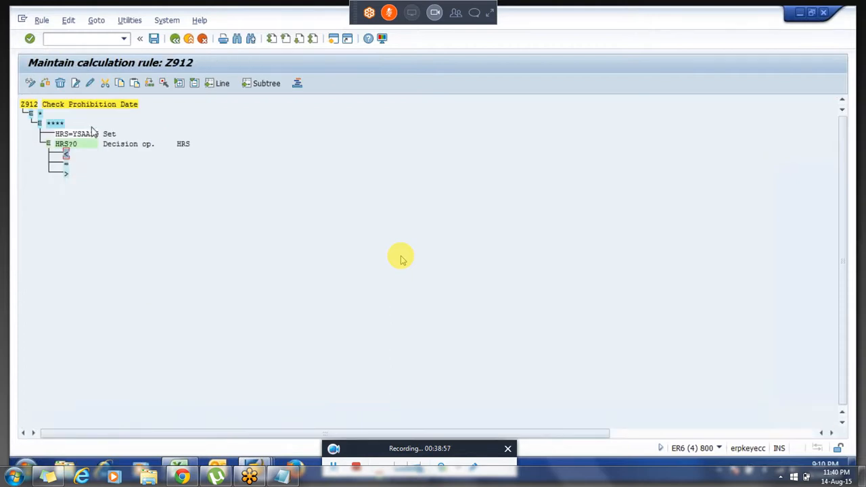
click(75, 83)
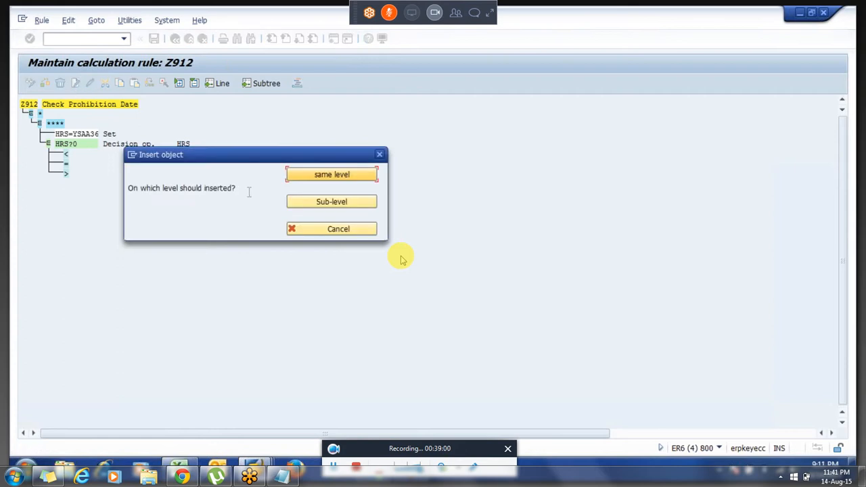
click(330, 202)
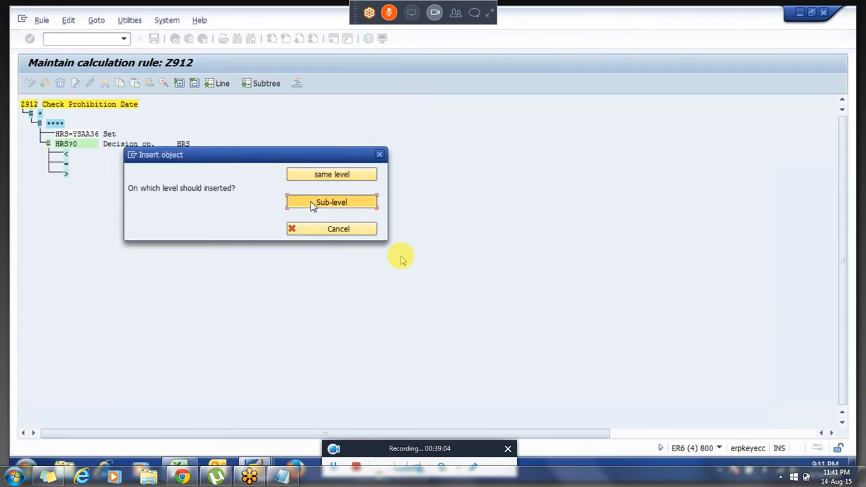
text(SCOND)
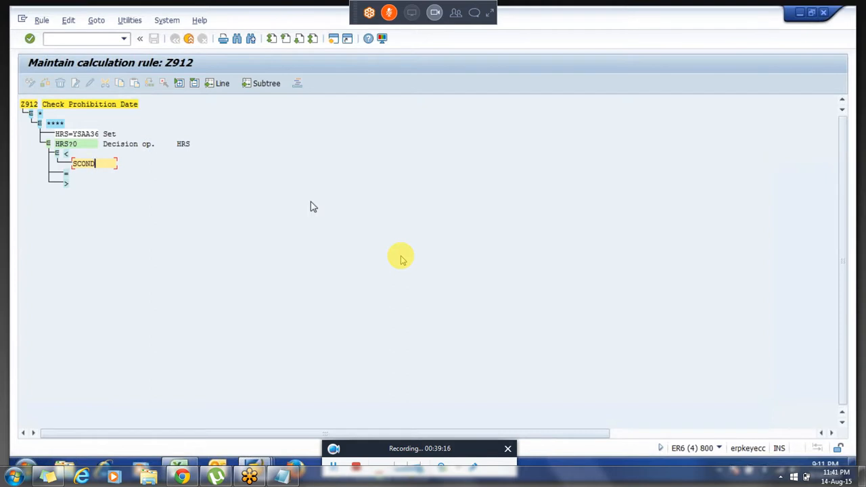
text(=F IF)
key(Return)
key(Return)
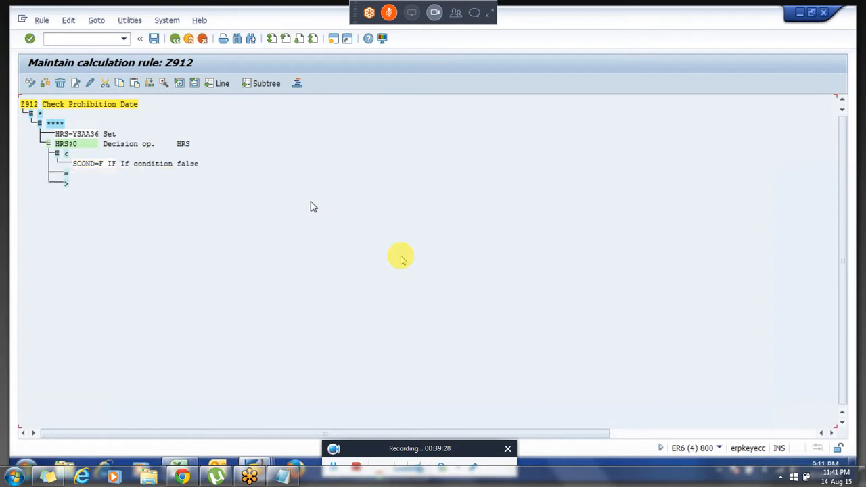
Open the documentation of the SCOND operation in the "<" branch and read its use
drag(76, 169, 158, 165)
drag(23, 108, 45, 114)
drag(72, 165, 118, 169)
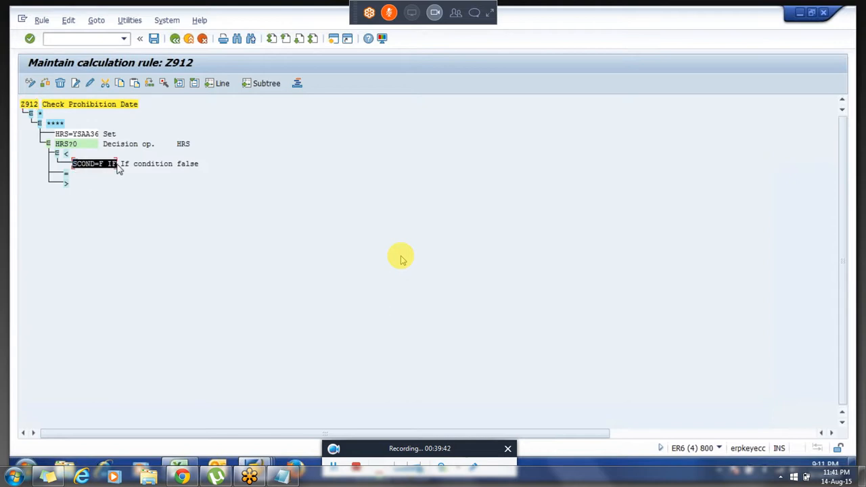
key(ctrl+c)
click(83, 165)
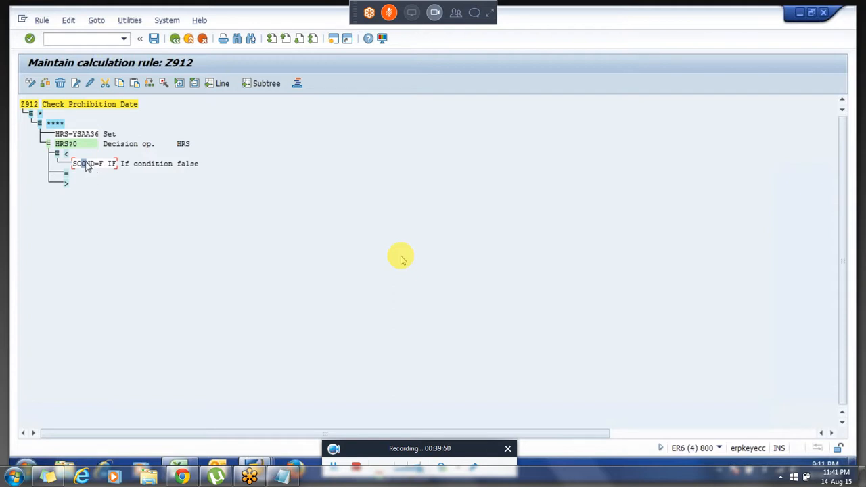
key(F1)
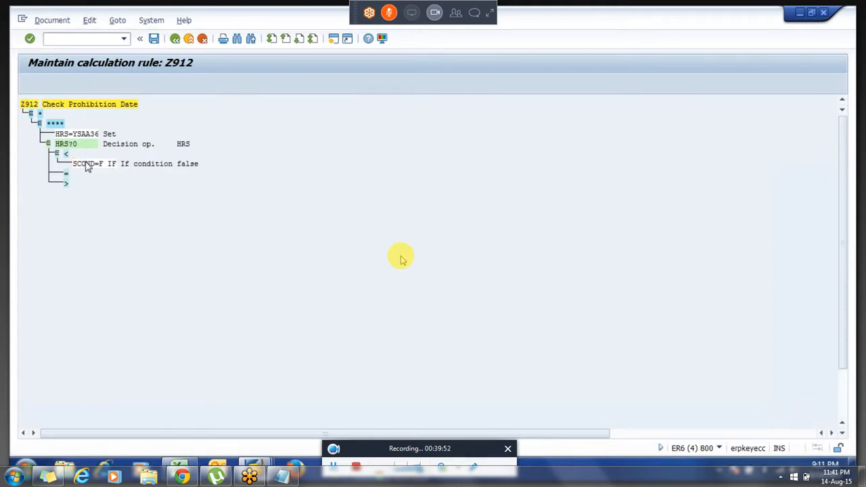
drag(86, 225, 110, 232)
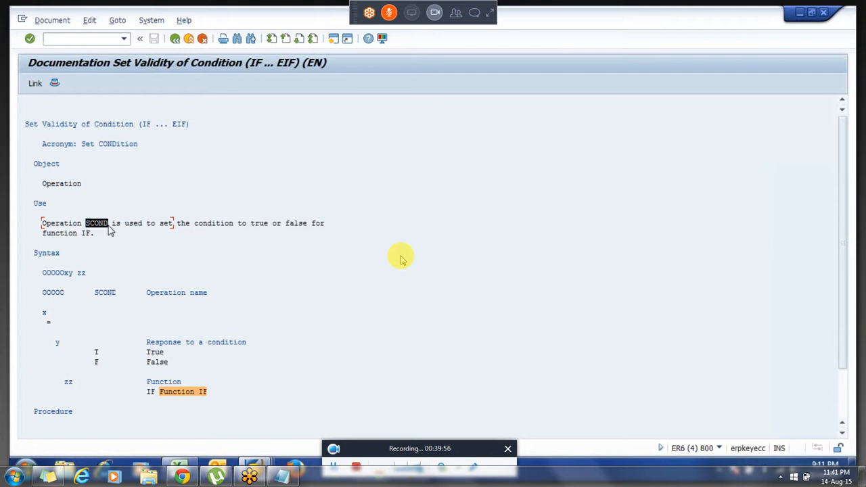
Examine the SCOND syntax, matching the operation name, equals sign, T/F response and IF function to the pattern OOOOOxy zz
click(114, 285)
drag(44, 273, 74, 277)
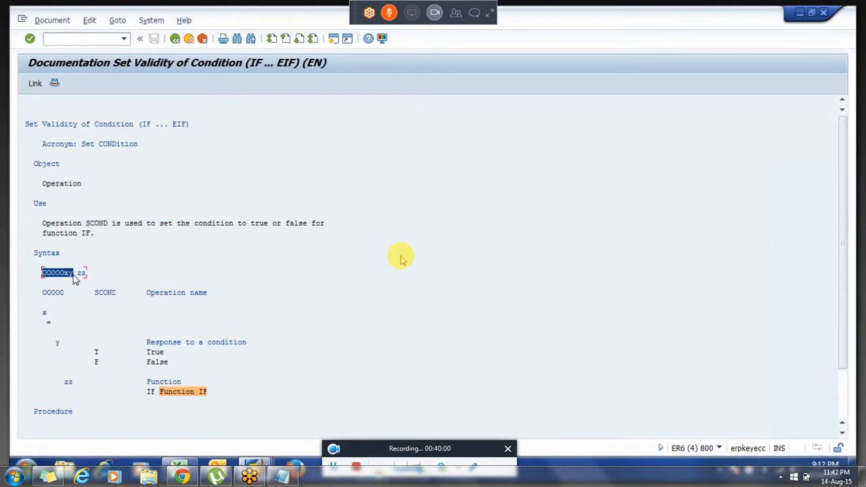
click(73, 276)
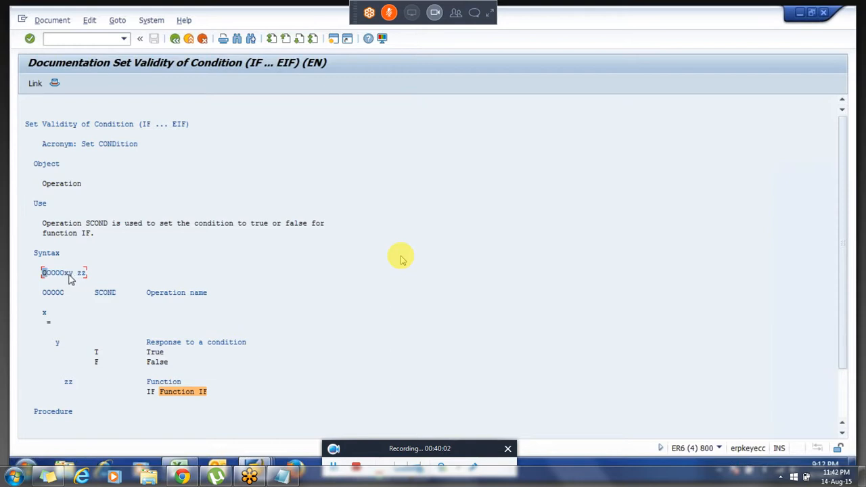
click(68, 275)
click(51, 325)
click(58, 343)
click(44, 275)
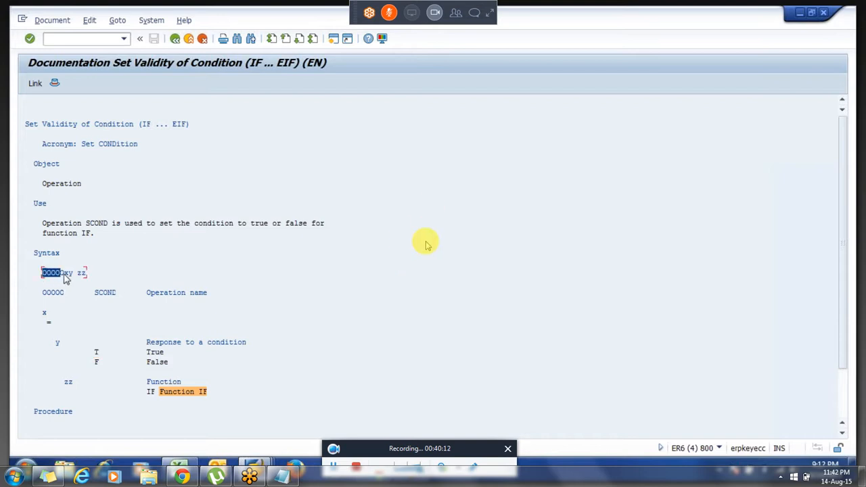
click(48, 324)
click(57, 347)
click(96, 356)
click(97, 362)
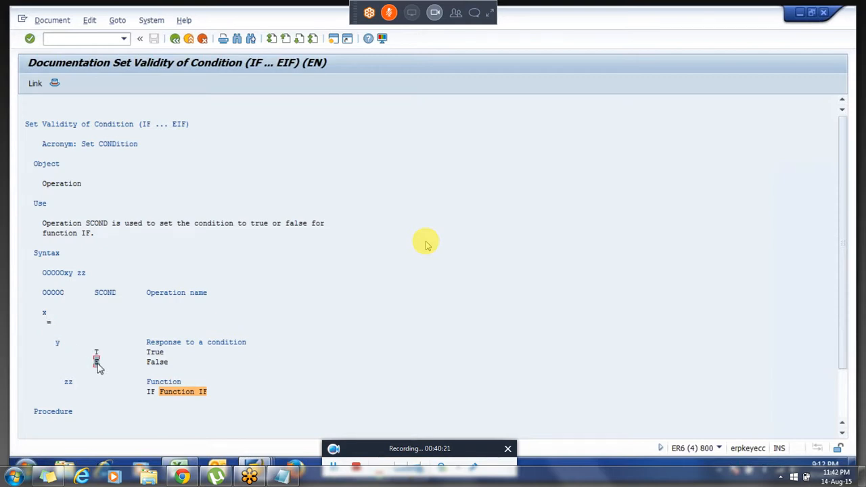
click(67, 384)
click(81, 274)
click(150, 393)
click(44, 274)
drag(44, 274, 88, 276)
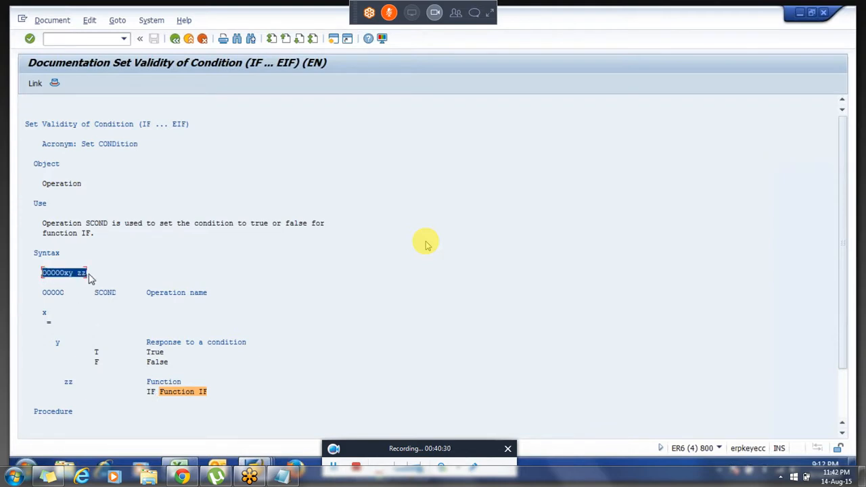
key(ctrl+c)
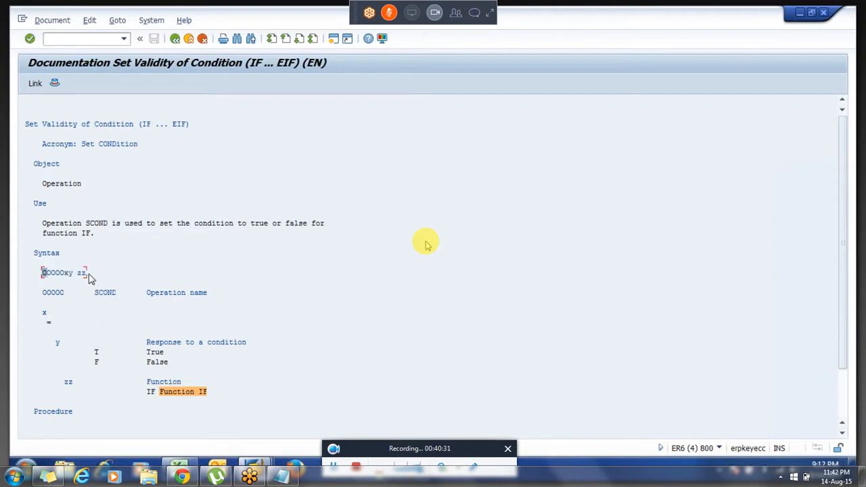
Review the SCOND syntax pattern again and return to rule Z912 to compare it with the SCOND=F IF line
click(40, 274)
drag(41, 274, 67, 276)
click(67, 276)
click(72, 280)
drag(77, 275, 87, 277)
click(190, 280)
key(Down)
key(Down)
key(Down)
key(Down)
click(175, 40)
double_click(76, 170)
click(102, 167)
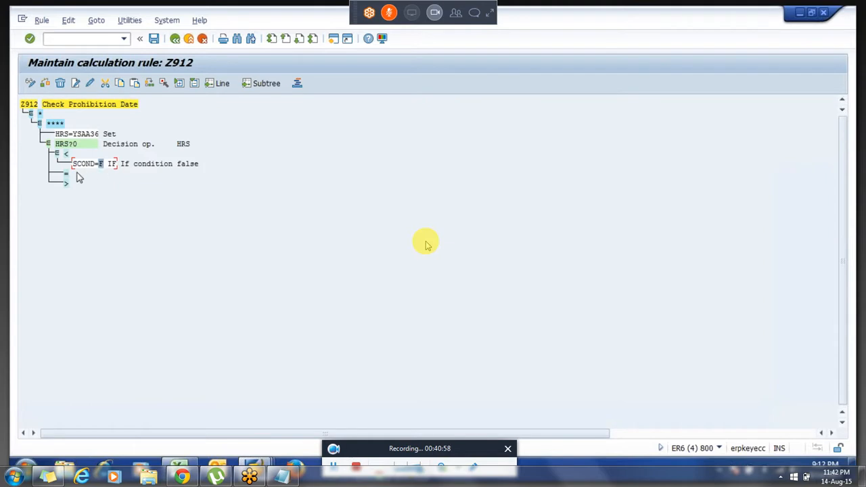
Insert the operation SCOND=T IF on the sub-level of the "=" branch
click(67, 175)
click(77, 86)
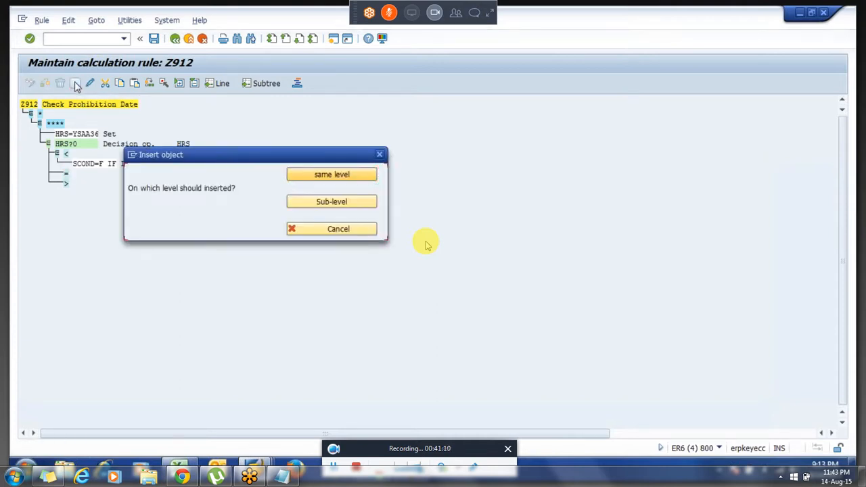
click(306, 205)
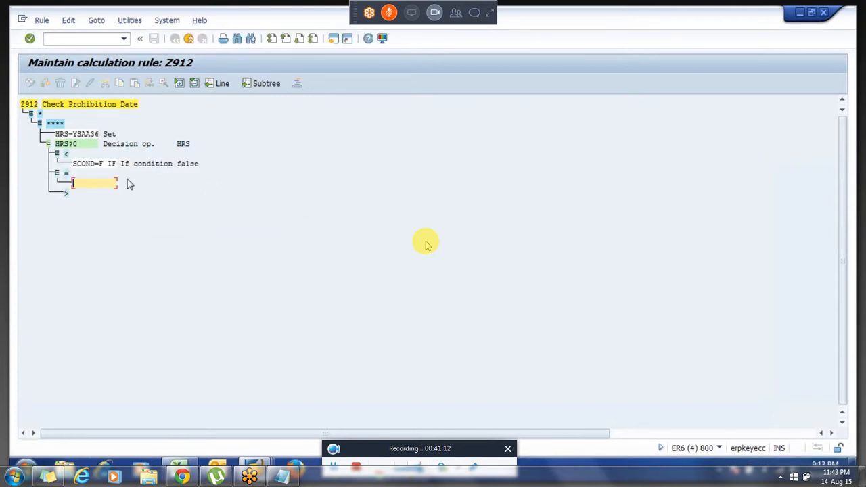
text(scond=t if)
key(Return)
key(Return)
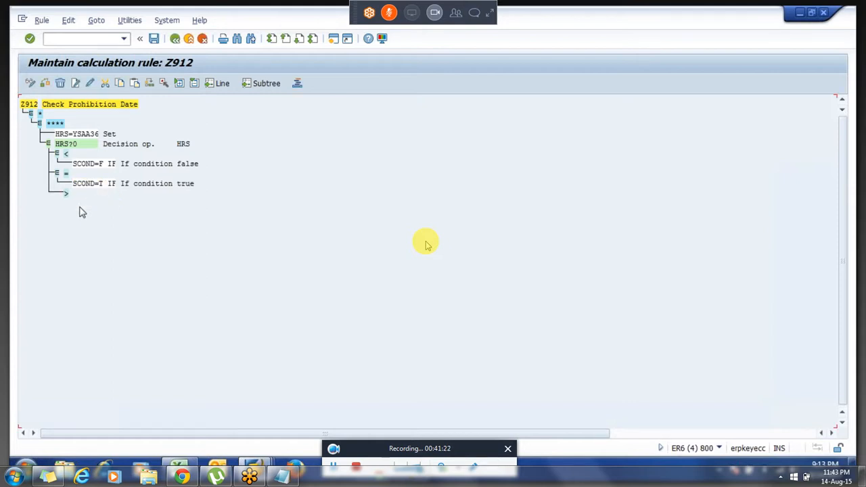
Insert a copy of the SCOND=T IF operation on the sub-level of the ">" branch
click(66, 194)
click(76, 85)
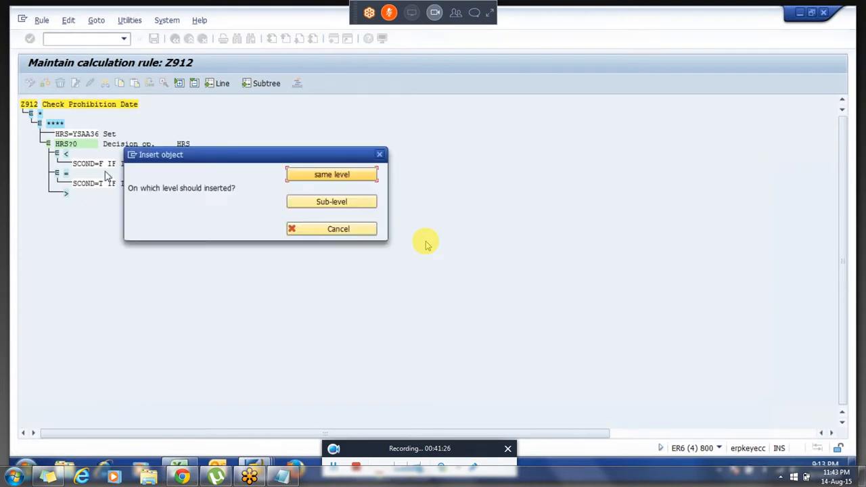
click(300, 203)
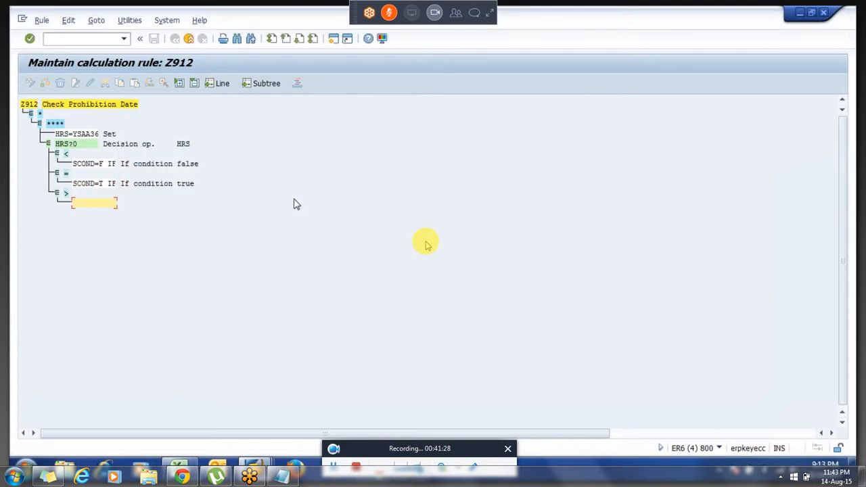
click(97, 183)
key(Return)
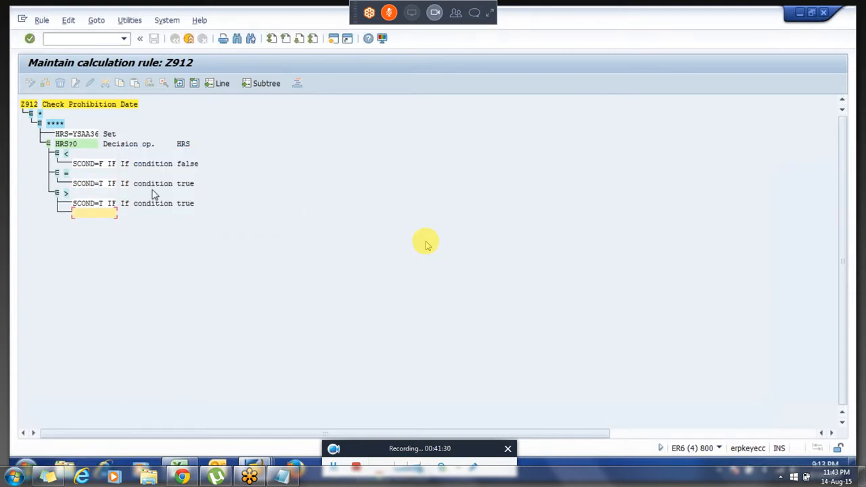
key(Return)
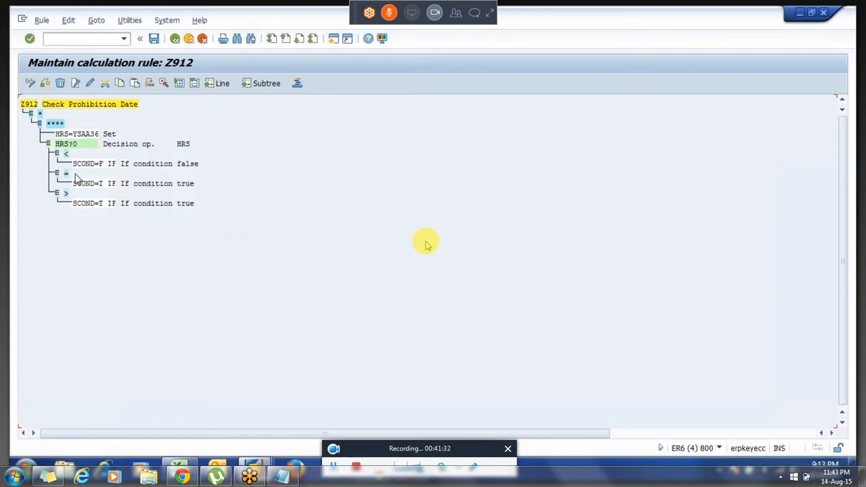
Review the HRS=YSAA36 line and the three comparison branches, and save rule Z912
click(67, 154)
drag(58, 134, 101, 137)
drag(65, 154, 122, 169)
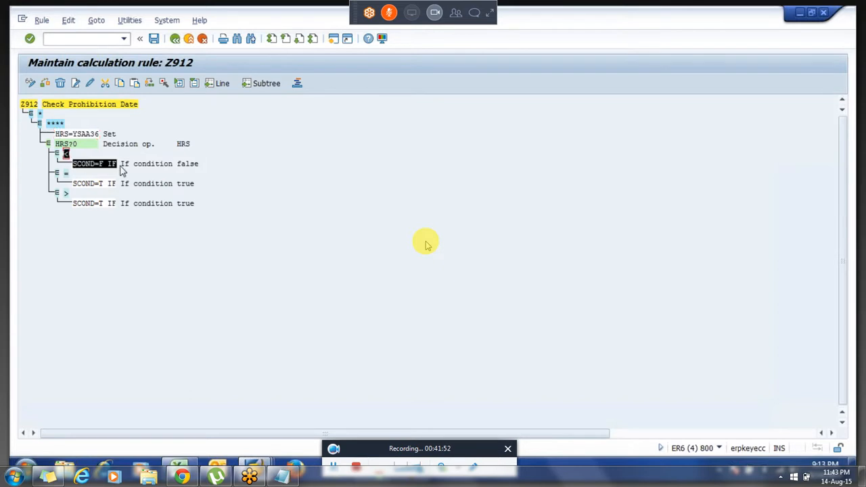
drag(66, 185, 129, 206)
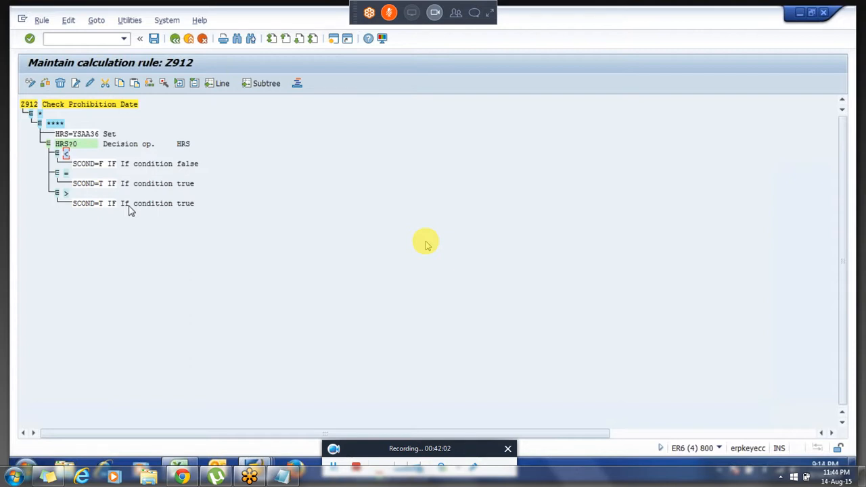
key(ctrl+s)
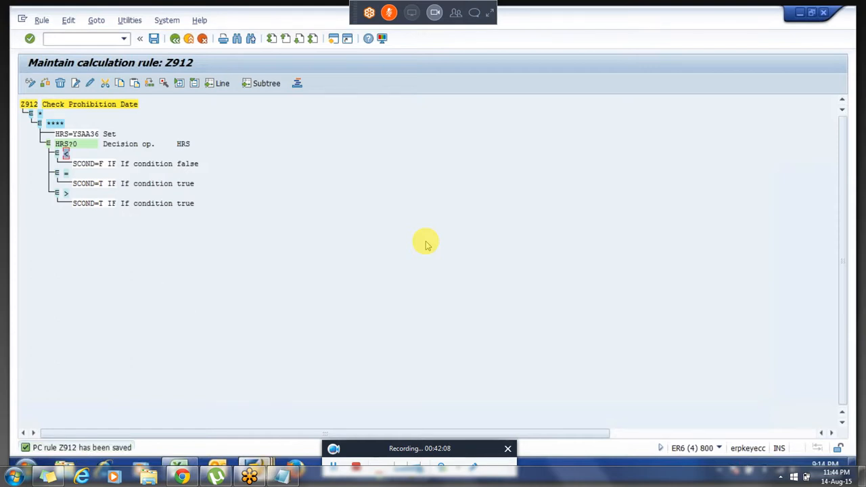
Switch to the time evaluation log session, return to its selection screen and rerun time evaluation with schema ZM64
mouse_move(256, 464)
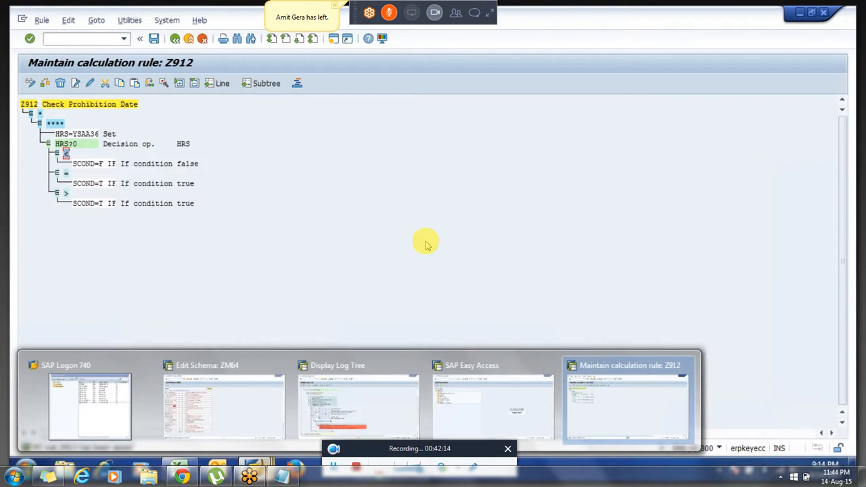
click(359, 406)
key(F3)
click(31, 83)
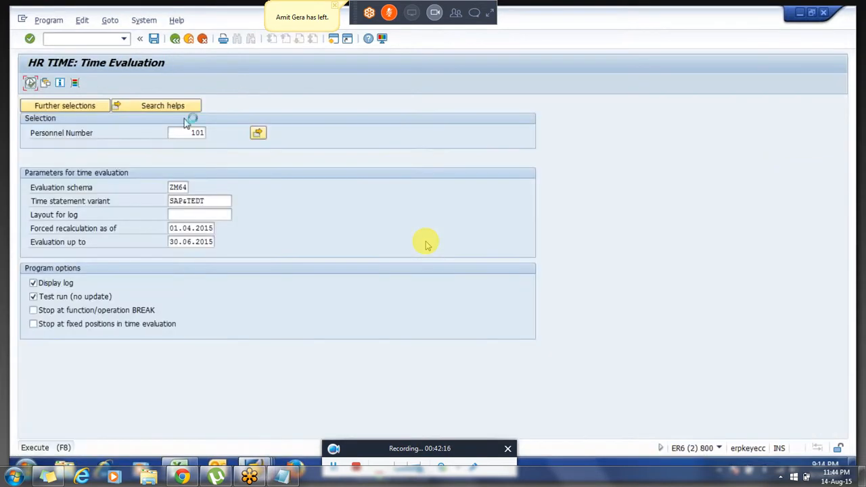
Expand the employee's log for 01.04.2015 to the Z912 condition under Manage time accounts and open the rule call's details
click(46, 144)
click(63, 164)
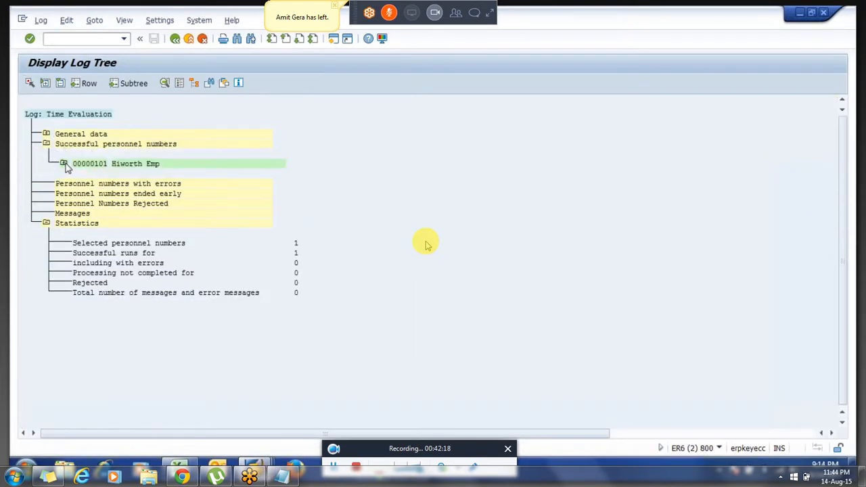
click(81, 134)
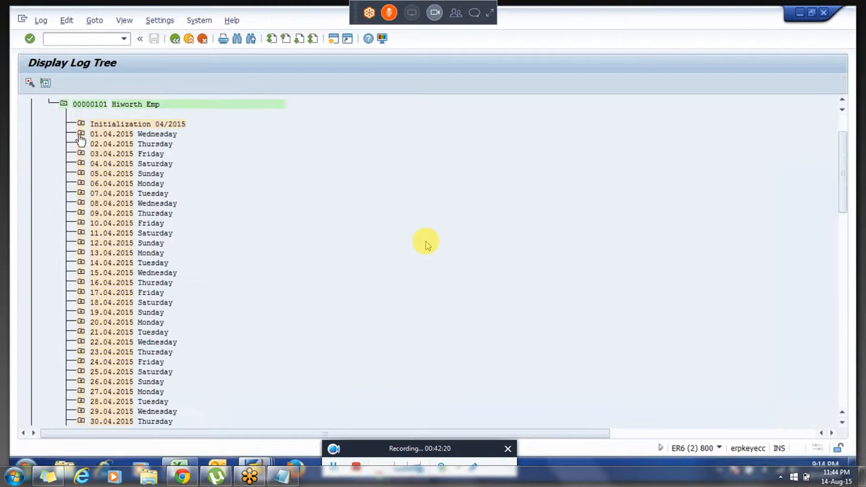
click(98, 214)
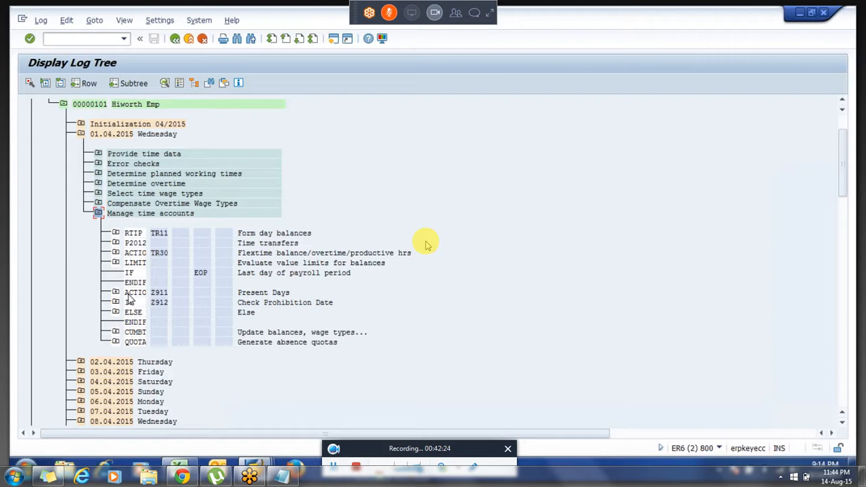
click(116, 303)
click(133, 323)
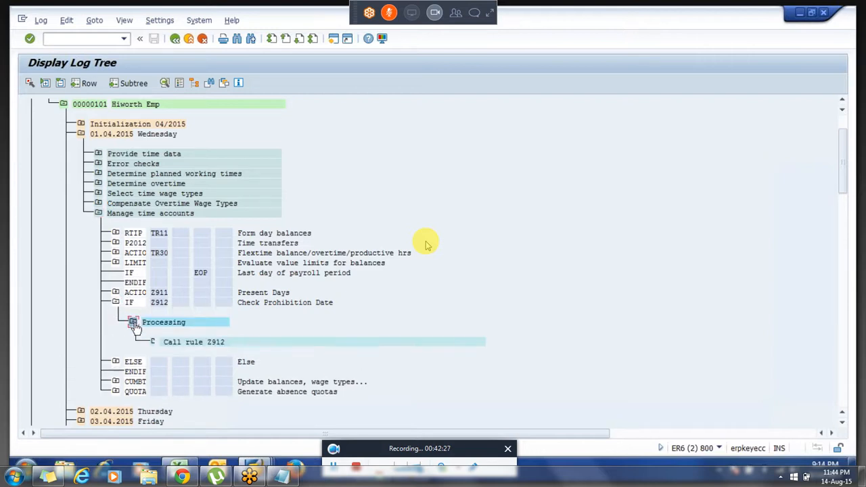
double_click(199, 344)
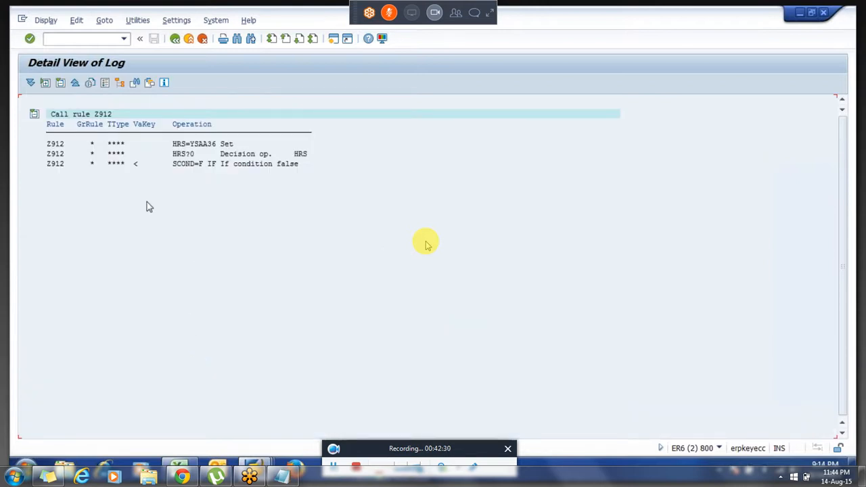
Leave the current rule details and open the Z912 rule call under Manage time accounts for 13.06.2015
click(135, 164)
click(176, 38)
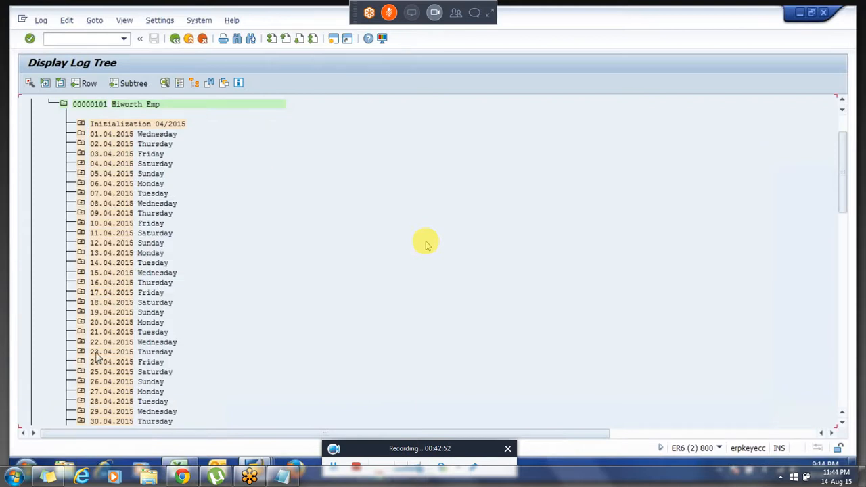
scroll(427, 245, down, 10)
scroll(427, 246, down, 10)
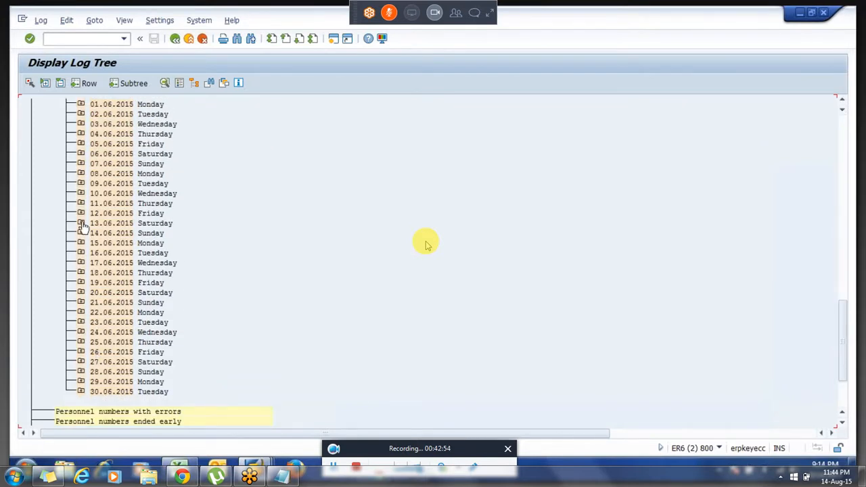
click(80, 223)
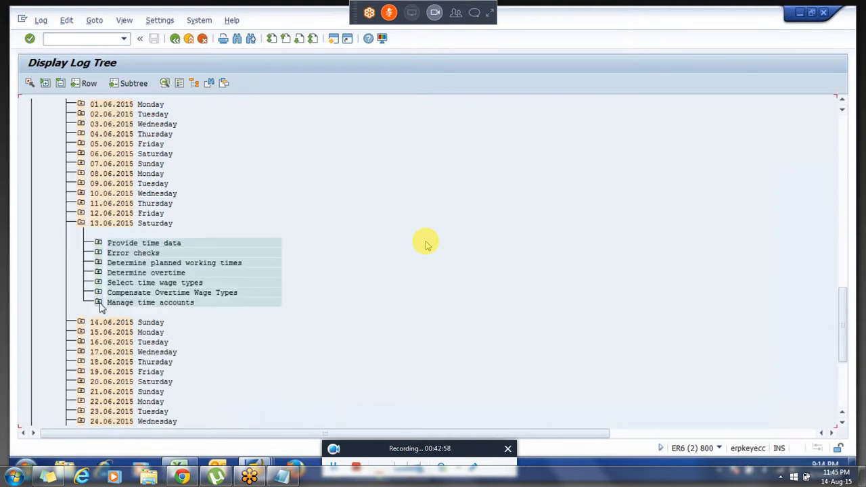
click(98, 303)
click(115, 362)
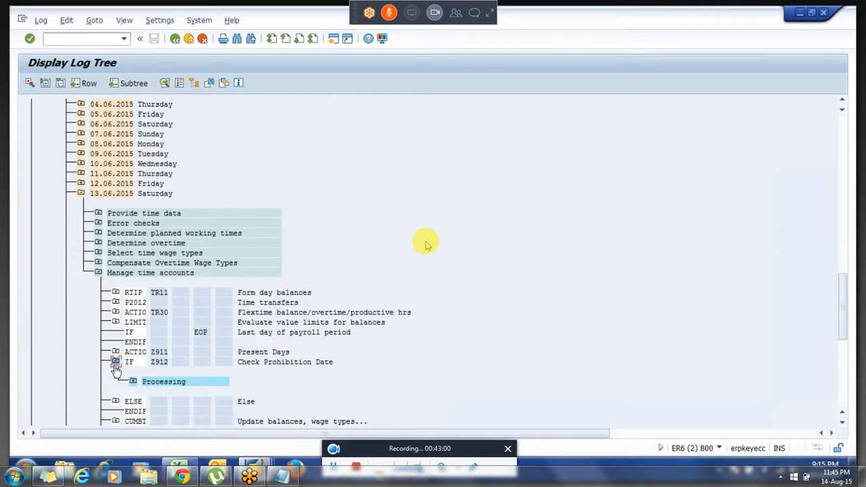
click(133, 382)
double_click(195, 401)
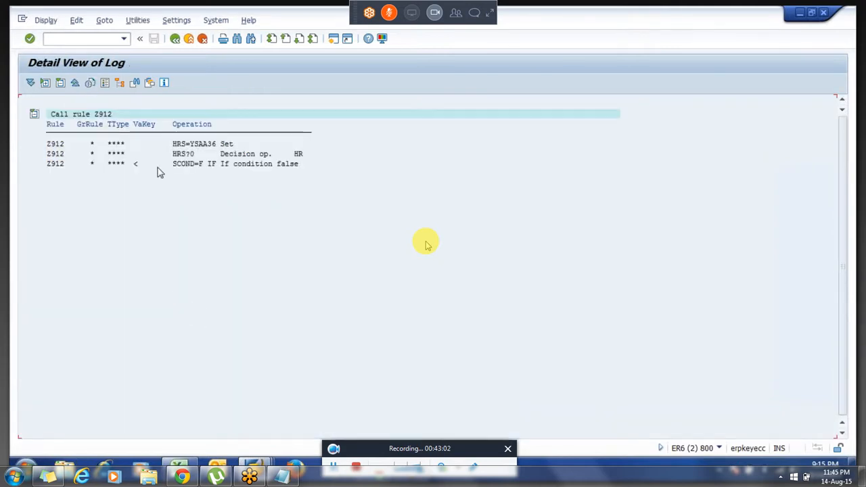
Return to the log tree, collapse the Z912 condition and compare the IF Z912 and ELSE lines for 13.06.2015
click(176, 39)
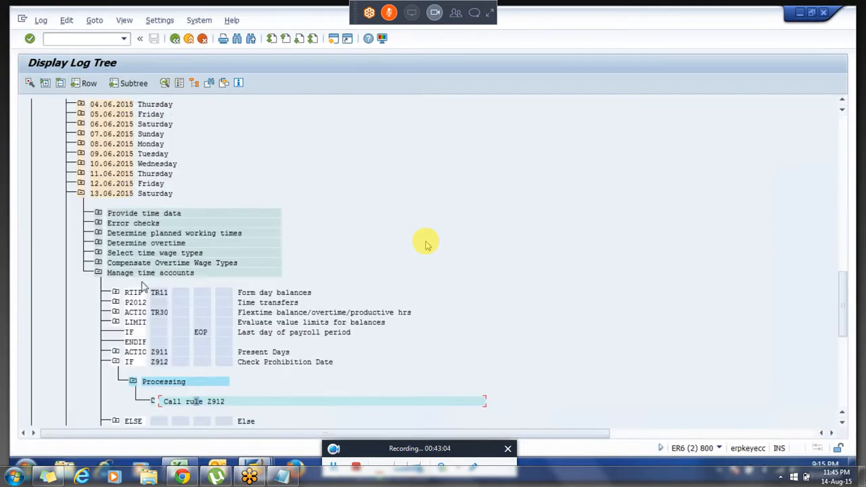
click(116, 362)
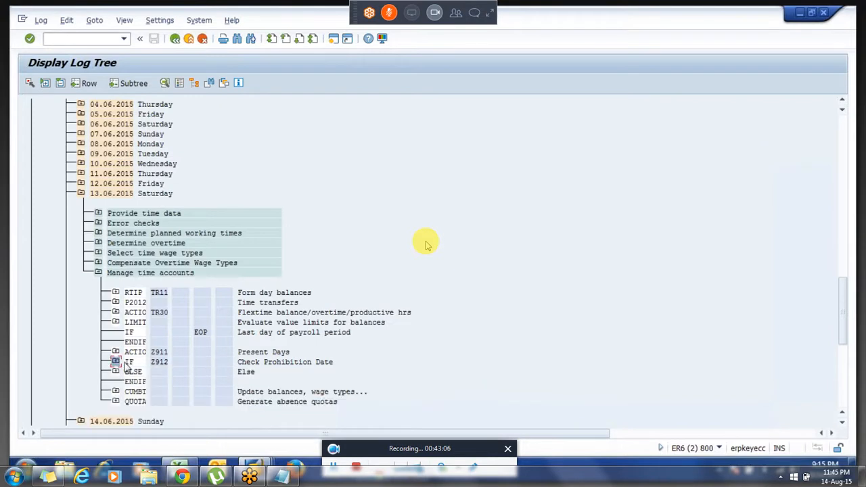
drag(126, 363, 173, 366)
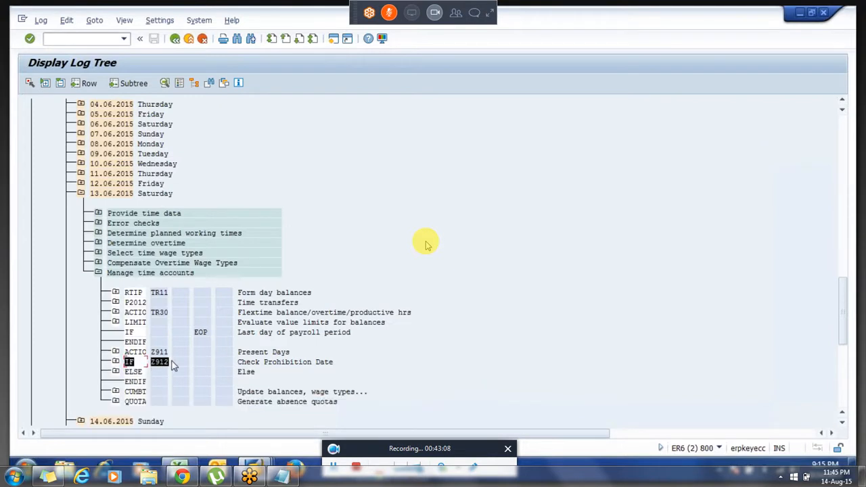
click(126, 373)
drag(133, 371, 148, 373)
click(131, 363)
click(132, 371)
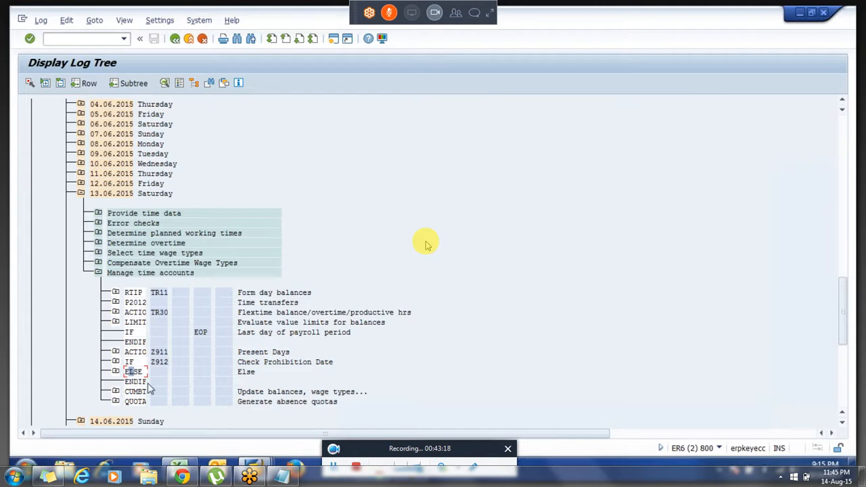
Expand the ELSE branch for 13.06.2015 and examine its ACTIO Z913 line against the Z912 condition
click(116, 372)
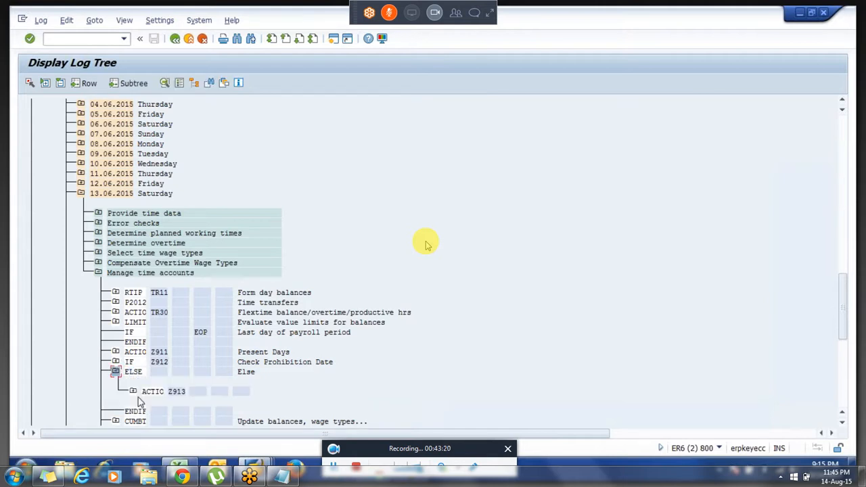
drag(144, 399, 189, 398)
click(190, 398)
click(115, 363)
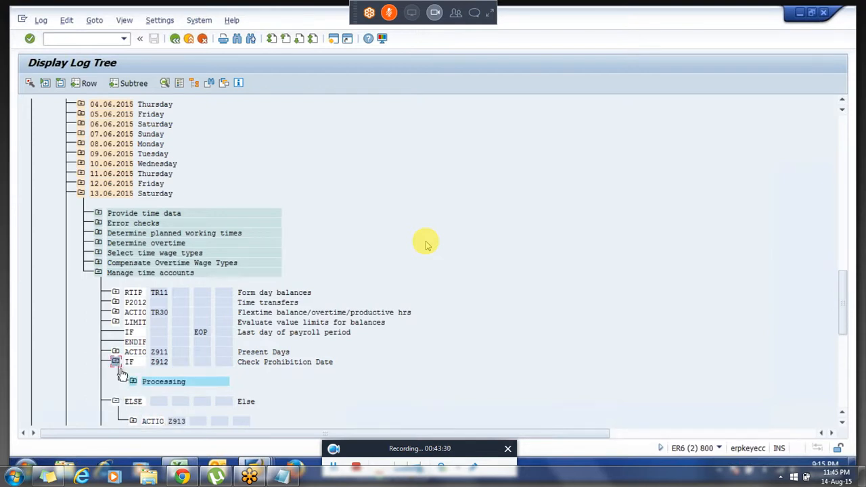
click(115, 362)
click(171, 395)
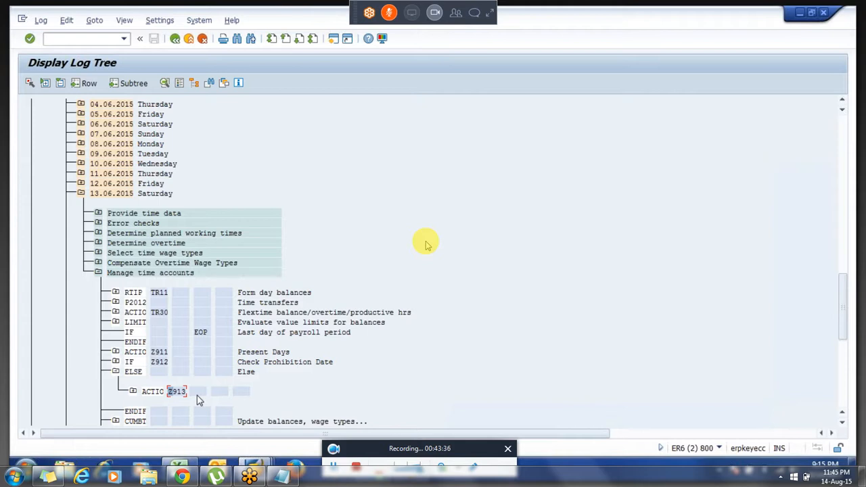
Collapse 13.06.2015 and expand 30.06.2015 down to the Z912 condition and its ACTIO Z910 line
click(82, 194)
click(81, 363)
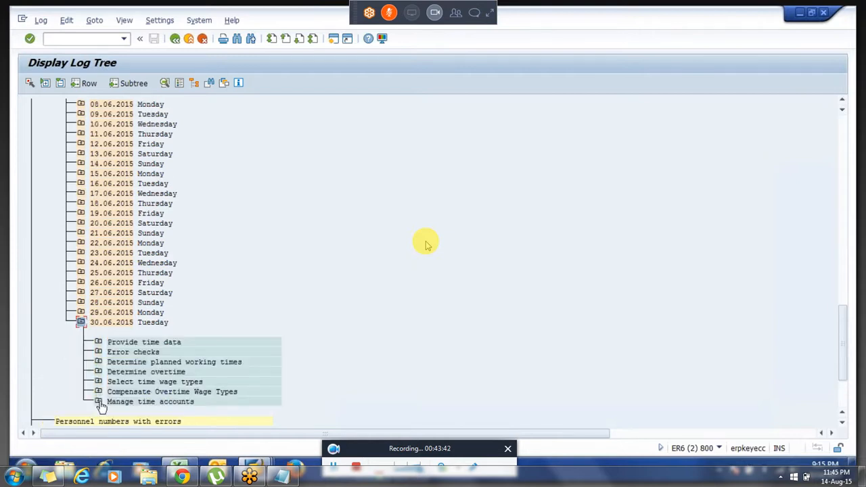
click(99, 402)
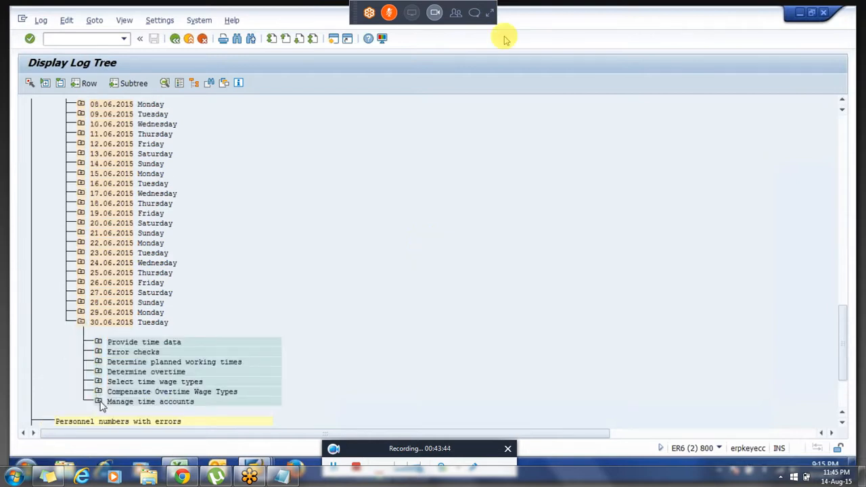
click(475, 15)
click(116, 362)
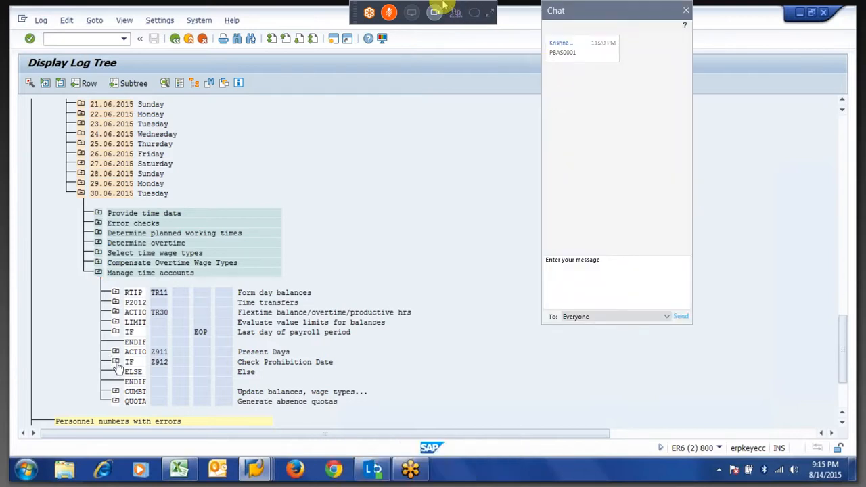
click(473, 13)
drag(143, 394, 191, 397)
click(456, 15)
click(144, 391)
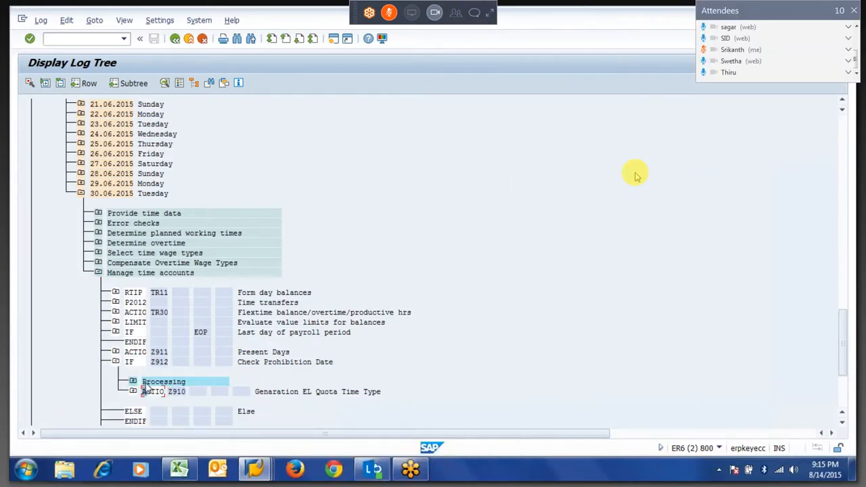
Open the Z912 rule call details for 30.06.2015, examine the SCOND operation and return to the log tree
click(133, 382)
drag(857, 61, 855, 40)
click(188, 405)
drag(176, 166, 220, 168)
drag(856, 39, 854, 100)
click(175, 39)
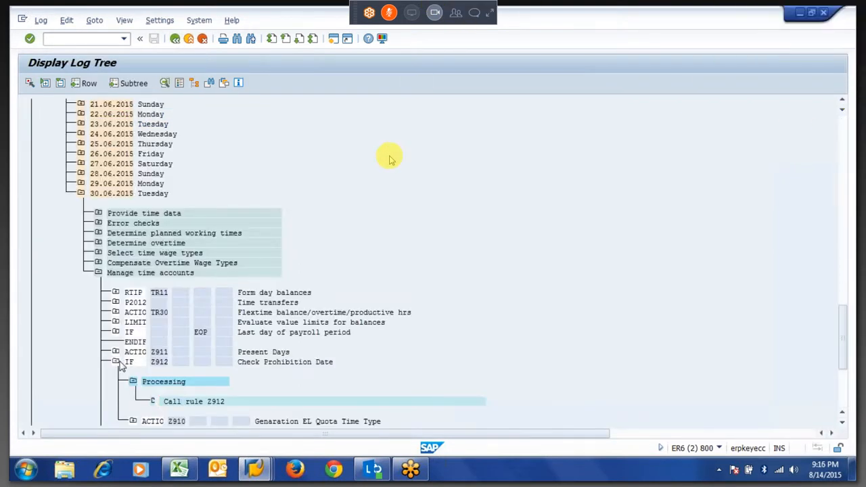
Collapse and re-expand the Z912 condition for 30.06.2015 to review the ACTIO Z910 line beneath it
click(115, 362)
click(116, 362)
drag(150, 394, 199, 395)
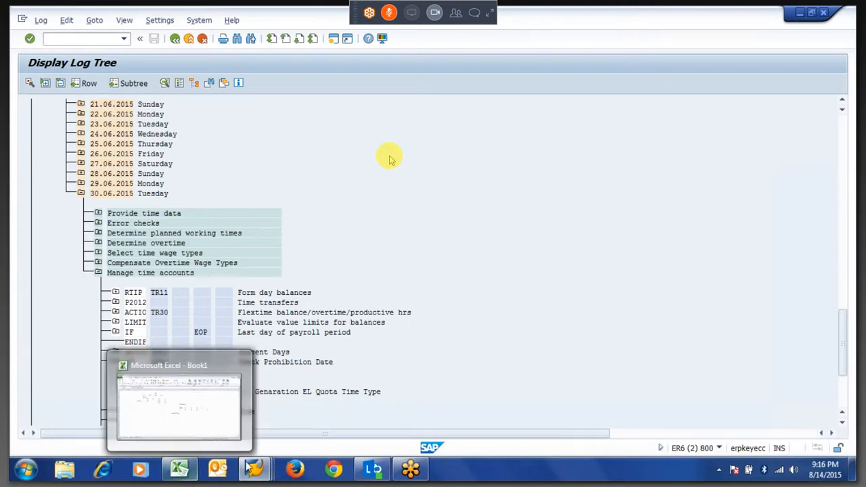
Switch to the schema ZM64 editing session and examine the IF Z912 condition on line 000730
mouse_move(255, 467)
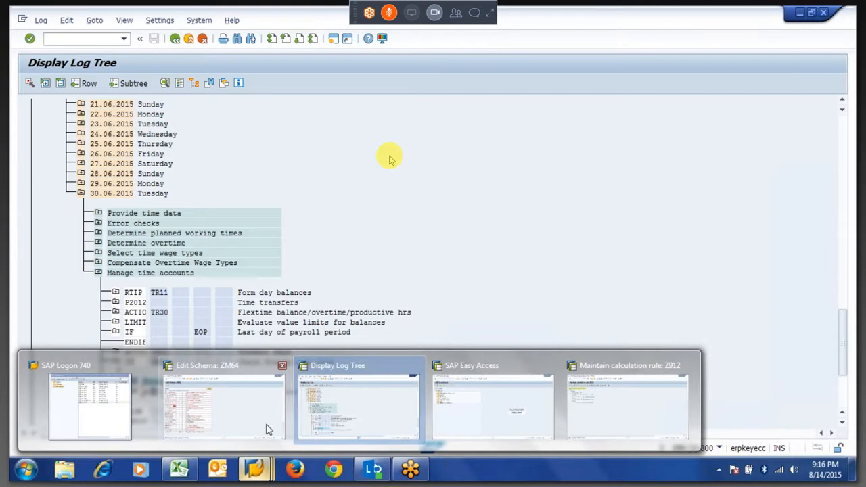
click(267, 430)
click(73, 228)
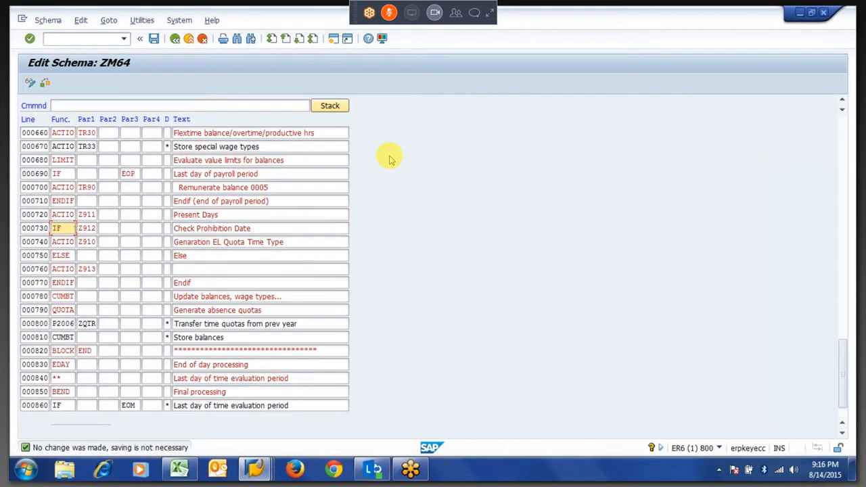
key(Tab)
drag(80, 229, 98, 230)
click(95, 230)
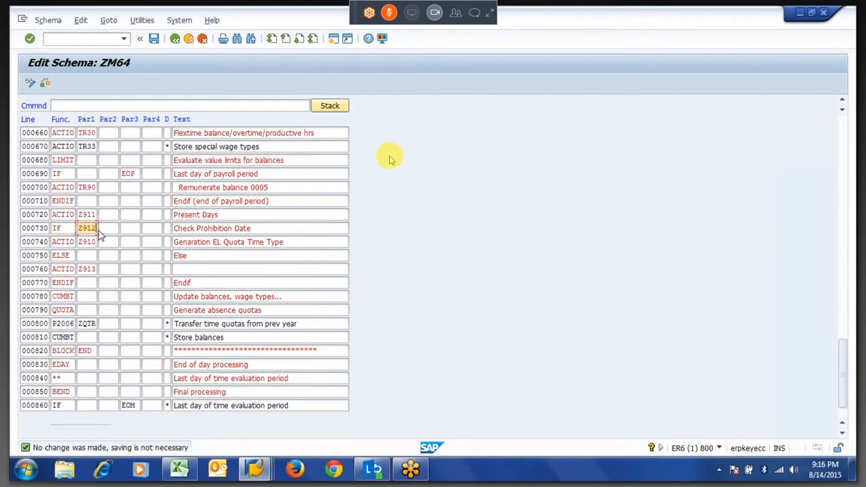
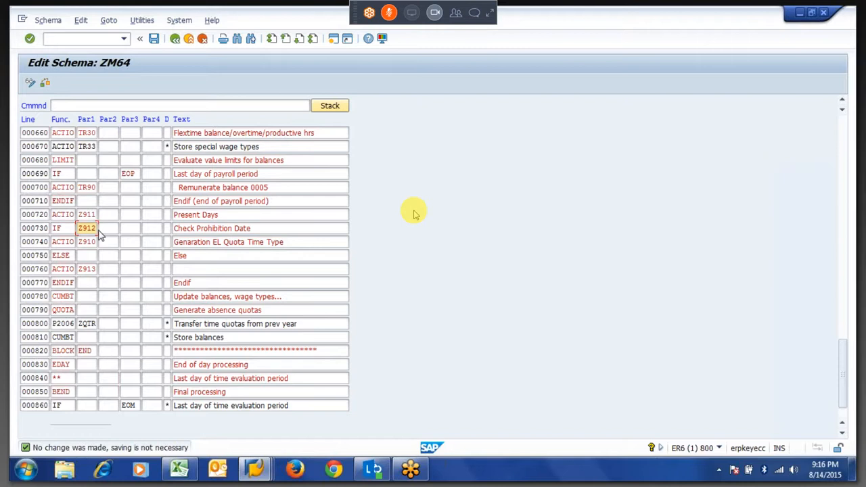
Examine the ACTIO Z910, ELSE and ACTIO Z913 lines of the Z912 condition in schema ZM64
click(73, 257)
drag(98, 243, 101, 274)
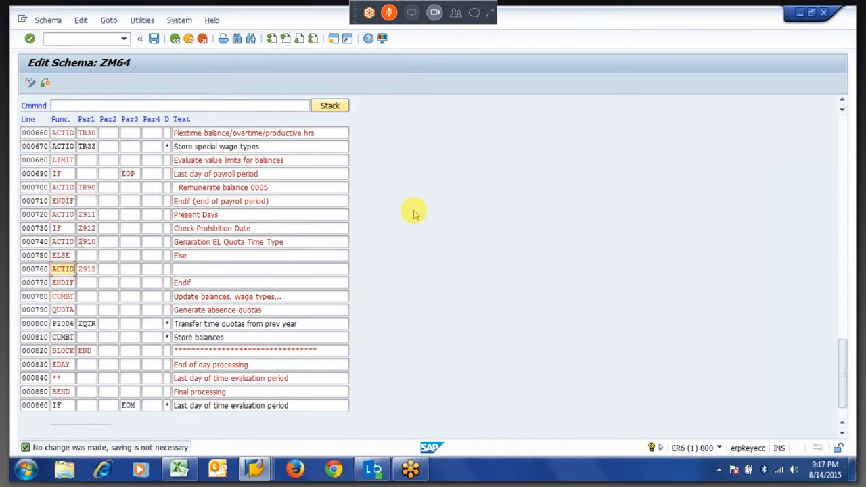
drag(79, 242, 105, 247)
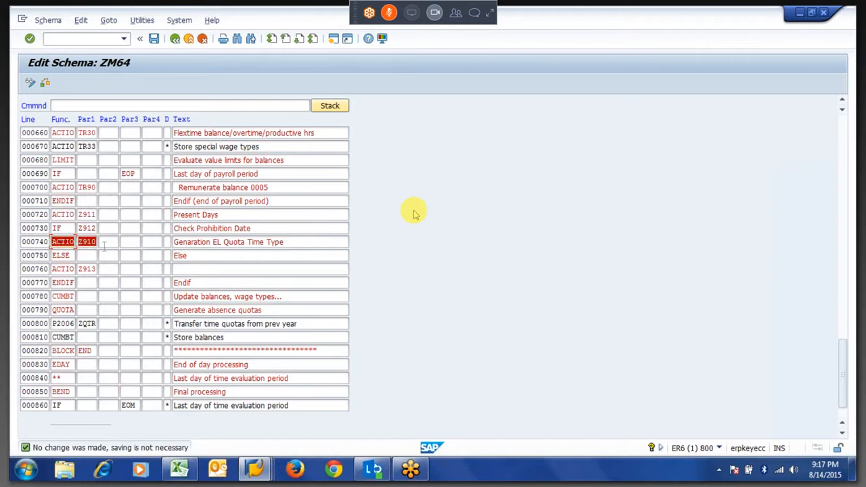
click(58, 255)
drag(54, 269, 103, 271)
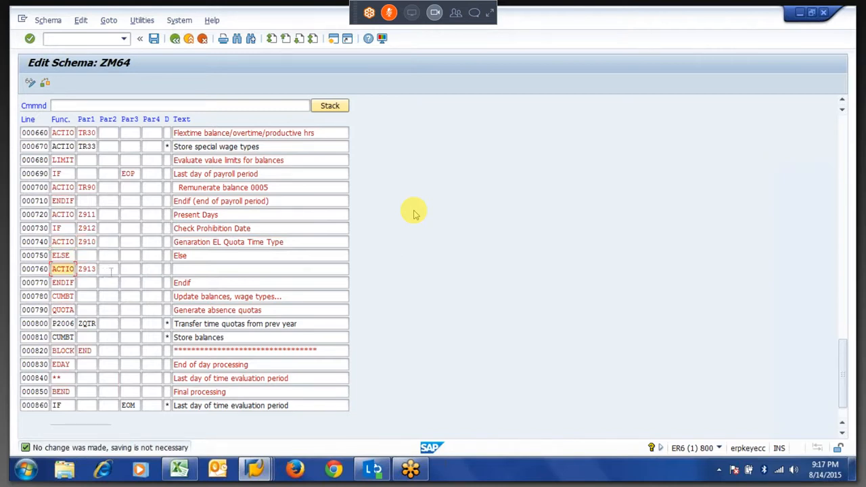
click(111, 270)
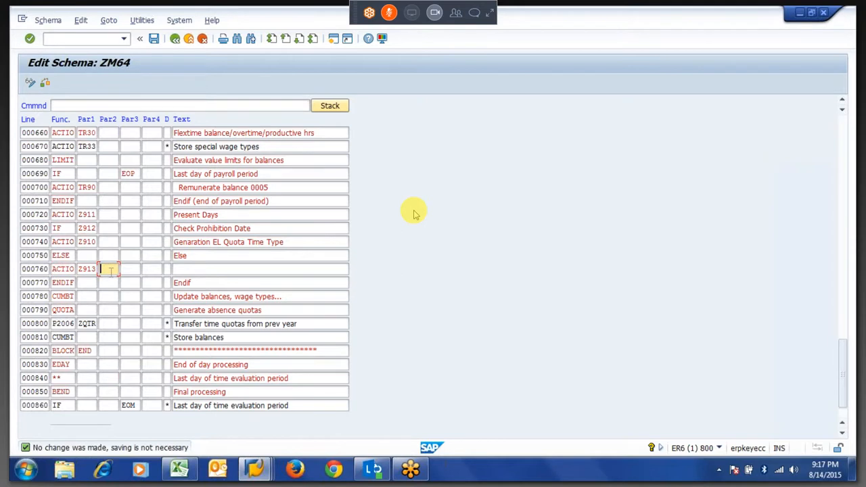
key(ctrl+s)
click(851, 254)
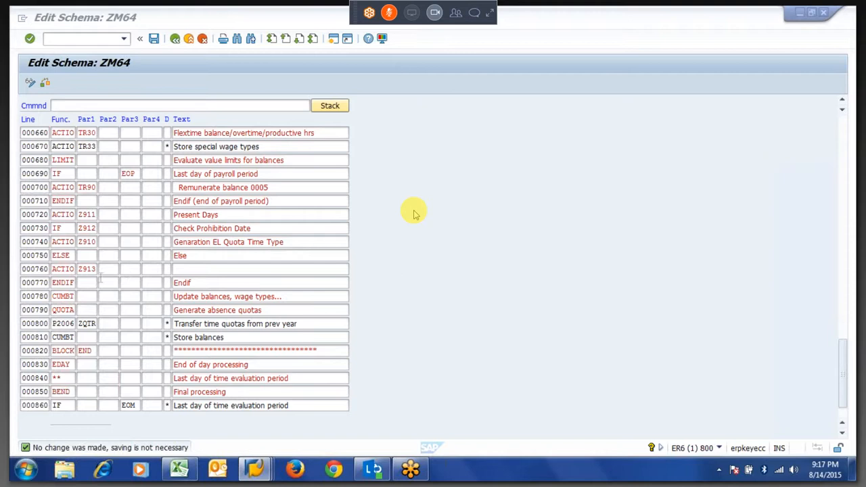
click(80, 269)
double_click(86, 269)
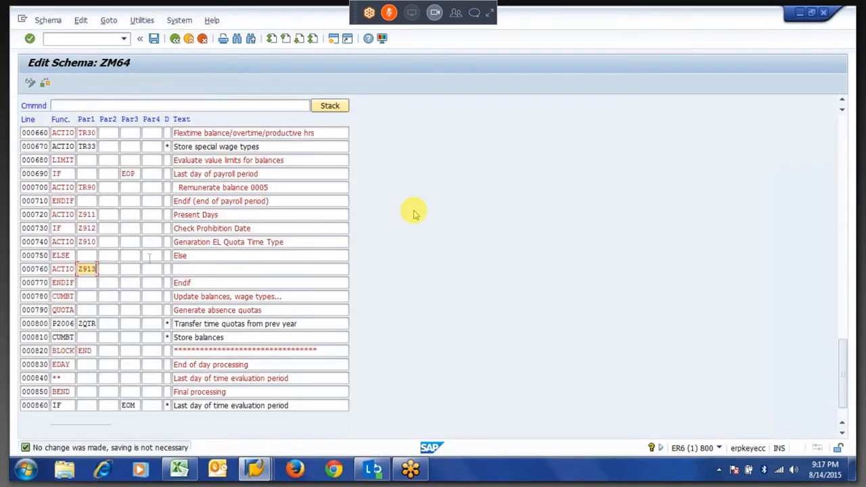
Review the whole IF Z912 to ENDIF block in schema ZM64, lines 000730 to 000770
key(alt+Tab)
click(58, 228)
key(Tab)
click(96, 230)
click(59, 243)
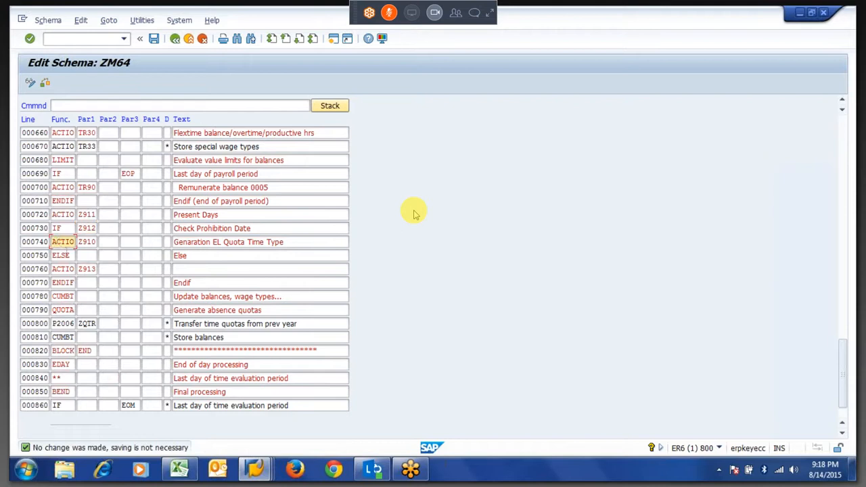
key(Down)
key(Down)
key(Down)
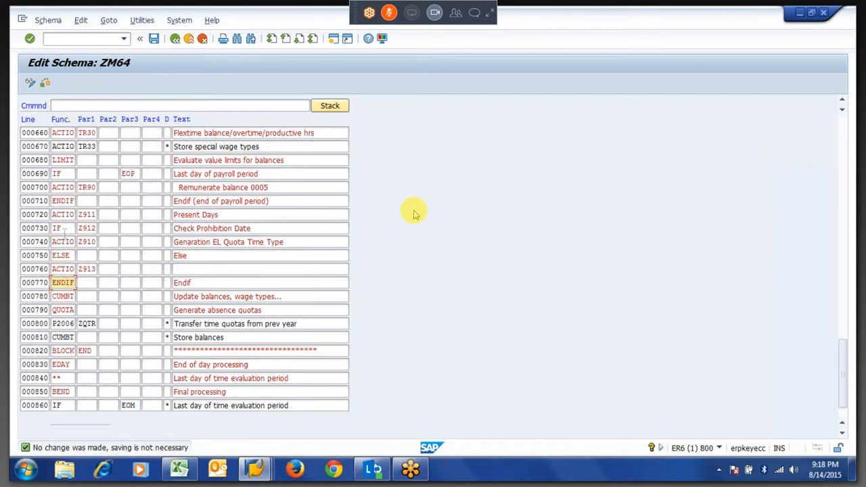
drag(57, 228, 126, 284)
key(Tab)
key(shift+End)
click(97, 230)
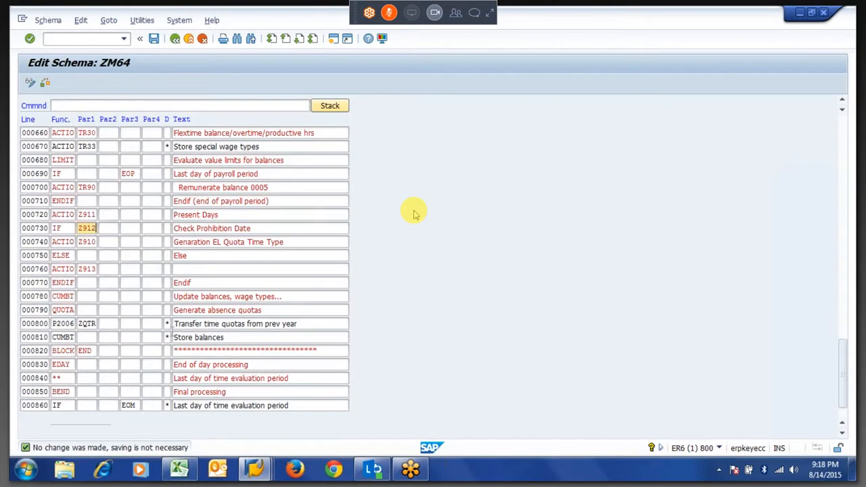
Switch to the calculation rule Z912 session and highlight the HRS=YSAA36 operation
key(alt+Tab)
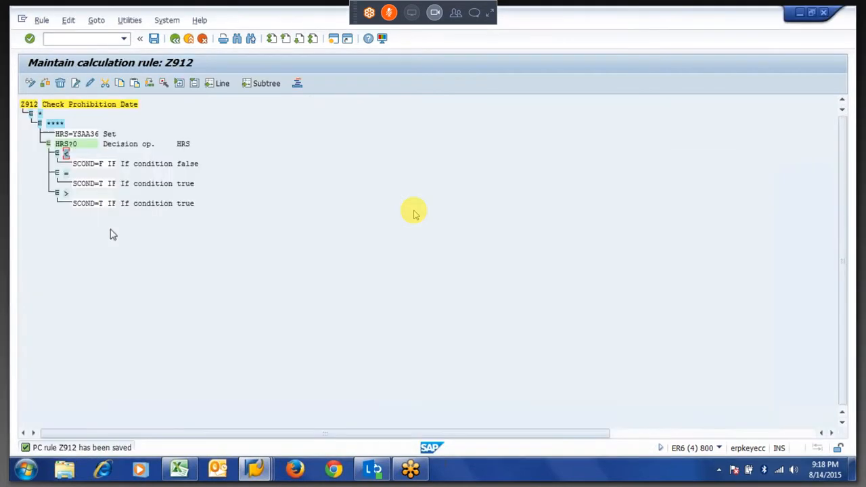
drag(72, 134, 97, 138)
key(ctrl+c)
Switch to the Excel workbook Book1 and slightly widen column K, which holds the HRS=Y notes
mouse_move(179, 471)
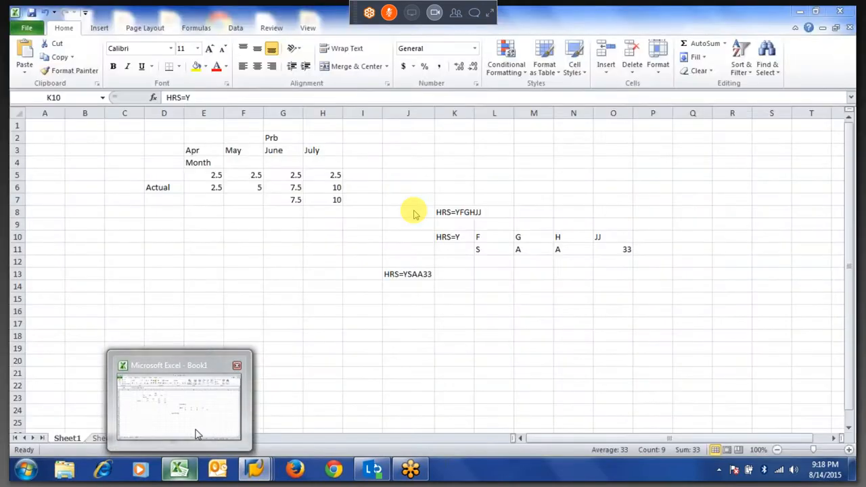
click(198, 434)
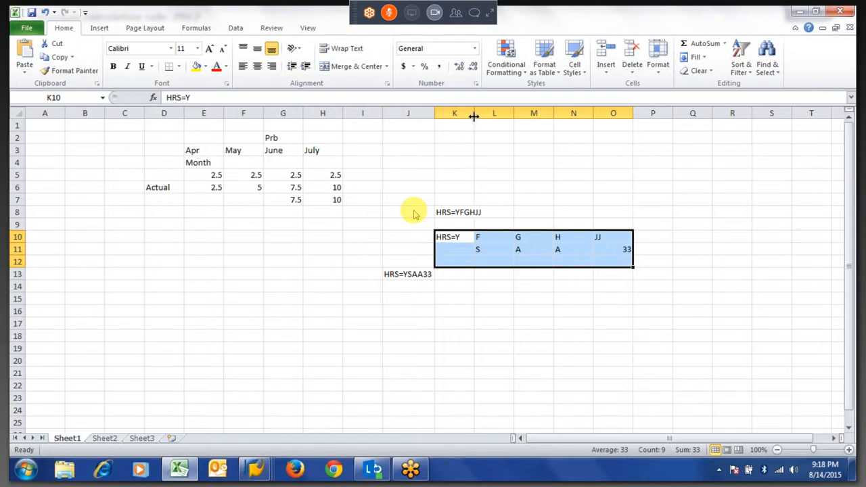
drag(474, 116, 485, 116)
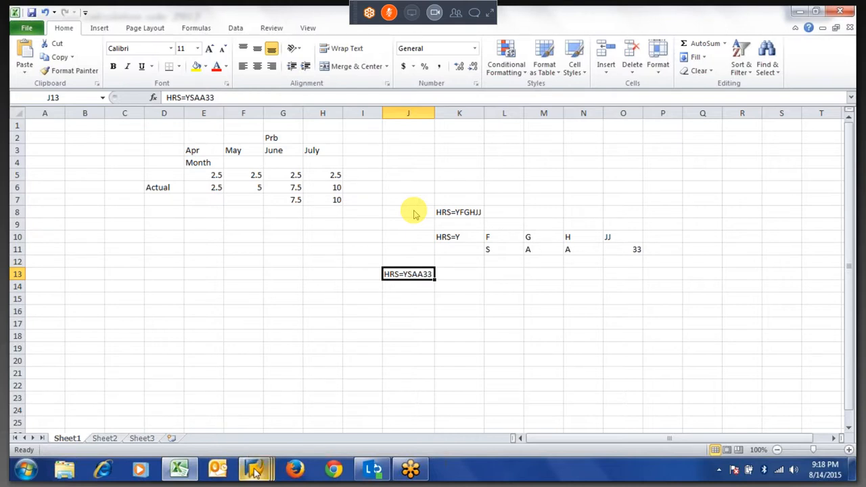
Switch from Excel to the Personnel Calculation Rules session in SAP and open the source text of rule Z910 for changing
mouse_move(255, 473)
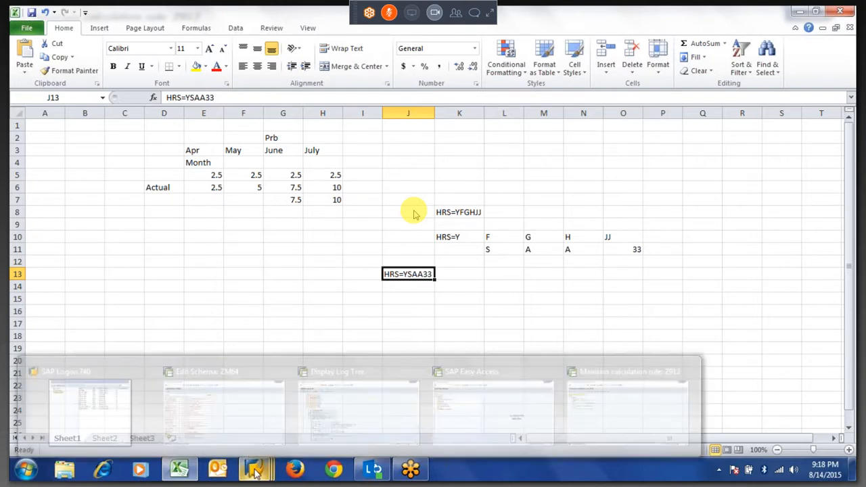
mouse_move(349, 422)
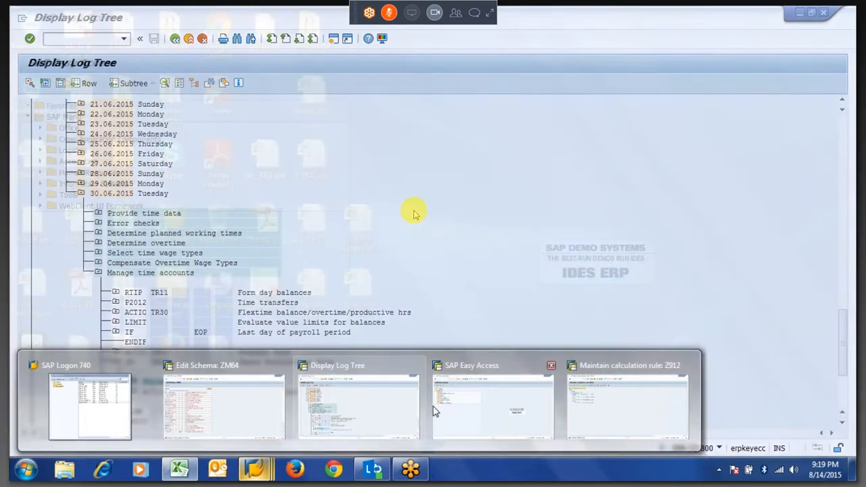
click(433, 406)
text(Z9)
key(Down)
key(Return)
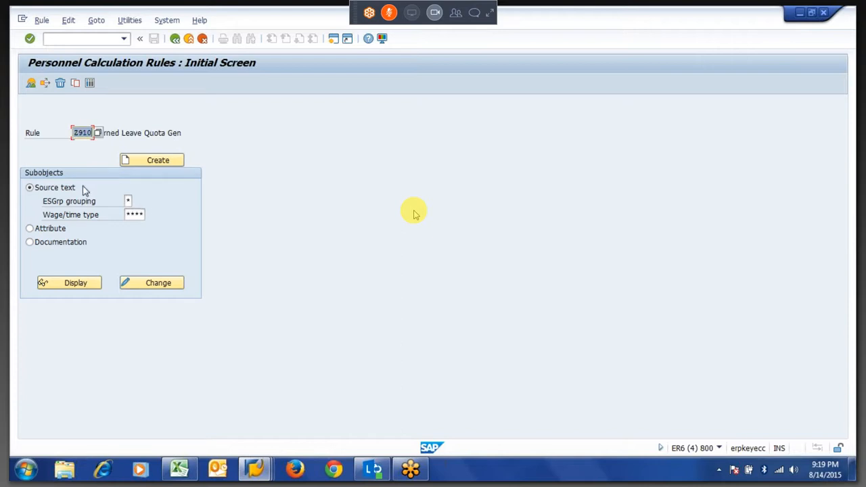
click(150, 285)
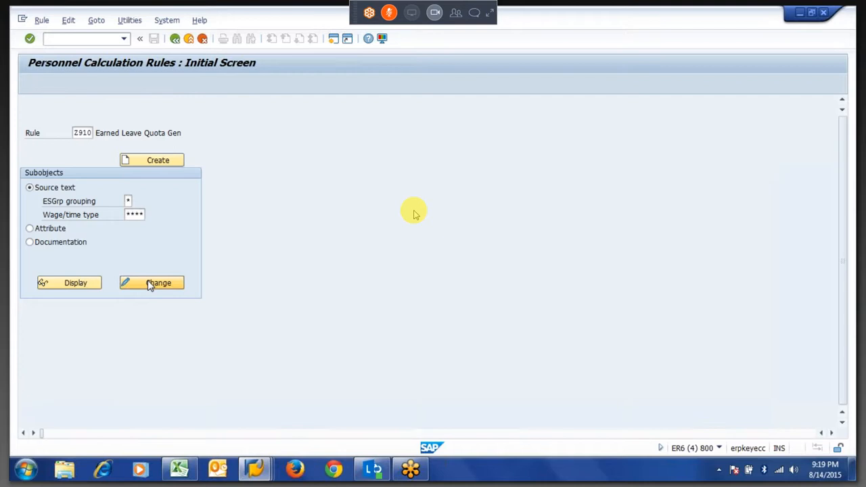
Examine the VARSTLDYPP decision in rule Z910, its LEAVE operation under N and the HRS=MZ902 operation under Y
drag(56, 136, 103, 138)
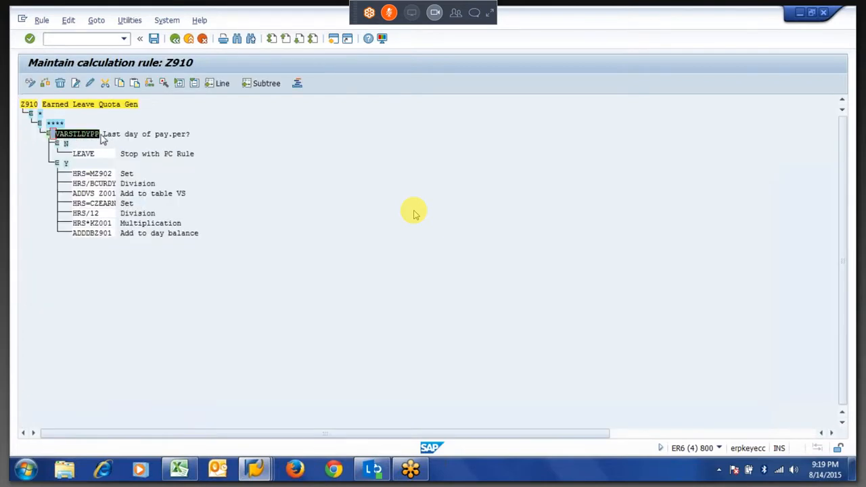
key(ctrl+c)
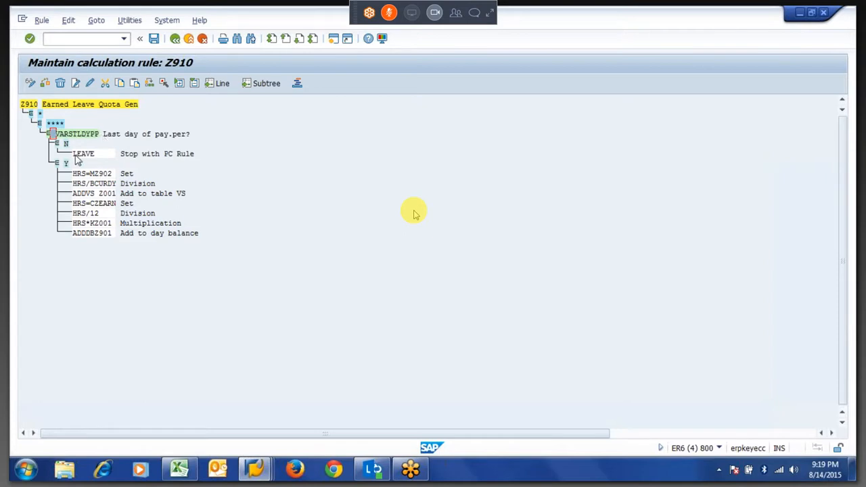
click(74, 155)
drag(74, 175, 116, 181)
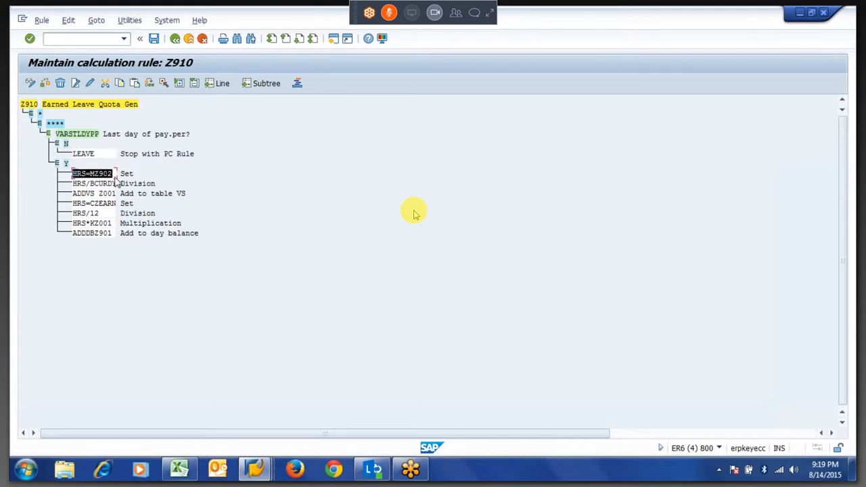
click(116, 180)
click(98, 174)
drag(100, 174, 116, 178)
key(ctrl+c)
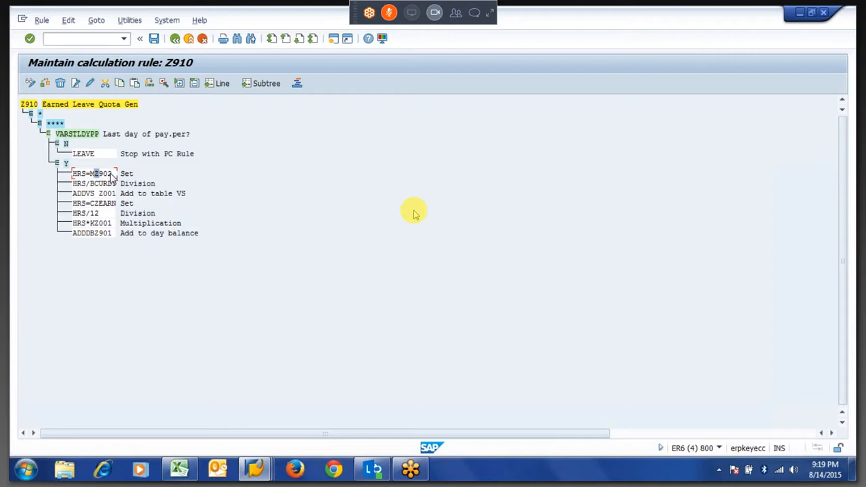
Examine how rule Z910 divides by HRS/BCURDY, stores the result with ADDVS Z001 and reads the constant with HRS=CZEARN
click(105, 175)
click(102, 185)
drag(56, 135, 91, 138)
click(106, 185)
drag(100, 195, 117, 196)
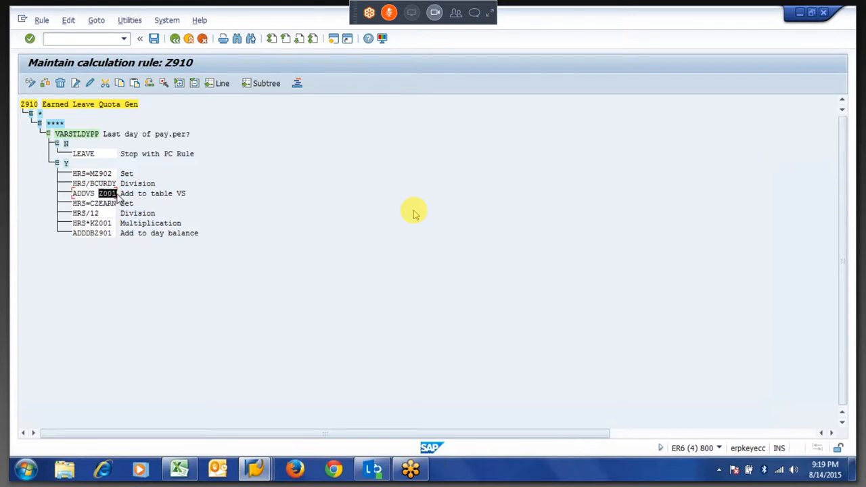
key(ctrl+c)
drag(90, 204, 117, 210)
key(ctrl+c)
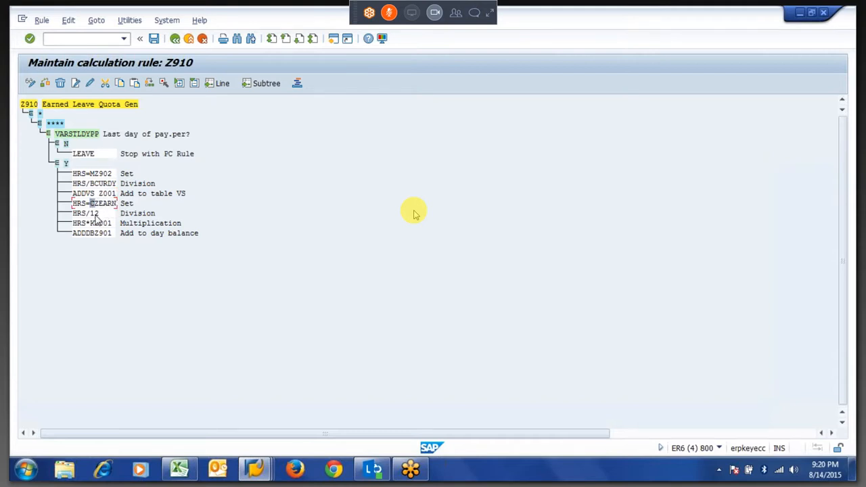
Examine the HRS/12, HRS*KZ001 and ADDDBZ901 operations that end the Y branch of rule Z910
click(98, 204)
click(96, 214)
click(92, 224)
drag(101, 193, 114, 195)
click(88, 223)
click(106, 223)
click(97, 235)
drag(97, 235, 119, 242)
click(119, 240)
key(Return)
Leave rule Z910 and open the source text of rule Z913 for changing
key(F3)
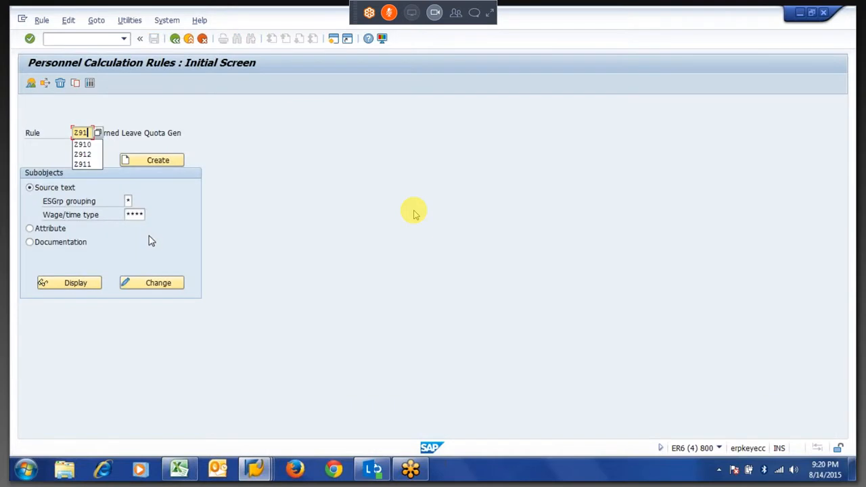
text(Z913)
key(Return)
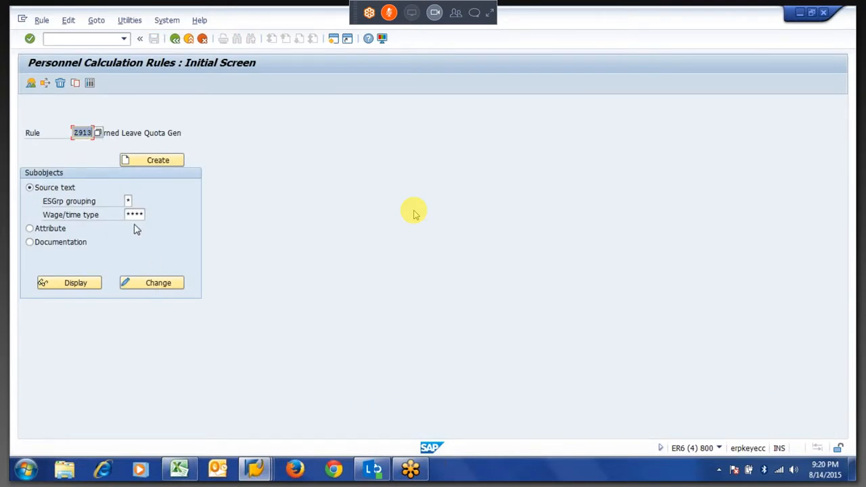
click(149, 289)
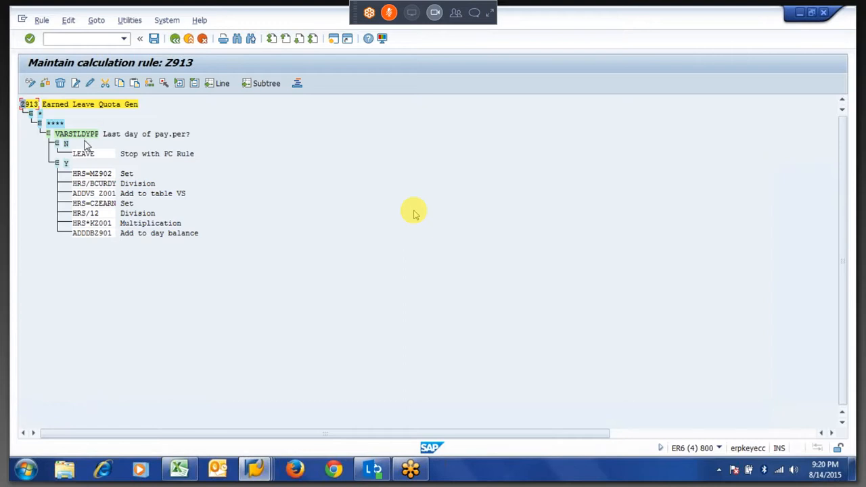
Highlight the time type Z901 in the ADDDBZ901 operation of rule Z913
click(103, 236)
drag(95, 237, 113, 236)
drag(98, 233, 114, 235)
drag(97, 234, 116, 237)
Switch to the Maintain Table Views session and open the view V_T555A for maintenance
click(258, 469)
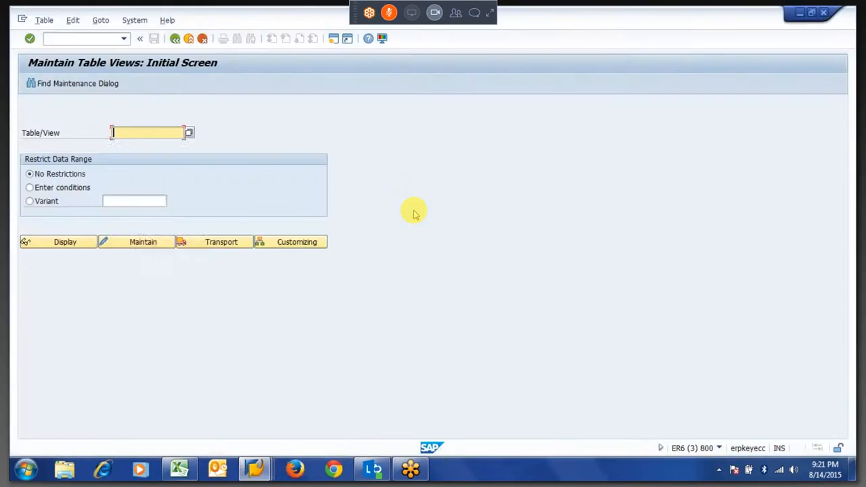
text(V_t)
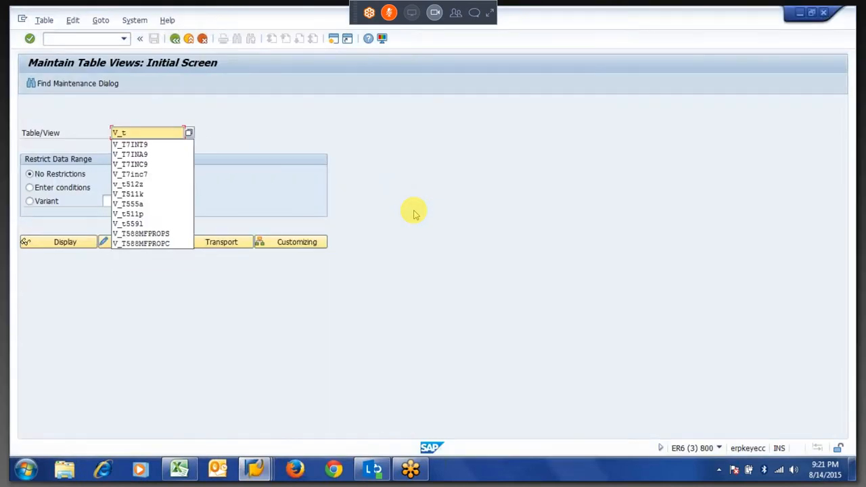
text(55)
key(Down)
key(Return)
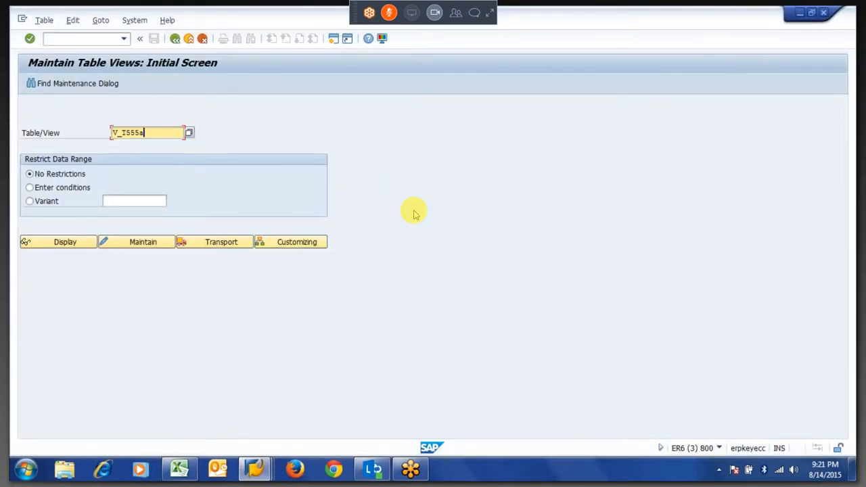
key(Return)
click(144, 242)
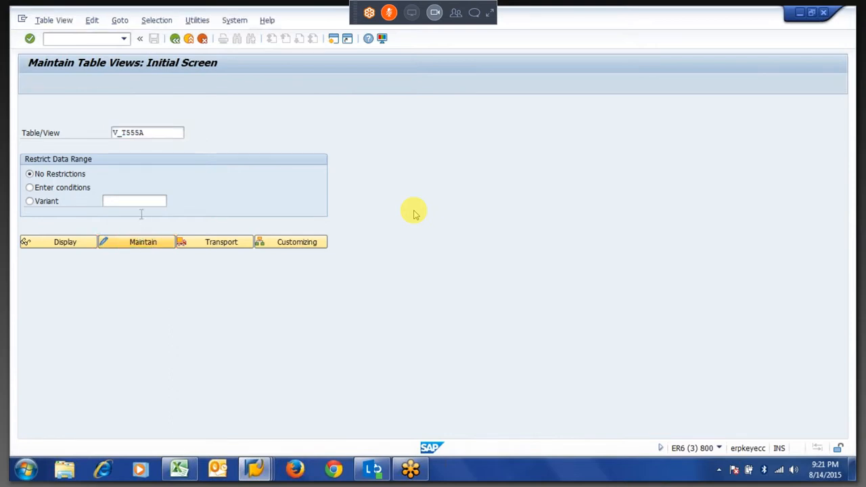
Create a new time type entry Z903 for PS grouping 01 with the description Store EL Quota
key(F5)
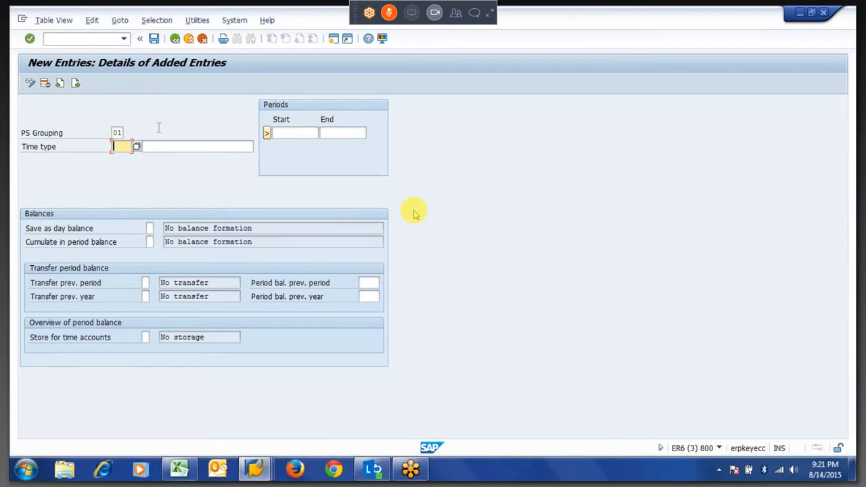
text(z902)
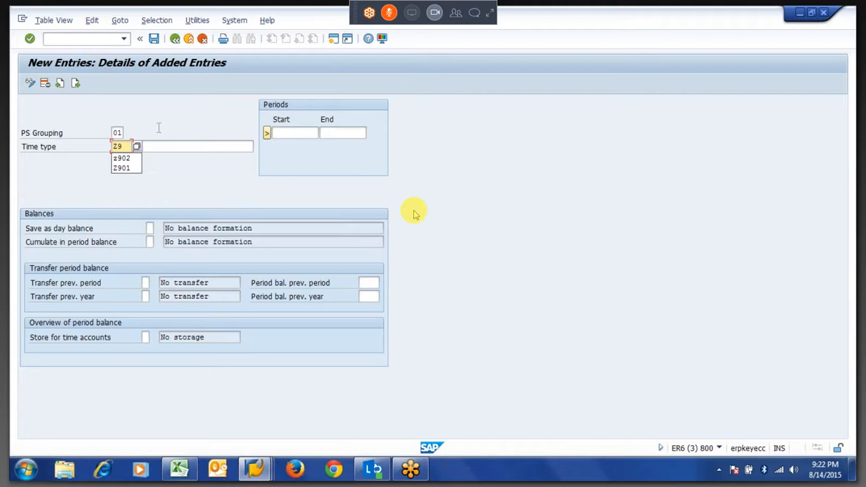
key(BackSpace)
text(3)
key(Tab)
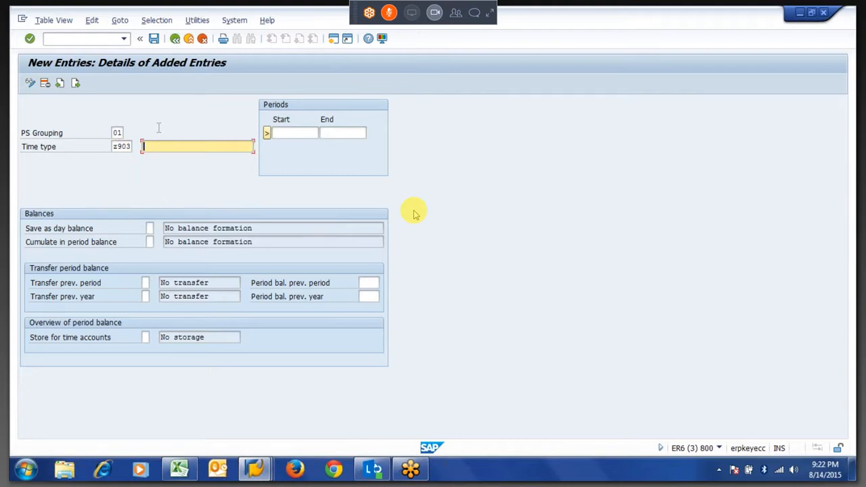
text(Store)
text(EL Quota)
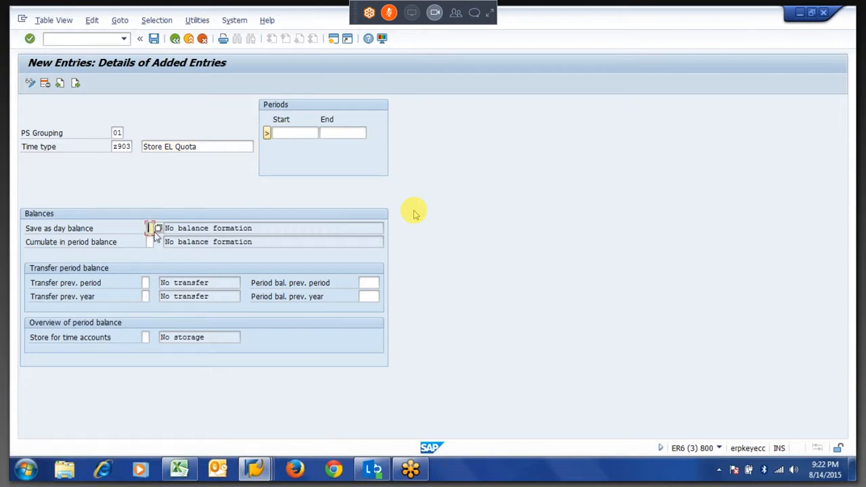
Set the validity period of time type Z903 from 01.04.2010 to 31.12.9999
click(288, 131)
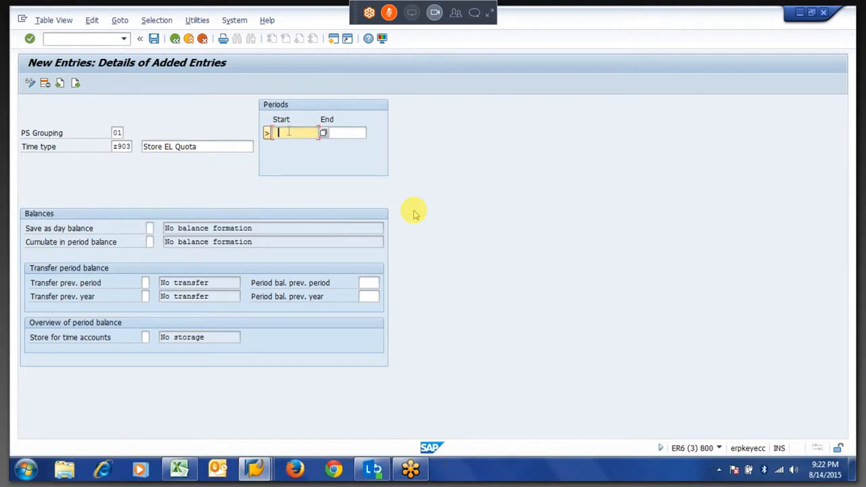
key(Down)
key(Tab)
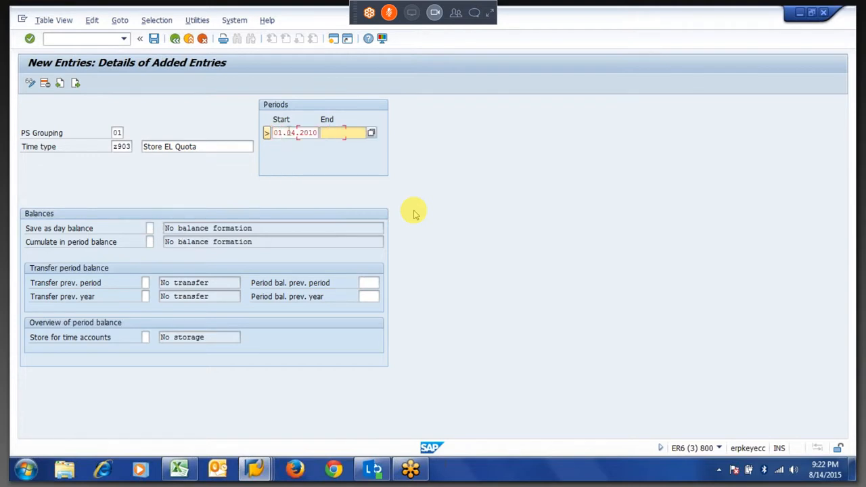
key(Down)
key(Tab)
key(Tab)
key(Tab)
key(Tab)
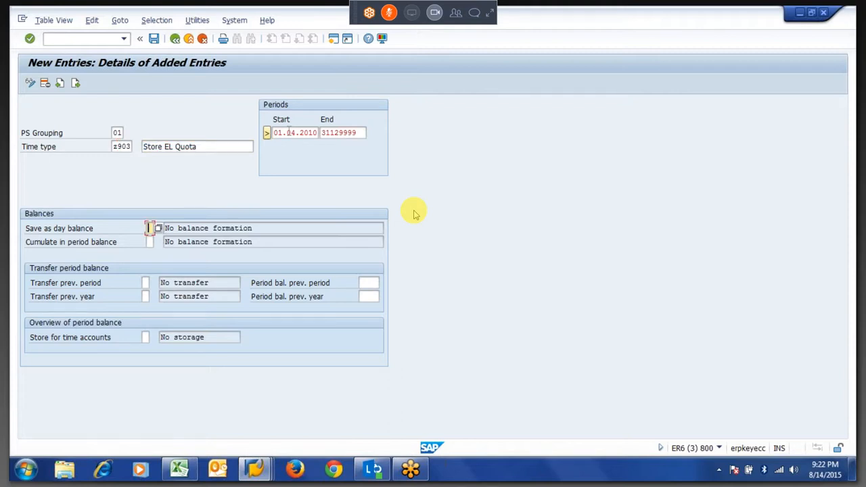
Set saving as day balance, cumulating in period balance and transfer from the previous period to 1 for time type Z903
text(1)
key(Tab)
text(1)
key(Tab)
text(1)
click(289, 134)
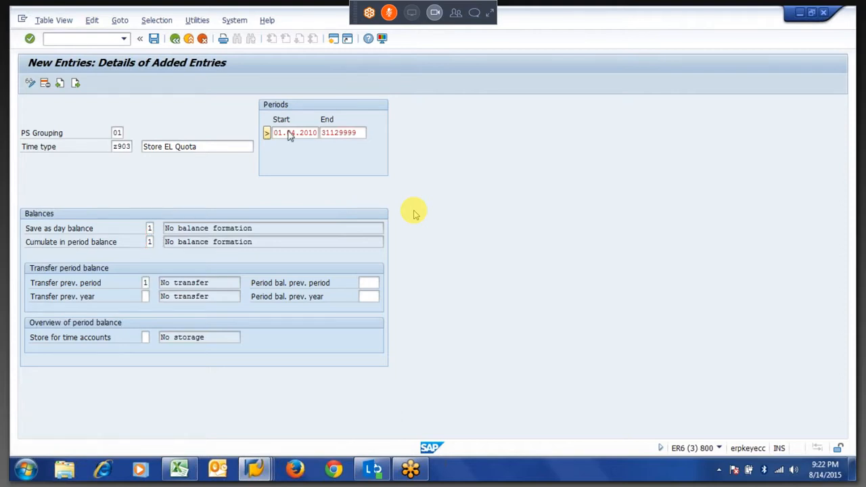
key(Return)
Check the balance formation and previous-period transfer settings, and save the new time type Z903
click(51, 288)
click(150, 242)
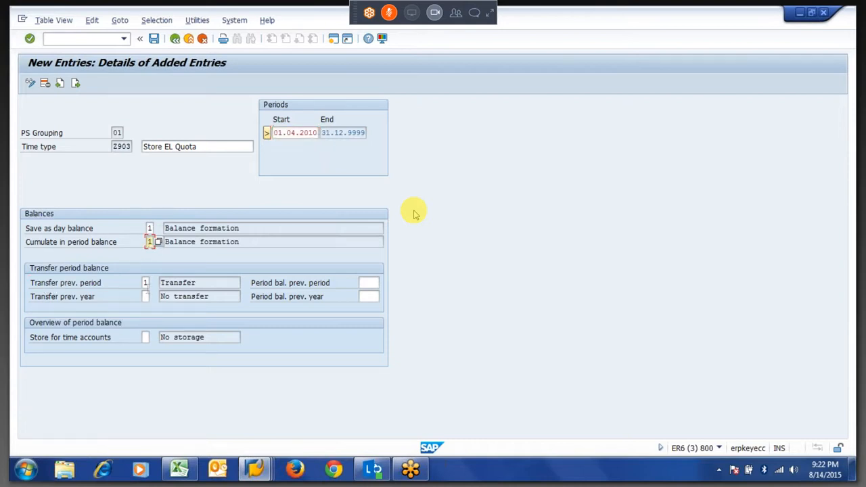
key(Tab)
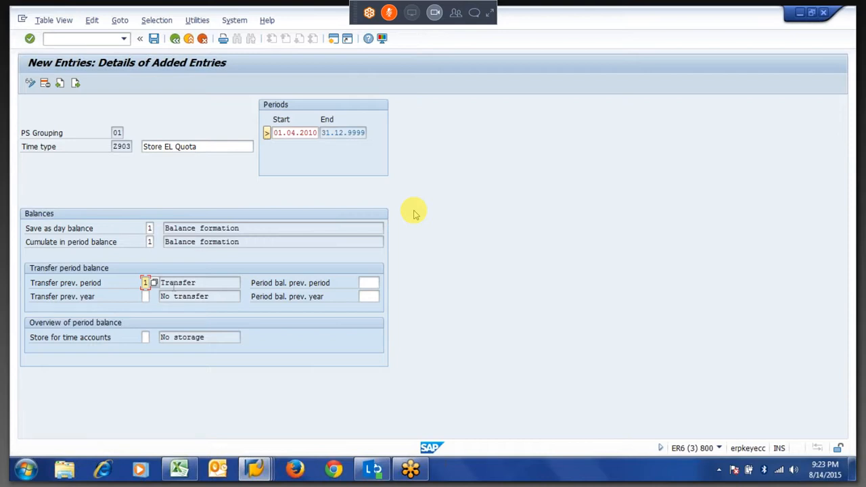
key(Return)
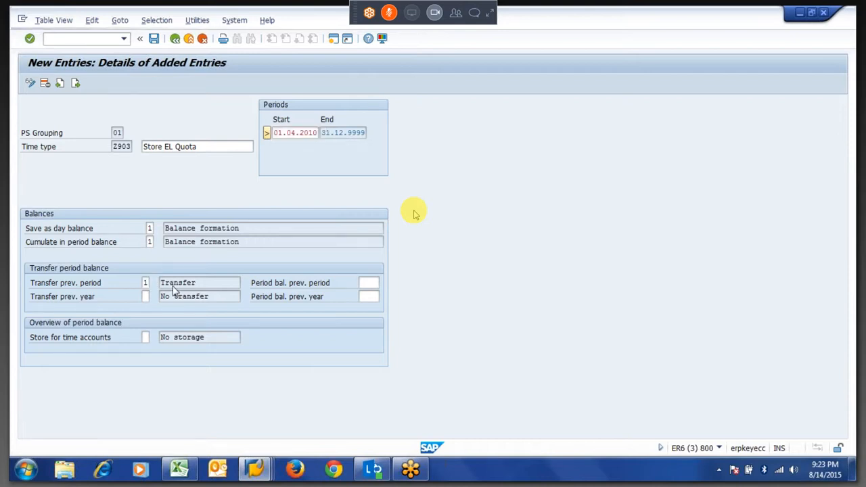
key(ctrl+s)
key(ctrl+s)
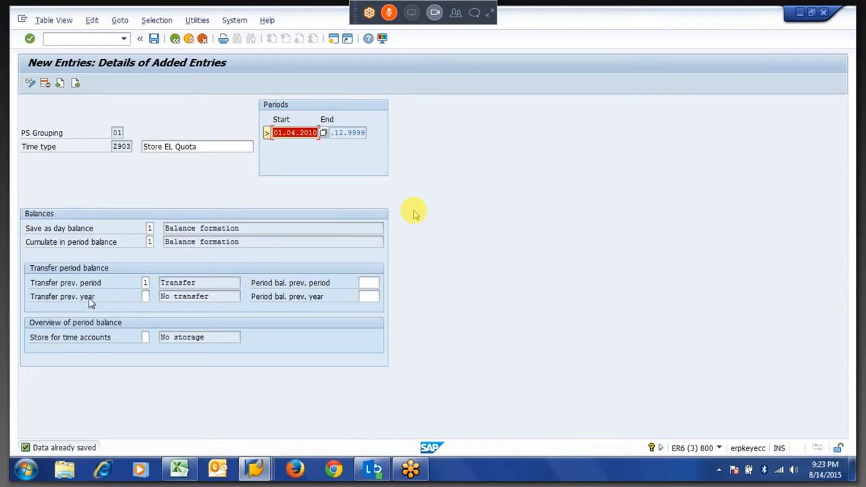
Review the transfer, period balance and time account storage fields of time type Z903, and return to the time types overview
click(145, 298)
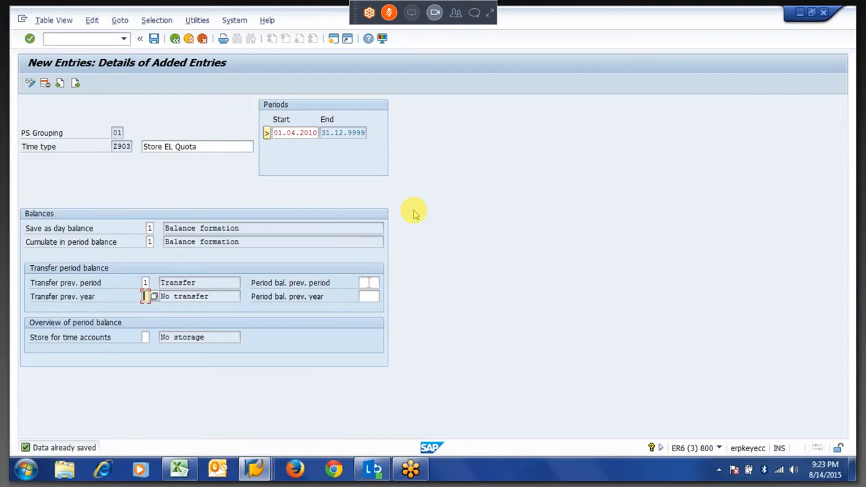
click(366, 283)
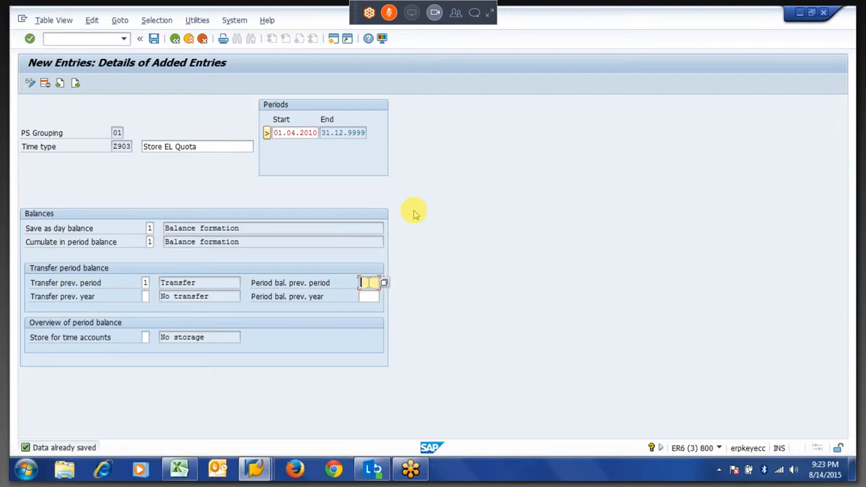
click(369, 297)
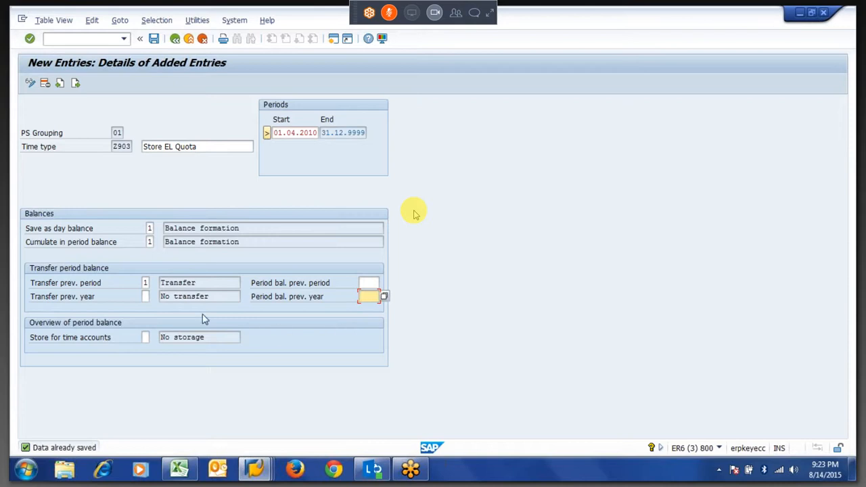
click(146, 337)
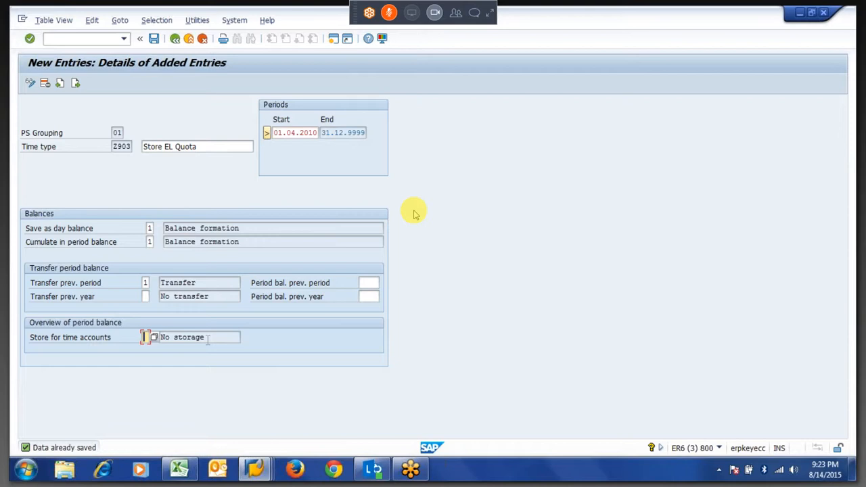
click(146, 283)
drag(115, 147, 130, 147)
click(127, 147)
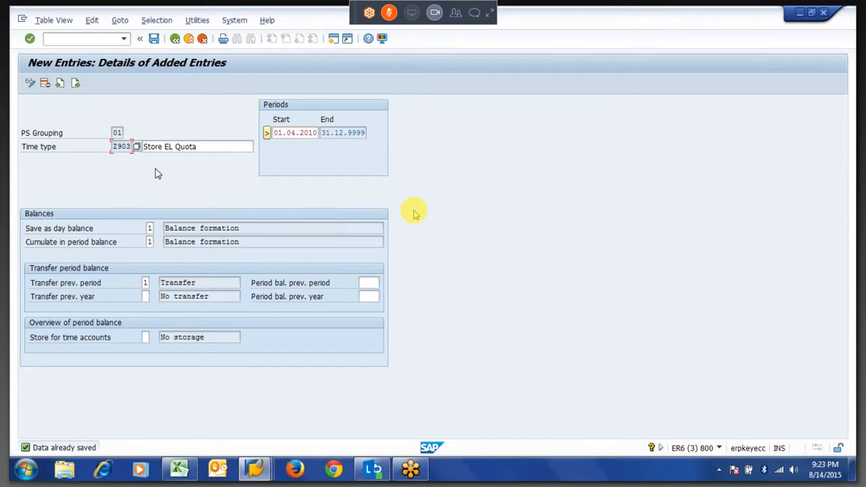
key(F3)
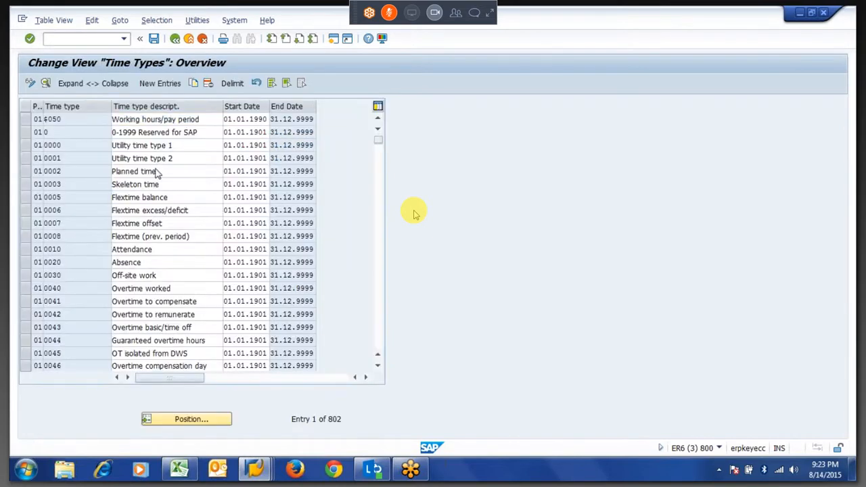
Leave the time types table and change the final operation of calculation rule Z913 to ADDMBZ903
key(F3)
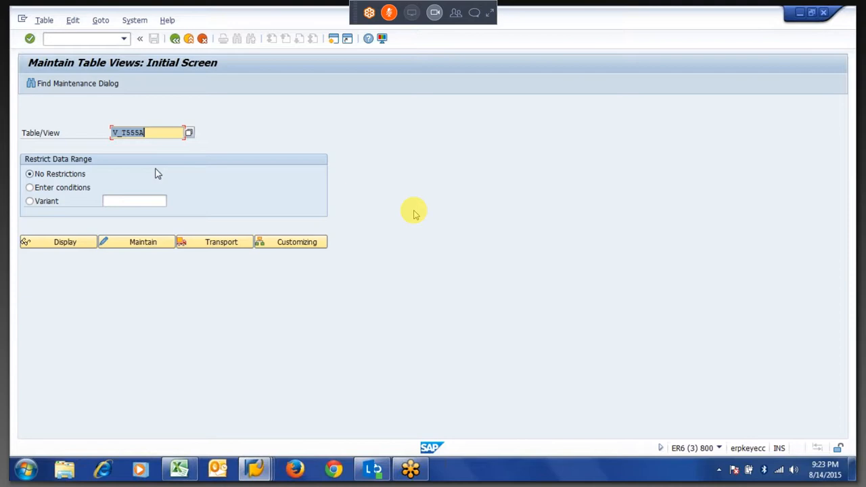
key(alt+Tab)
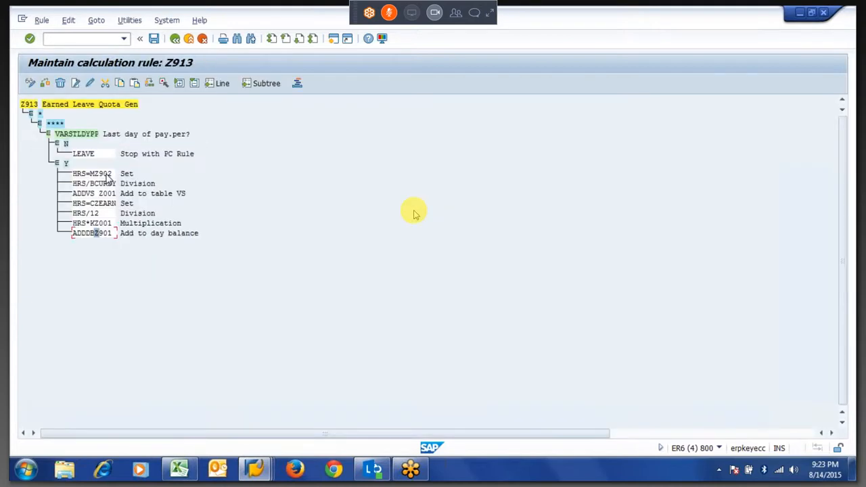
click(104, 184)
click(101, 226)
click(89, 233)
click(91, 84)
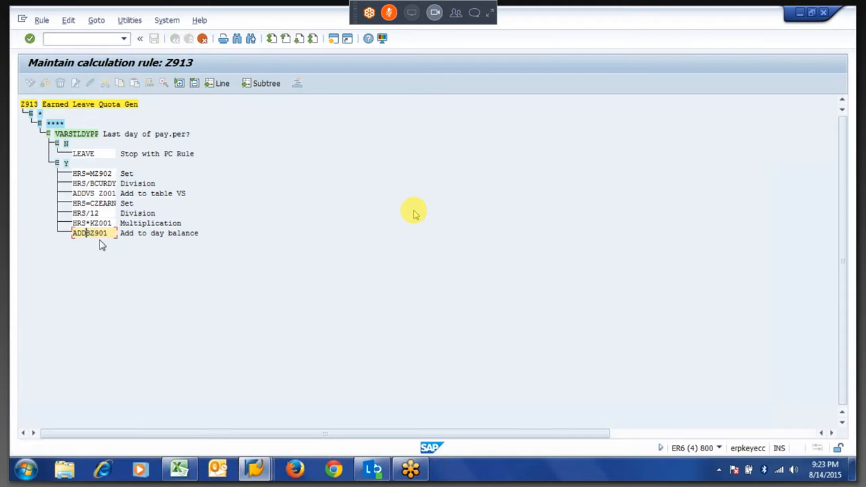
key(Right)
key(Right)
key(Right)
key(Right)
key(Right)
key(BackSpace)
text(3)
key(Return)
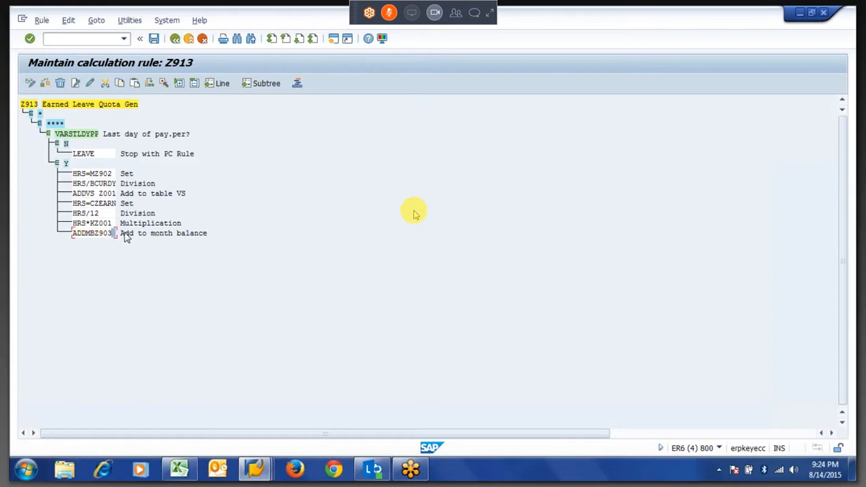
Check the month balance operation at the end of rule Z913 and save the rule
drag(122, 233, 210, 246)
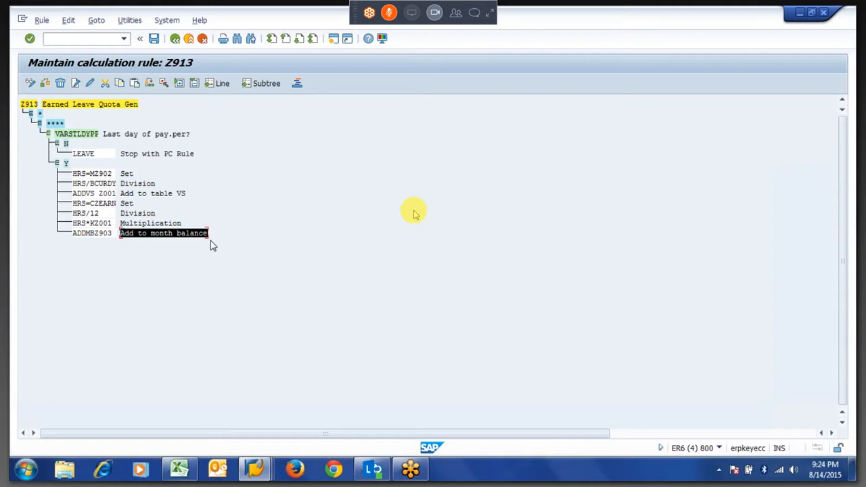
key(ctrl+c)
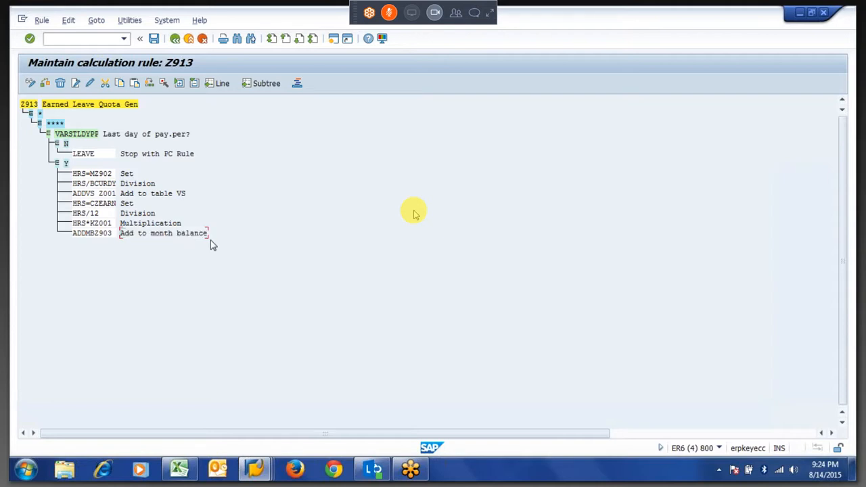
drag(21, 104, 156, 206)
key(ctrl+s)
key(Return)
drag(96, 237, 104, 236)
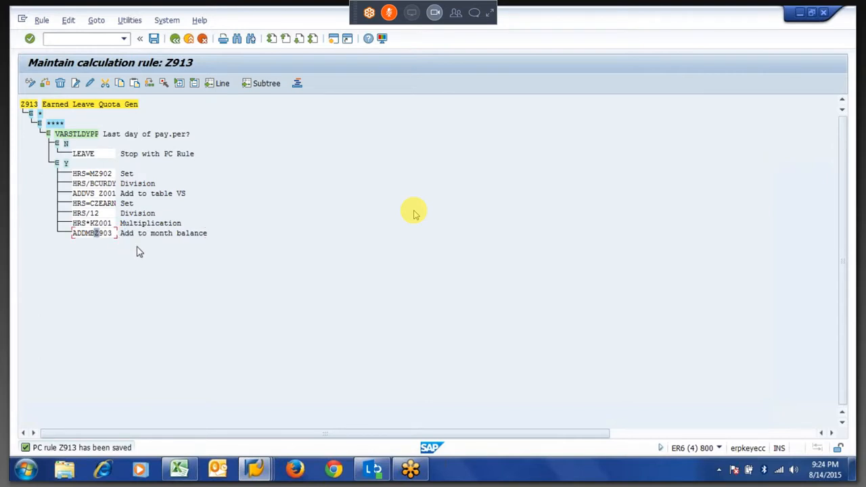
Leave the rule editor, return to the time evaluation session and rerun the evaluation with schema ZM64
key(F3)
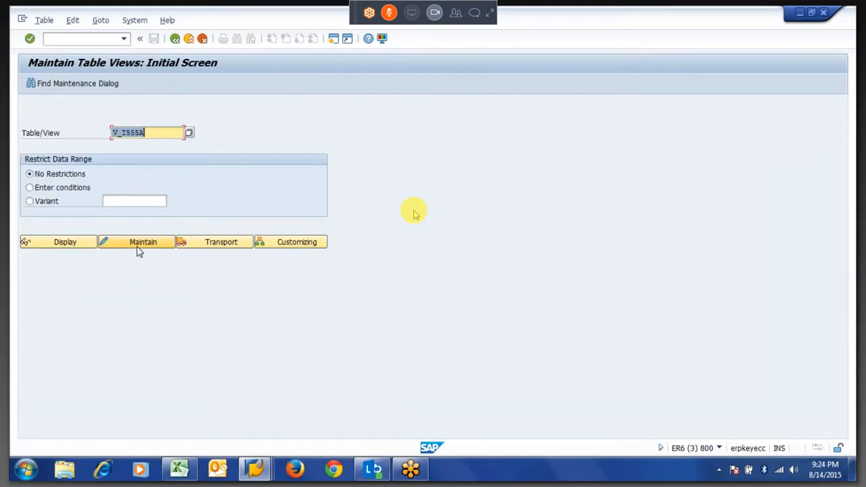
key(alt+t)
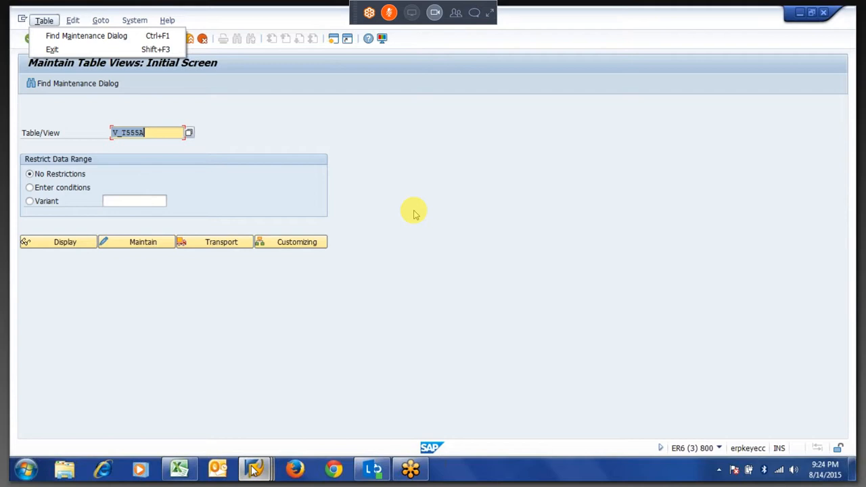
key(Escape)
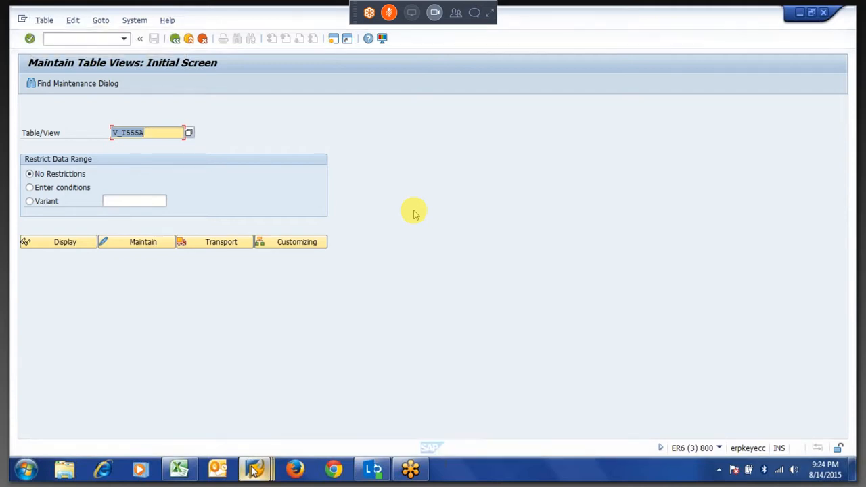
click(254, 471)
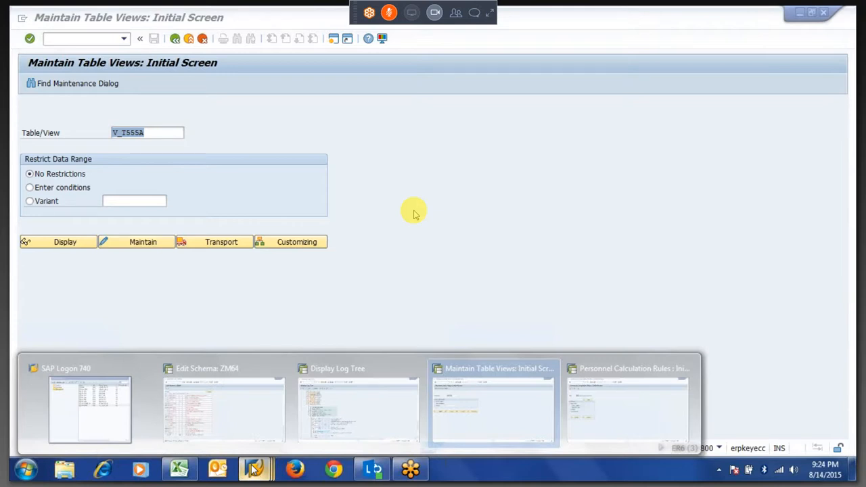
click(269, 366)
click(256, 469)
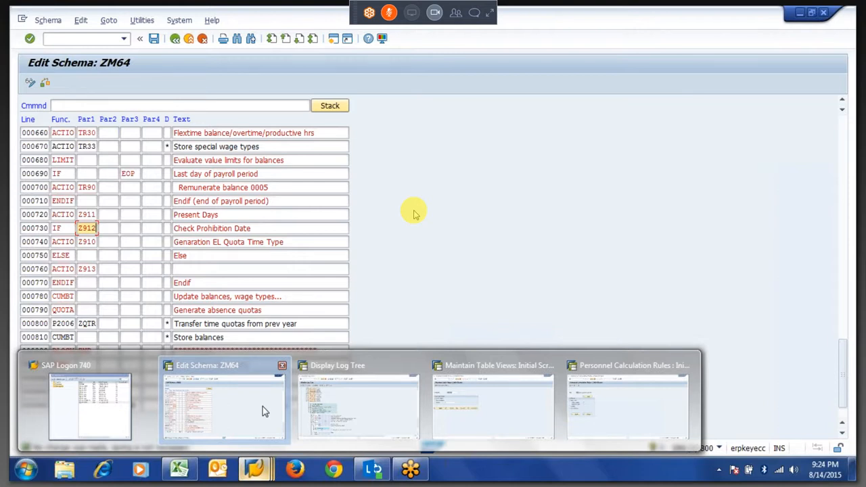
click(331, 414)
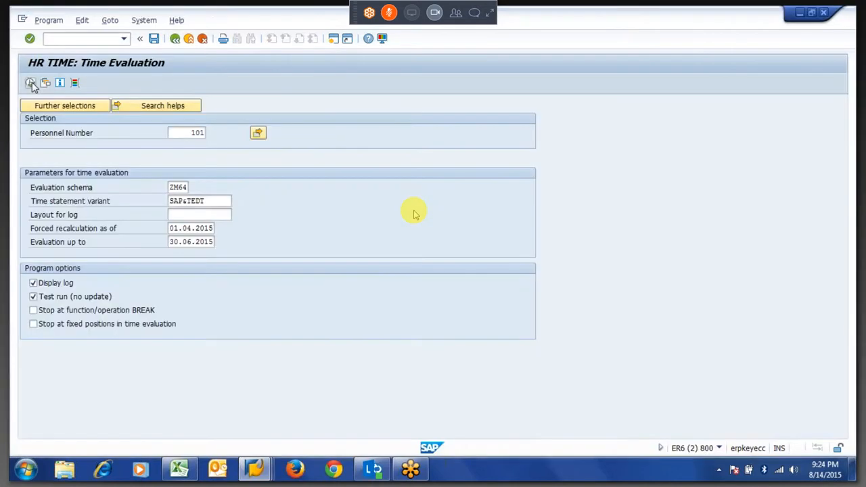
click(31, 83)
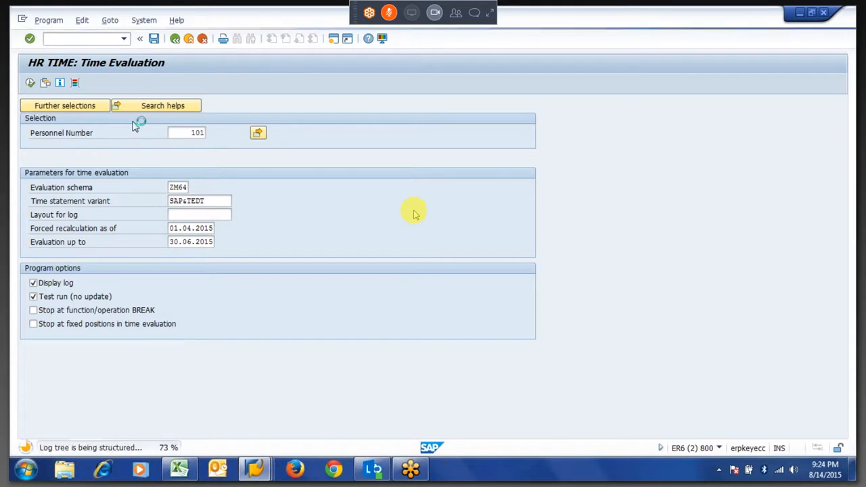
Expand the successful employee's log down to the Manage time accounts section for 30.04.2015
click(46, 144)
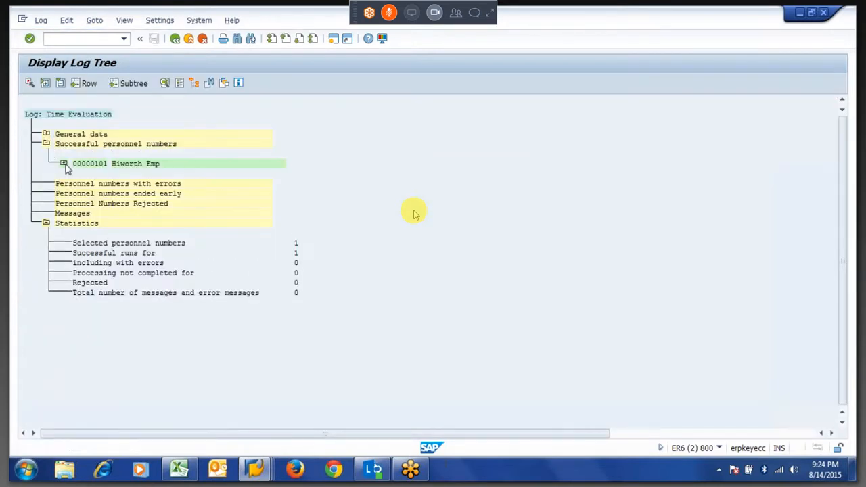
click(64, 164)
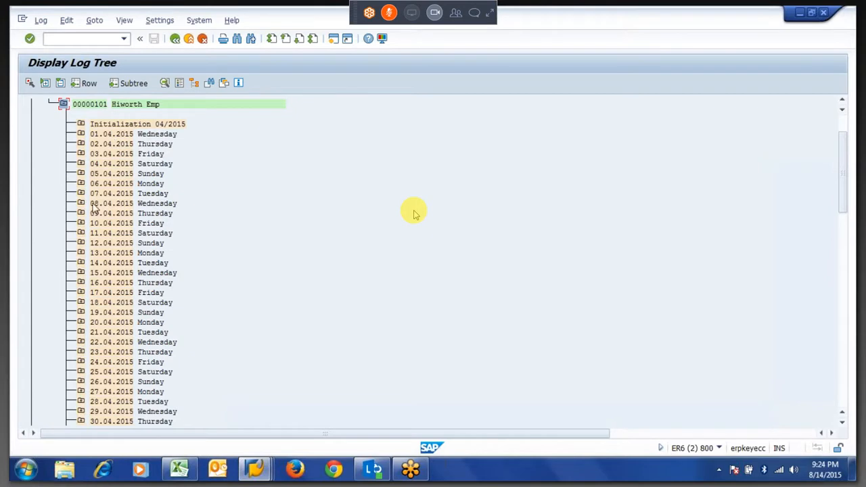
scroll(120, 264, down, 10)
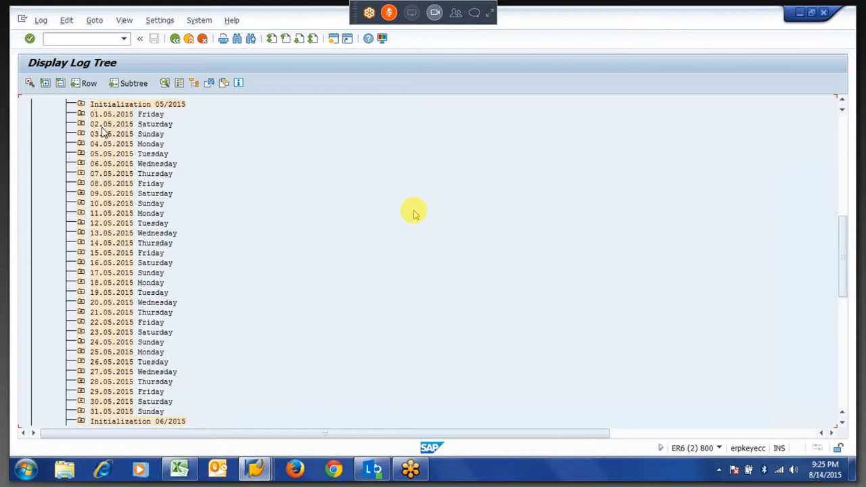
scroll(102, 132, up, 1)
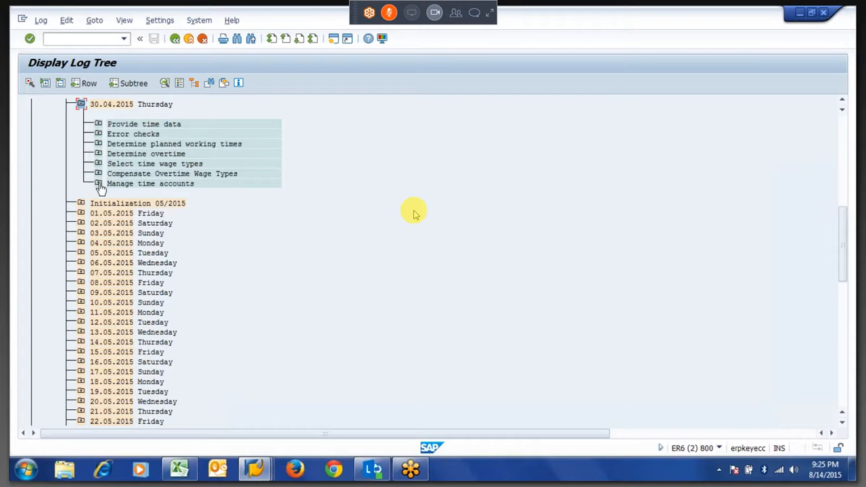
click(98, 185)
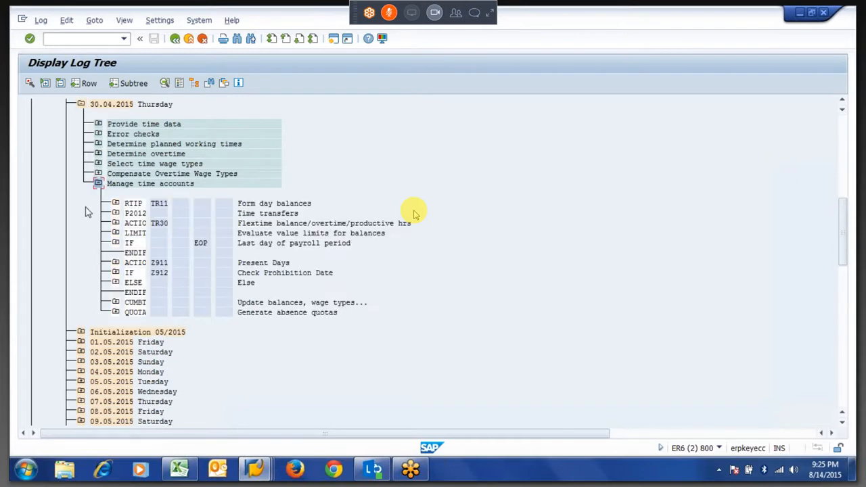
Examine how the IF function processes rule Z912 in the log details, and return to the log tree
click(115, 274)
click(134, 294)
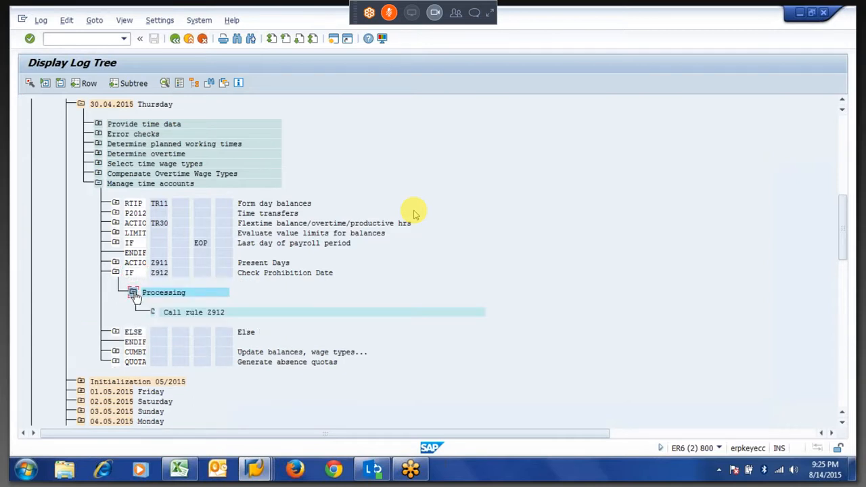
double_click(197, 312)
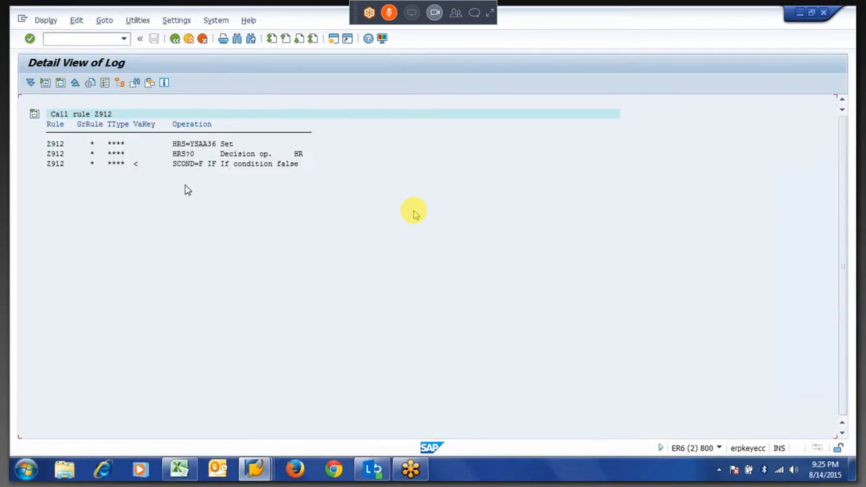
click(174, 169)
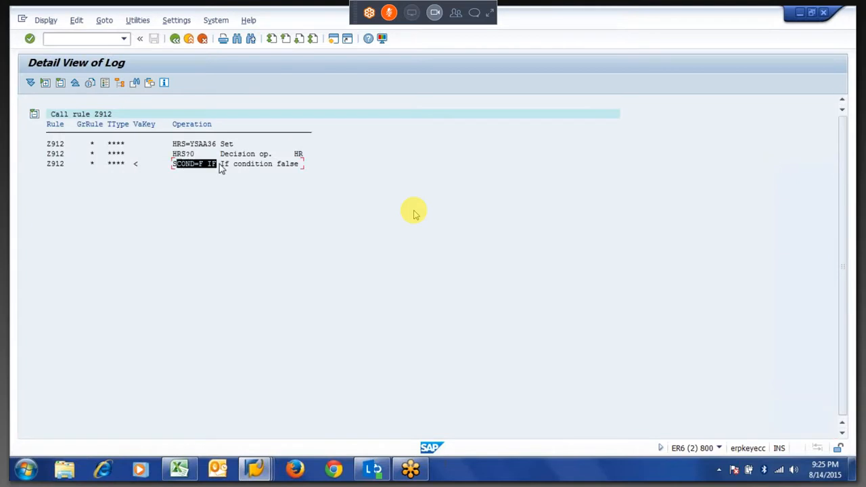
click(175, 39)
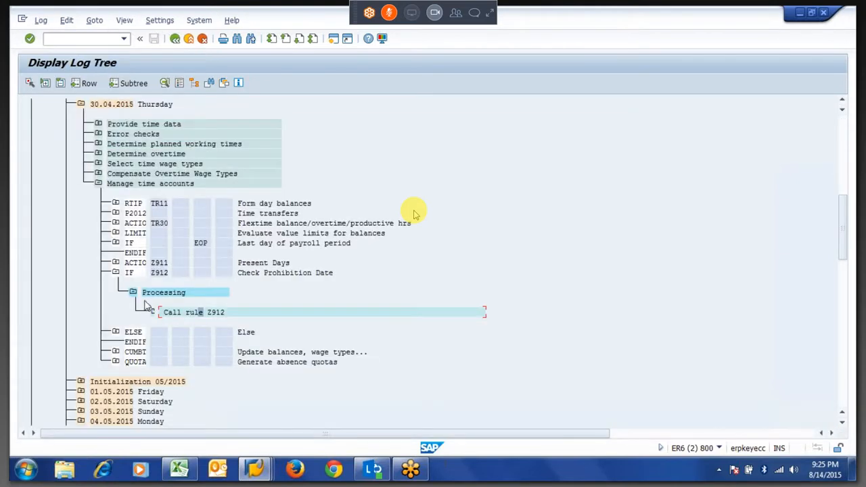
Examine the Z913 rule call under the ELSE branch, checking the ADDMBZ903 operation, and return to the log tree
click(116, 331)
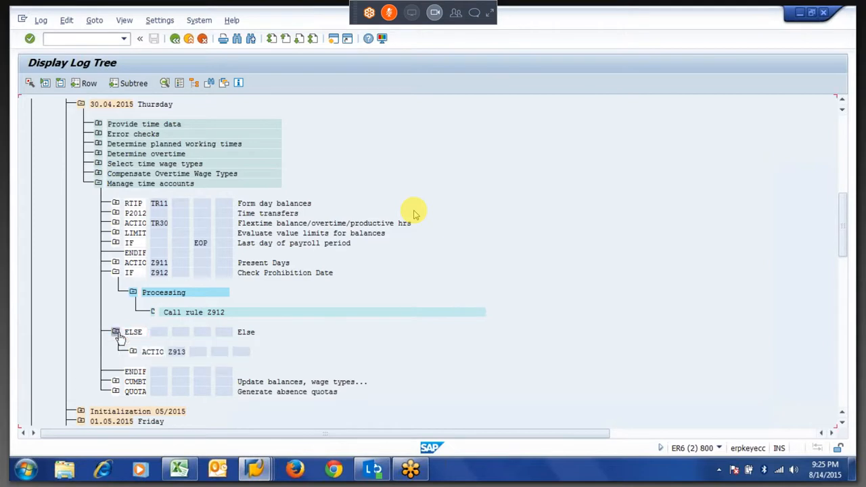
click(134, 353)
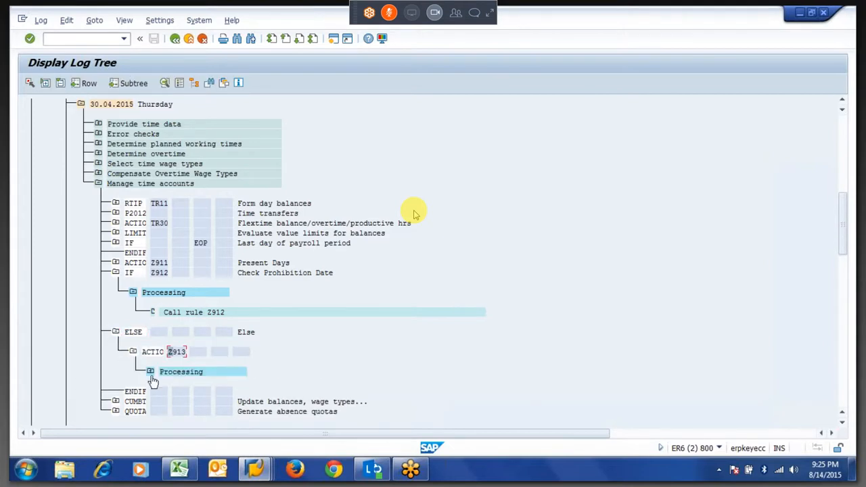
click(150, 371)
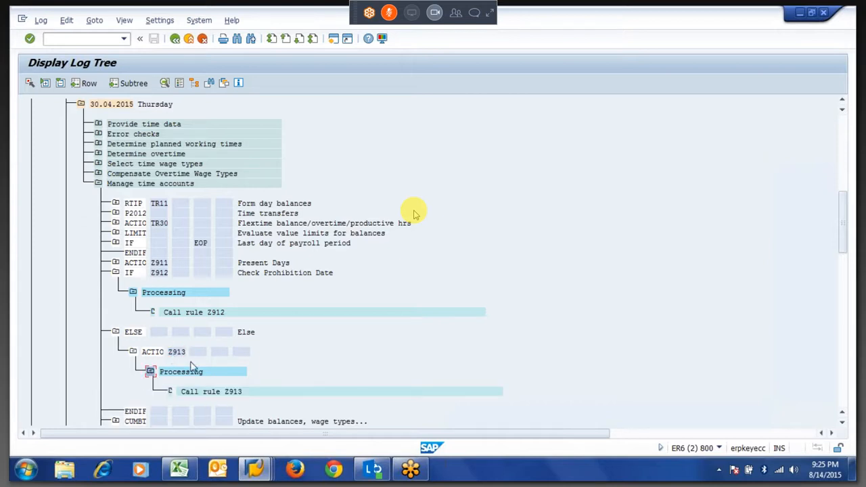
double_click(214, 395)
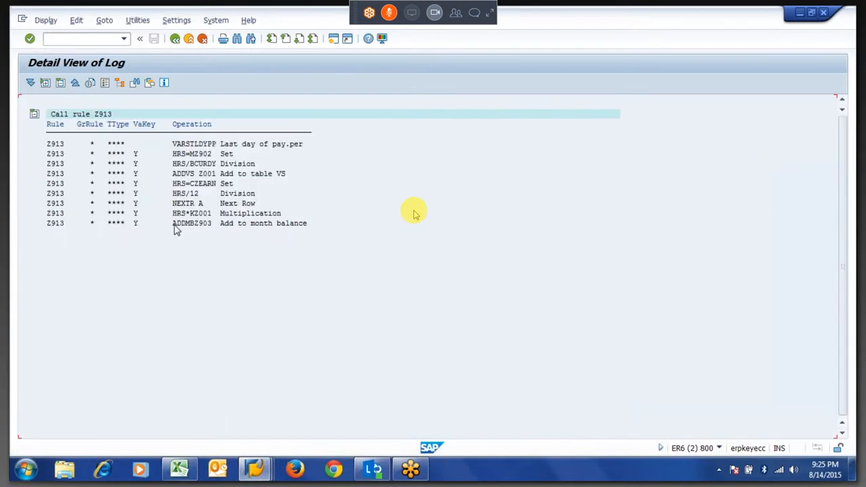
drag(174, 226, 215, 227)
click(201, 226)
click(175, 39)
Inspect the SALDO table in the CUMBT output for the Z903 Store EL Quota entry, and return to the log tree
scroll(120, 428, down, 1)
click(117, 422)
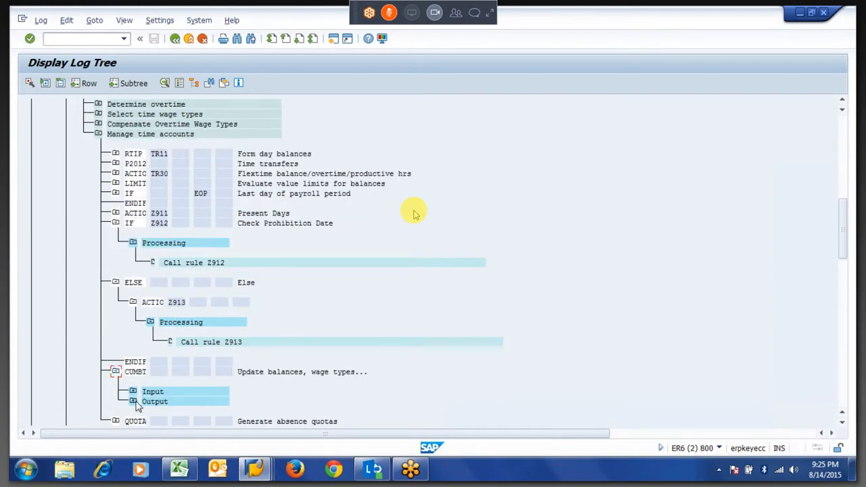
click(134, 401)
double_click(171, 372)
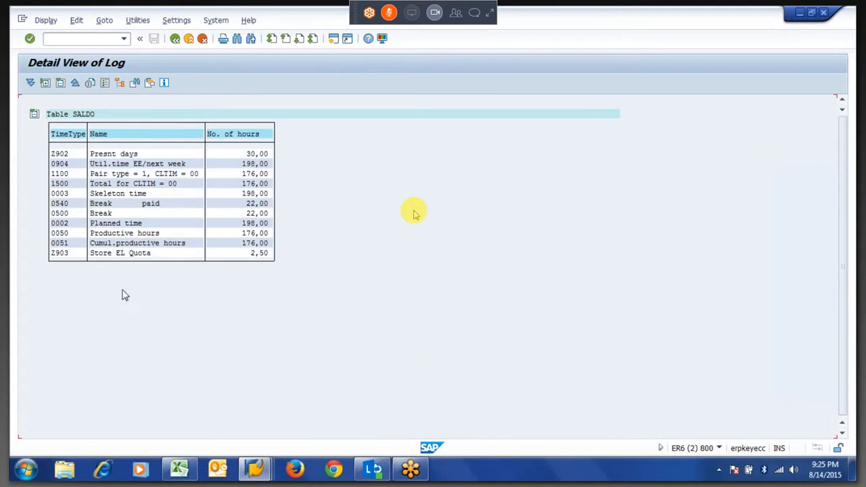
click(55, 256)
drag(92, 254, 139, 257)
click(254, 257)
click(175, 40)
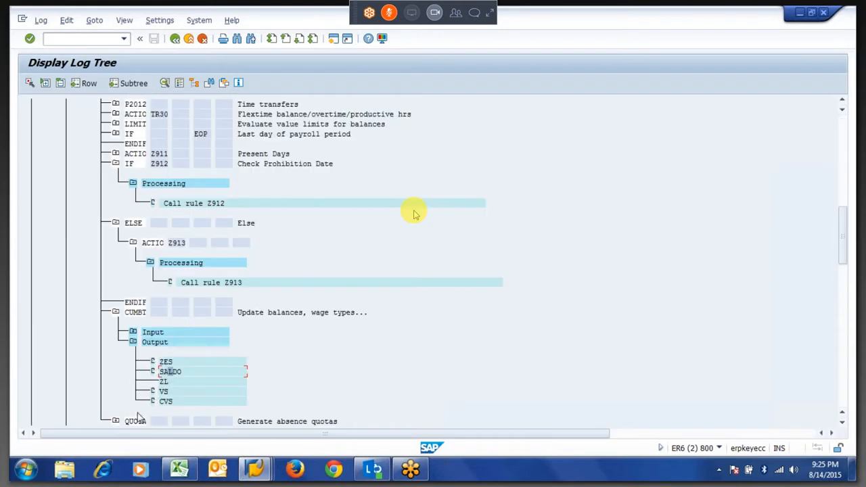
Check the ABWKONTI table in the QUOTA function's output and expand the function's processing details
click(116, 422)
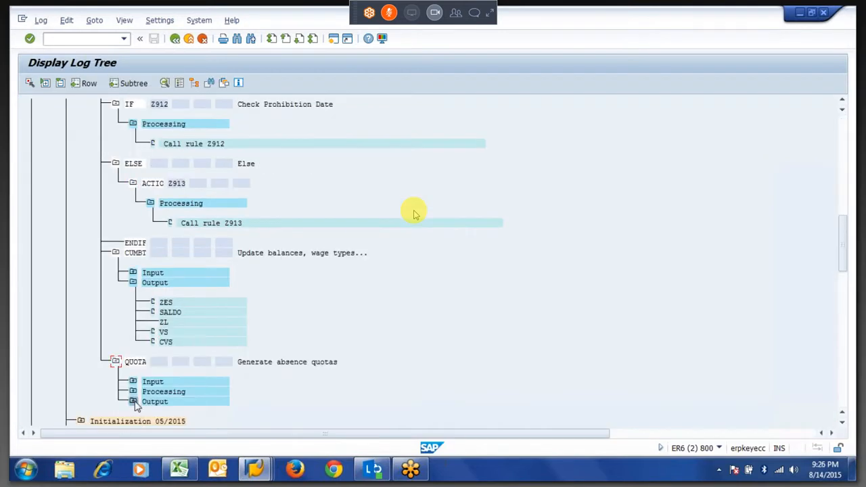
click(133, 402)
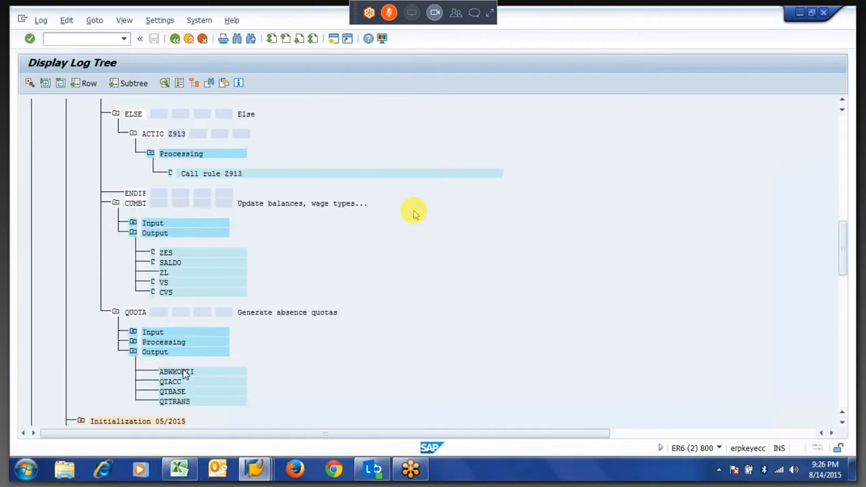
double_click(179, 372)
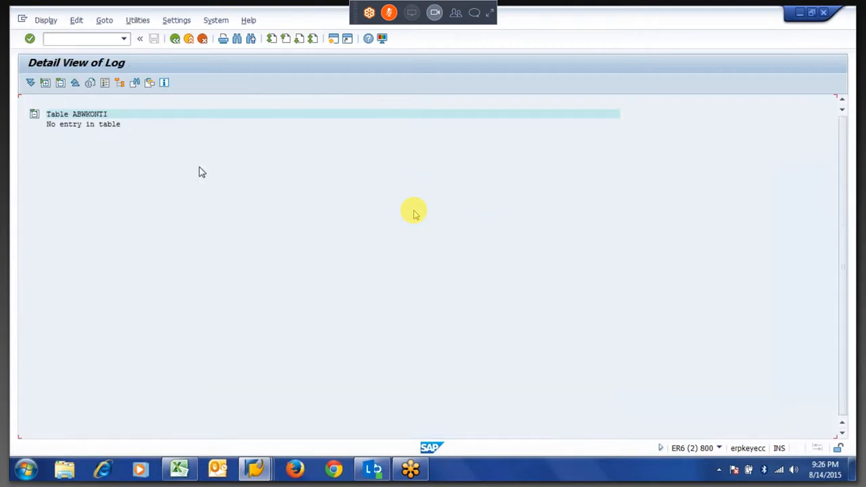
click(177, 44)
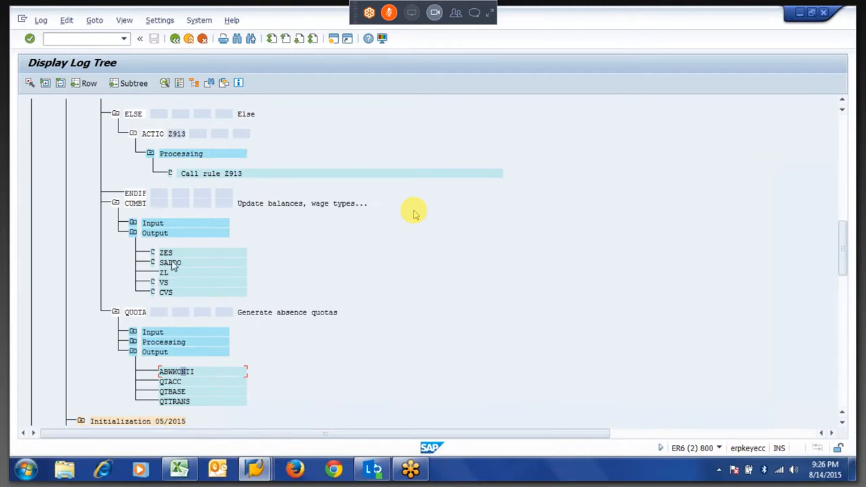
click(134, 343)
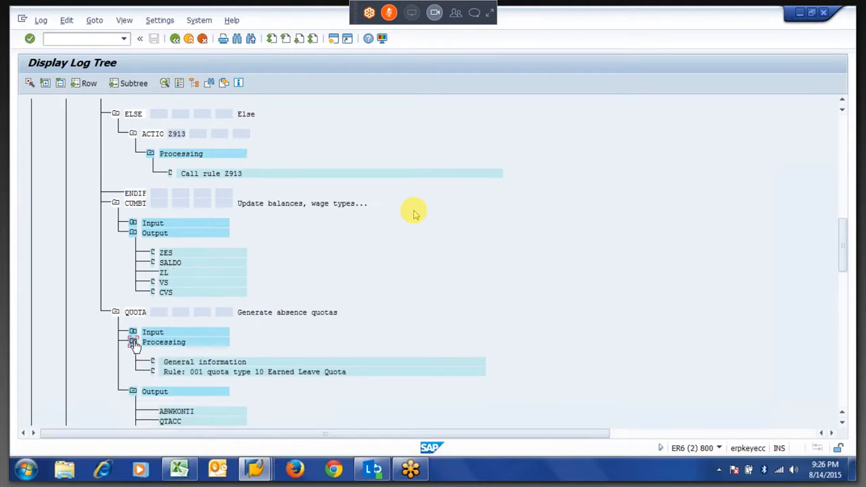
Examine the Earned Leave Quota rule details in the QUOTA function's processing, and collapse the 30.04.2015 log entry
double_click(201, 373)
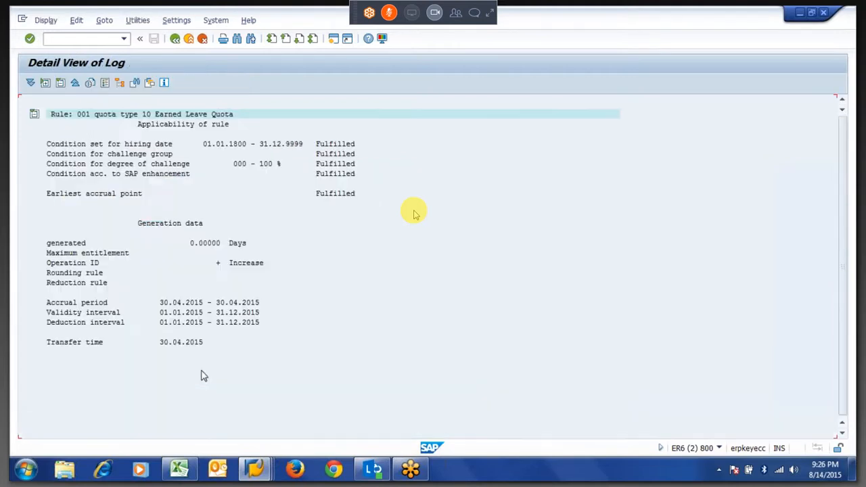
click(174, 39)
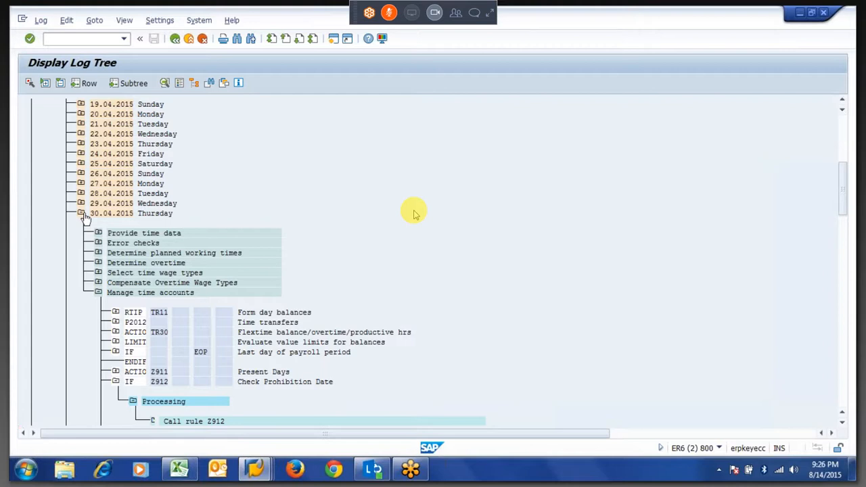
click(81, 213)
scroll(117, 256, down, 10)
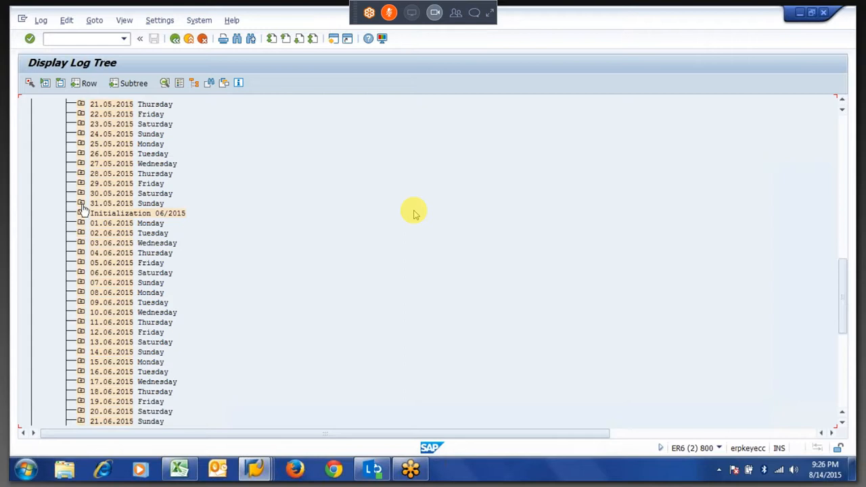
Examine the Z913 rule call in the ELSE branch of Manage time accounts for 31.05.2015, and return to the log tree
click(80, 203)
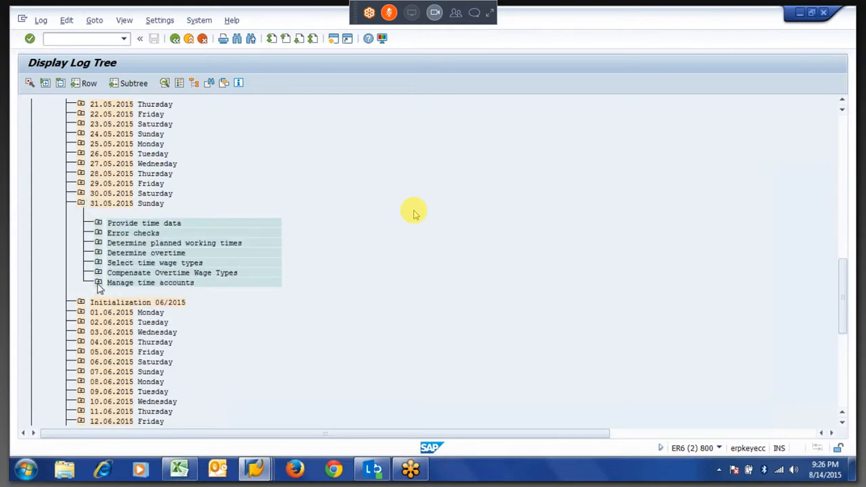
click(98, 283)
click(128, 362)
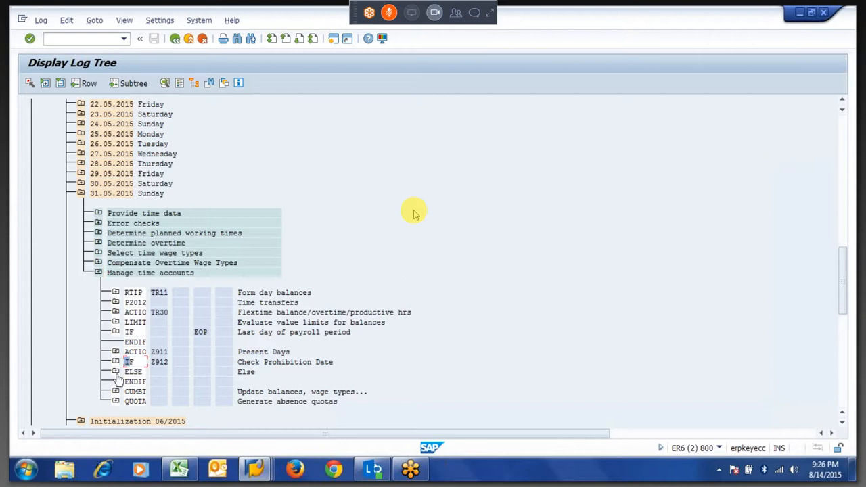
click(117, 373)
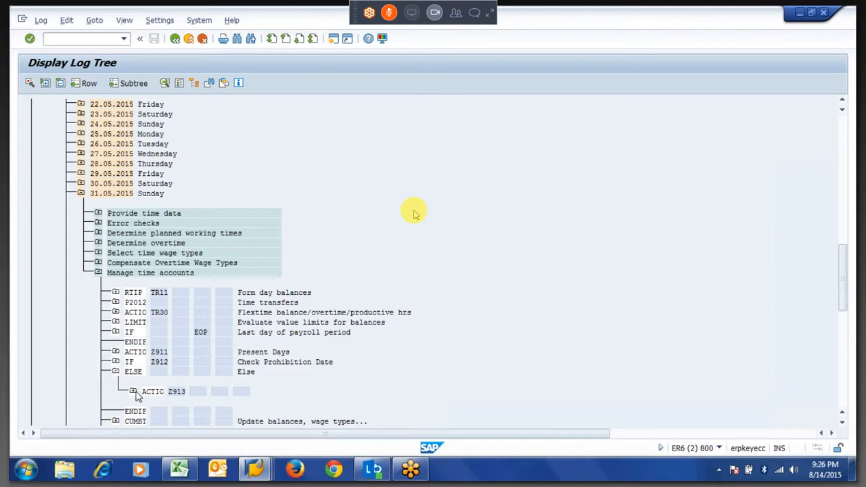
double_click(136, 394)
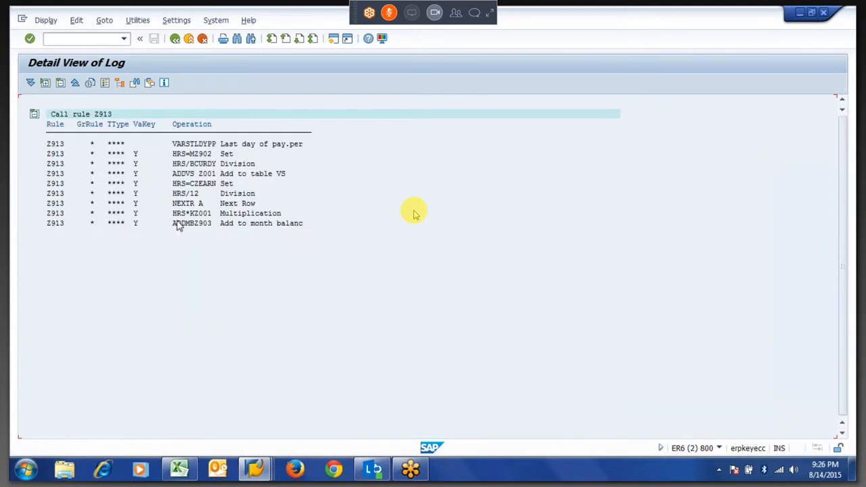
drag(174, 144, 215, 194)
drag(199, 226, 216, 228)
click(175, 39)
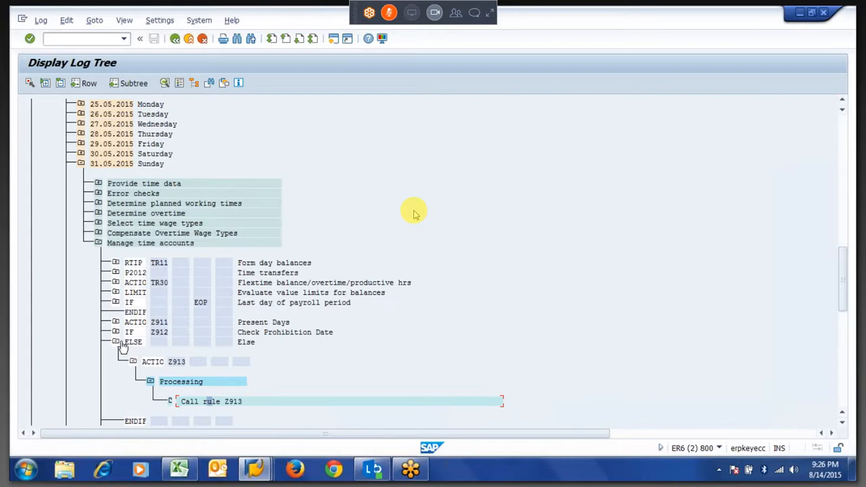
Inspect the Z903 Store EL Quota entry in the SALDO table of the 31.05.2015 CUMBT output, and collapse that day
click(116, 342)
click(116, 362)
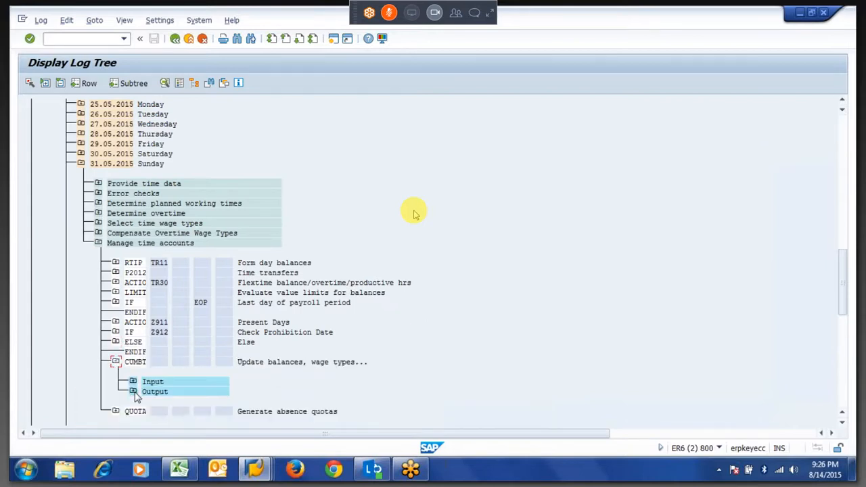
click(133, 392)
double_click(172, 379)
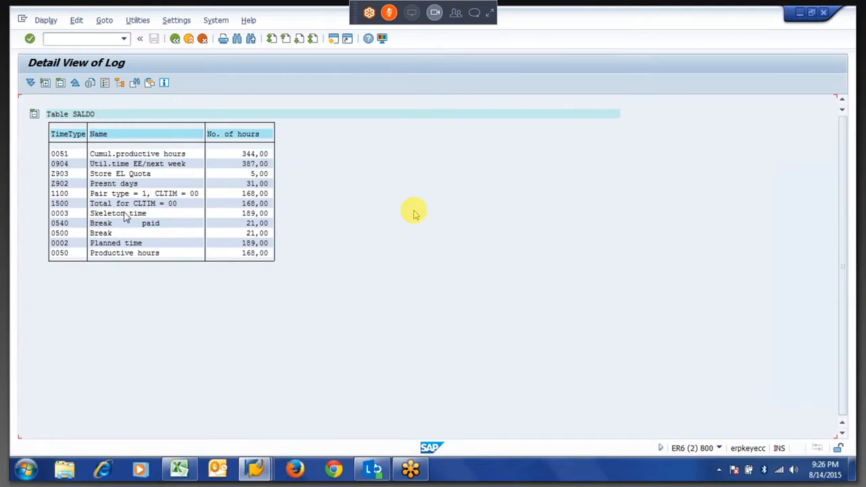
drag(61, 175, 146, 176)
drag(248, 175, 277, 174)
click(176, 41)
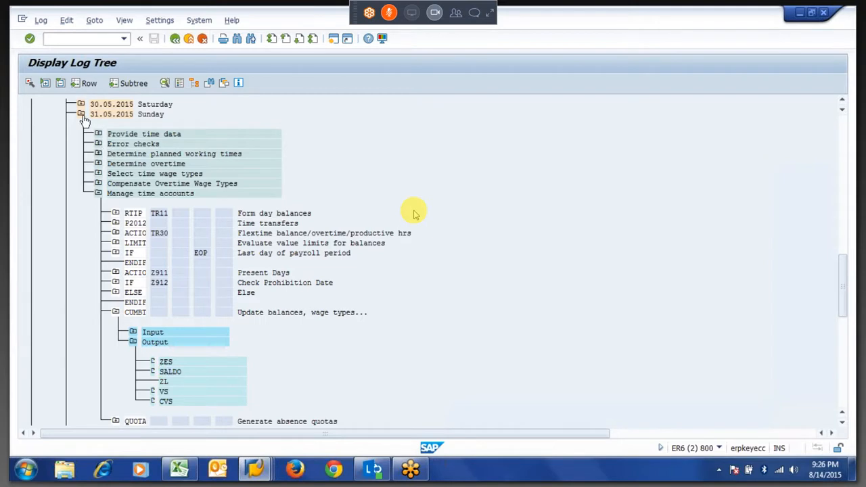
click(81, 114)
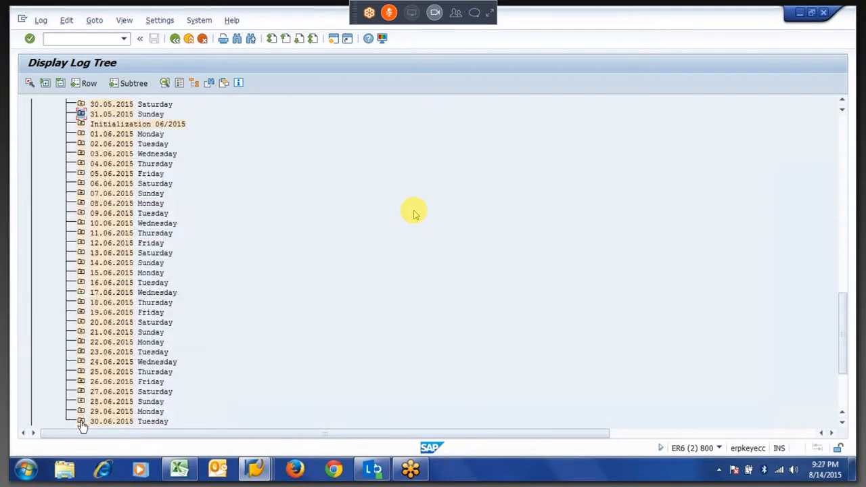
Expand the Z912 prohibition date check under Manage time accounts for 30.06.2015
click(80, 422)
click(99, 409)
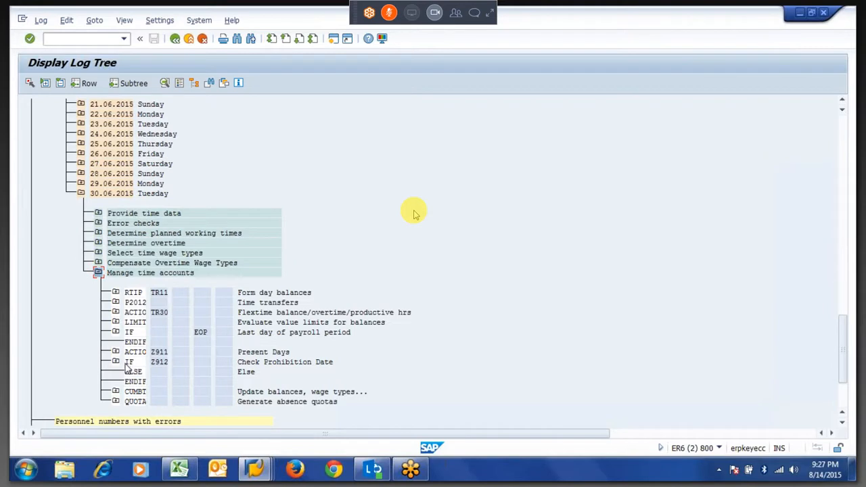
click(130, 363)
click(117, 363)
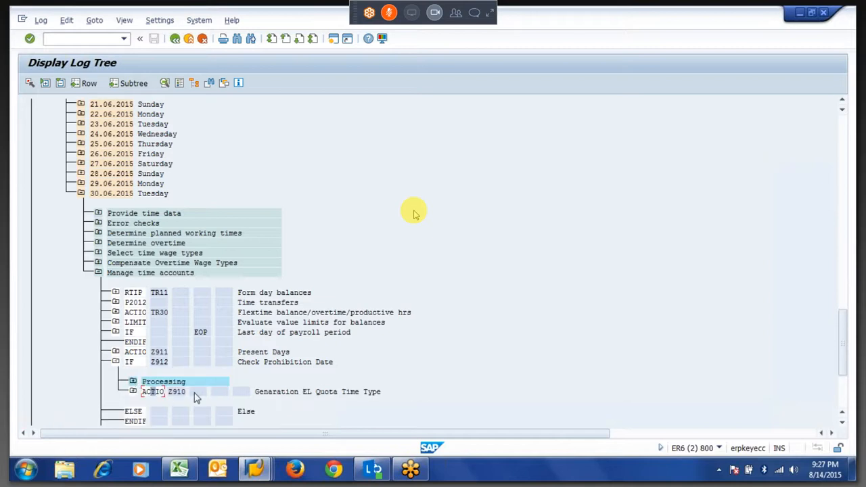
Examine the operations processed in the Z910 rule call, including ADDDBZ901, and return to the log tree
click(134, 392)
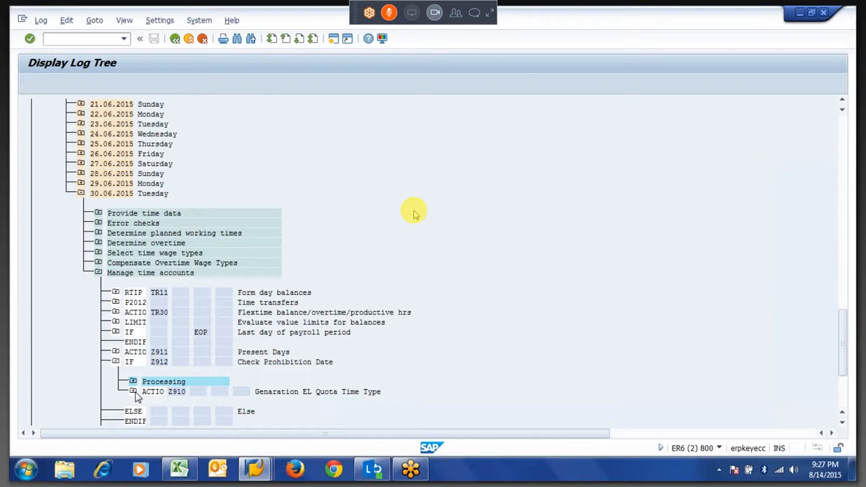
click(150, 402)
double_click(207, 404)
drag(195, 146, 197, 226)
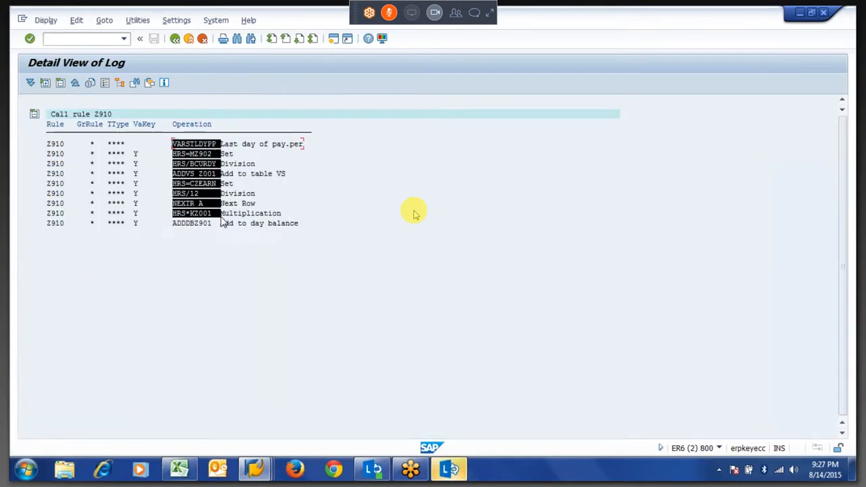
click(199, 227)
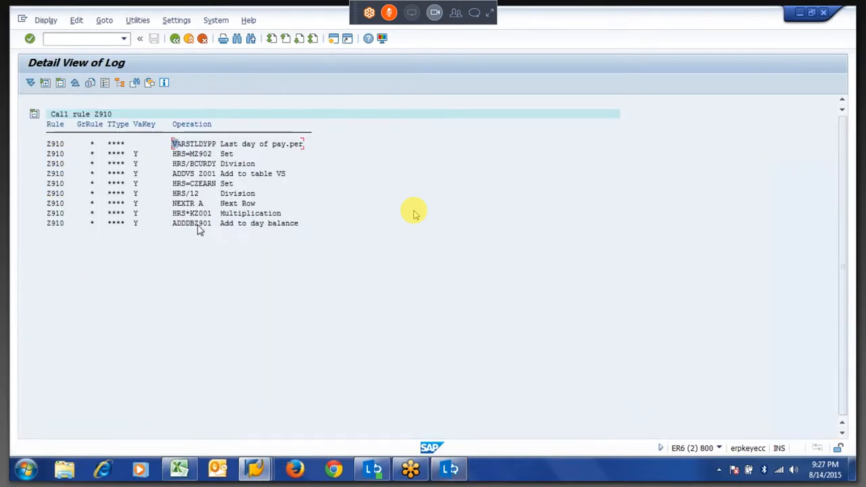
click(175, 40)
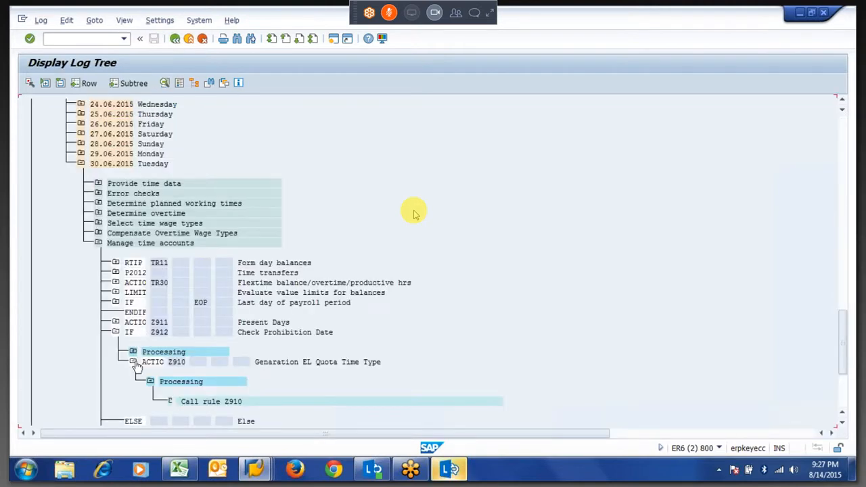
click(133, 362)
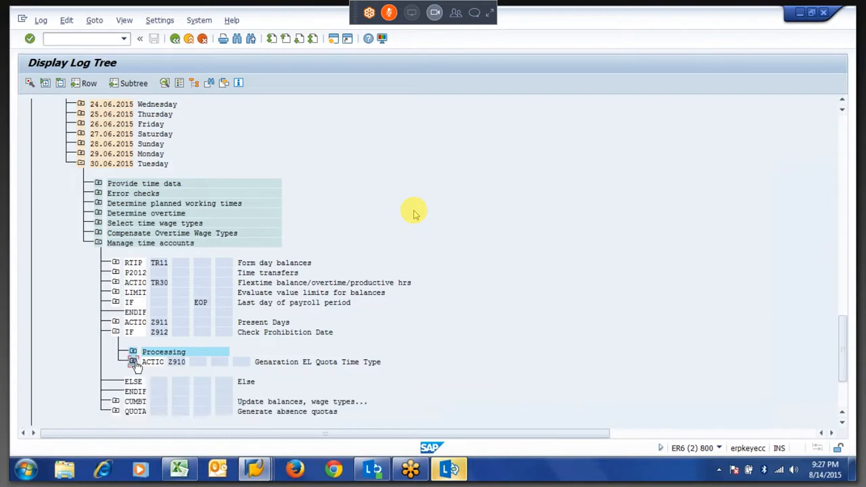
Check the generated quota number in the ABWKONTI table of the 30.06.2015 QUOTA output, and return to the log tree
click(116, 410)
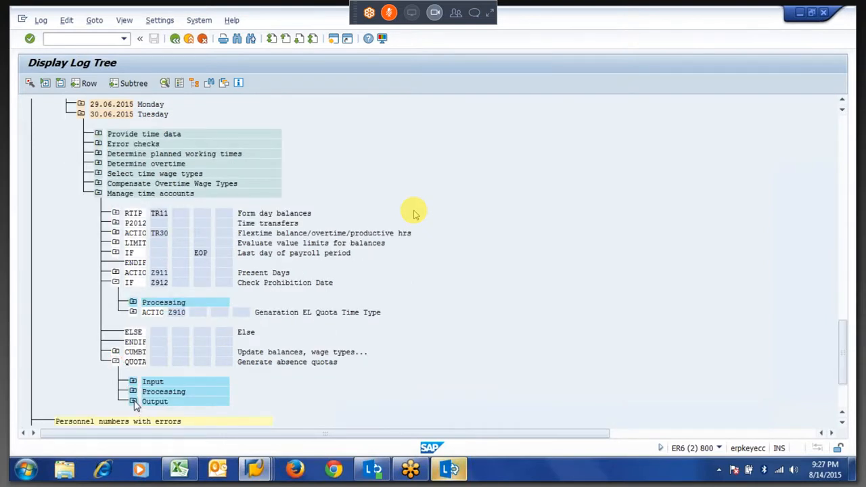
click(133, 402)
double_click(173, 369)
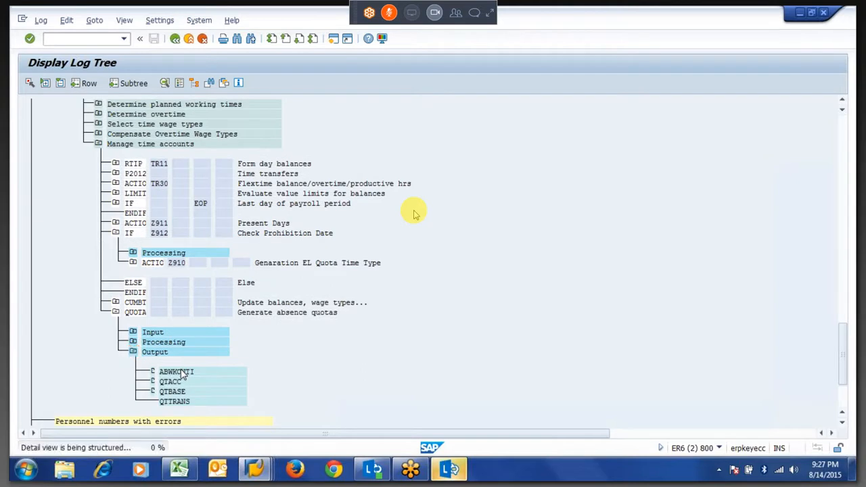
click(283, 154)
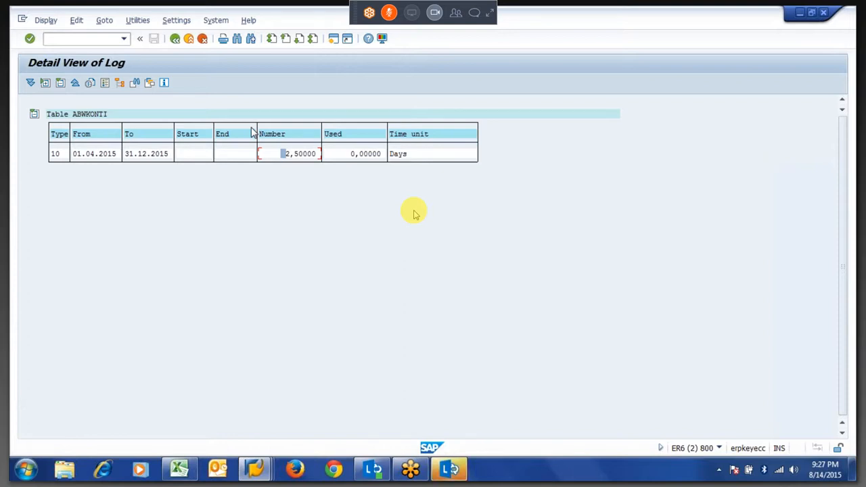
click(174, 39)
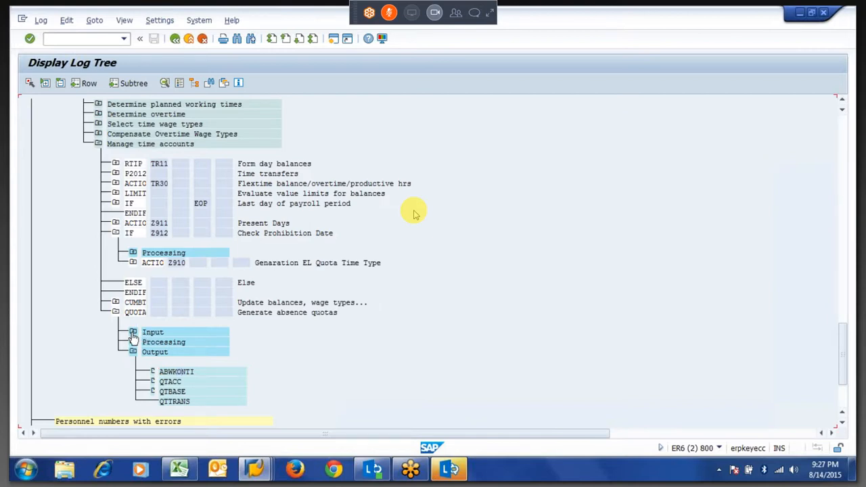
Inspect the Z903 Store EL Quota entry in the SALDO table of the QUOTA function's input
click(134, 332)
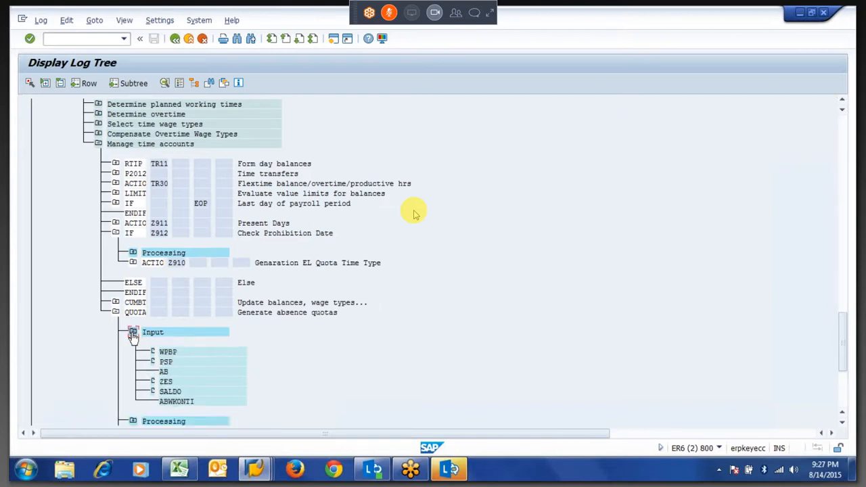
double_click(169, 396)
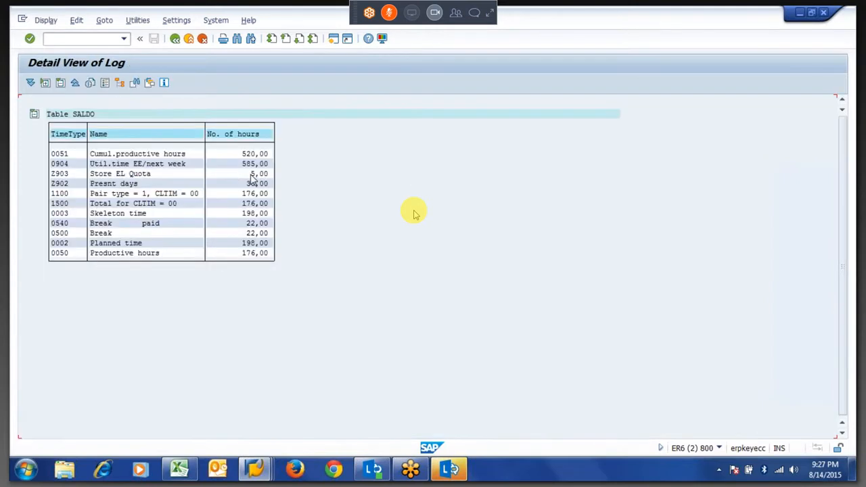
drag(250, 174, 271, 176)
click(276, 186)
drag(51, 174, 269, 174)
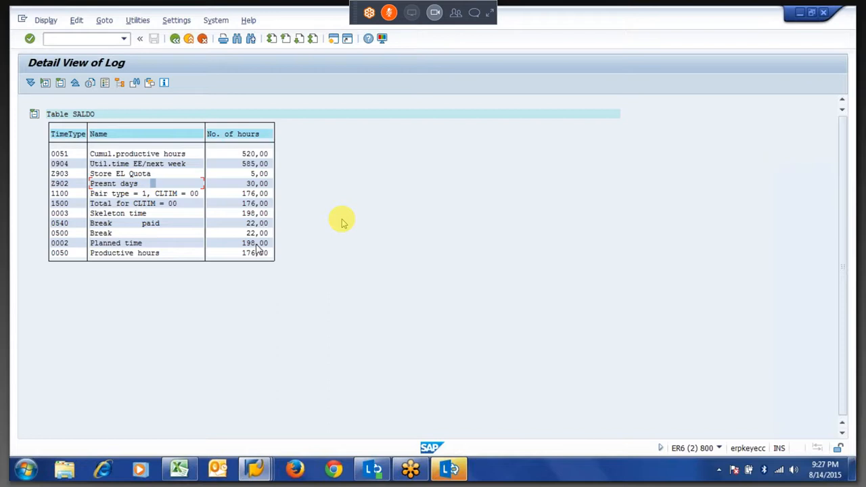
Try to open calculation rule Z910 for changing, review its HRS*KZ001 and ADDDBZ901 operations, and exit to the SAP Easy Access screen
click(256, 475)
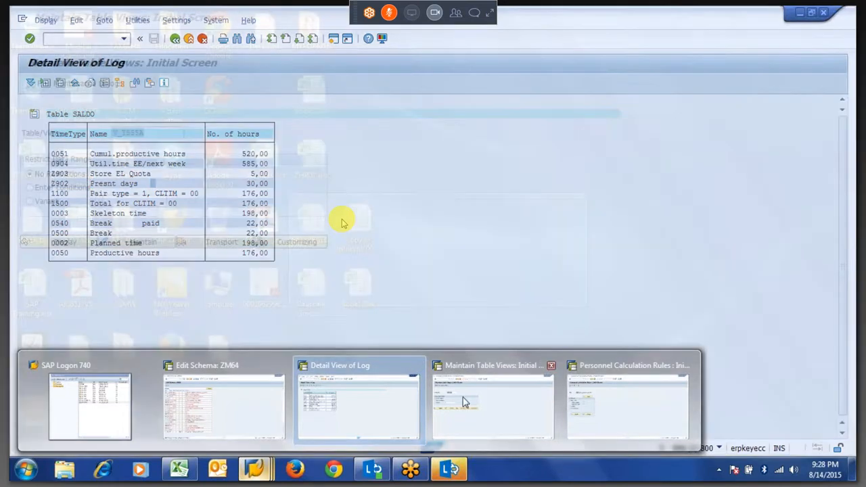
click(605, 405)
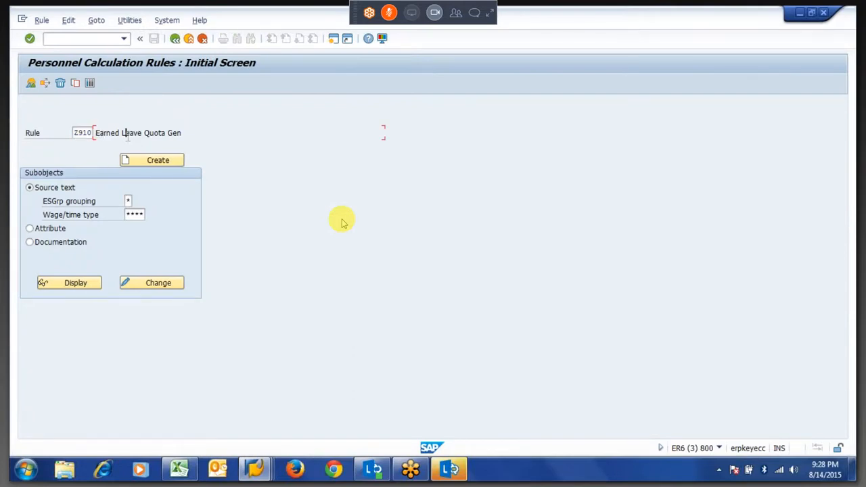
click(157, 284)
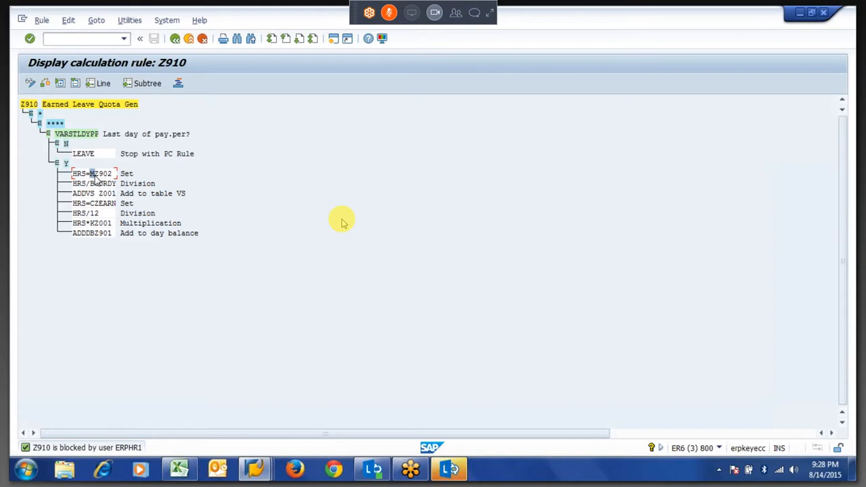
drag(75, 227, 114, 240)
click(116, 236)
click(115, 238)
click(96, 223)
click(30, 84)
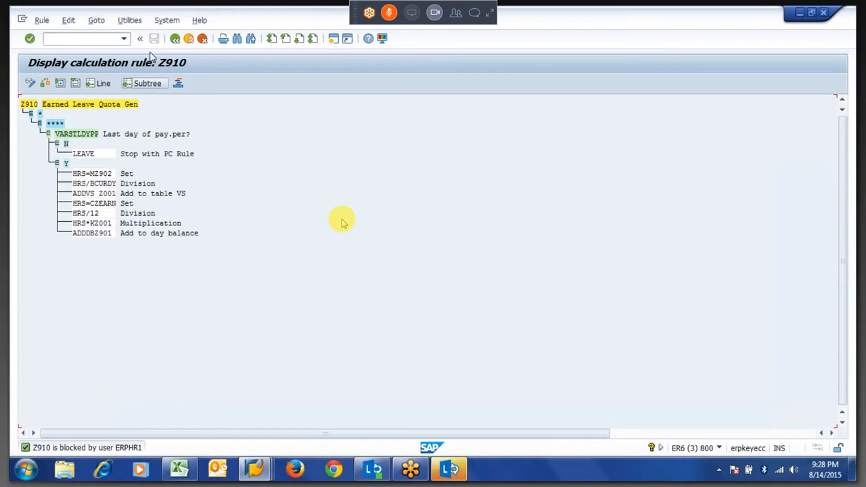
click(189, 41)
click(189, 40)
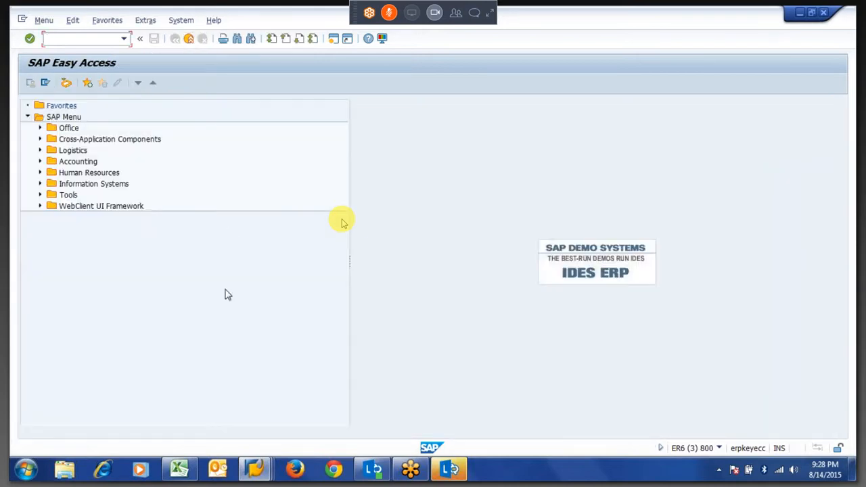
Switch to the other Personnel Calculation Rules session and open rule Z910 for changing
click(257, 469)
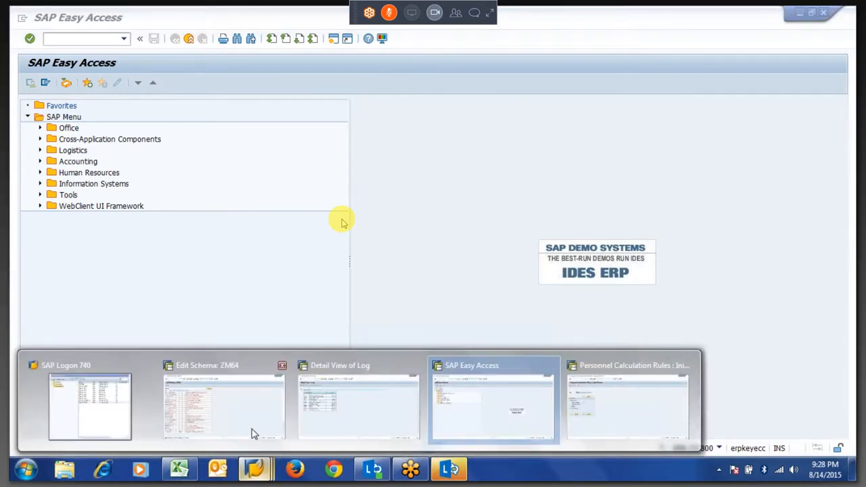
mouse_move(240, 413)
mouse_move(601, 409)
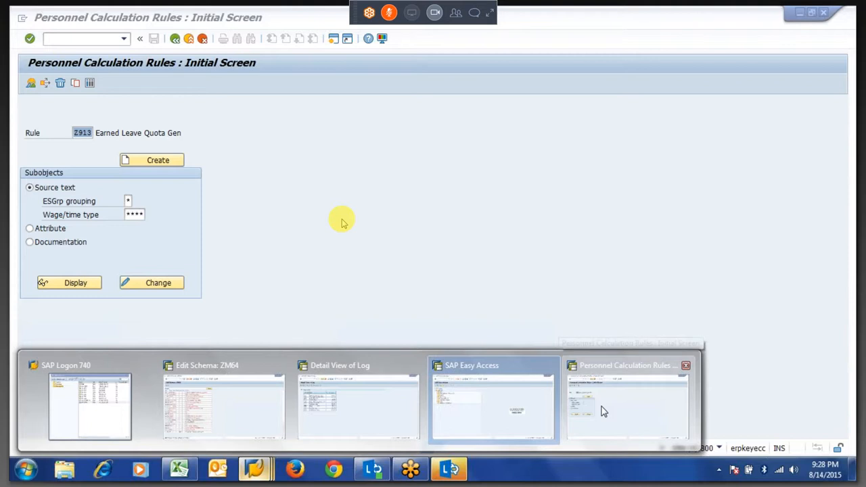
click(602, 407)
text(Z910)
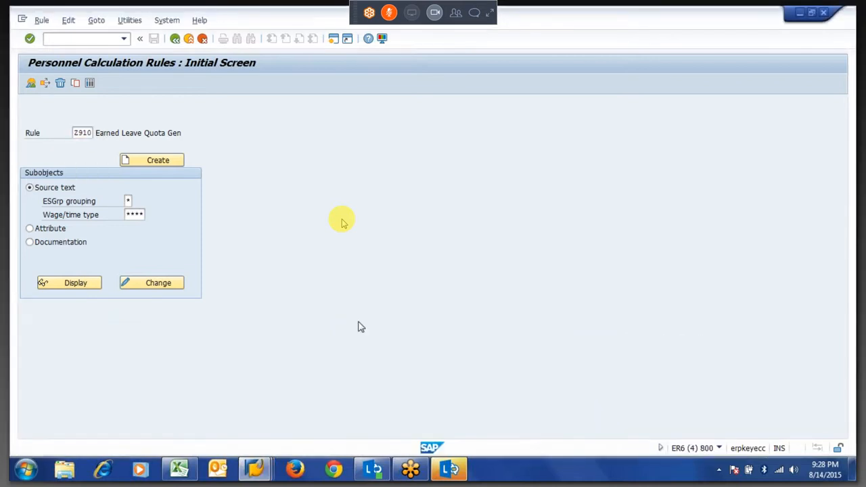
click(155, 288)
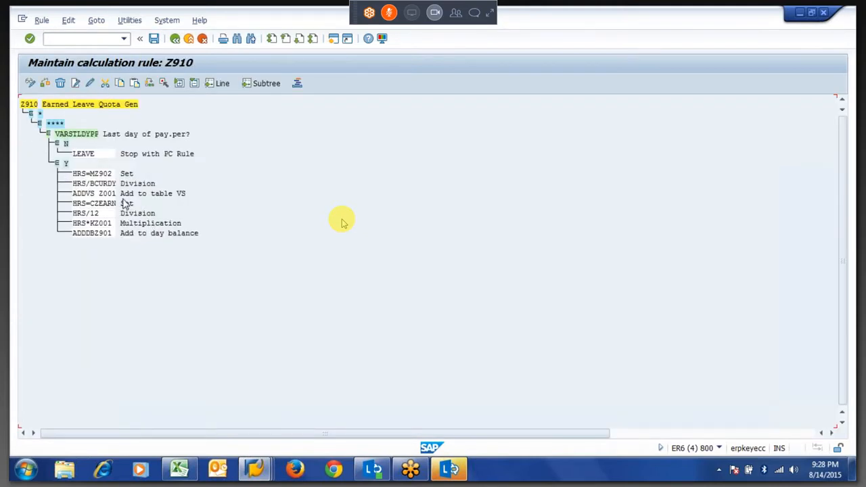
Insert the operation HRS+MZ903 between HRS*KZ001 and ADDDBZ901 in calculation rule Z910 and save the rule
click(96, 224)
click(76, 86)
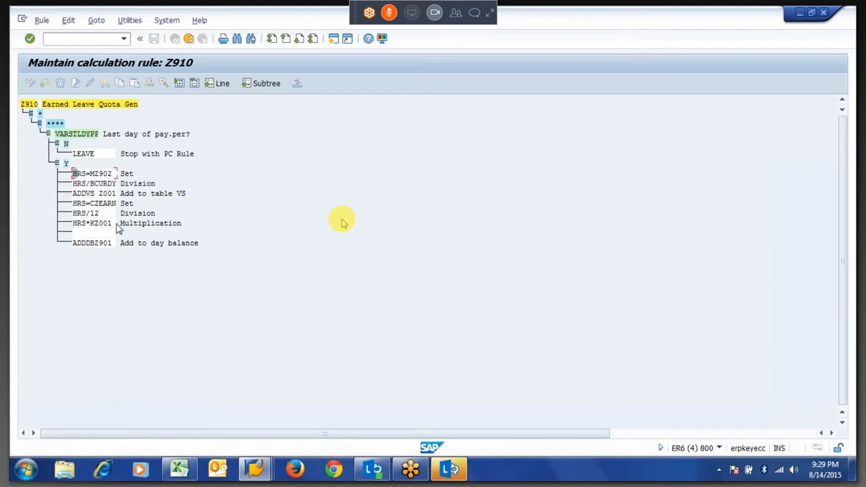
click(87, 231)
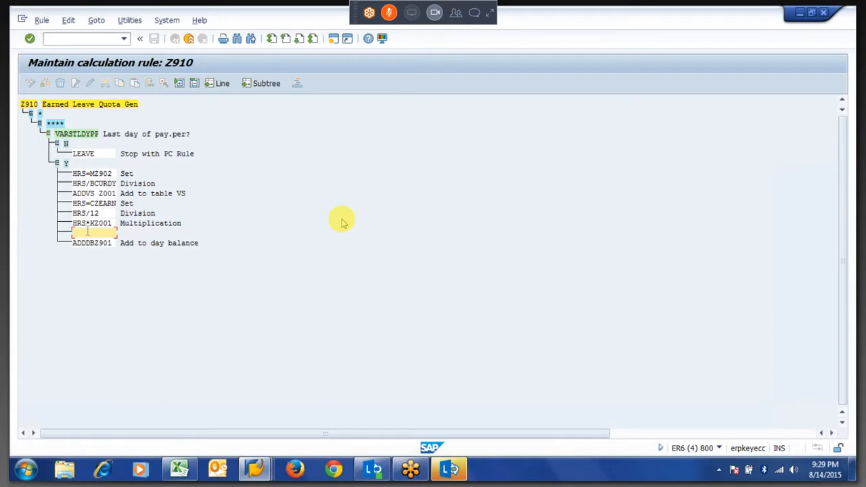
text(HRS+MZ90)
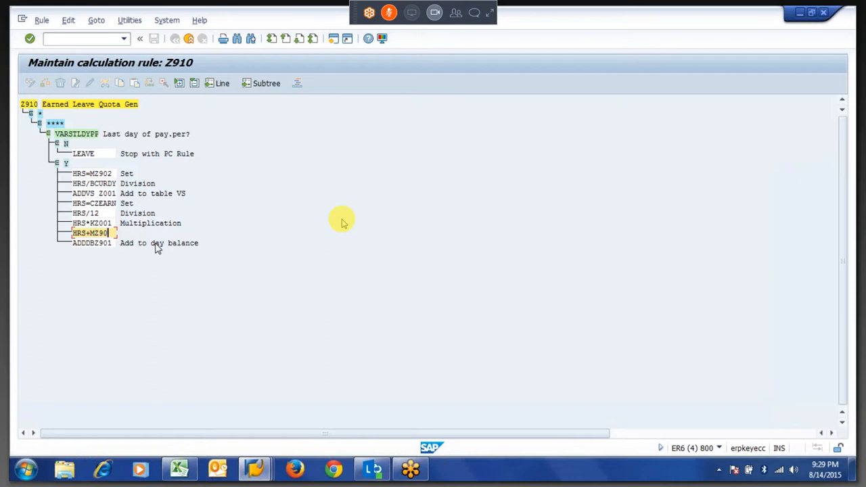
text(3)
key(Return)
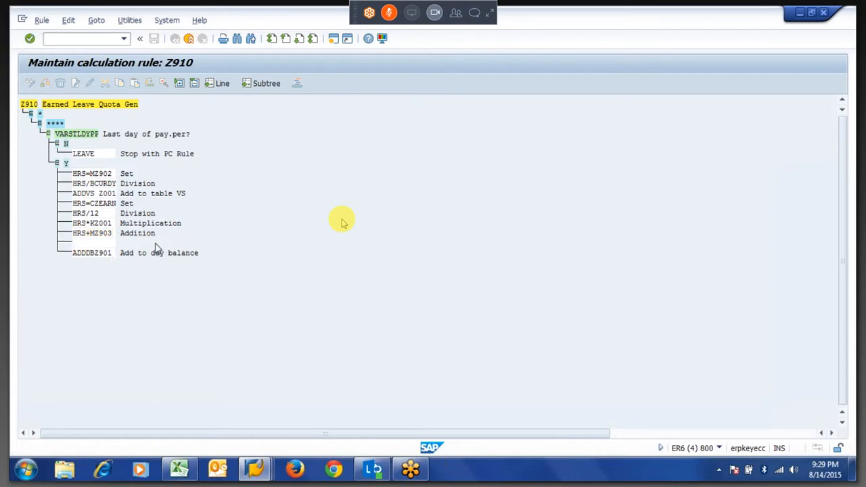
key(Return)
drag(74, 233, 117, 237)
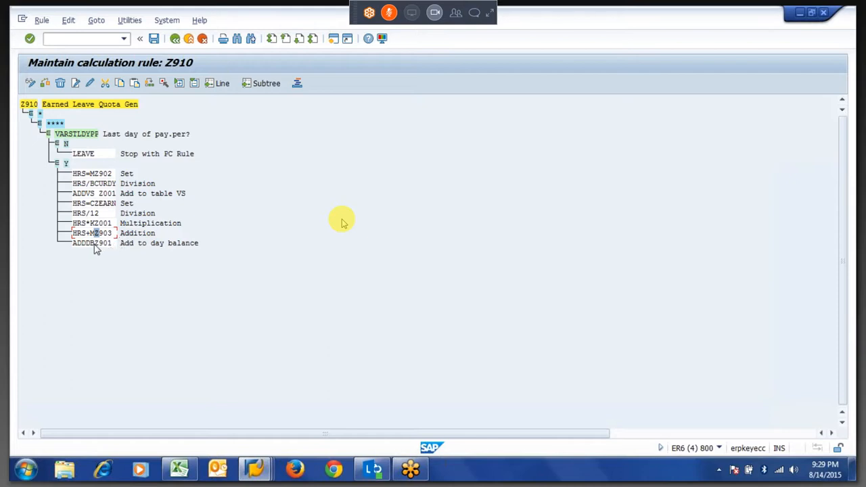
drag(96, 244, 113, 248)
key(ctrl+s)
key(Return)
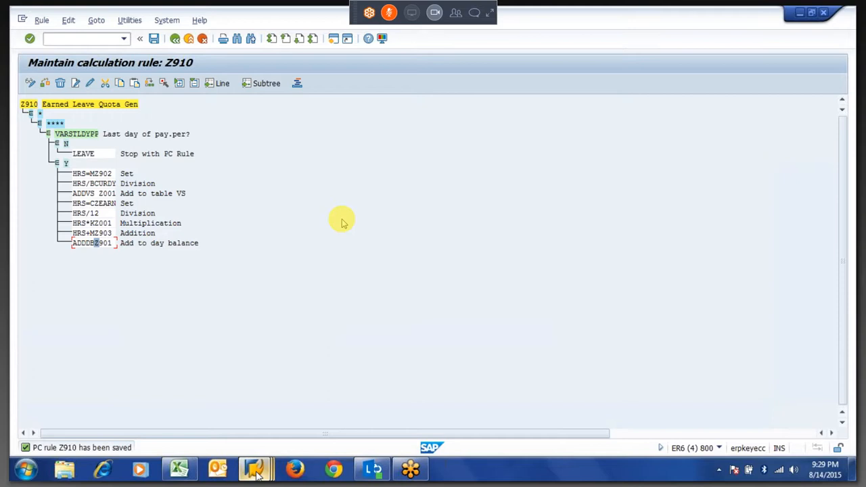
Switch to the time evaluation log session, return to its selection screen and rerun the evaluation for the period up to 30.06.2015
mouse_move(257, 474)
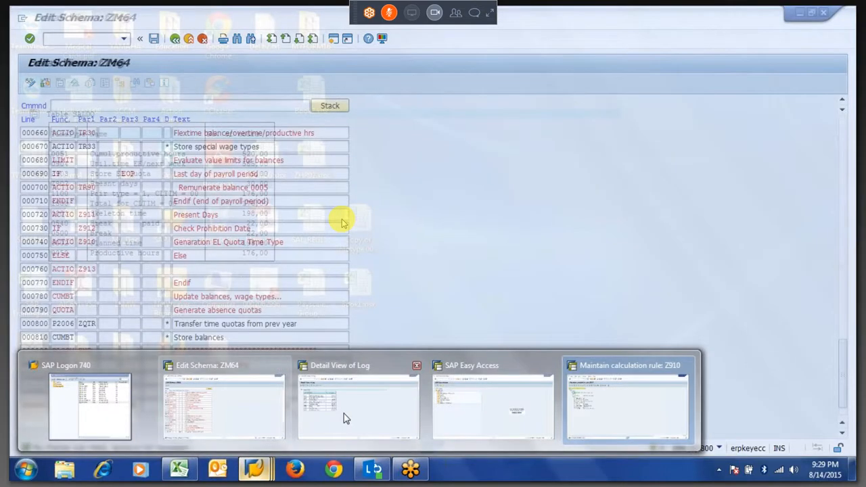
click(343, 414)
key(F3)
key(F3)
click(30, 87)
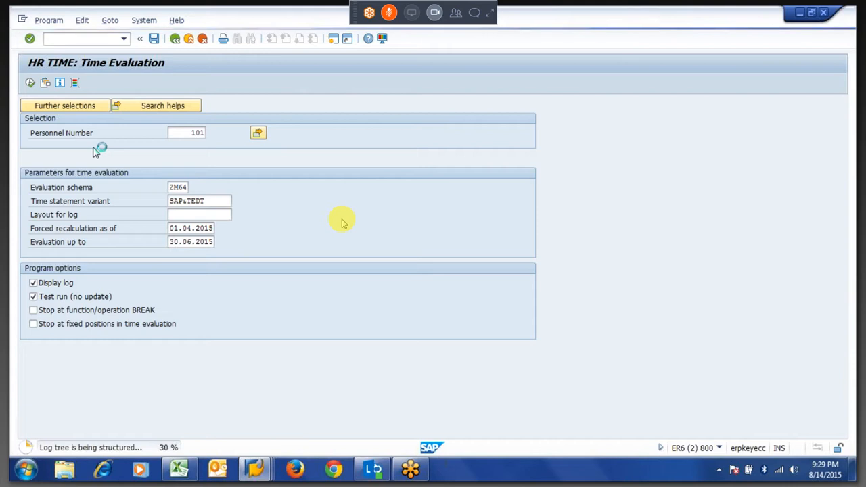
Inspect the HRS+MZ903 operation in the Z910 rule call under the Z912 check in the 30.06.2015 log
click(45, 144)
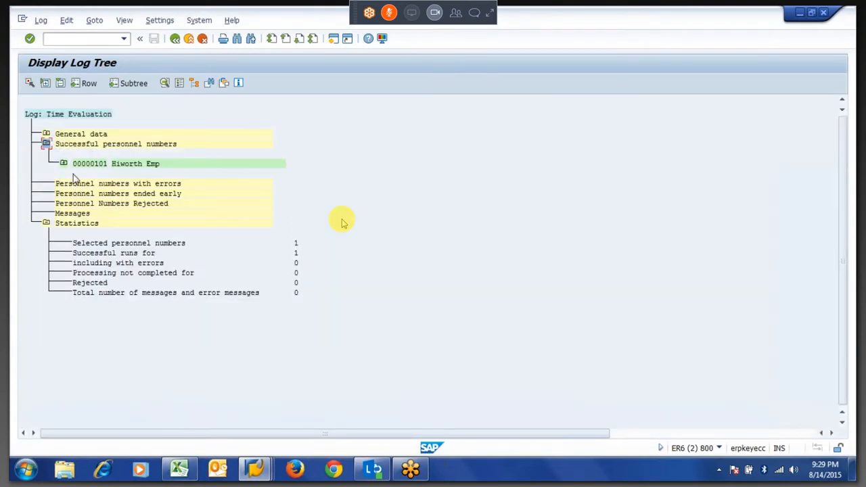
click(63, 164)
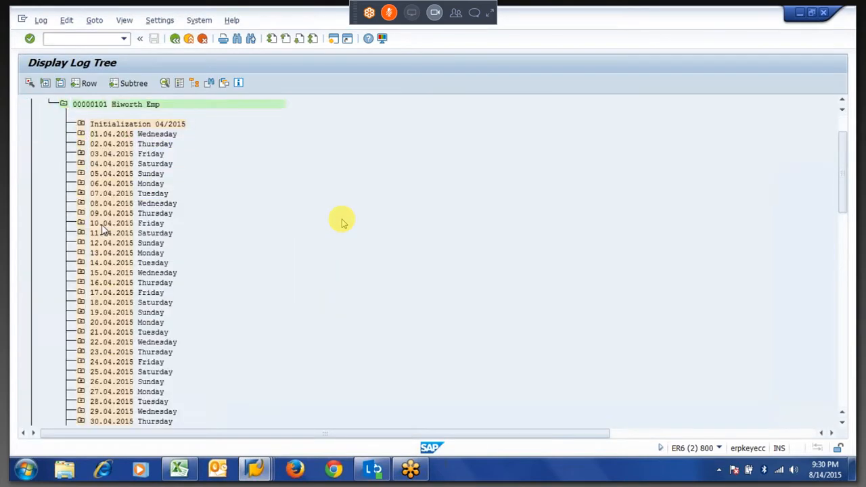
scroll(101, 229, down, 15)
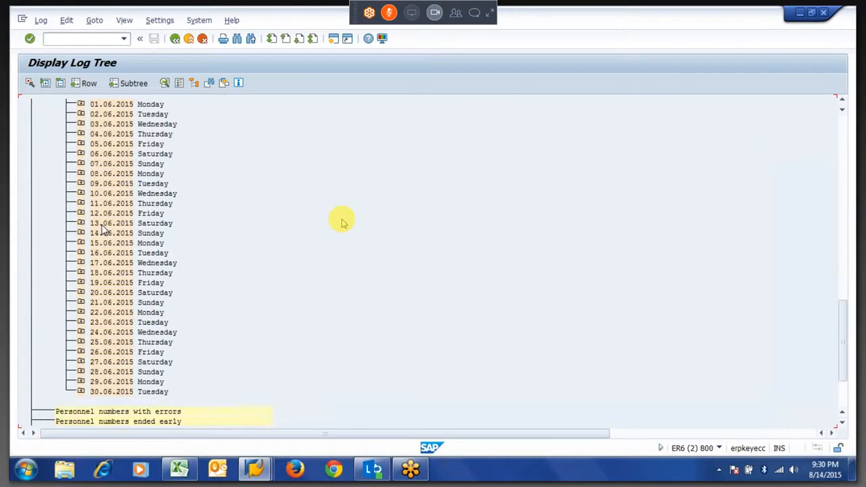
click(81, 393)
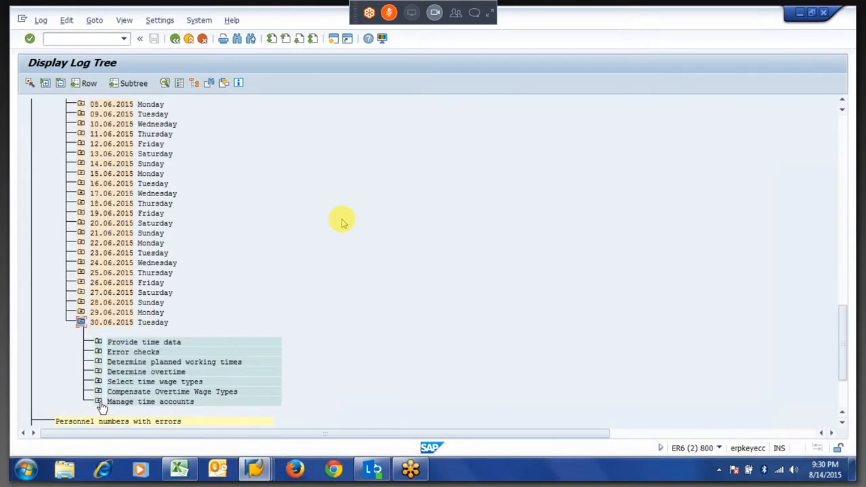
click(100, 403)
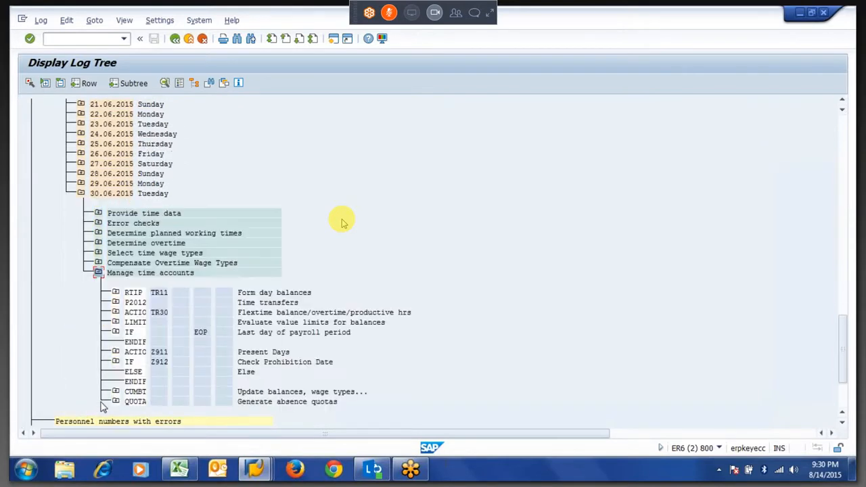
click(116, 362)
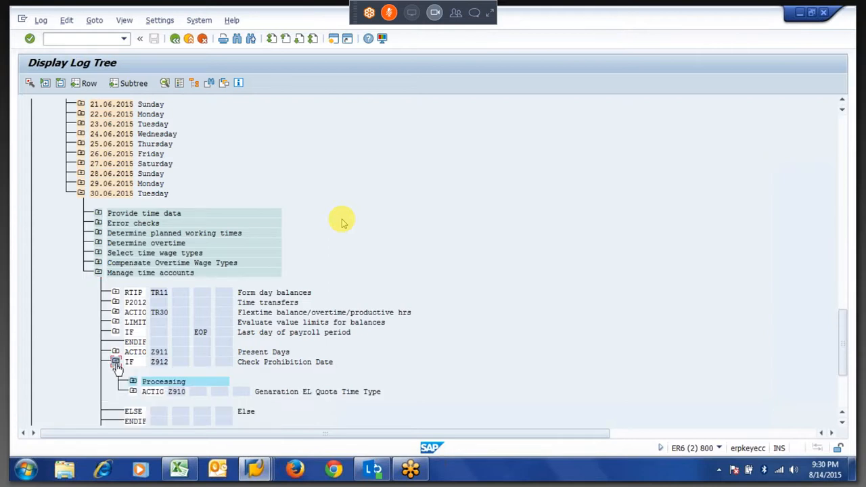
click(152, 396)
click(151, 402)
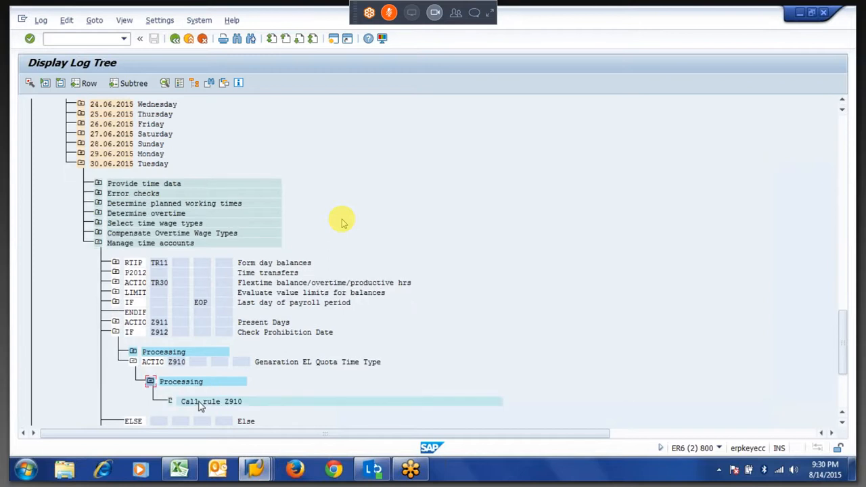
double_click(199, 402)
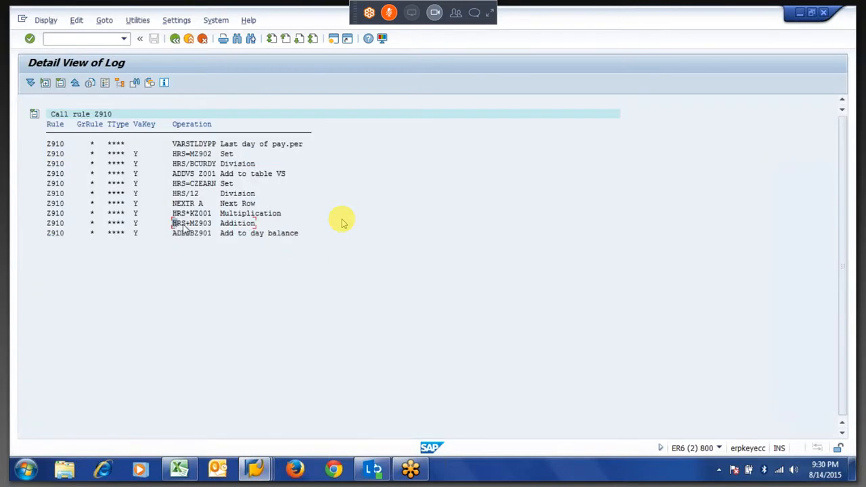
drag(175, 224, 217, 226)
click(217, 229)
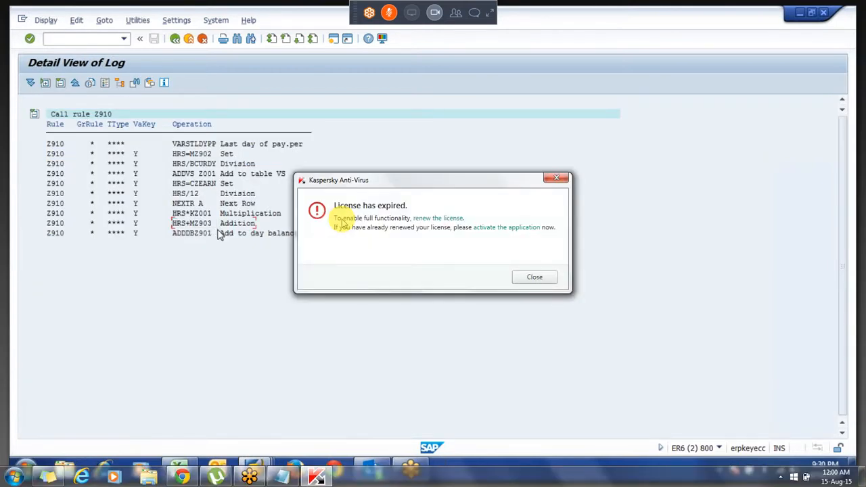
Check the quota number in the ABWKONTI output table of the QUOTA function for 30.06.2015, dismissing the antivirus pop-up
click(175, 40)
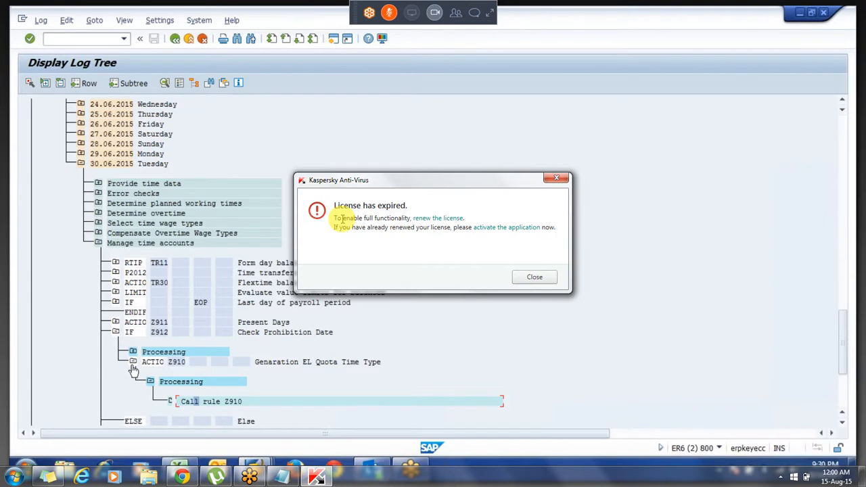
click(116, 333)
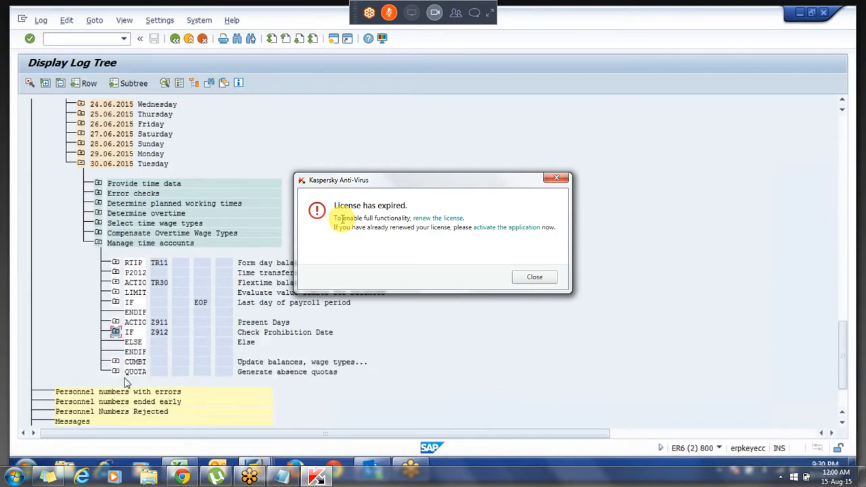
click(116, 373)
click(133, 411)
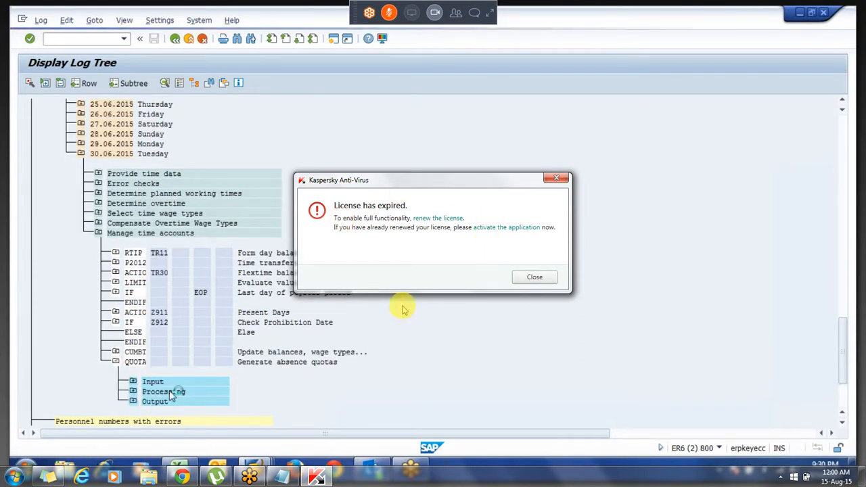
click(535, 277)
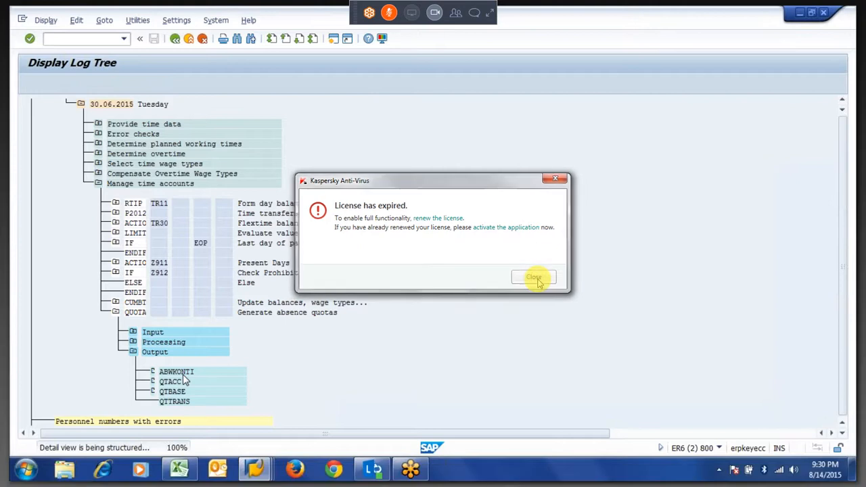
key(Escape)
drag(241, 167, 268, 168)
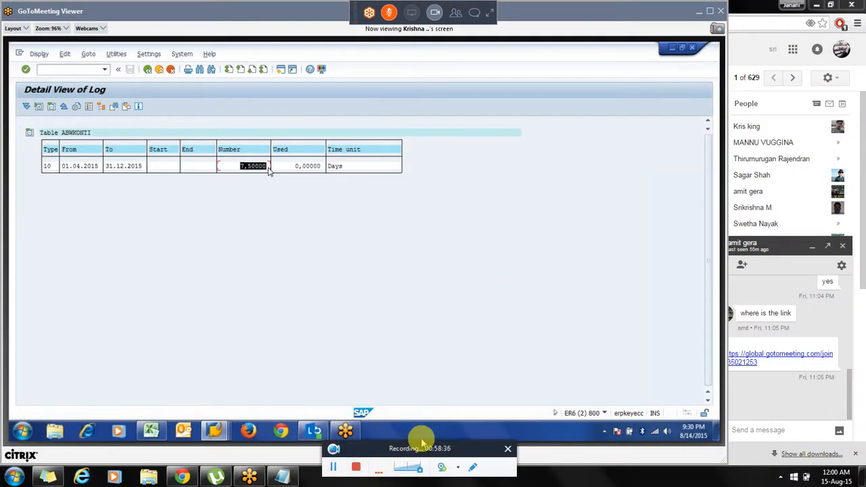
click(269, 169)
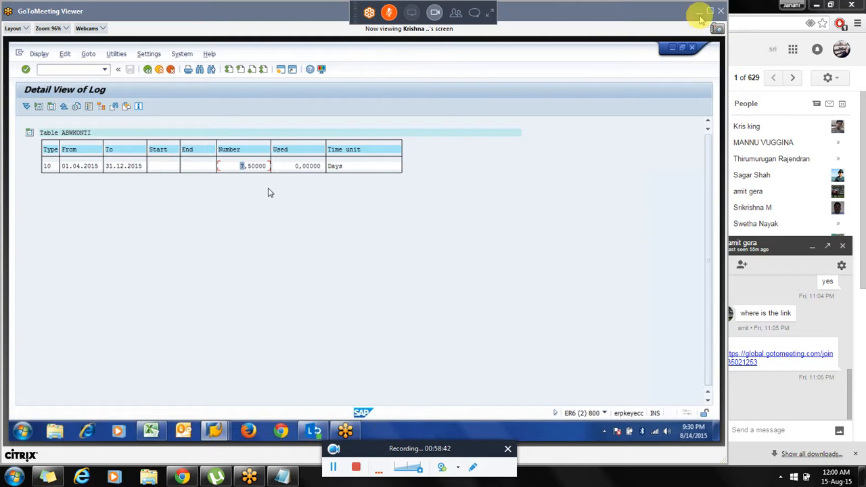
click(711, 12)
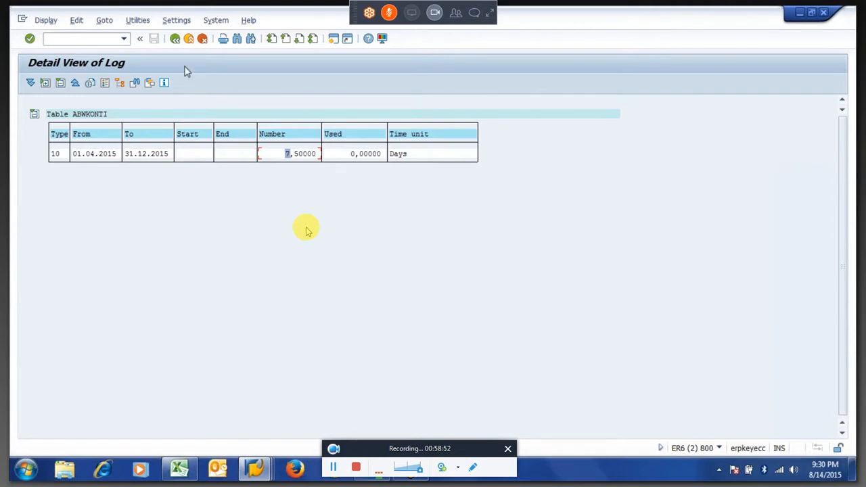
click(175, 39)
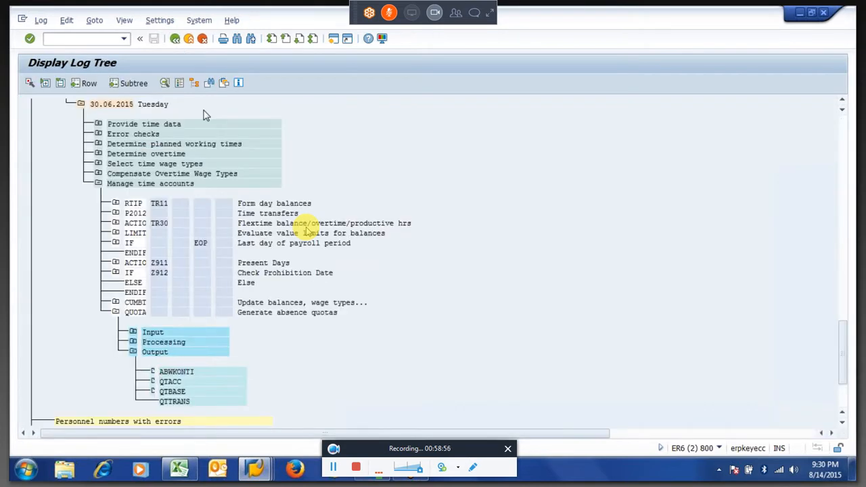
Set the evaluation end date to 31.07.2015 and execute the time evaluation
click(181, 243)
key(BackSpace)
text(1)
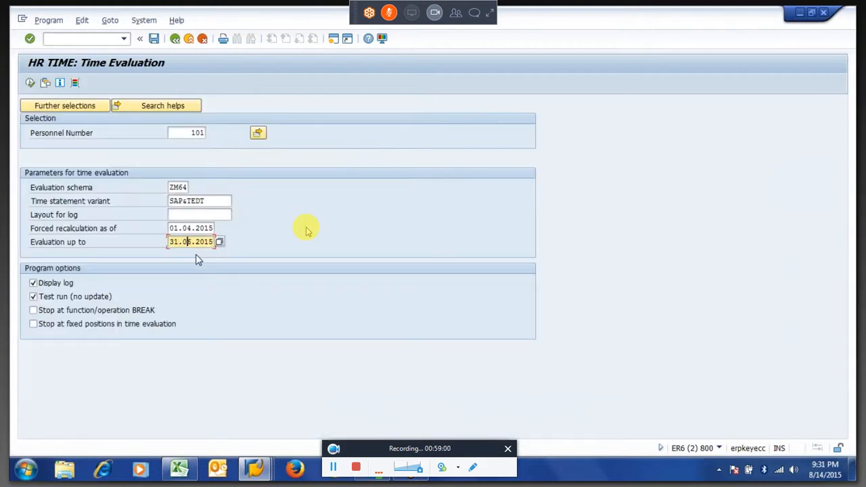
key(BackSpace)
text(7)
key(Return)
click(30, 83)
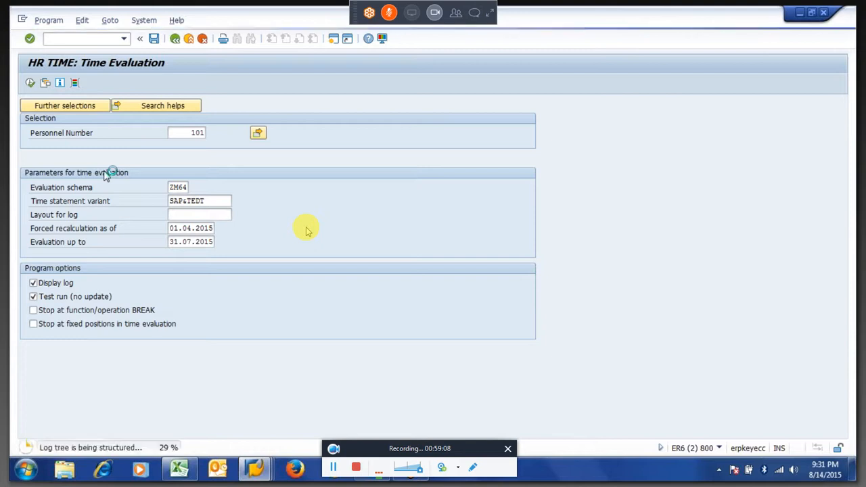
Expand the new log for 30.06.2015 down to the output of the QUOTA function under Manage time accounts
click(46, 144)
click(63, 163)
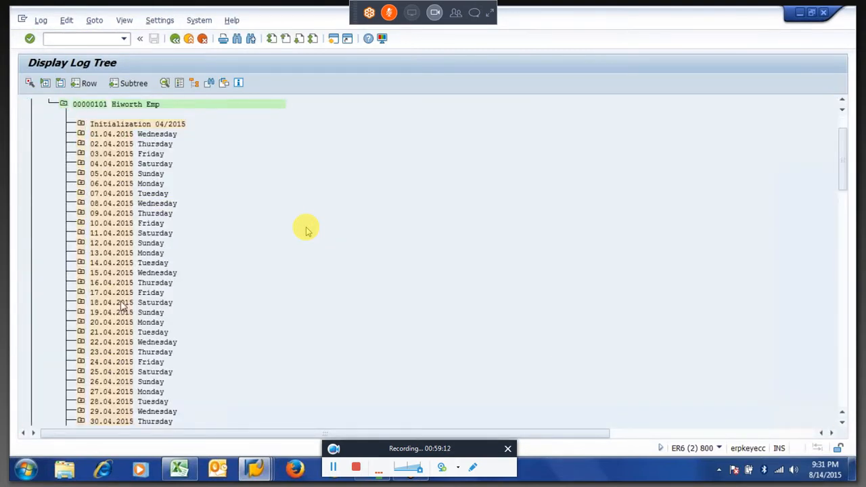
scroll(306, 231, down, 10)
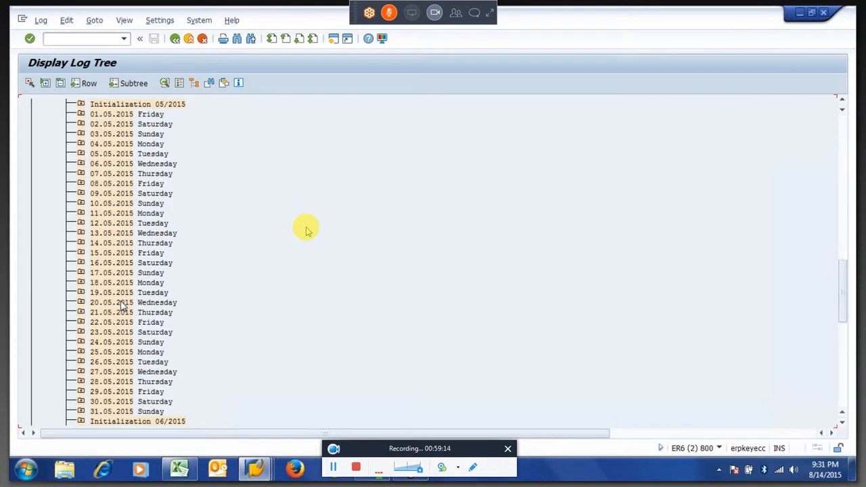
scroll(306, 230, down, 10)
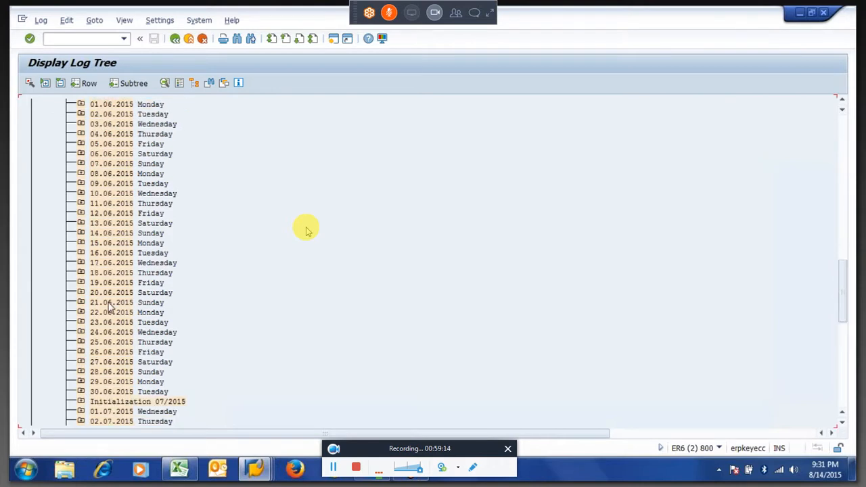
click(81, 392)
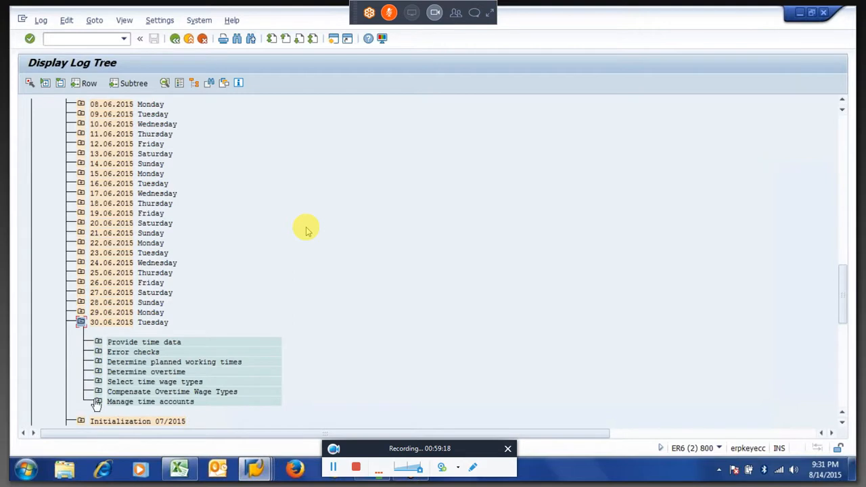
click(98, 402)
click(117, 405)
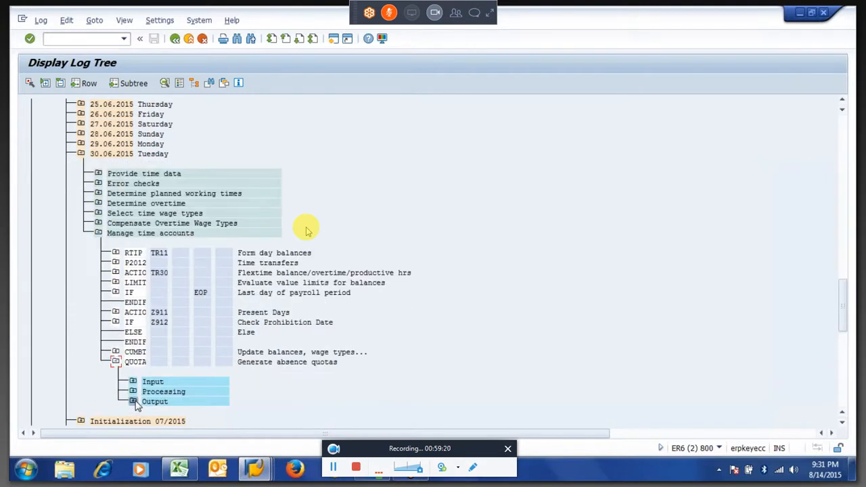
click(133, 402)
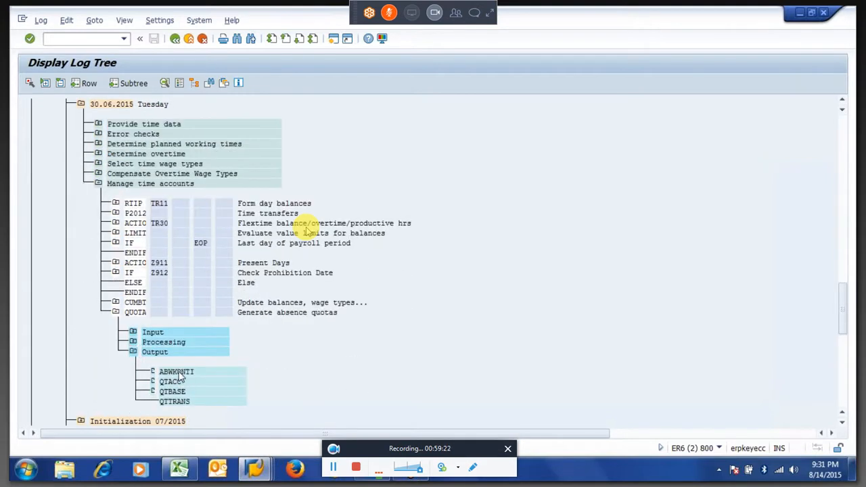
Examine the Number value of quota type 10 in the ABWKONTI table and return to the log tree
double_click(171, 361)
drag(286, 154, 318, 161)
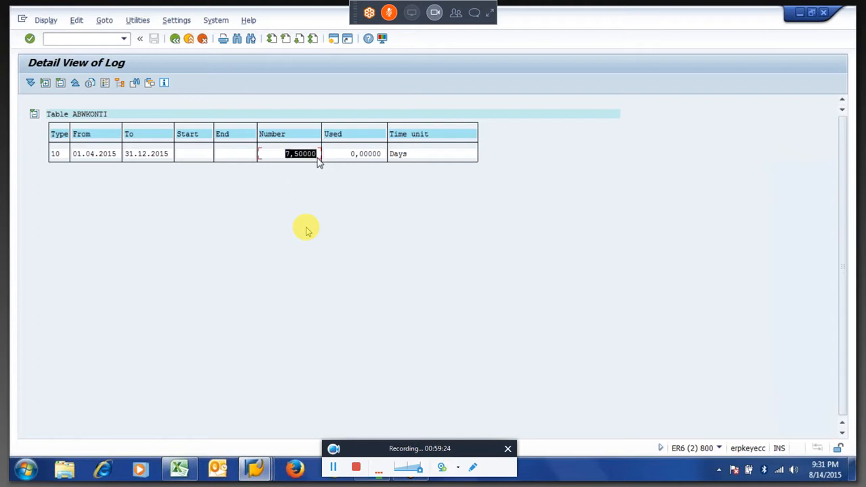
click(320, 158)
drag(289, 158, 320, 158)
click(321, 158)
click(175, 39)
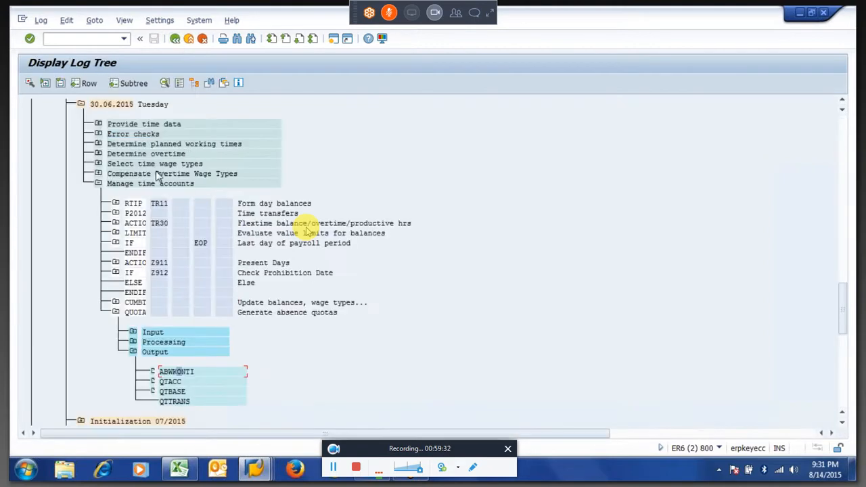
Collapse the 30.06.2015 node and expand 31.07.2015 down to the QUOTA function's output under Manage time accounts
click(99, 184)
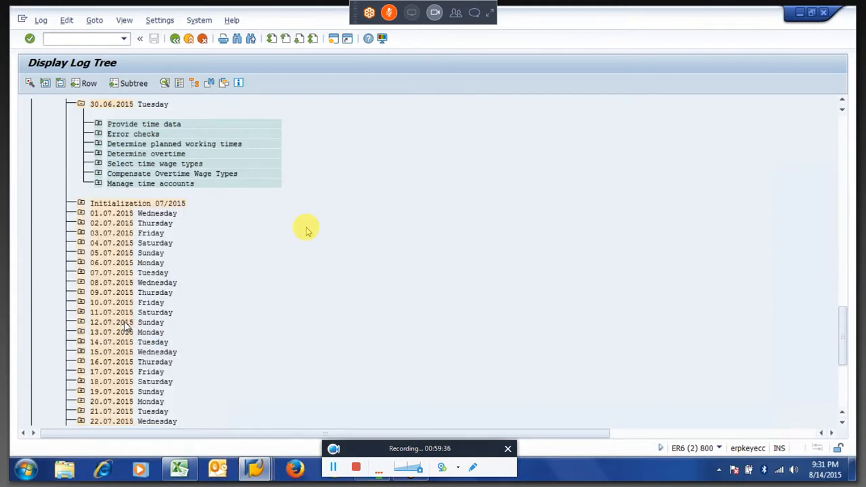
scroll(125, 328, down, 10)
click(80, 184)
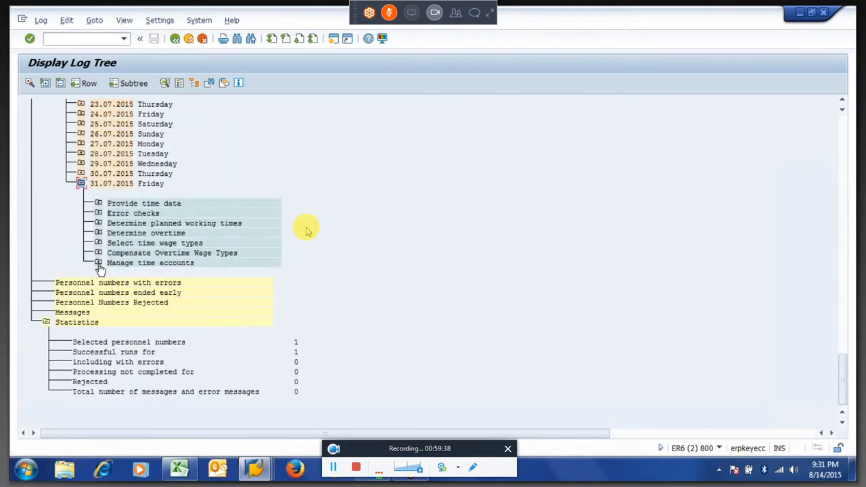
click(98, 264)
click(116, 392)
click(133, 400)
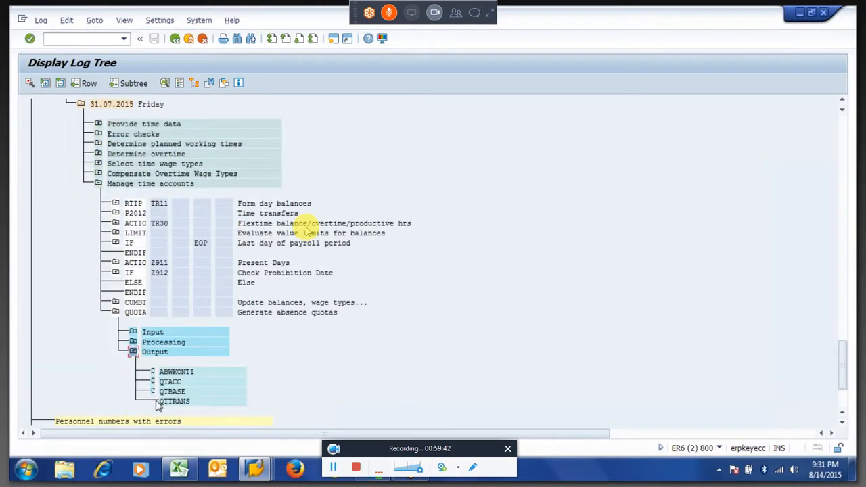
Check the quota number in the output table ABWKONTI and the Z903 Store EL Quota hours in the input table SALDO for 31.07.2015
double_click(179, 374)
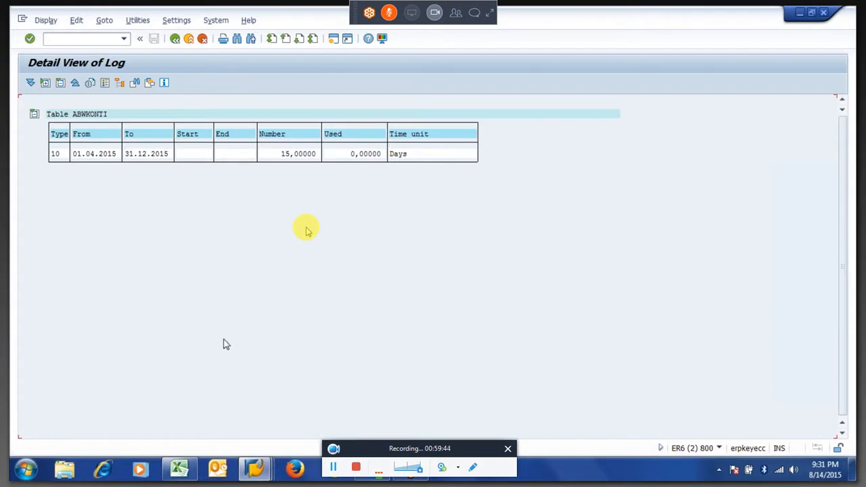
click(174, 38)
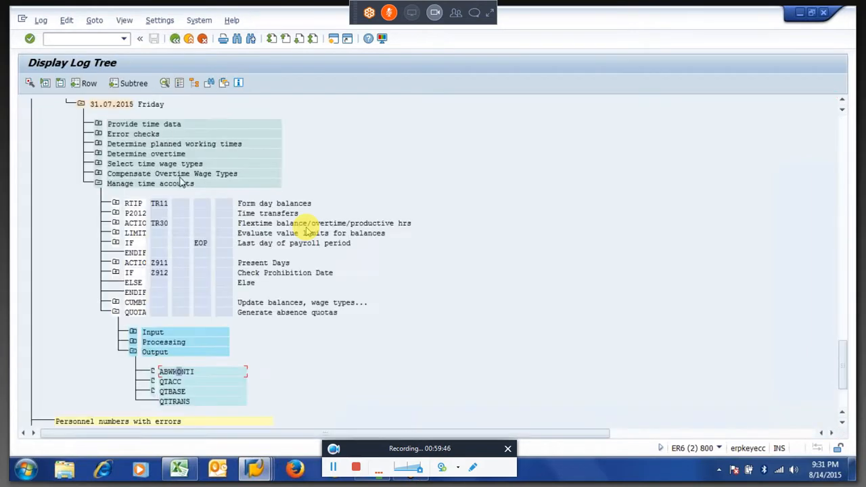
click(134, 332)
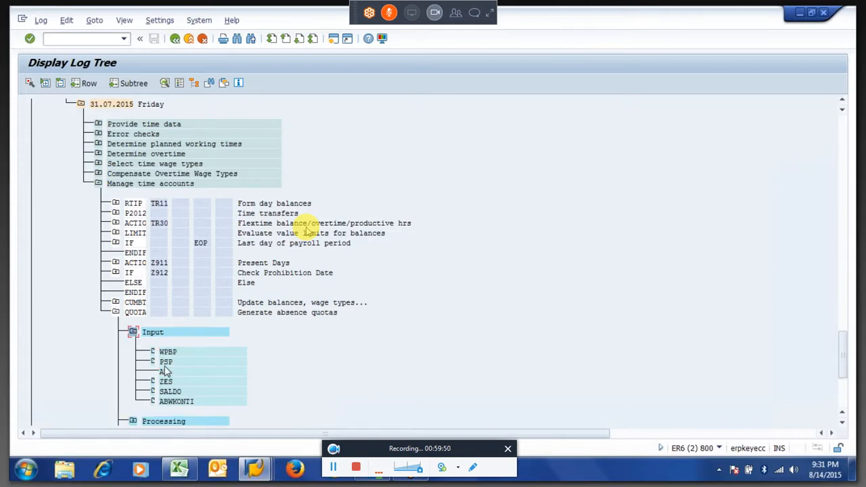
double_click(169, 391)
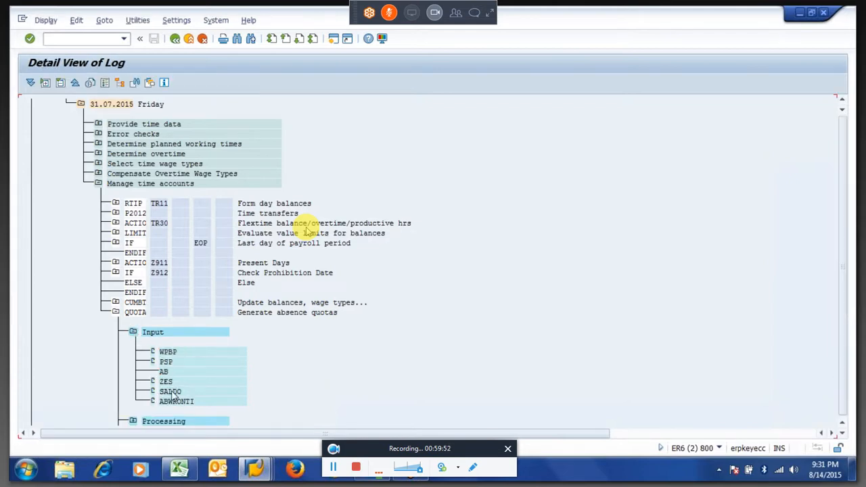
drag(250, 174, 279, 179)
click(279, 179)
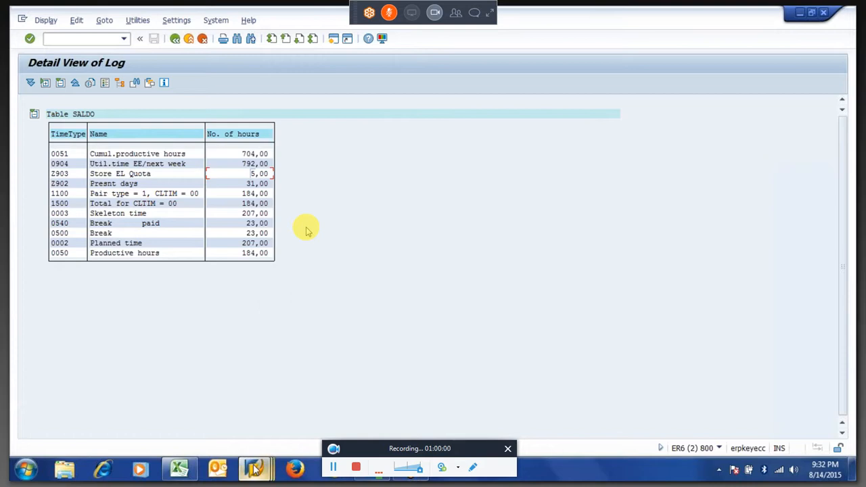
Switch to calculation rule Z910 and insert the operation HRS=0 below ADDDBZ901
mouse_move(254, 468)
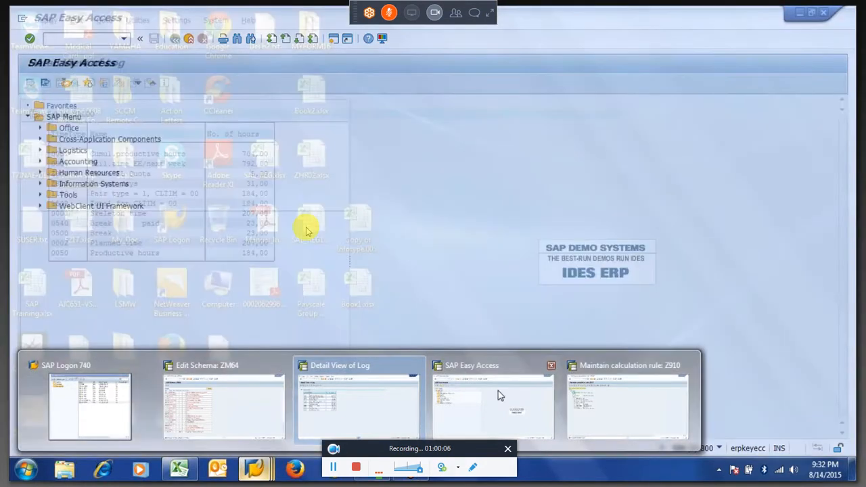
click(628, 406)
click(76, 245)
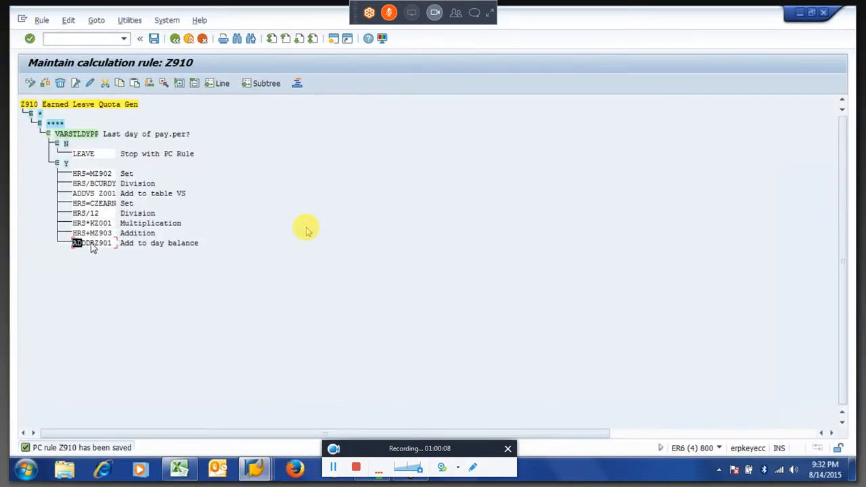
click(96, 244)
click(105, 243)
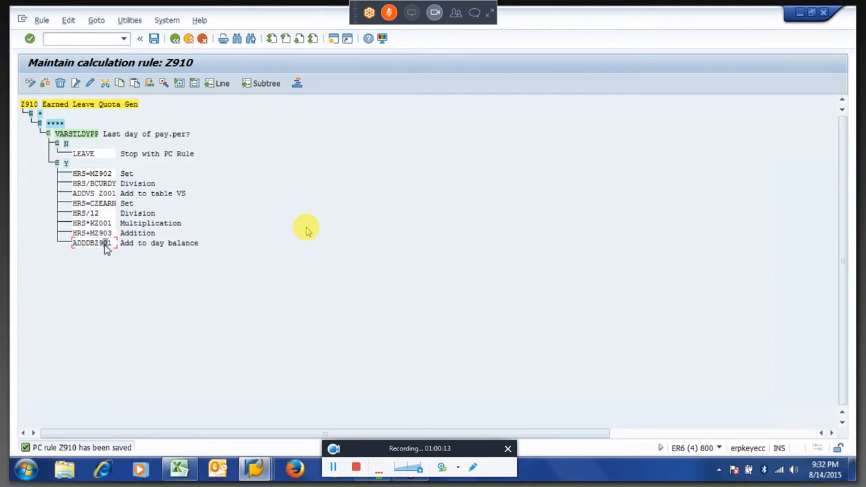
click(75, 82)
text(h)
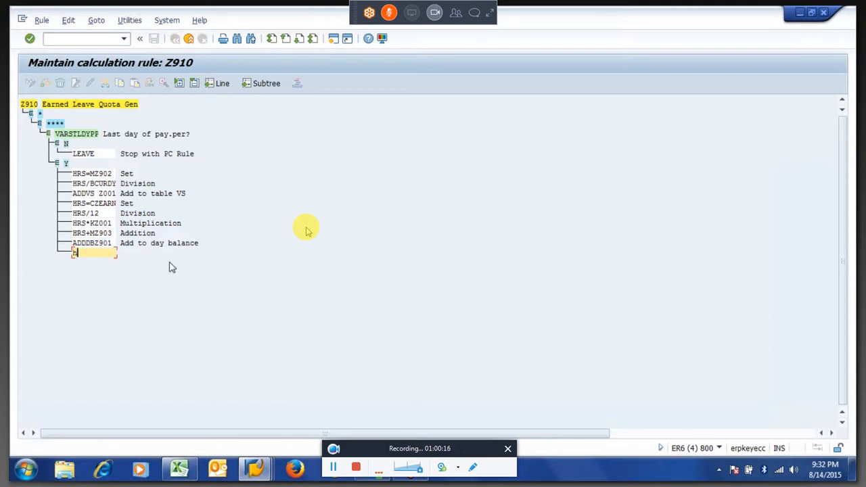
text(rs=0)
key(Return)
Add the operation ADDMBZ903Z below HRS=0 in rule Z910
text(ADDM)
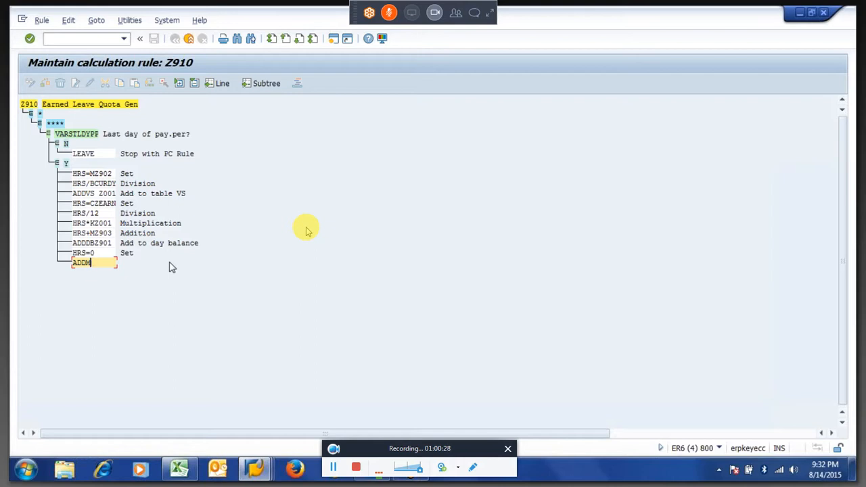
text(BZ903Z)
key(Return)
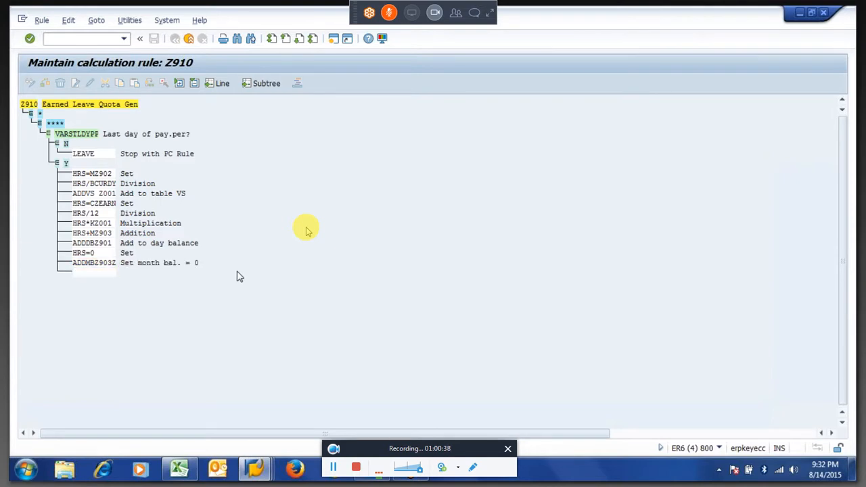
Review the HRS+MZ903, ADDDBZ901 and ADDMBZ903Z lines and save calculation rule Z910
click(90, 234)
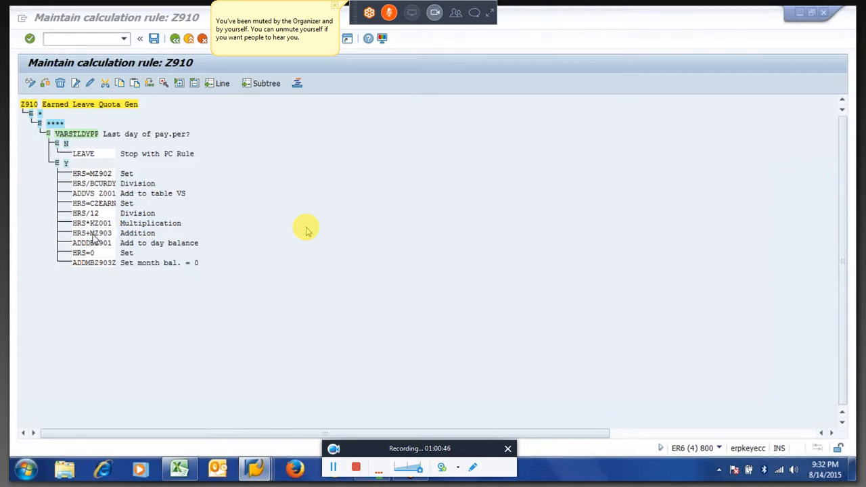
drag(92, 234, 115, 237)
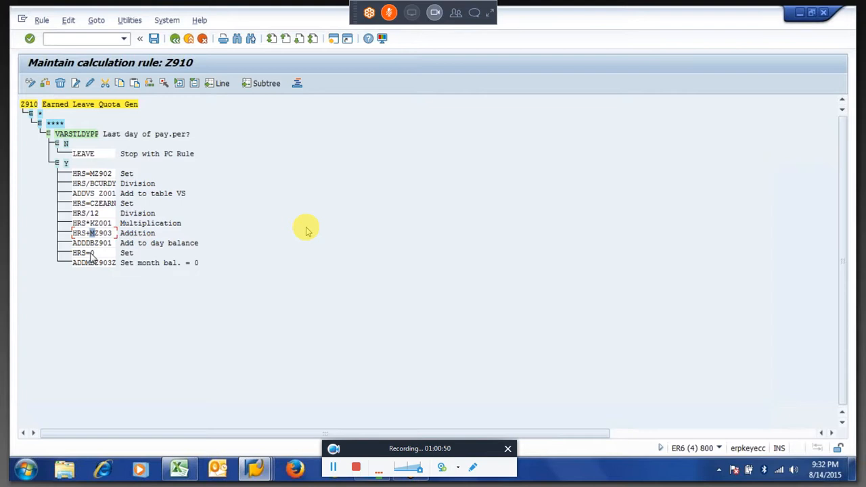
click(102, 265)
drag(73, 234, 116, 245)
click(116, 245)
click(101, 234)
key(ctrl+s)
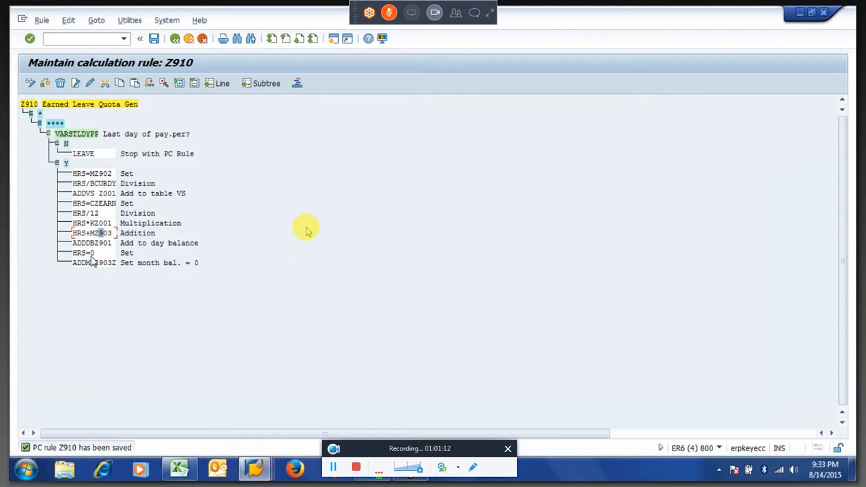
Examine how the HRS+MZ903, HRS=0 and ADDMBZ903Z operations handle the stored quota in time type Z903
click(115, 265)
click(95, 235)
drag(95, 235, 113, 234)
drag(96, 263, 114, 266)
click(93, 254)
click(100, 263)
click(115, 264)
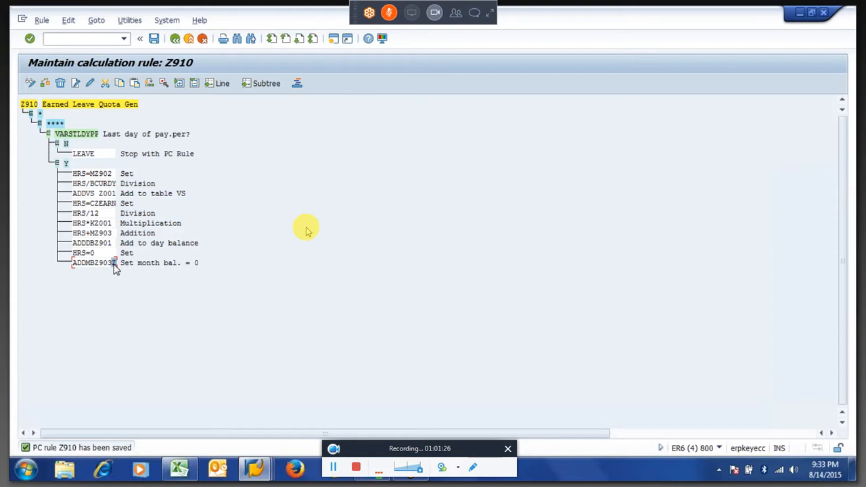
click(102, 234)
click(114, 265)
Save rule Z910 again and rerun the time evaluation with the existing selection up to 31.07.2015
key(ctrl+s)
key(Return)
key(alt+Tab)
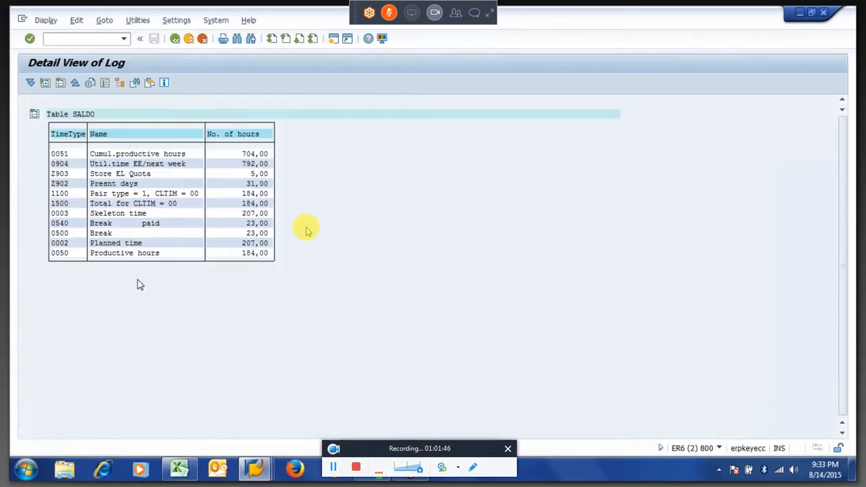
key(F3)
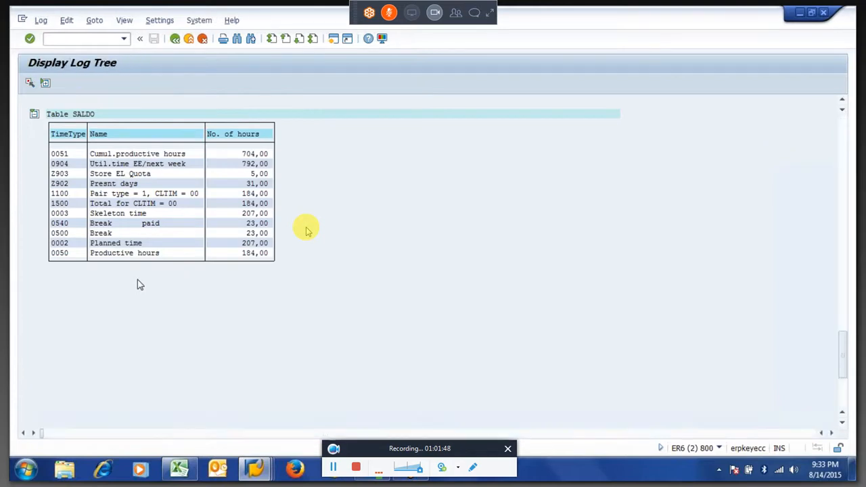
key(F3)
click(29, 83)
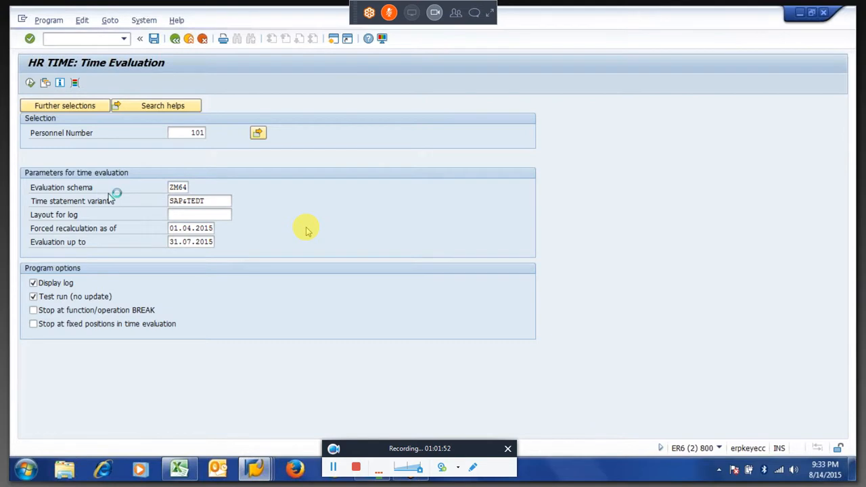
Expand the new log to the Manage time accounts functions for 31.05.2015 and collapse that day again
click(46, 144)
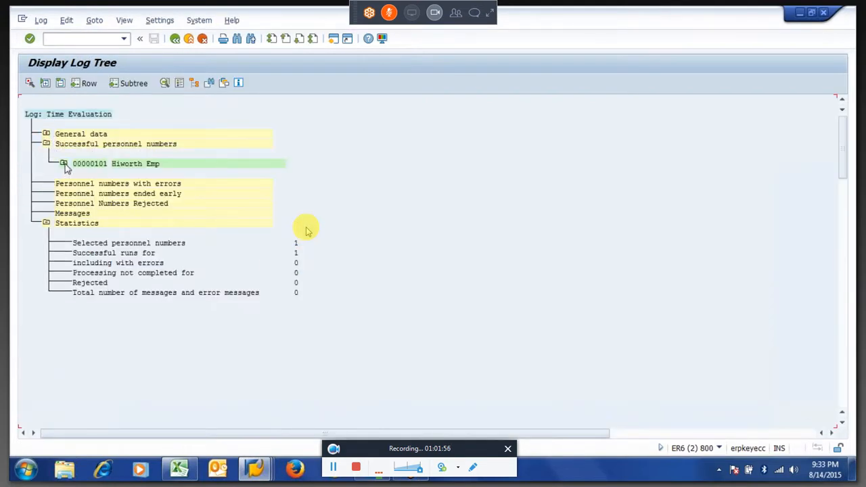
click(64, 164)
key(Page_Down)
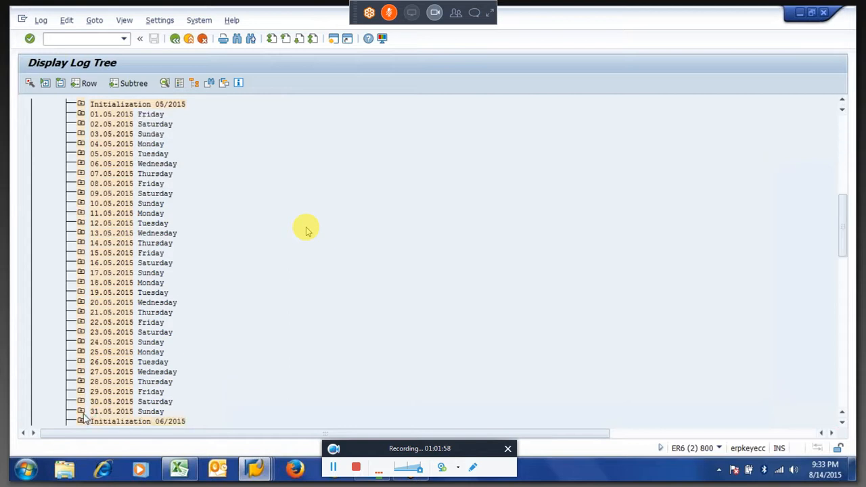
click(81, 412)
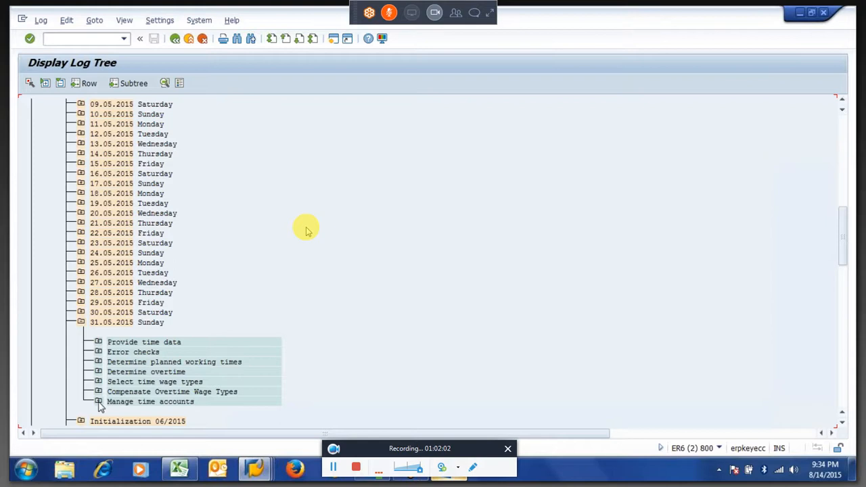
click(99, 402)
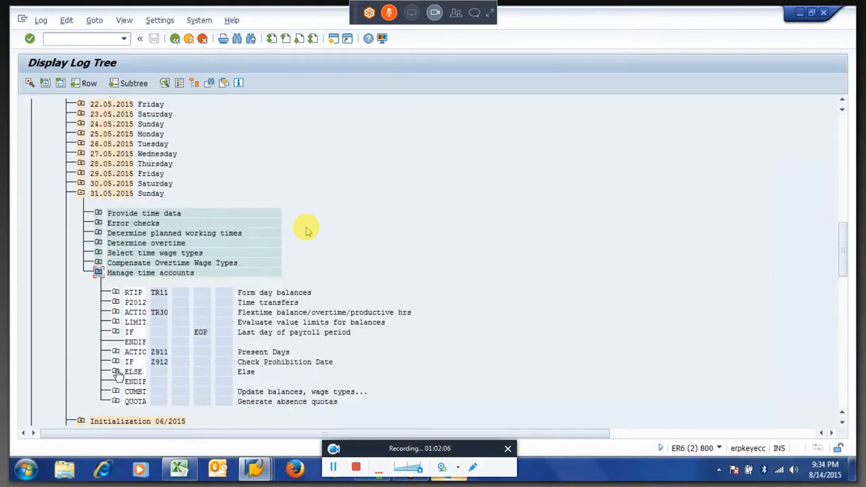
click(81, 194)
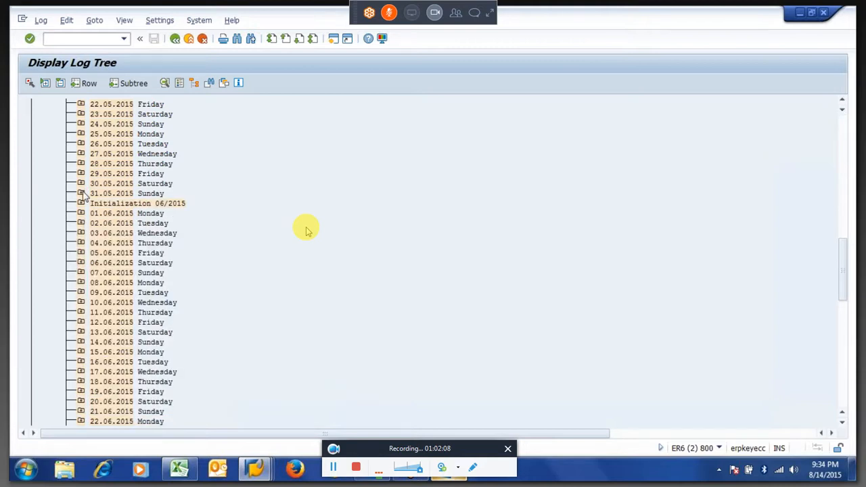
Expand 30.06.2015 in the log down to the processing of action Z910 under the Z912 prohibition date check
scroll(79, 191, down, 11)
click(81, 175)
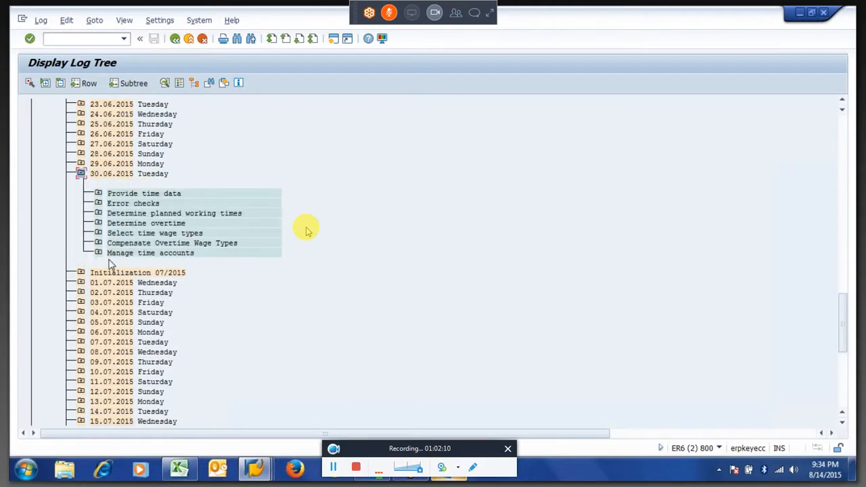
click(99, 255)
click(115, 342)
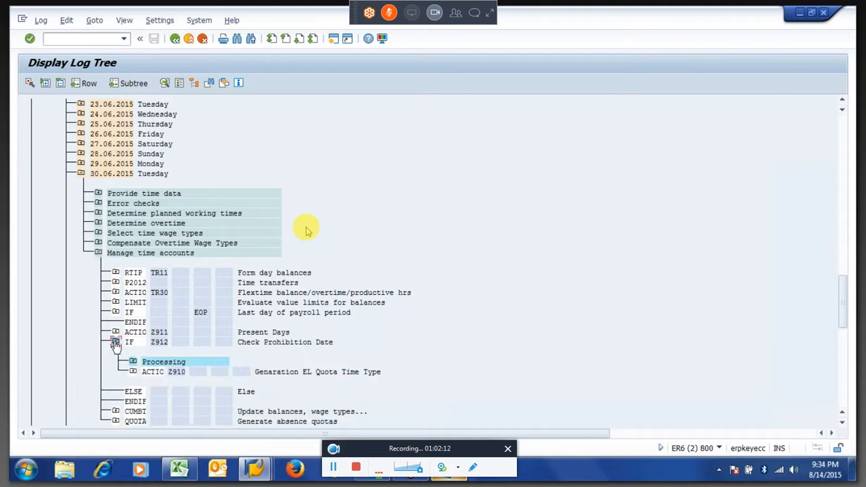
click(133, 371)
click(151, 393)
Examine the HRS=0 and ADDMBZ903Z operations in the detail view of the Z910 rule call and return to the log tree
double_click(215, 405)
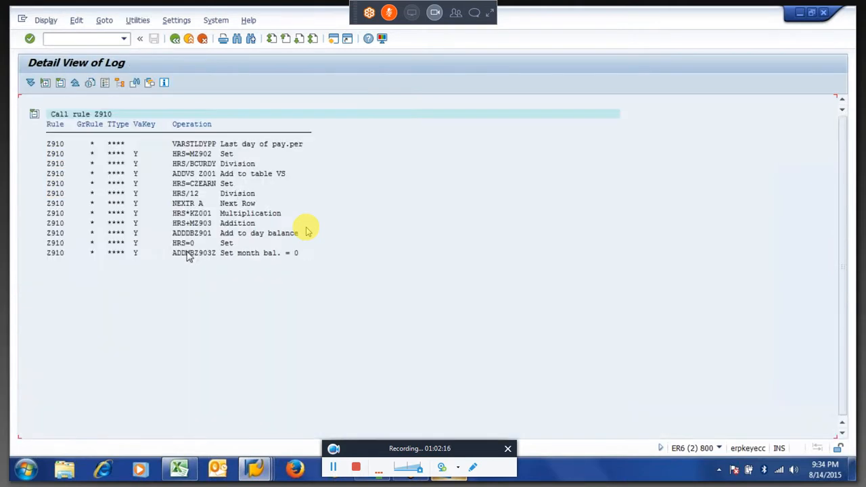
drag(174, 243, 222, 257)
click(178, 41)
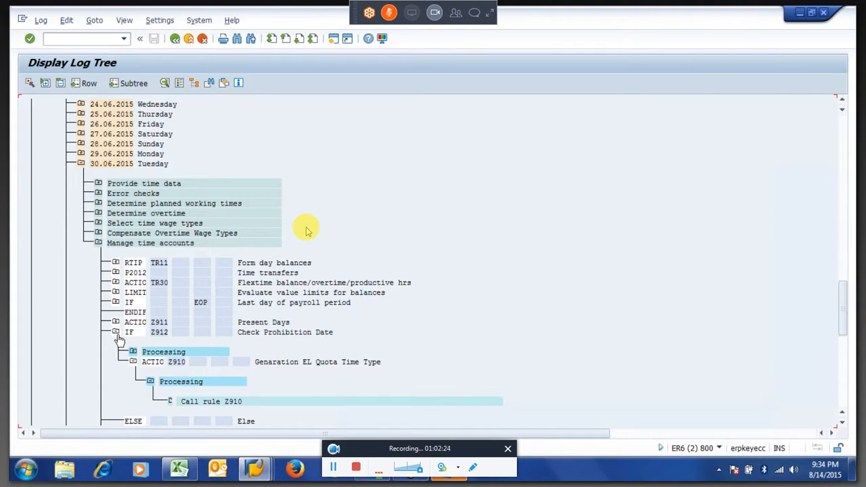
Collapse the Z912 check and examine the Z903 Store EL Quota hours in the SALDO table for 30.06.2015
click(116, 333)
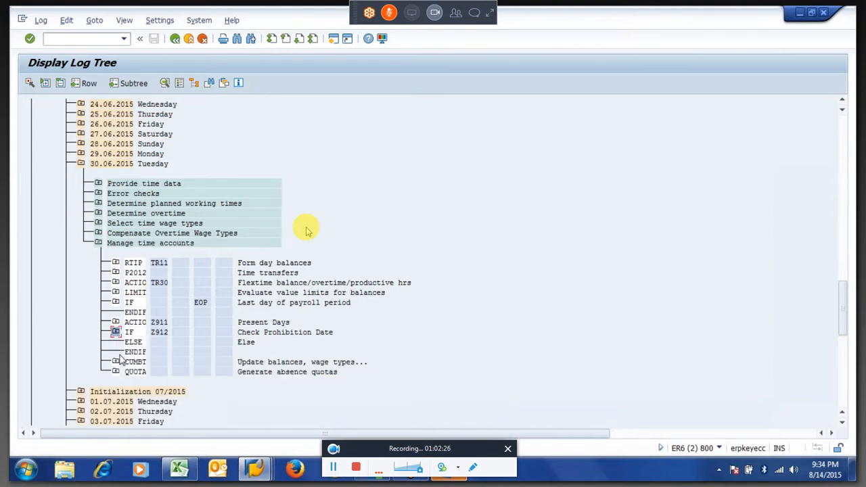
click(116, 362)
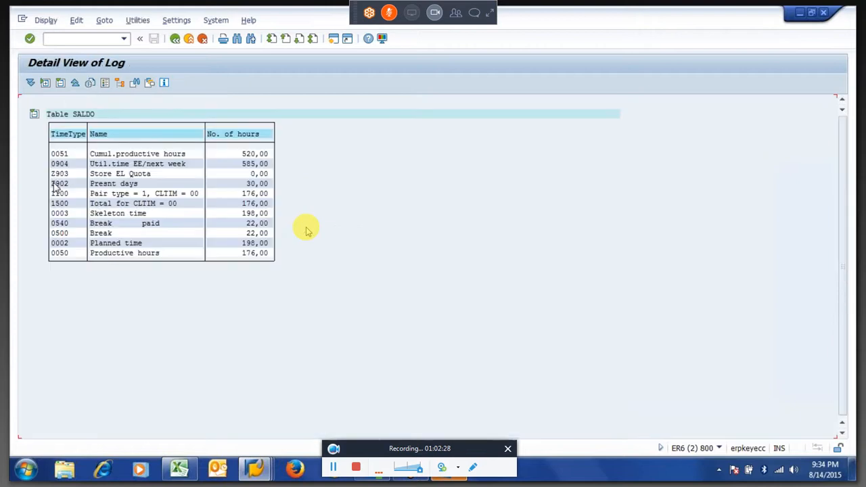
drag(54, 182, 141, 187)
drag(55, 174, 276, 172)
In calculation rule Z910, change the month balance operation to ADDMBZ903 without the Z indicator and the preceding HRS=0 to HRS=1
key(alt+Tab)
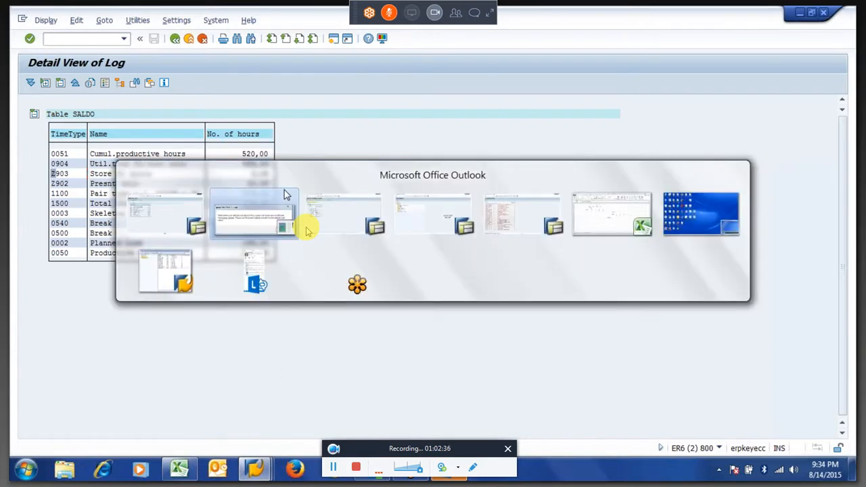
key(alt+Tab)
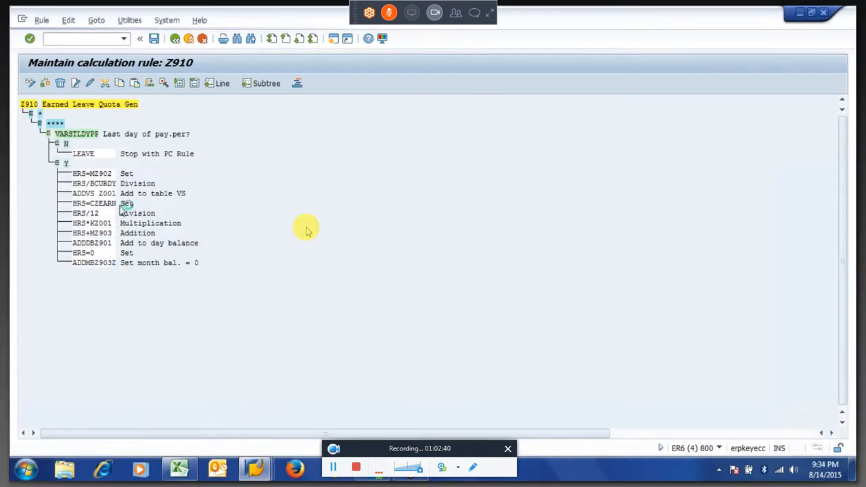
key(Return)
double_click(92, 253)
click(90, 84)
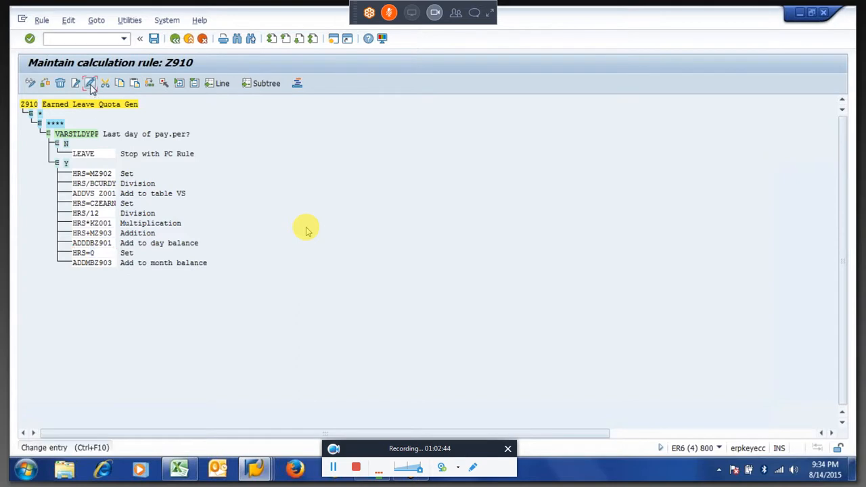
text(1)
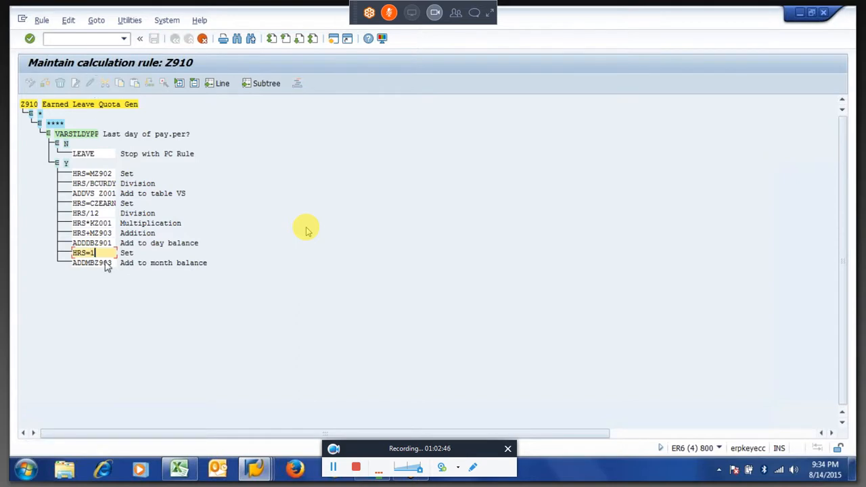
key(Return)
Save rule Z910 under the customizing request ER6K900013
click(101, 264)
click(101, 233)
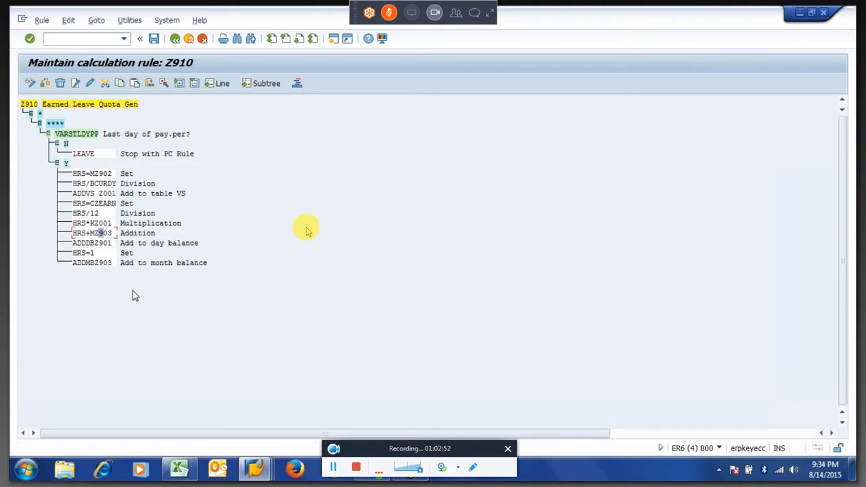
key(ctrl+s)
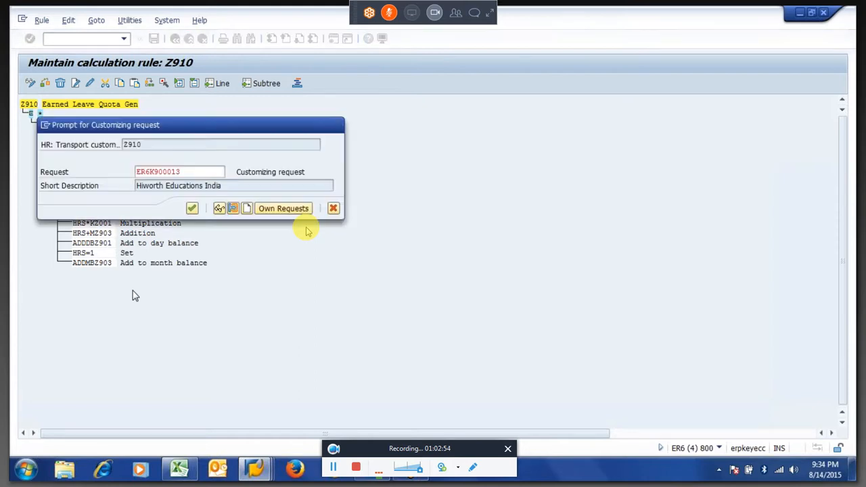
key(Return)
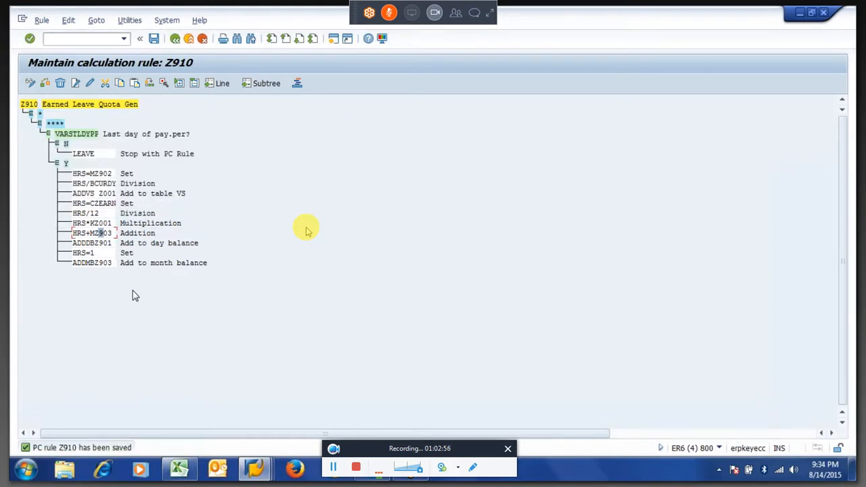
Rerun the time evaluation test from 01.04.2015 to 30.06.2015 with schema ZM64 and expand the successful employee's daily log
key(alt+Tab)
key(alt+Tab)
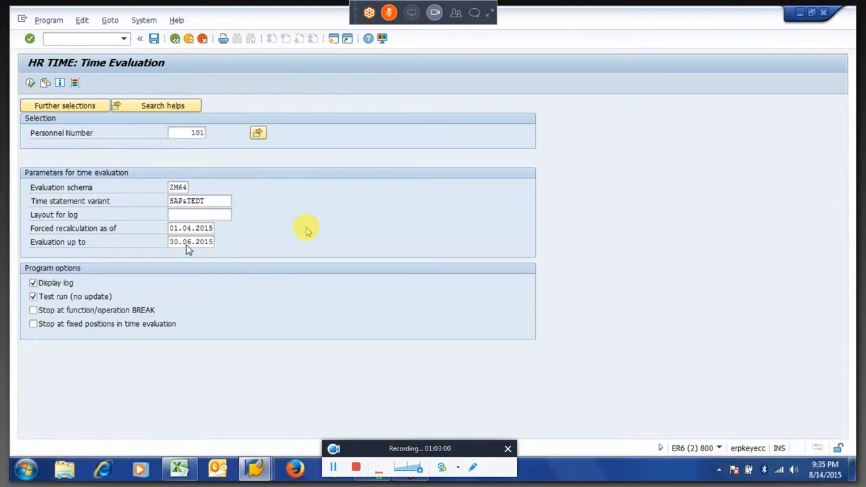
click(31, 83)
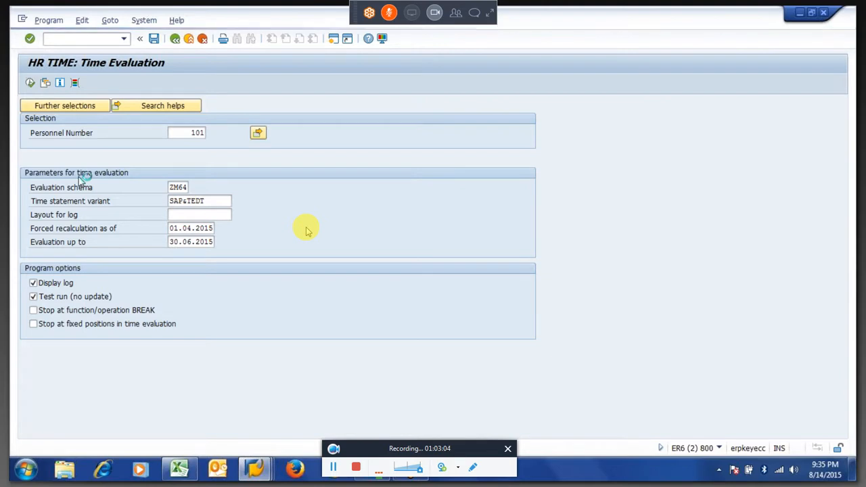
click(46, 145)
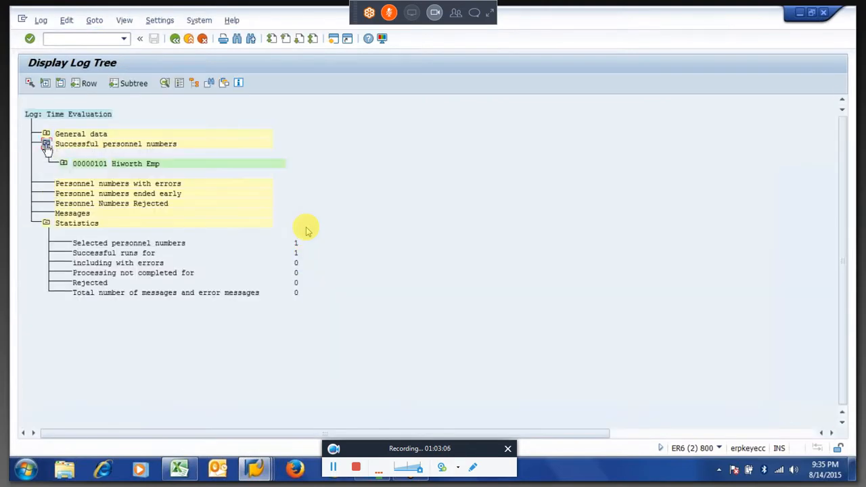
click(64, 164)
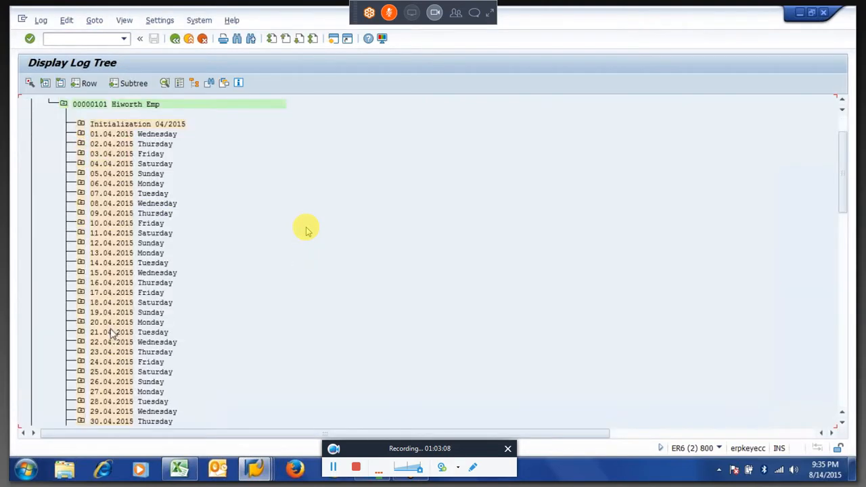
Expand 30.06.2015 down to the CUMBT output under Manage time accounts and examine Z903 Store EL Quota in the SALDO table
scroll(112, 333, down, 10)
scroll(112, 332, down, 10)
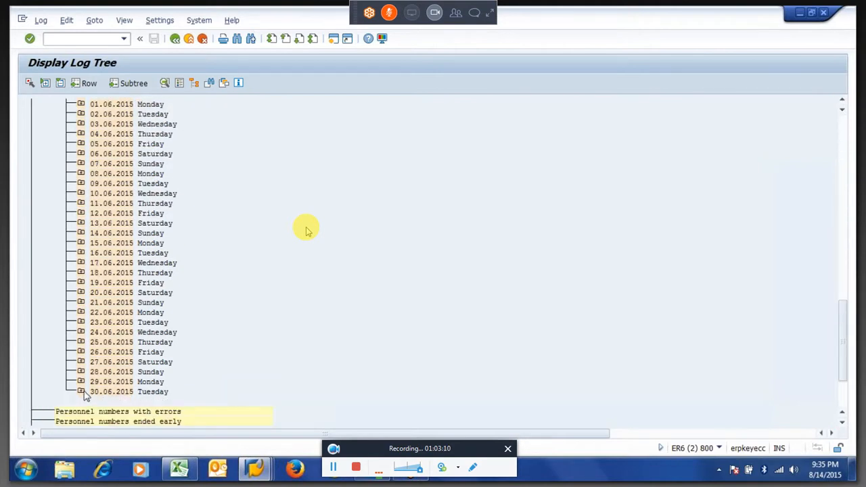
click(82, 393)
click(96, 401)
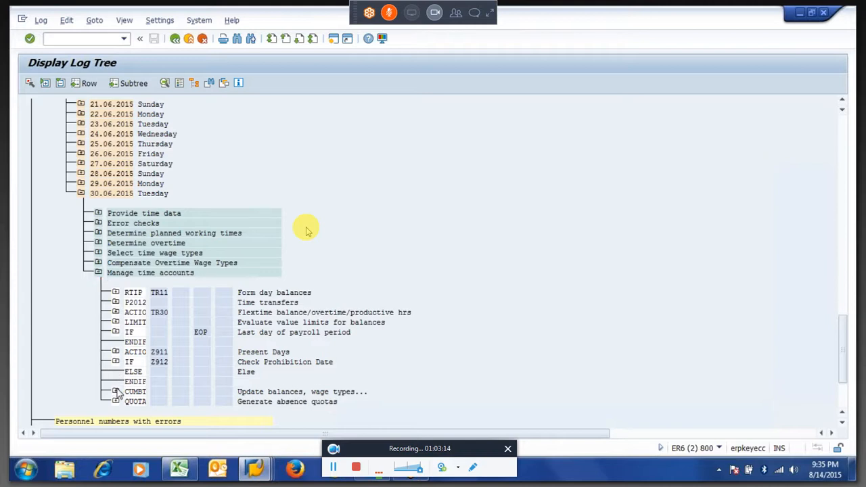
click(116, 391)
click(134, 401)
double_click(172, 371)
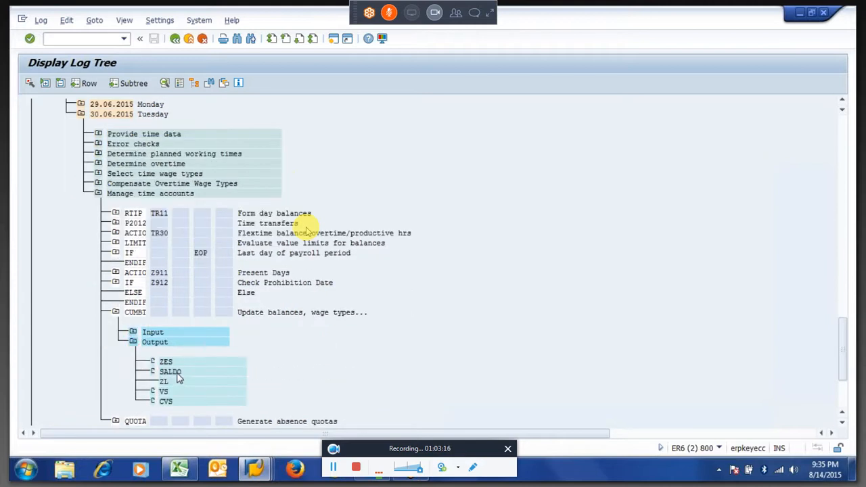
click(71, 174)
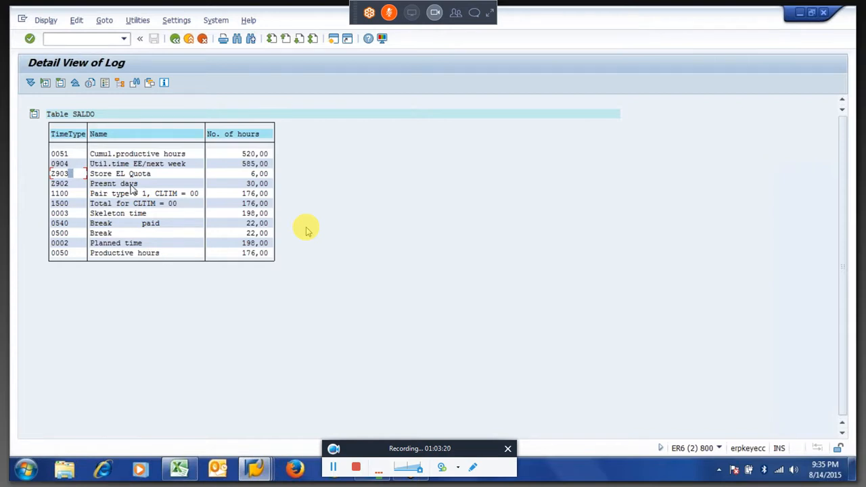
key(alt+Tab)
key(Tab)
key(Tab)
key(Tab)
key(Tab)
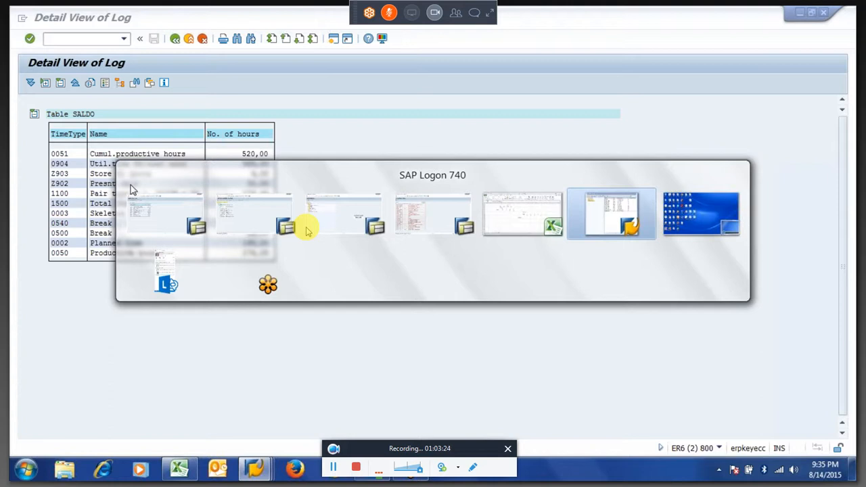
key(Tab)
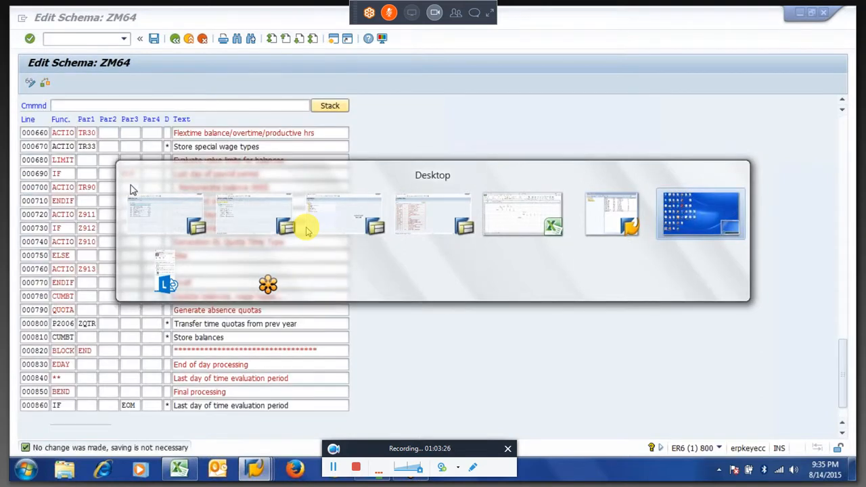
click(255, 469)
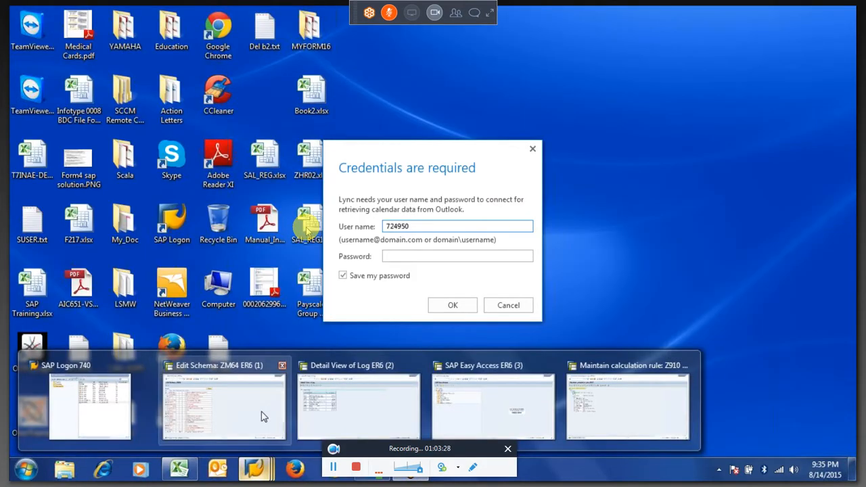
mouse_move(264, 416)
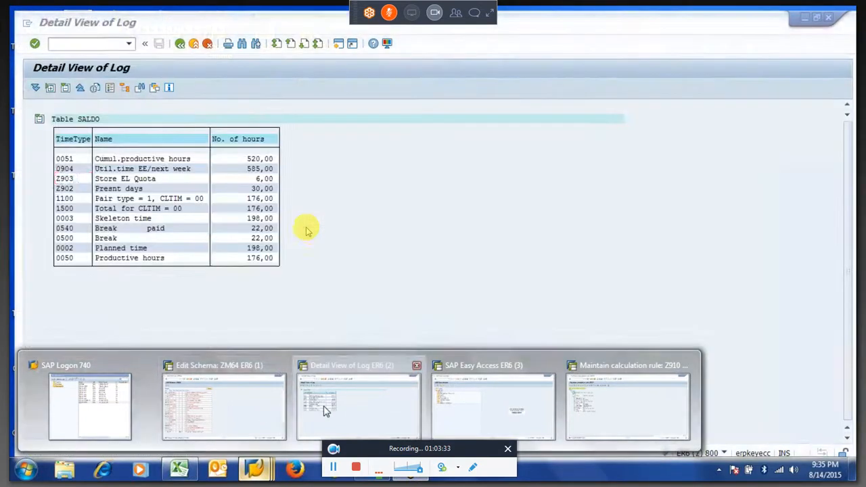
click(325, 410)
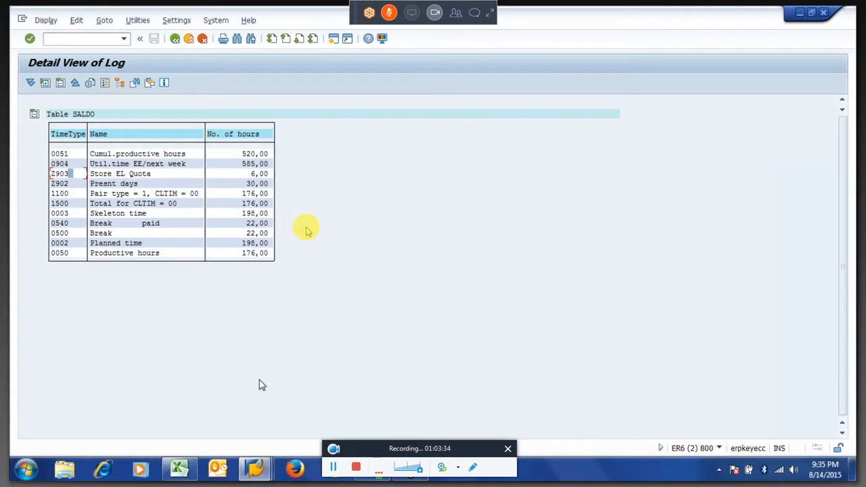
Return to rule Z910, change its last operation to ADDMBZ903Z and save the rule
mouse_move(255, 475)
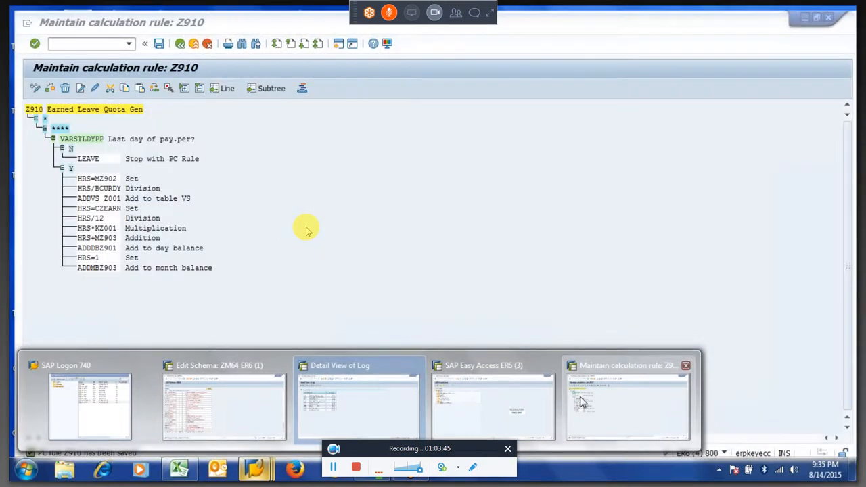
click(583, 403)
click(114, 263)
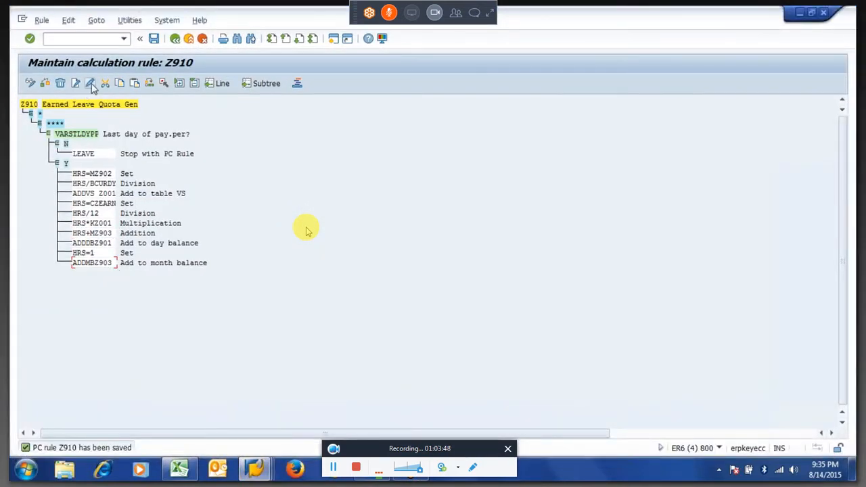
click(89, 82)
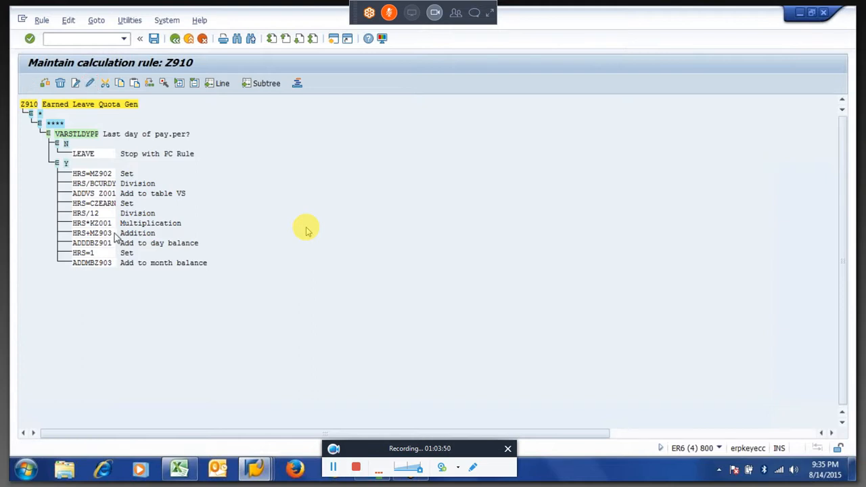
text(Z)
key(Return)
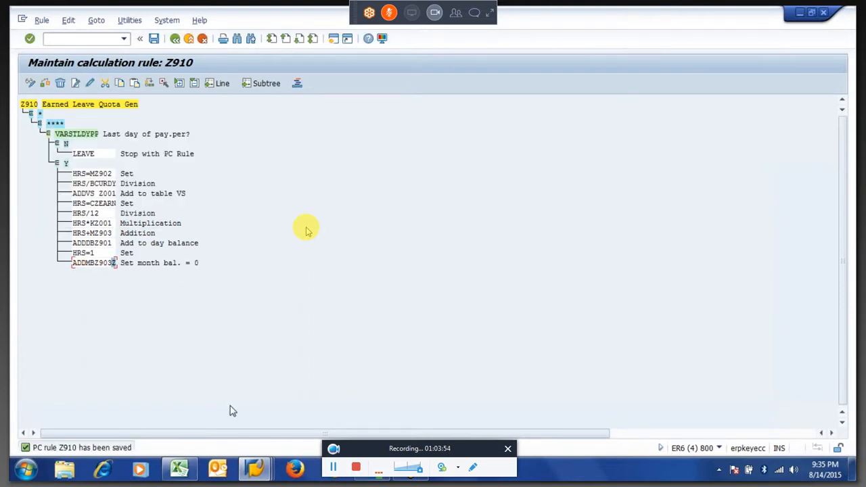
Run the time evaluation again with the updated rule and expand the employee's log to the days of June 2015
click(254, 470)
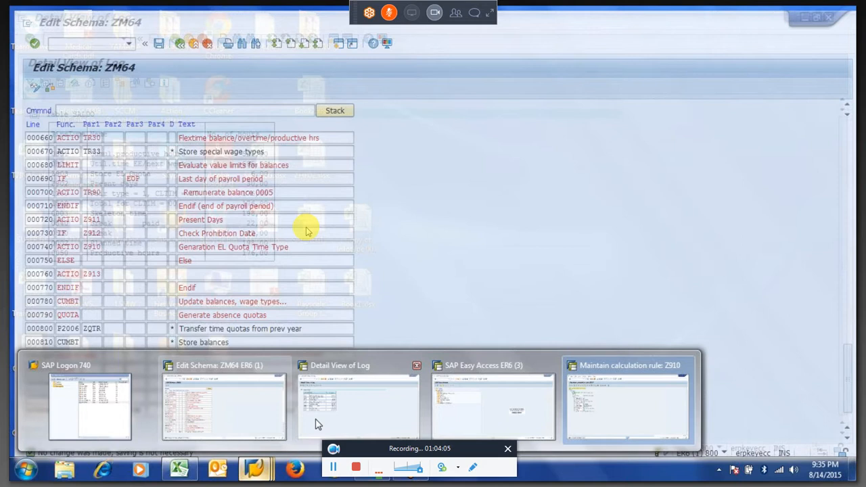
click(318, 425)
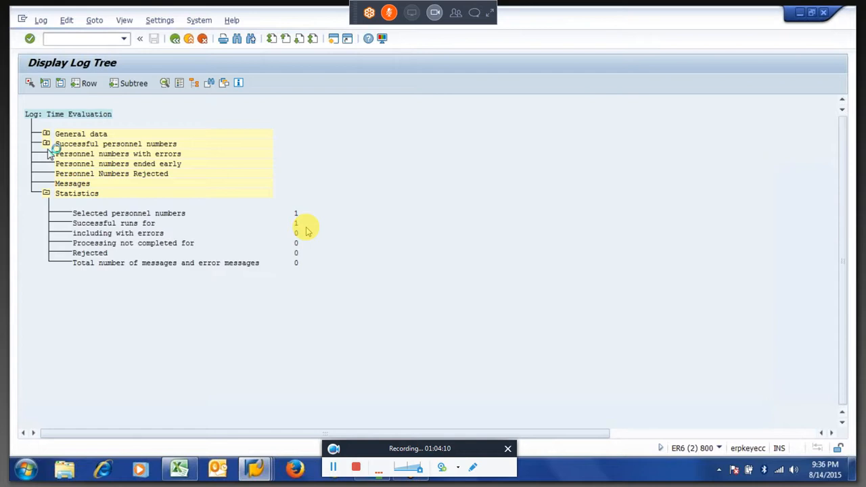
click(46, 144)
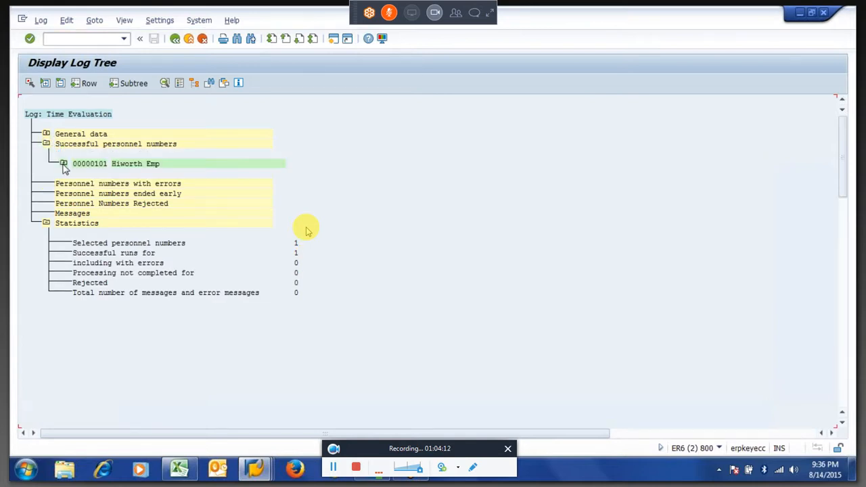
click(63, 164)
scroll(103, 274, down, 20)
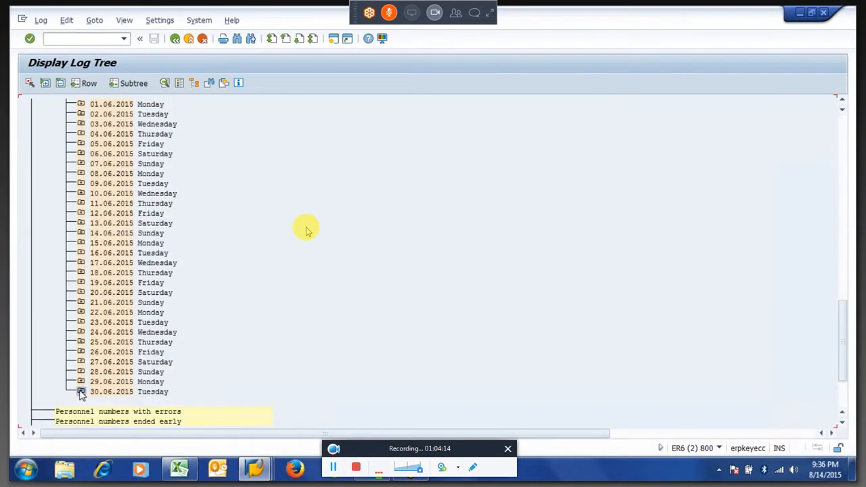
Expand the Manage time accounts functions for 30.06.2015 and examine the Z903 hours in the SALDO table of the CUMBT output
click(81, 390)
click(98, 403)
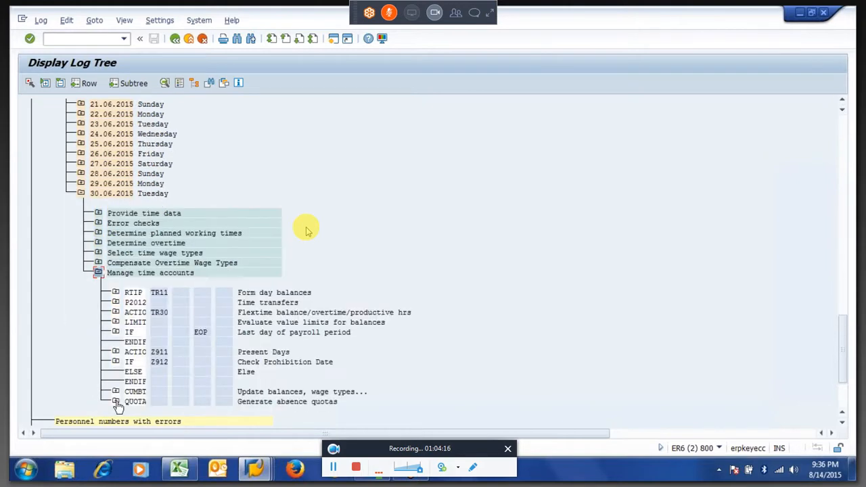
click(116, 402)
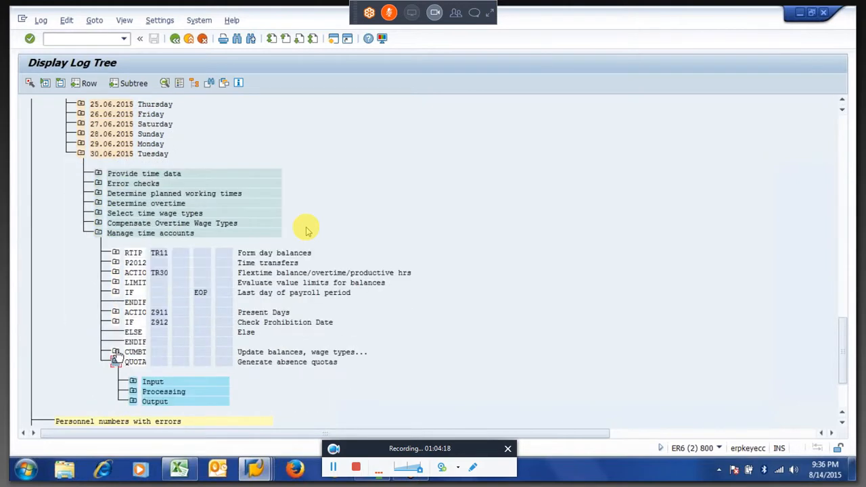
click(116, 352)
click(134, 382)
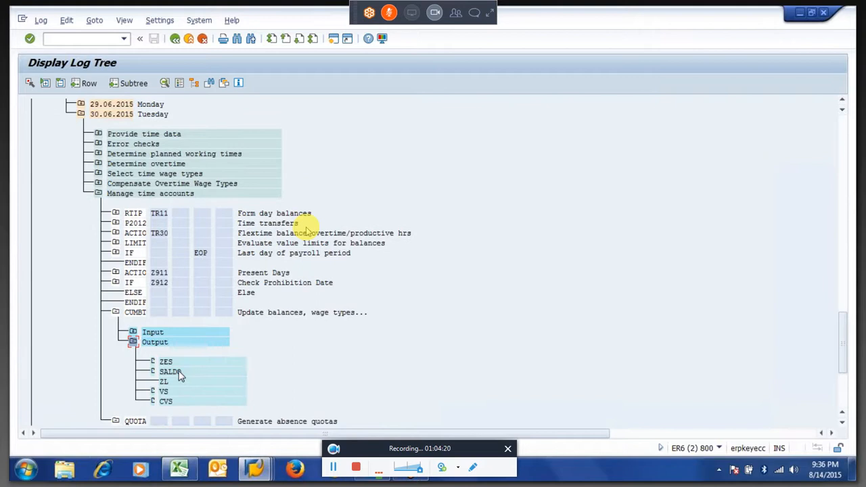
double_click(179, 373)
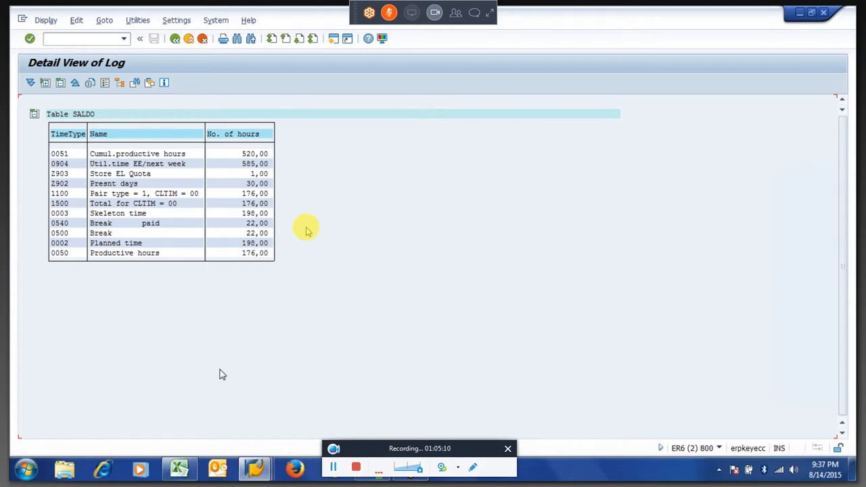
Open the documentation of operation ADDMB from rule Z910 and follow its control indicator link
key(alt+Tab)
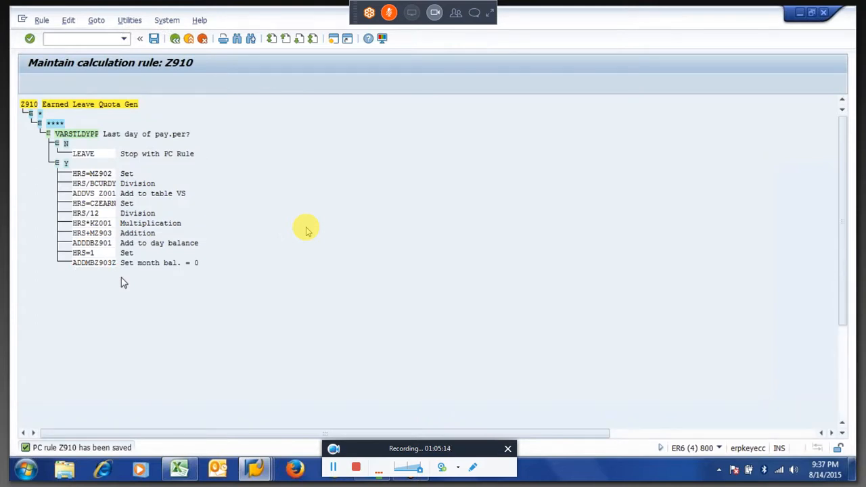
click(196, 292)
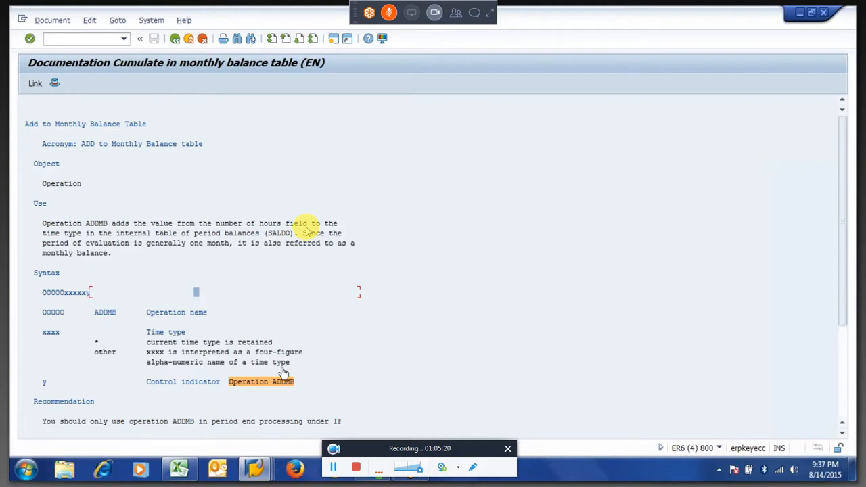
click(280, 388)
click(280, 388)
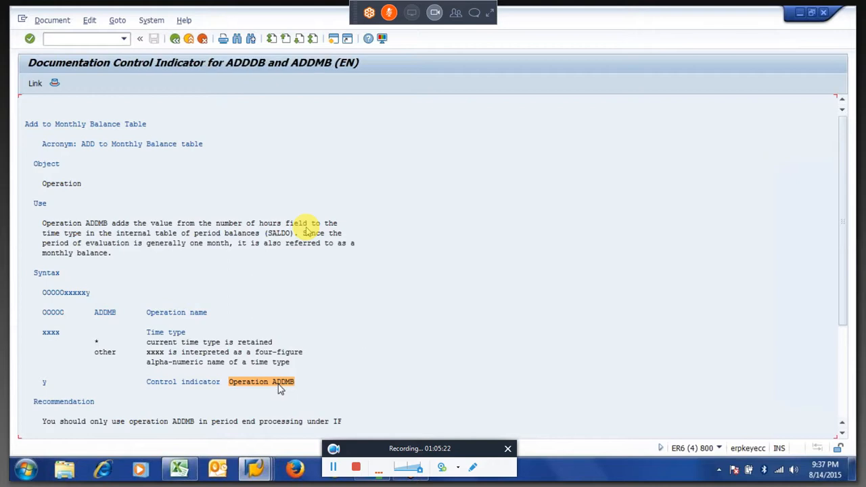
Read the Z specification in the control indicator documentation for ADDMB and return to rule Z910
click(119, 298)
drag(119, 298, 264, 349)
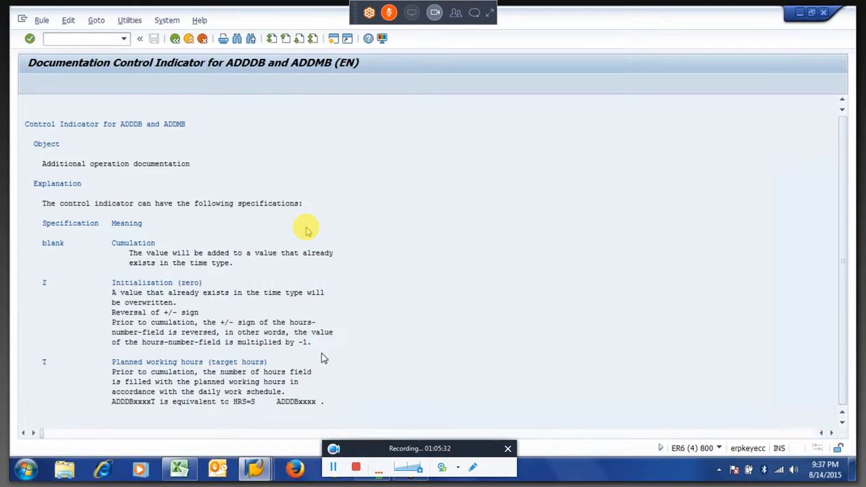
key(F3)
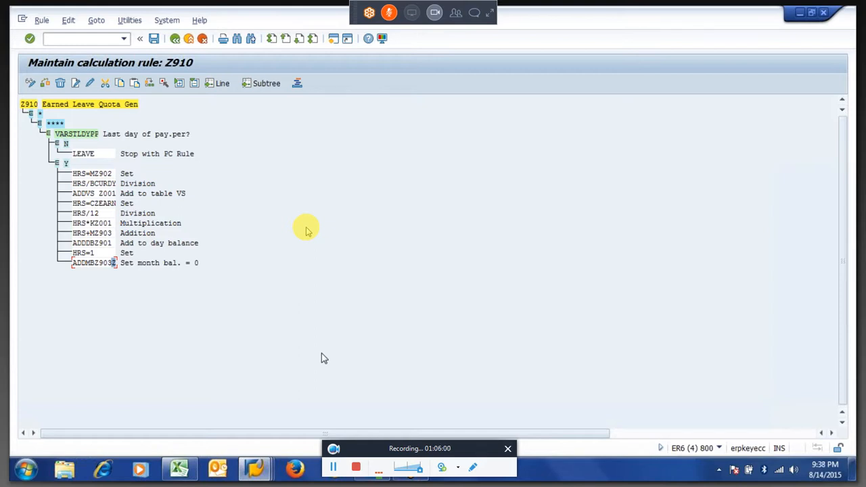
In rule Z910, set the operation above ADDMBZ903Z to HRS=0 and save the rule with the proposed customizing request
click(102, 264)
click(93, 253)
click(92, 83)
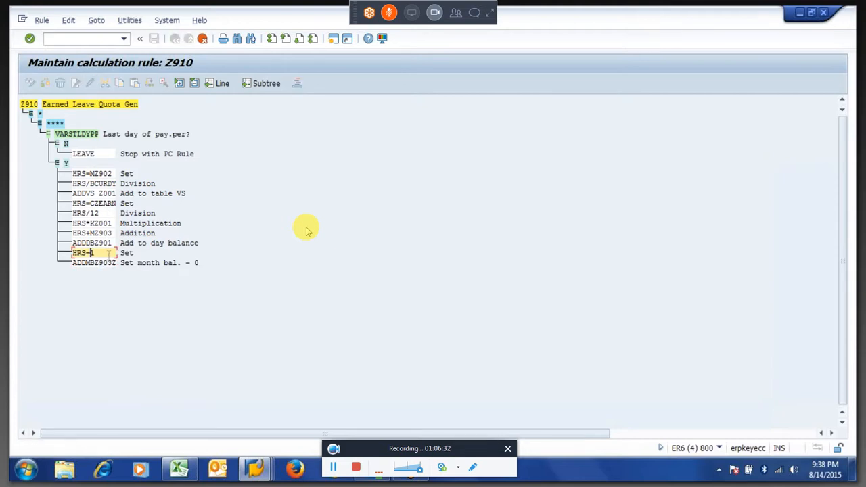
text(0)
key(Return)
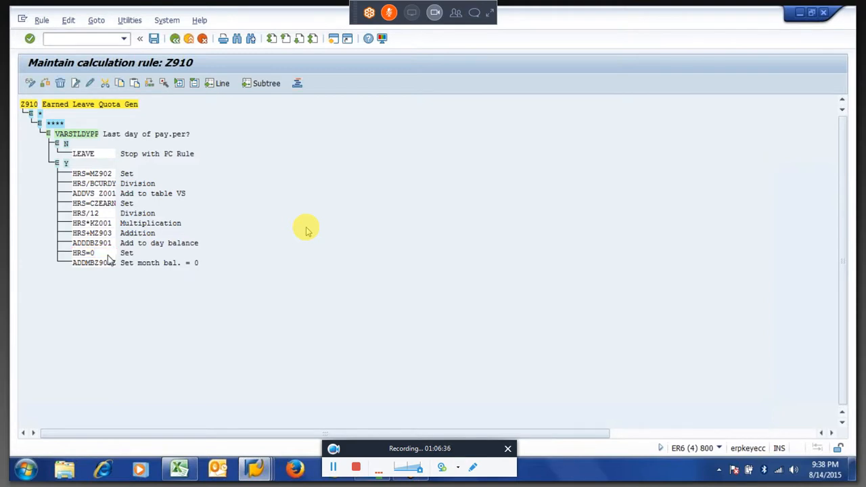
key(ctrl+s)
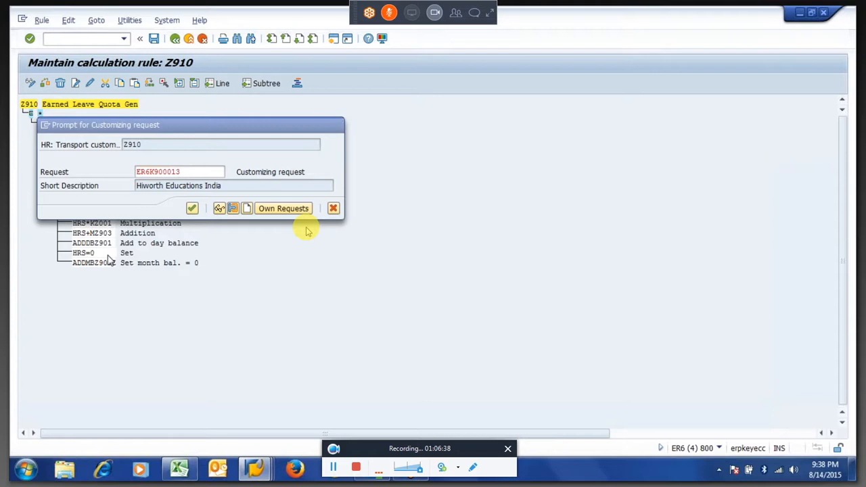
key(Return)
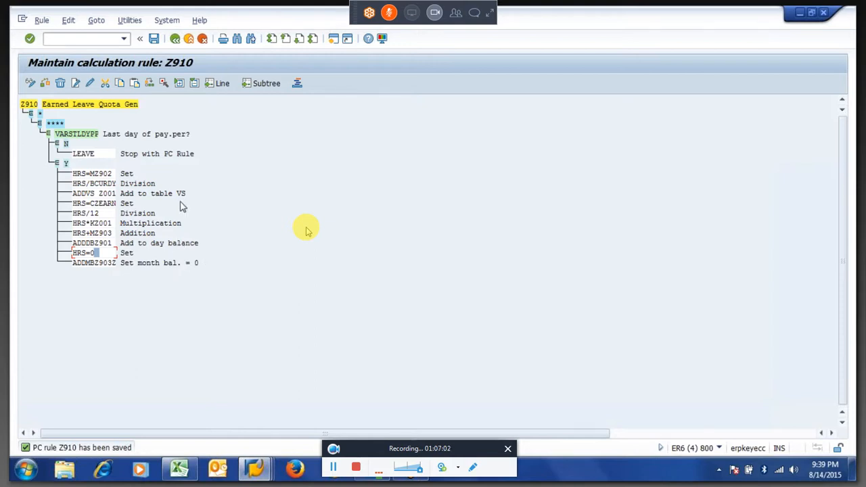
Leave the June evaluation log for the selection screen and recheck the HRS=0 and ADDMBZ903Z operations in rule Z910
key(alt+Tab)
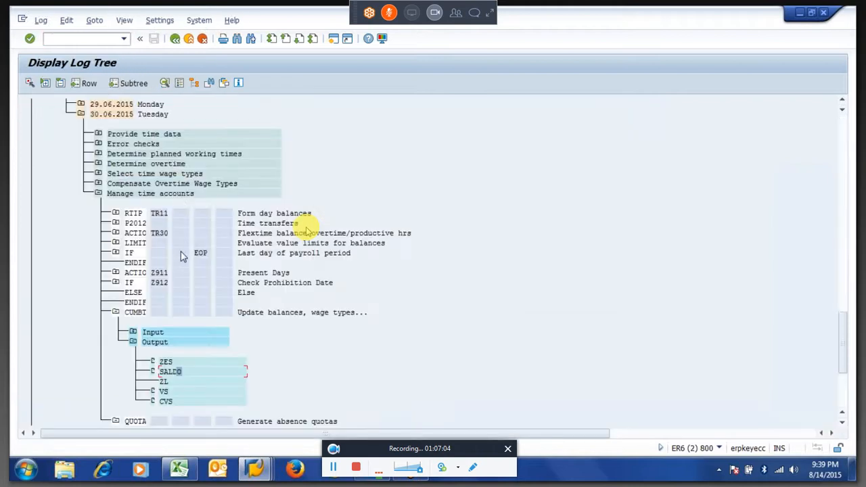
key(F3)
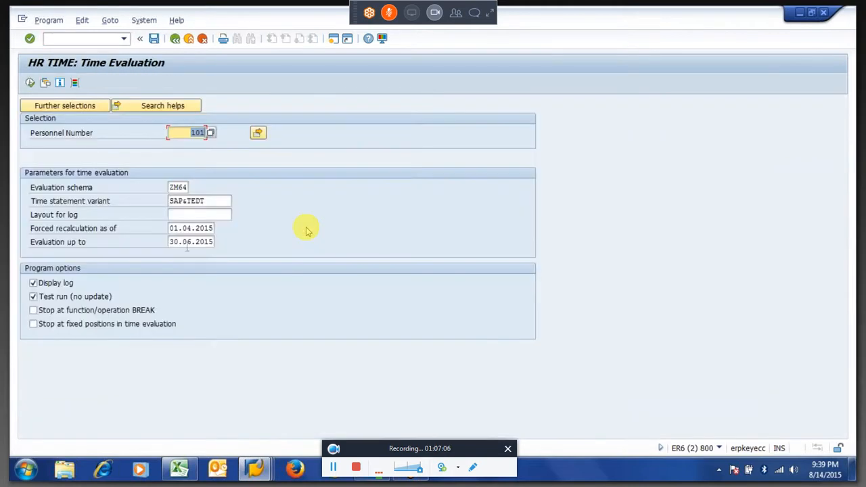
click(181, 245)
key(alt+Tab)
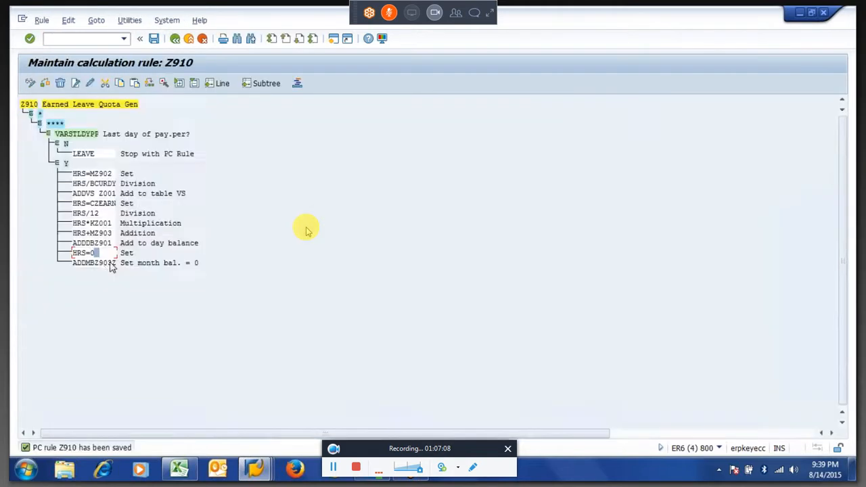
drag(86, 252, 122, 267)
key(alt+Tab)
key(ctrl+s)
key(Return)
key(F3)
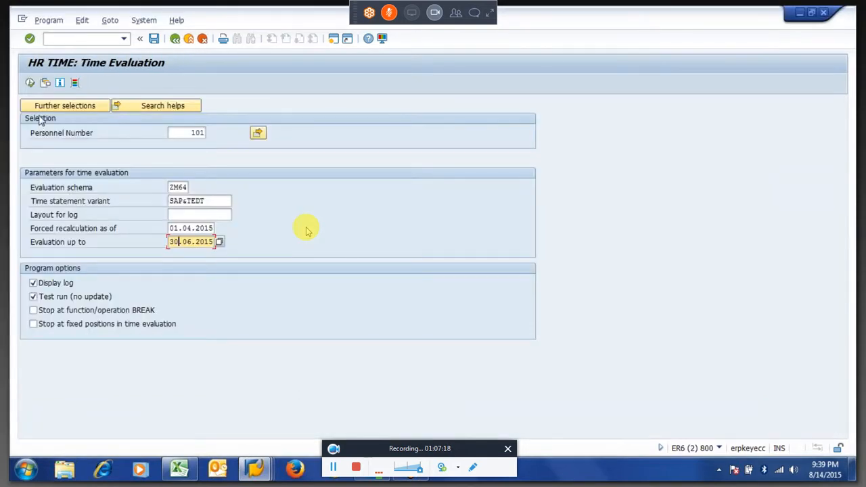
Set the evaluation end date to 31.07.2015 and run the time evaluation for the employee
key(BackSpace)
key(Tab)
key(shift+Tab)
key(Down)
key(Down)
key(Return)
click(33, 84)
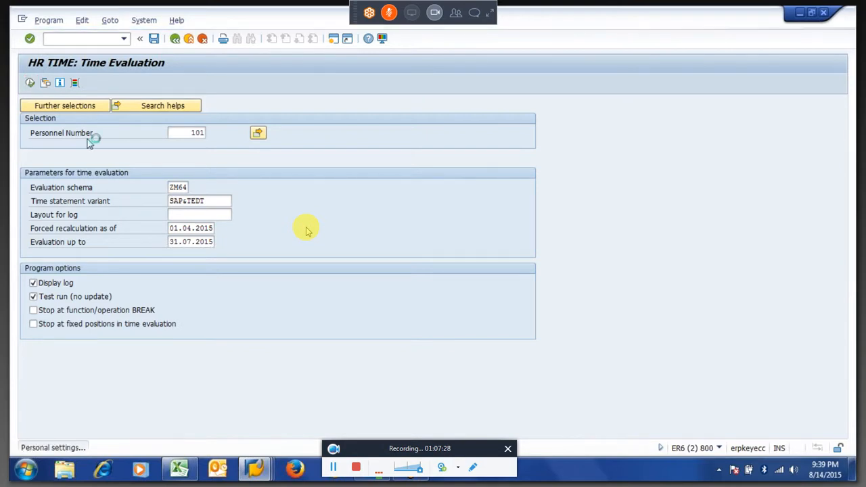
Expand the employee's log to 31.07.2015 and open its Manage time accounts functions
click(46, 144)
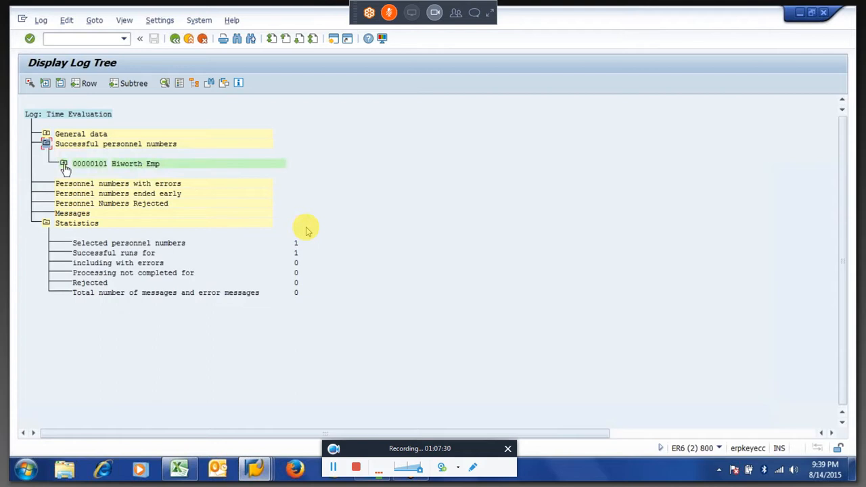
click(63, 164)
scroll(91, 201, down, 10)
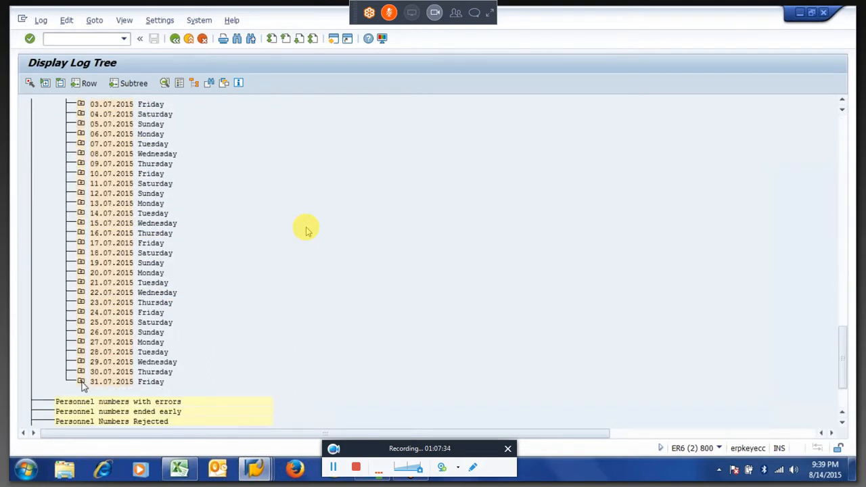
click(81, 382)
click(98, 402)
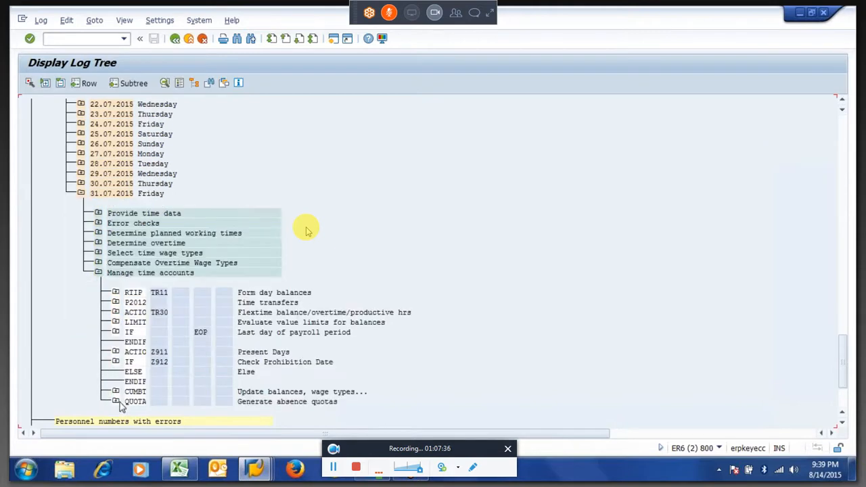
Open the QUOTA output for 31.07.2015 and examine the generated absence quota in table ABWKONTI
click(116, 402)
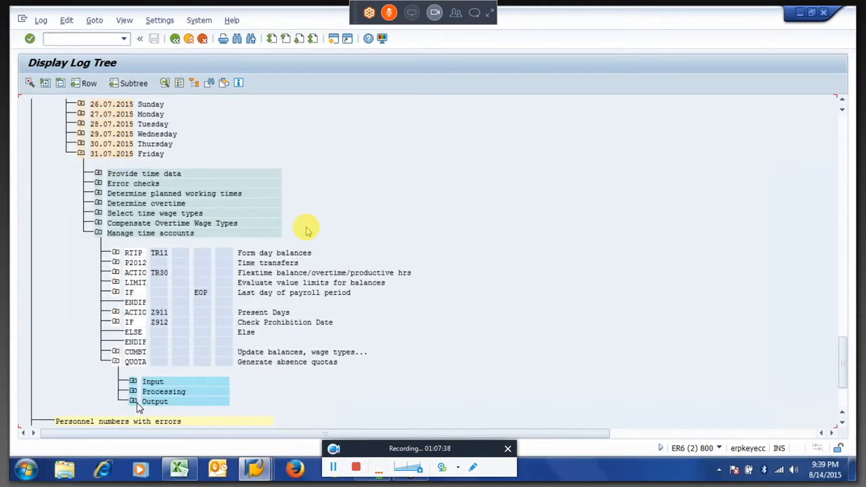
click(133, 402)
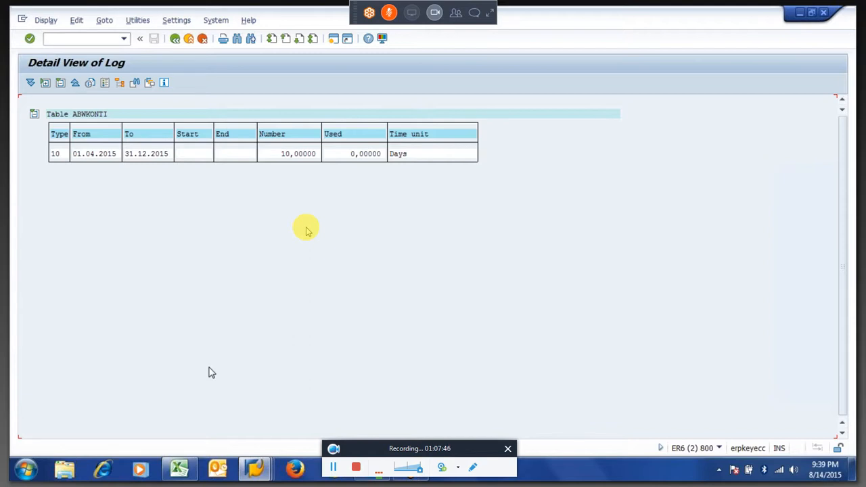
key(F3)
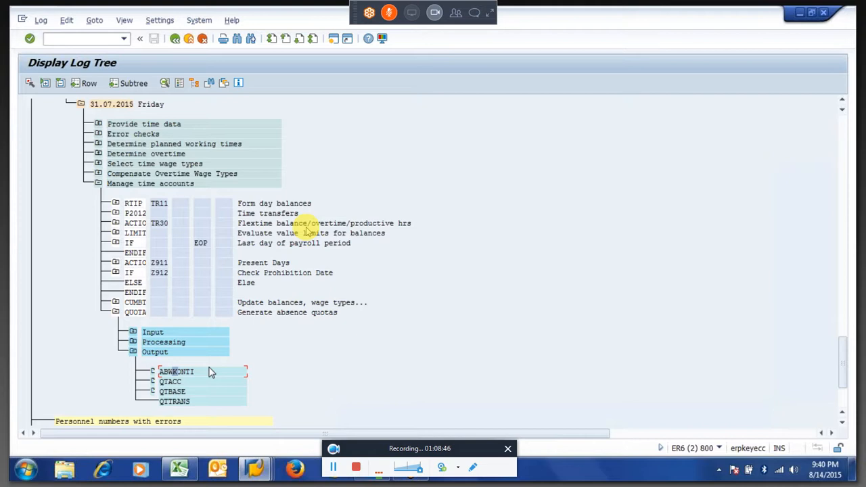
click(475, 14)
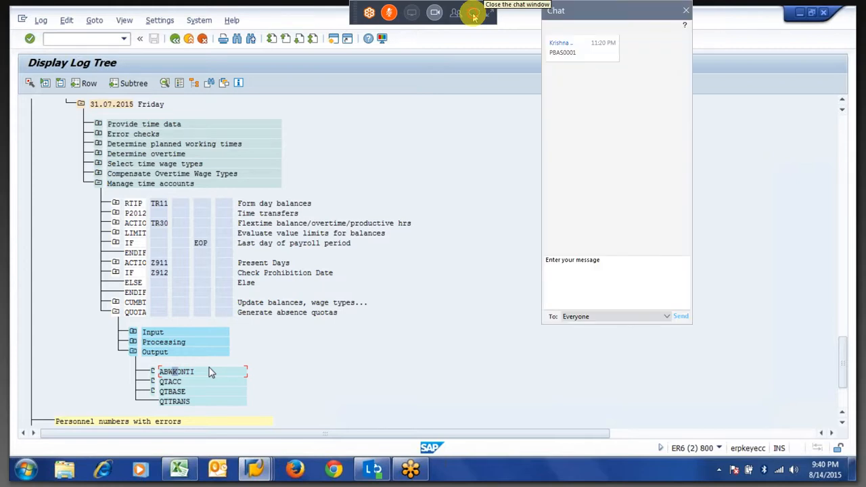
click(475, 15)
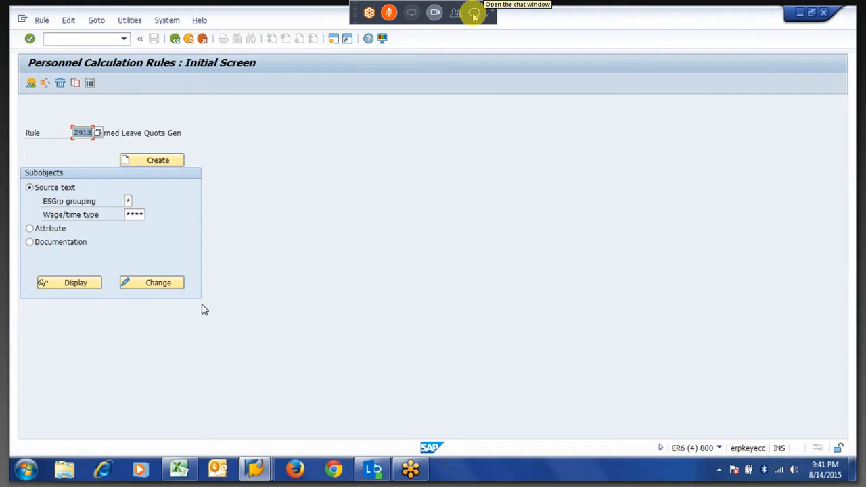
Open rule Z913 for editing and review its quota calculation and the closing ADDMBZ903 operation under branch Y
click(158, 284)
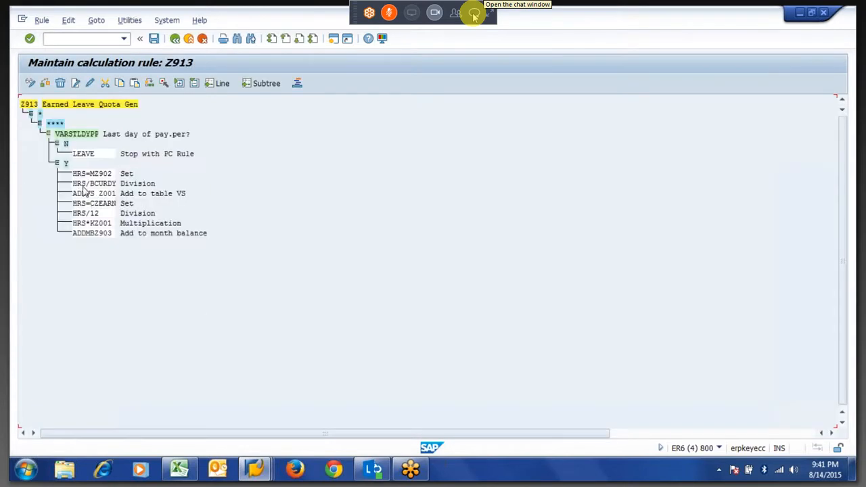
drag(72, 174, 122, 229)
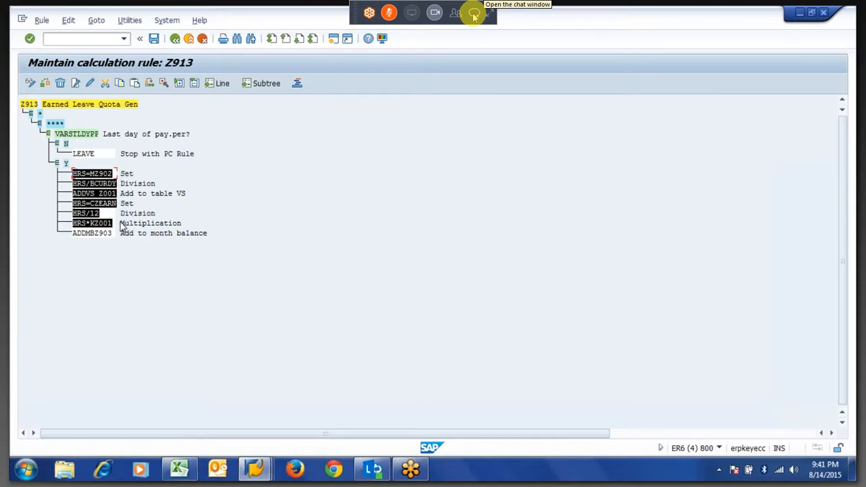
click(76, 235)
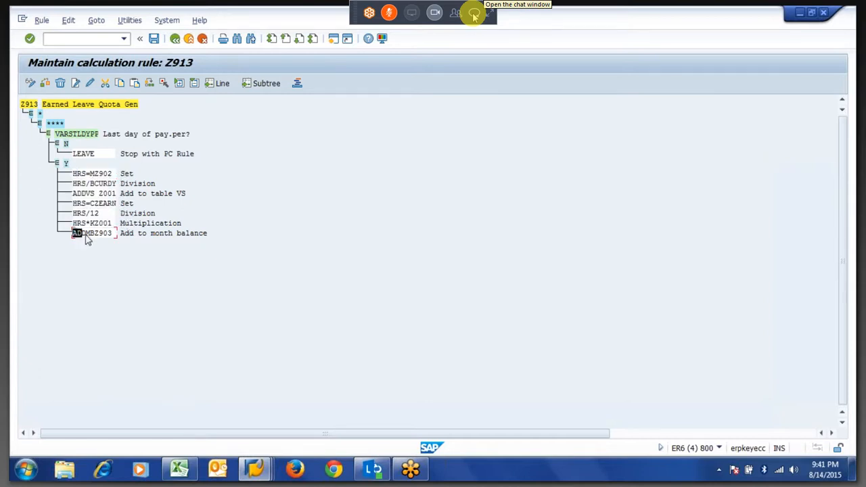
click(97, 236)
drag(105, 242, 114, 241)
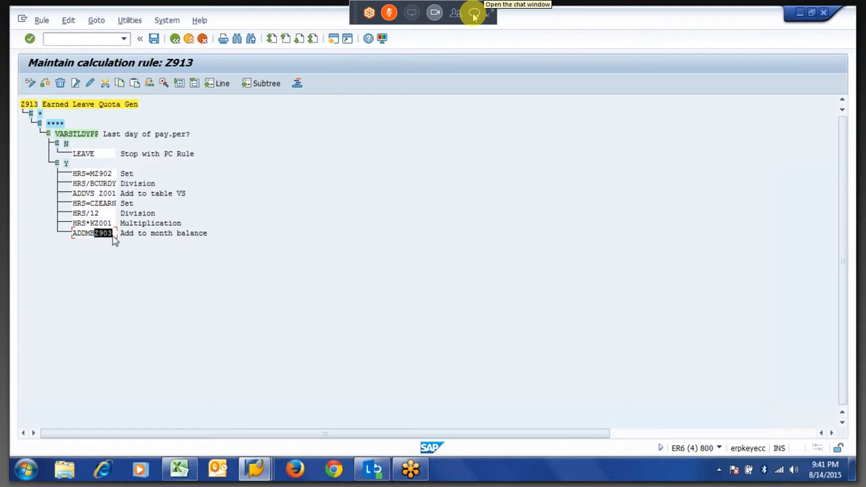
click(114, 238)
click(75, 234)
drag(75, 235, 97, 239)
drag(96, 238, 114, 239)
key(F3)
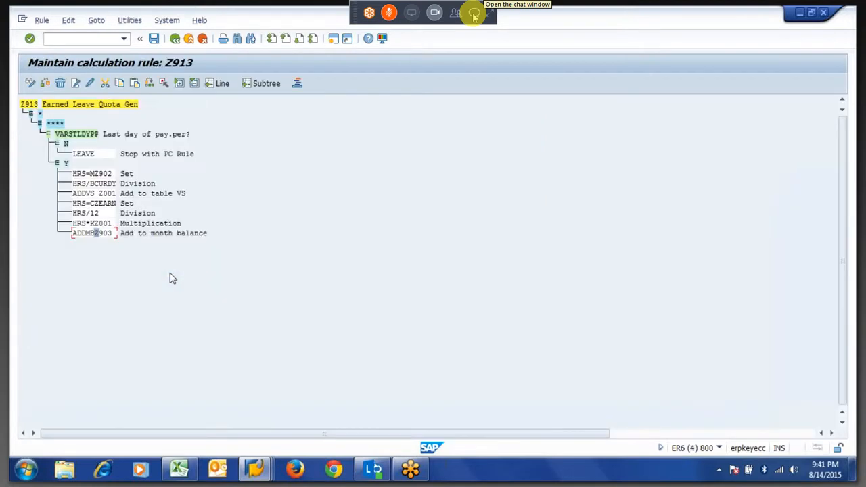
Switch to schema ZM64 and examine the IF Z912 line that checks the prohibition date
key(alt+Tab)
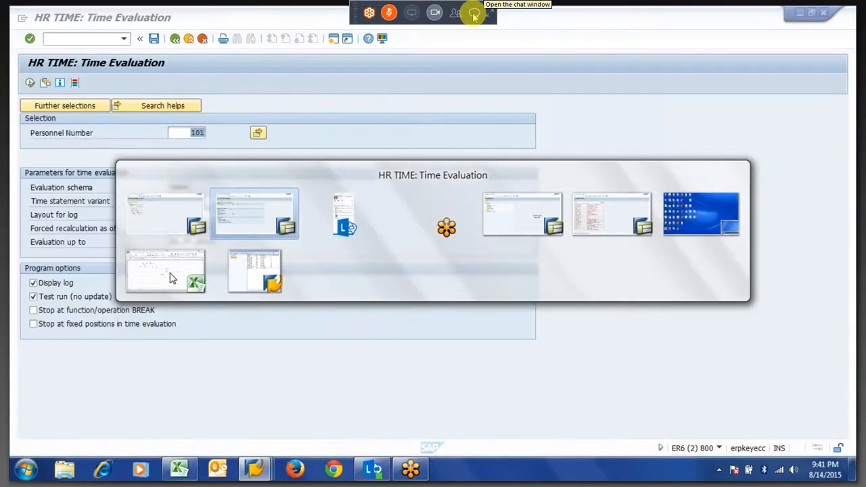
key(Tab)
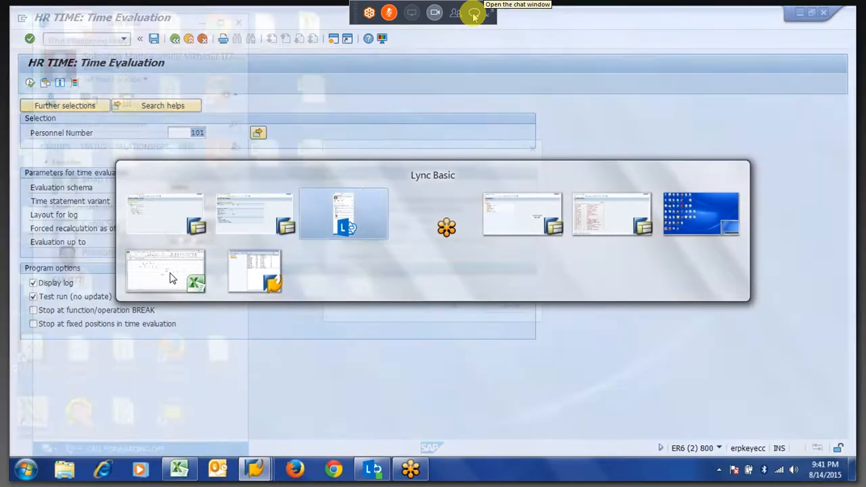
key(Tab)
key(Tab)
key(Tab)
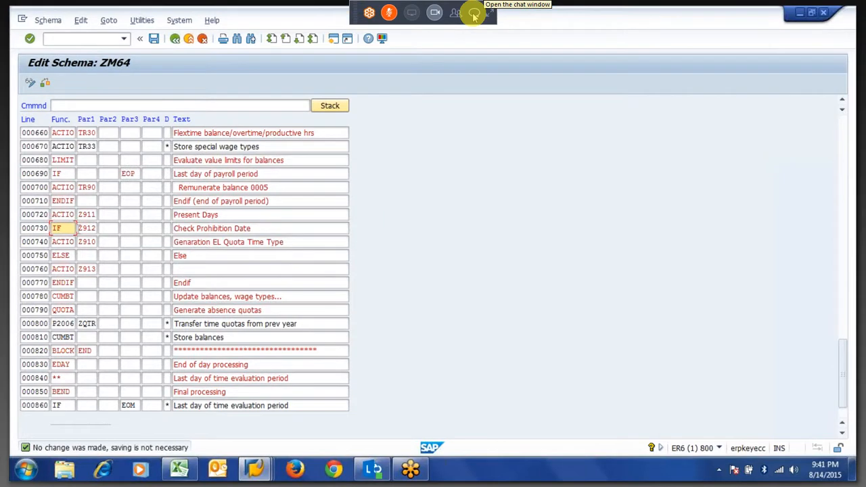
drag(78, 229, 102, 231)
key(ctrl+c)
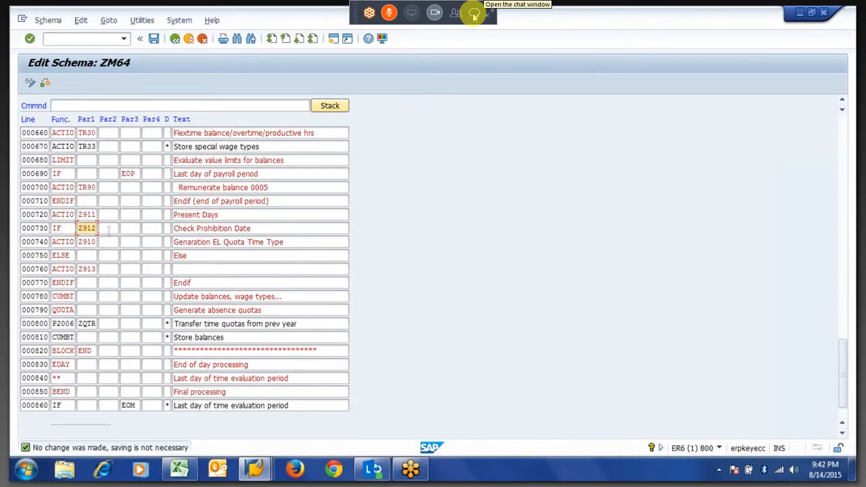
drag(260, 227, 169, 229)
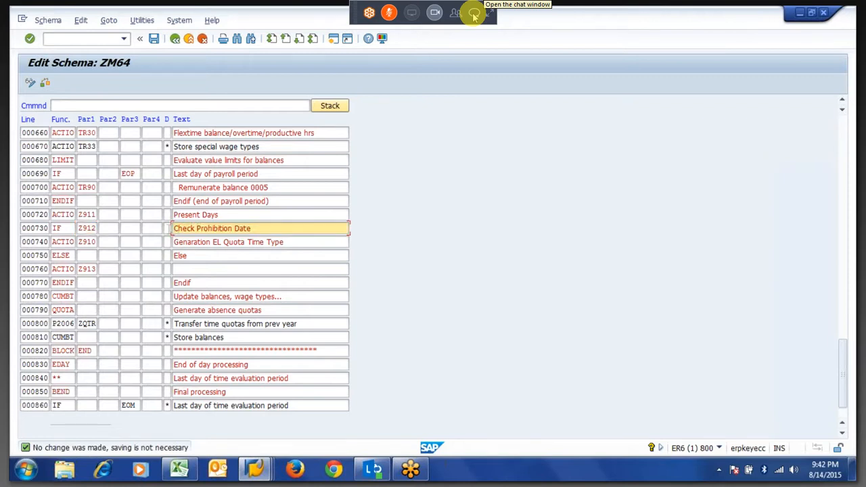
click(65, 228)
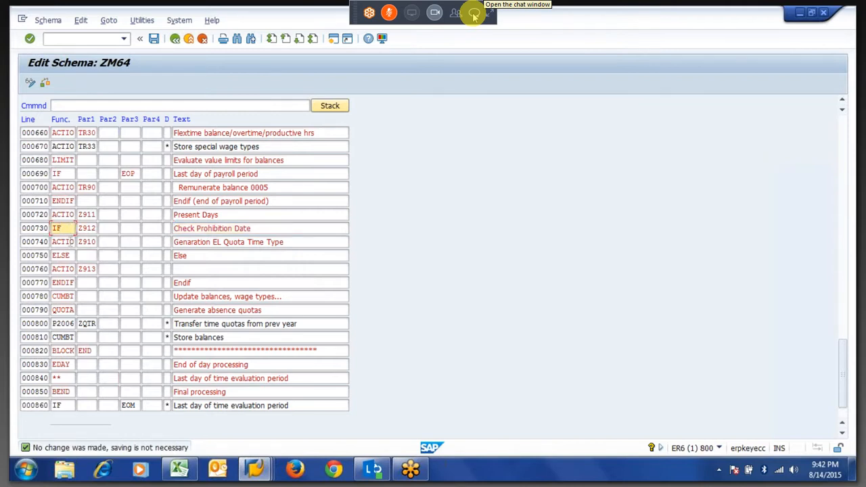
Review the ACTIO Z910 line and the ELSE branch with ACTIO Z913 in schema ZM64
drag(79, 242, 103, 245)
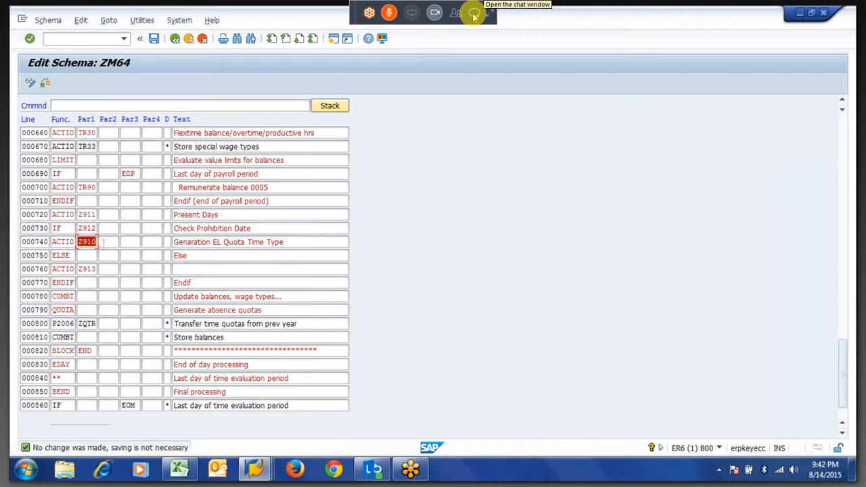
key(ctrl+c)
double_click(70, 255)
click(54, 257)
click(56, 269)
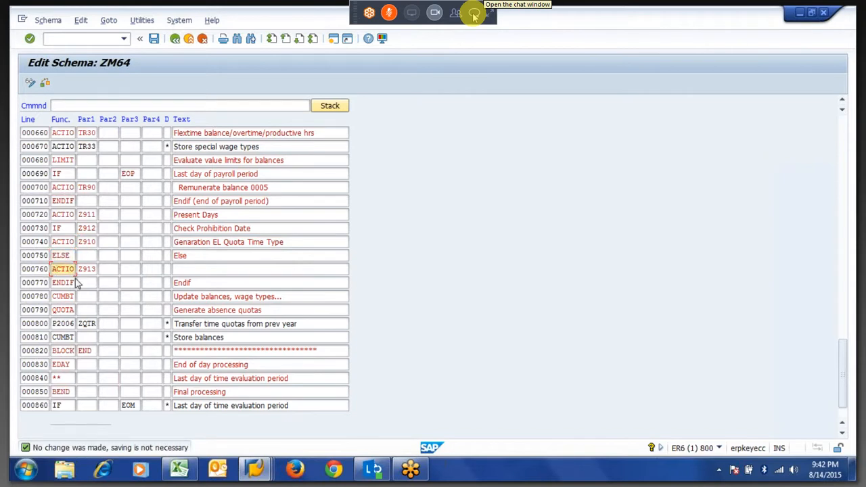
drag(79, 269, 99, 270)
click(99, 270)
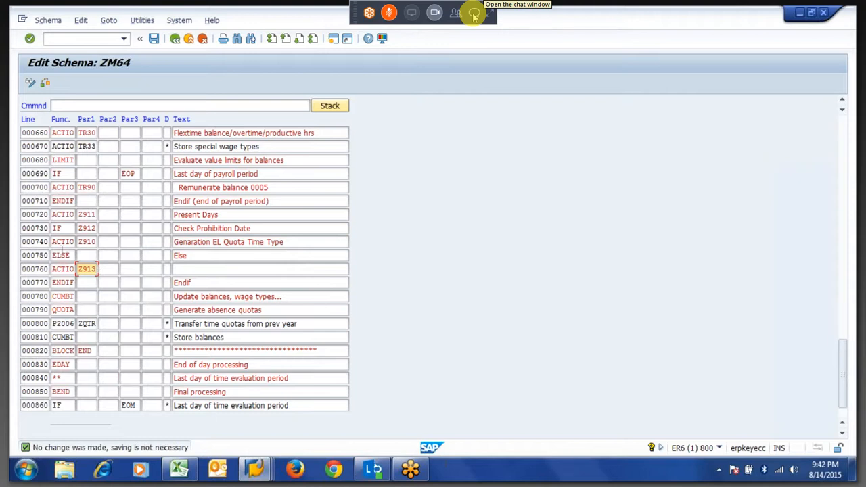
click(88, 242)
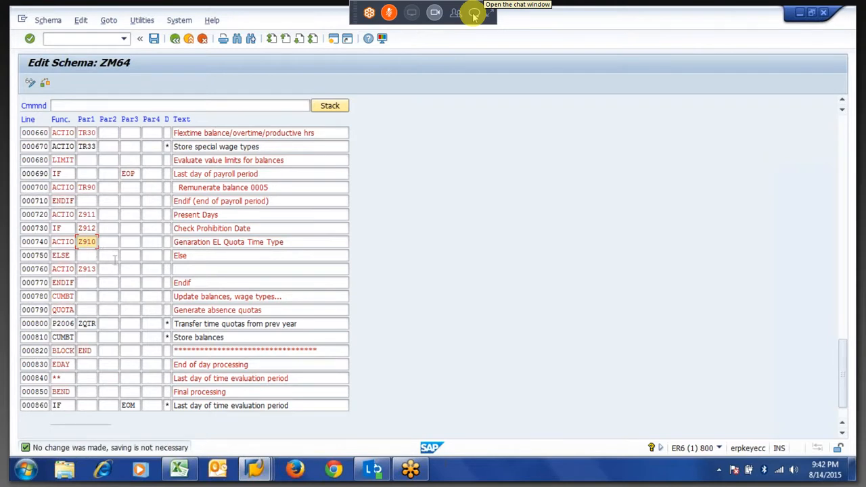
Describe the ACTIO Z913 line in schema ZM64 as "Store EL Quota"
click(191, 270)
text(St)
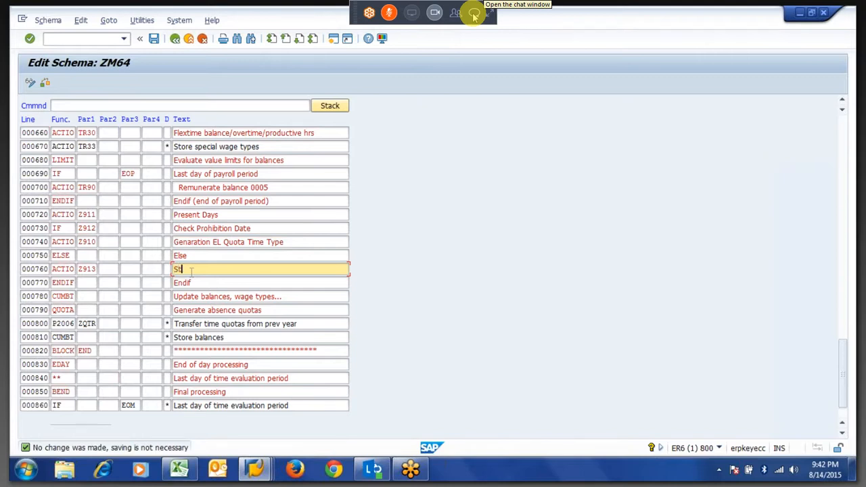
text(ore)
click(454, 15)
text(E)
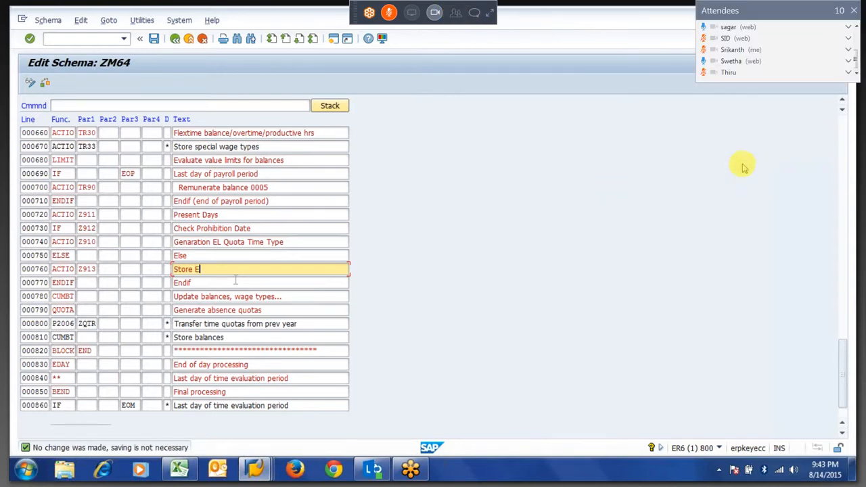
text(L Q)
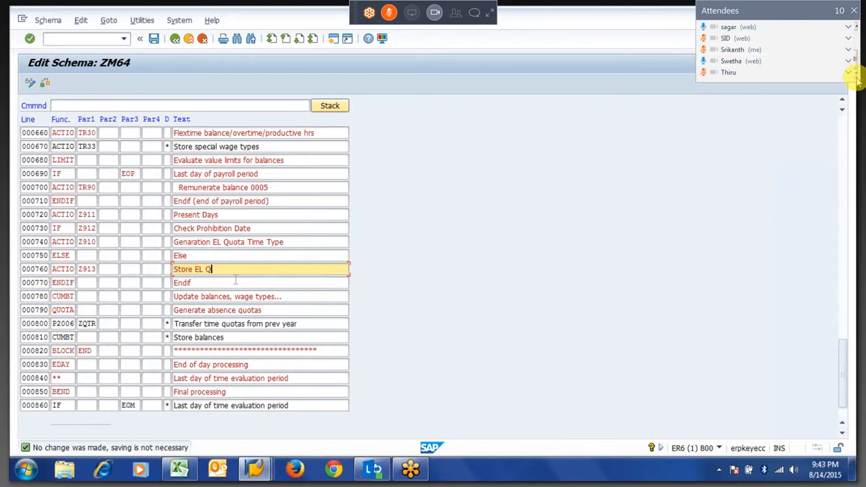
text(uota)
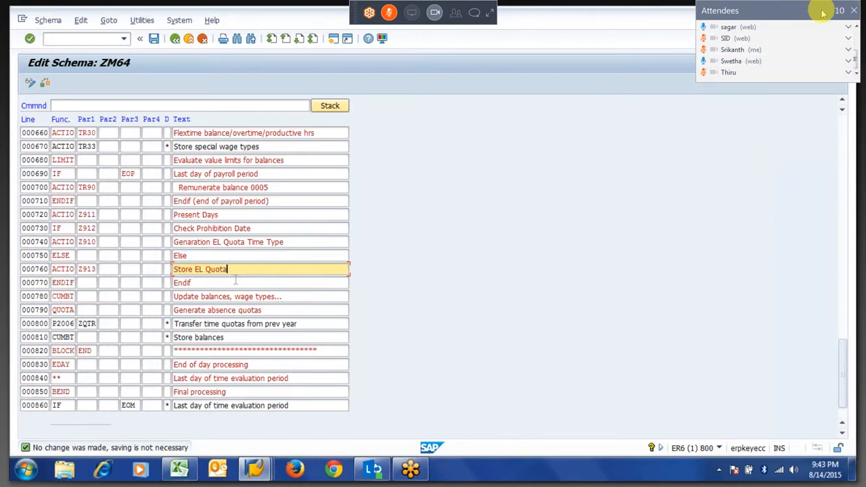
click(857, 12)
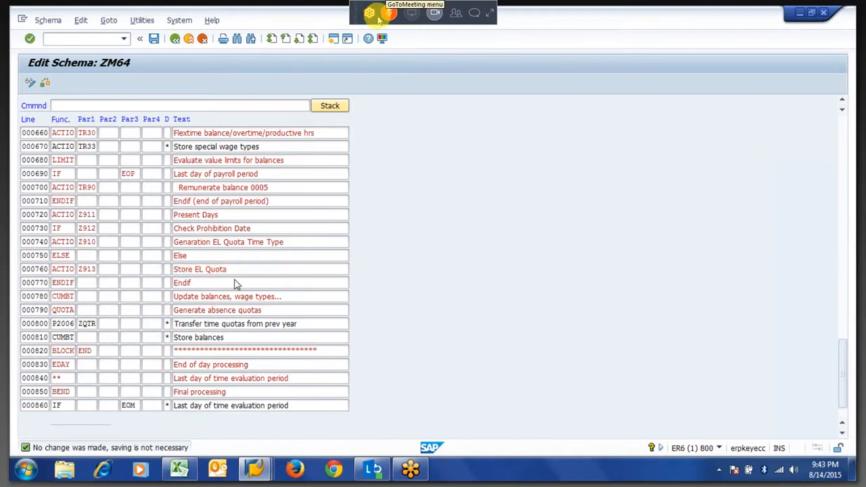
Save schema ZM64 under the proposed customizing request
key(ctrl+s)
click(489, 14)
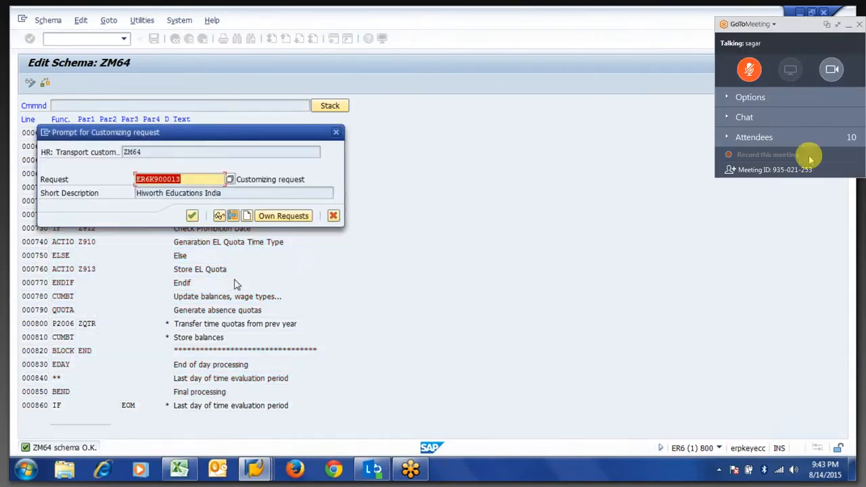
key(Return)
click(728, 140)
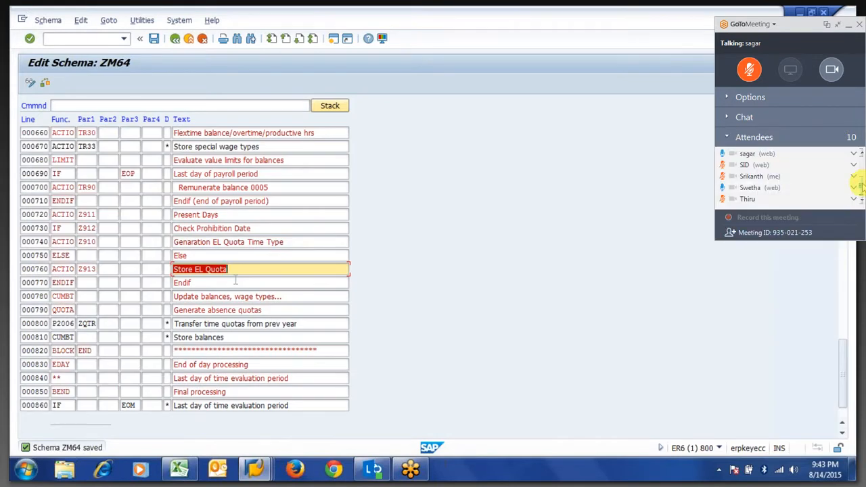
mouse_move(861, 179)
mouse_down()
mouse_move(862, 161)
mouse_move(861, 186)
mouse_up()
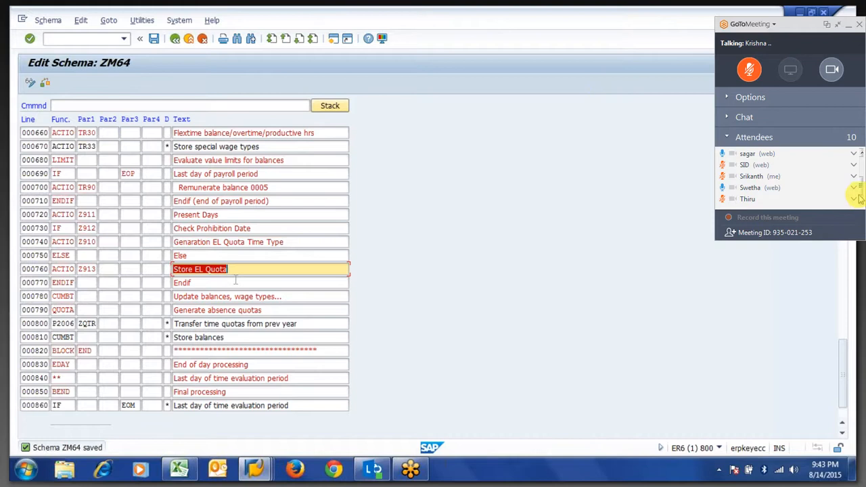
drag(861, 190, 863, 159)
Switch to the time evaluation for schema ZM64, run it, and expand the successful employee's daily log
key(alt+Tab)
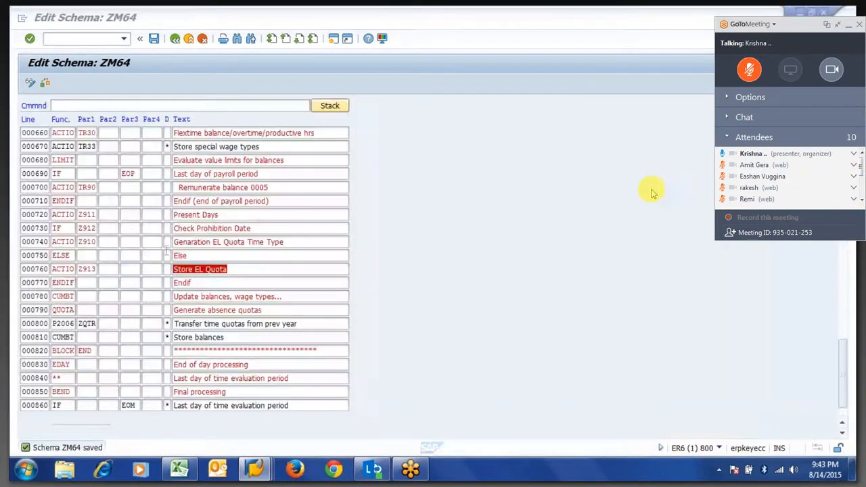
key(alt+Tab)
key(alt+Tab)
click(31, 83)
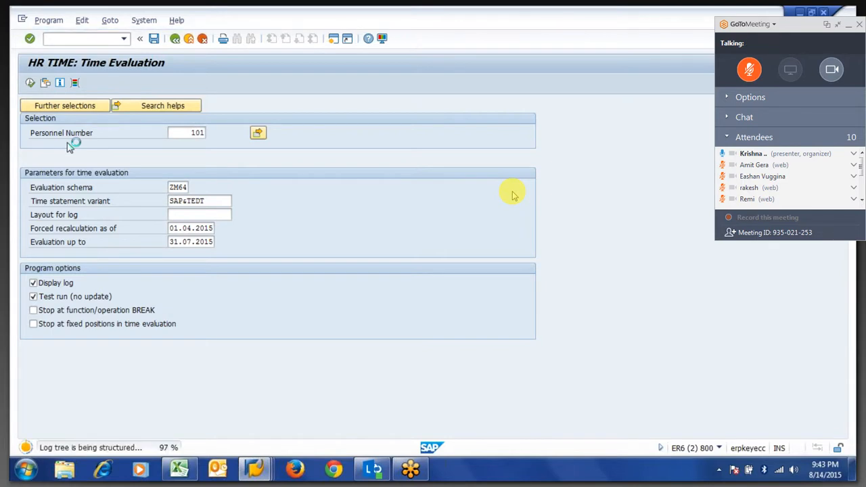
click(46, 144)
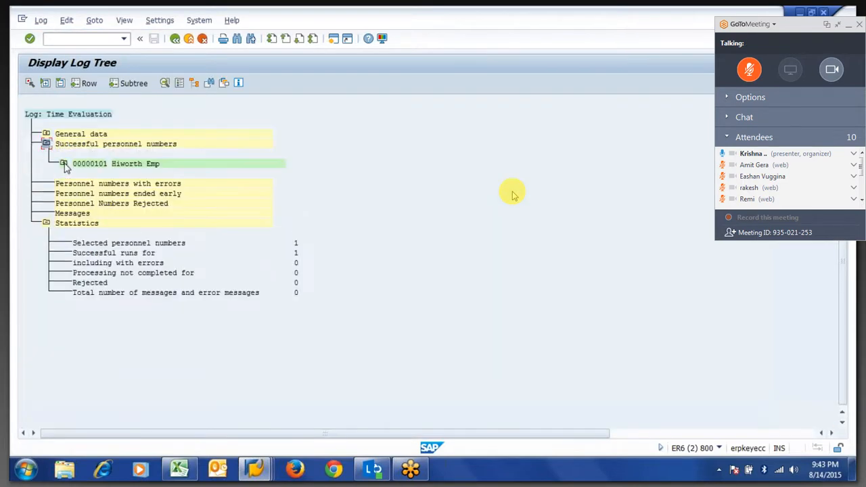
click(63, 164)
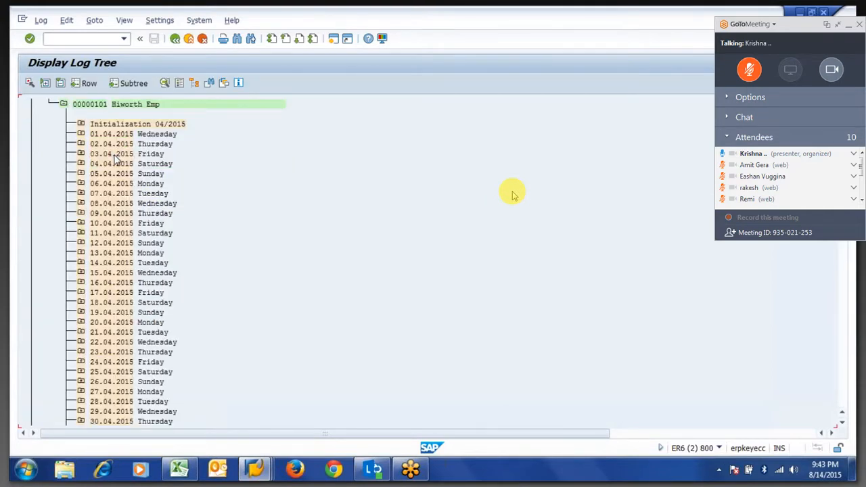
Open the output of the QUOTA function under Manage time accounts for 30.04.2015
scroll(513, 195, down, 10)
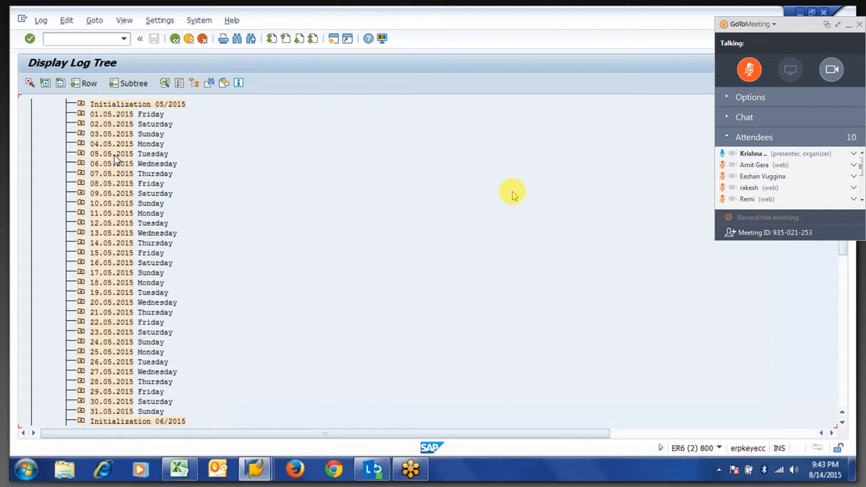
scroll(512, 195, up, 2)
scroll(87, 141, up, 2)
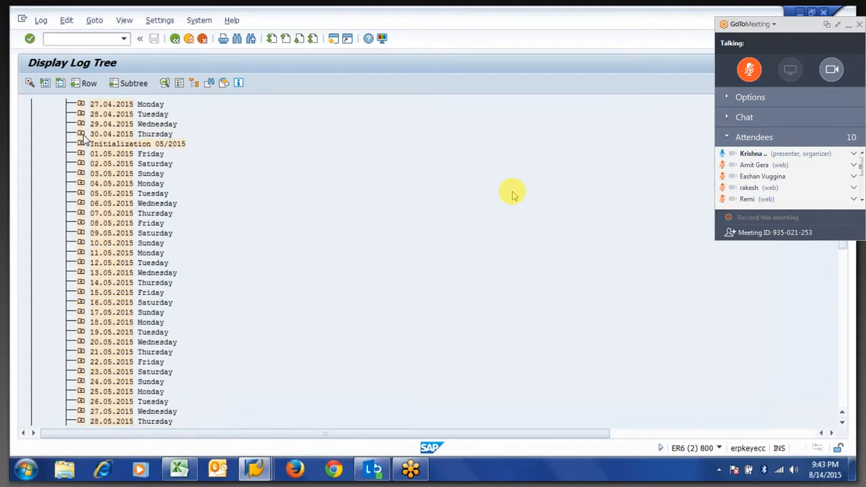
click(81, 134)
click(98, 214)
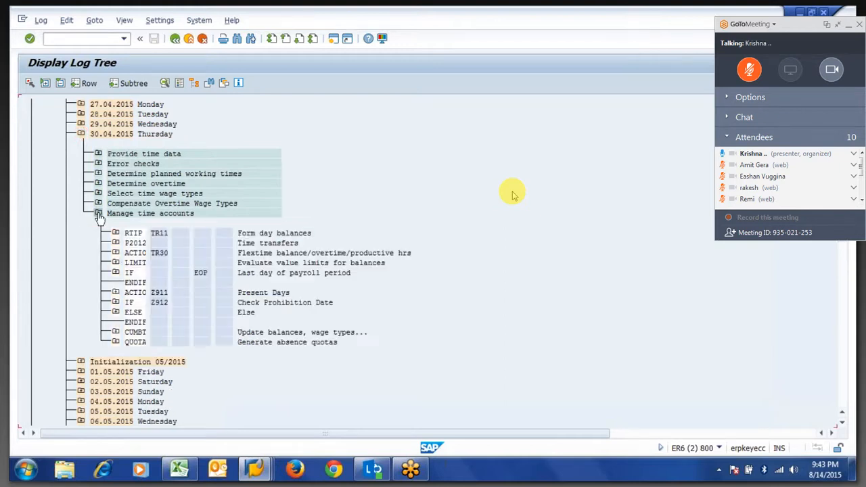
click(116, 342)
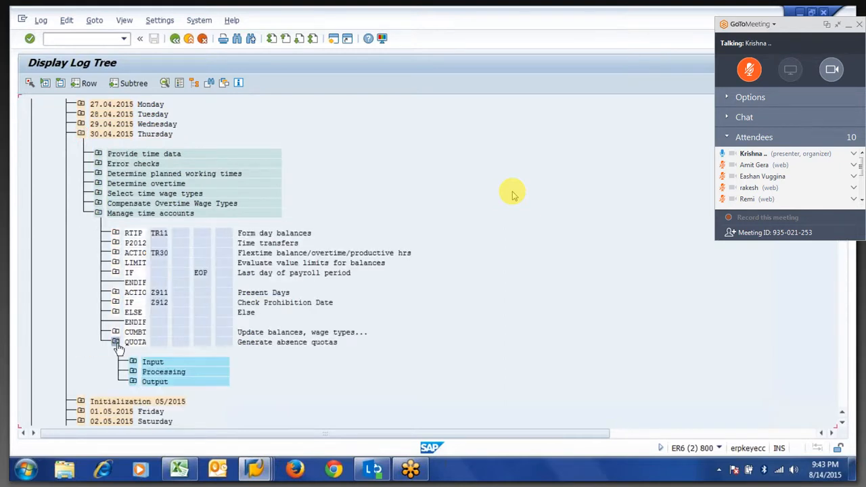
click(133, 382)
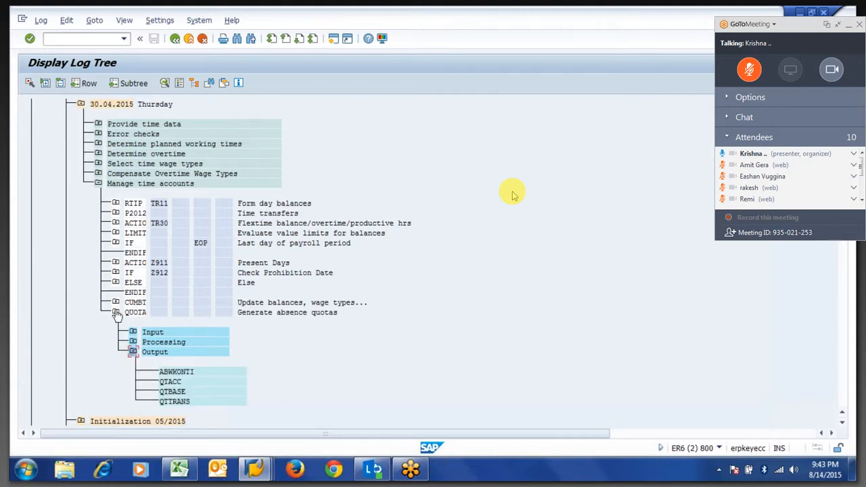
Open table SALDO in the CUMBT output for 30.04.2015 and examine time types Z902 and Z903
click(116, 312)
click(116, 302)
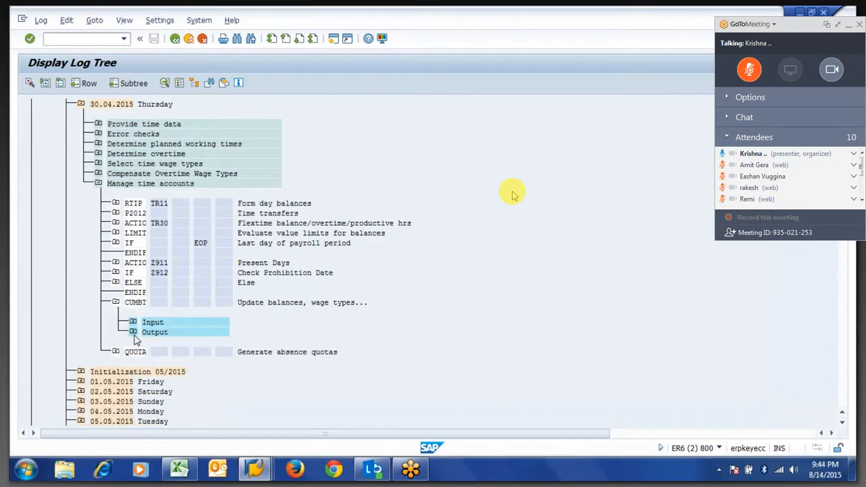
click(133, 332)
double_click(171, 363)
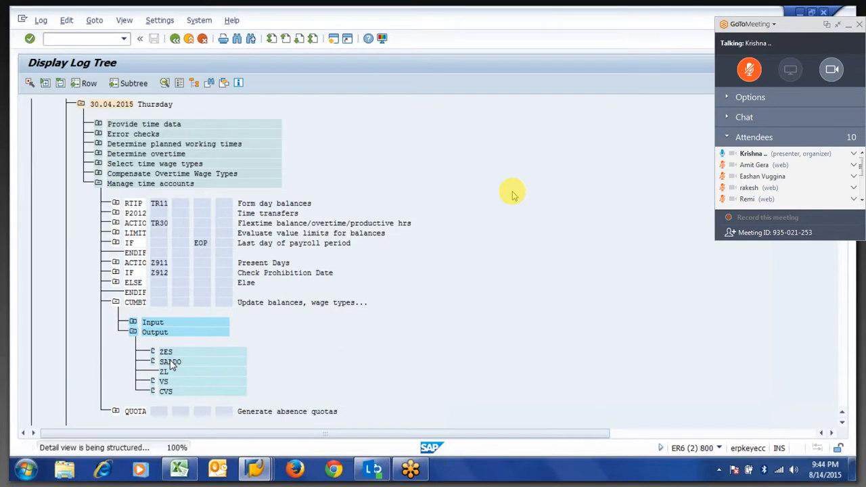
drag(51, 154, 143, 158)
click(144, 159)
drag(229, 155, 273, 157)
click(271, 157)
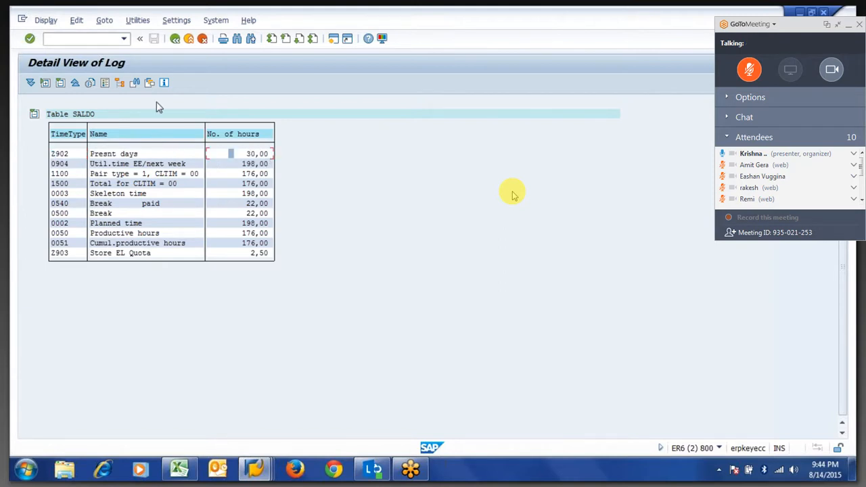
drag(52, 253, 166, 257)
drag(243, 258, 271, 260)
click(175, 39)
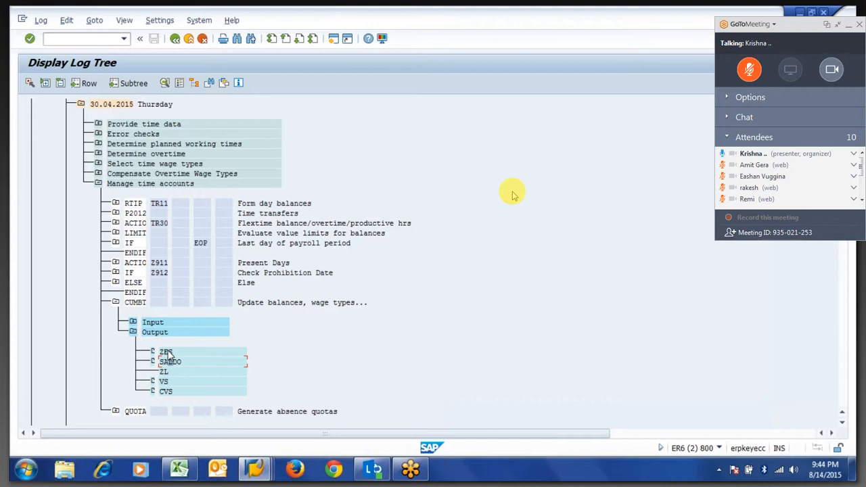
Open table ZES in the CUMBT output for 30.04.2015 and review the daily time type entries through the month
double_click(166, 352)
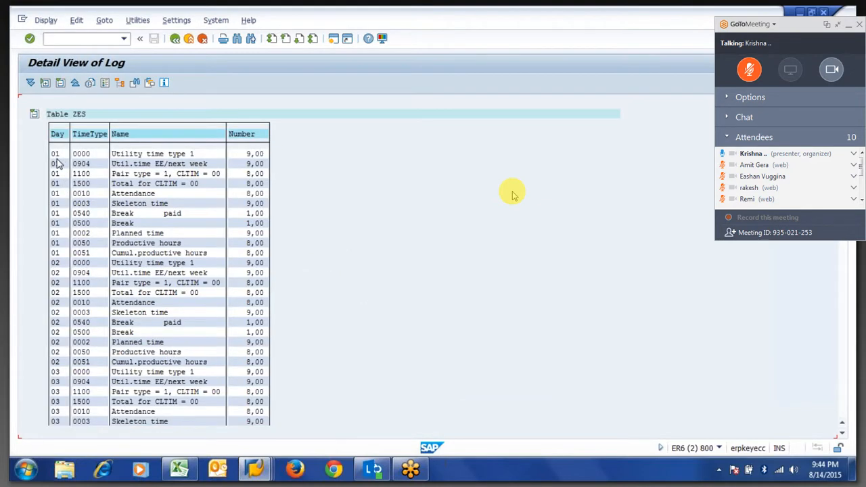
key(Page_Down)
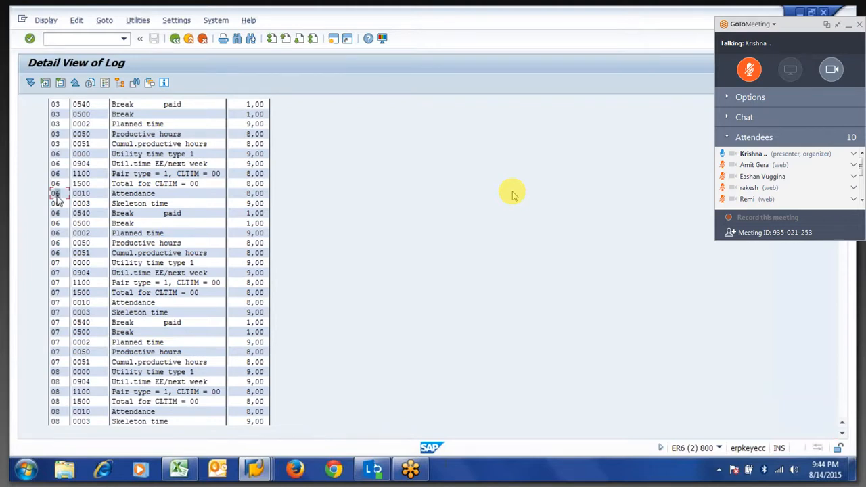
key(Page_Down)
key(Page_Down)
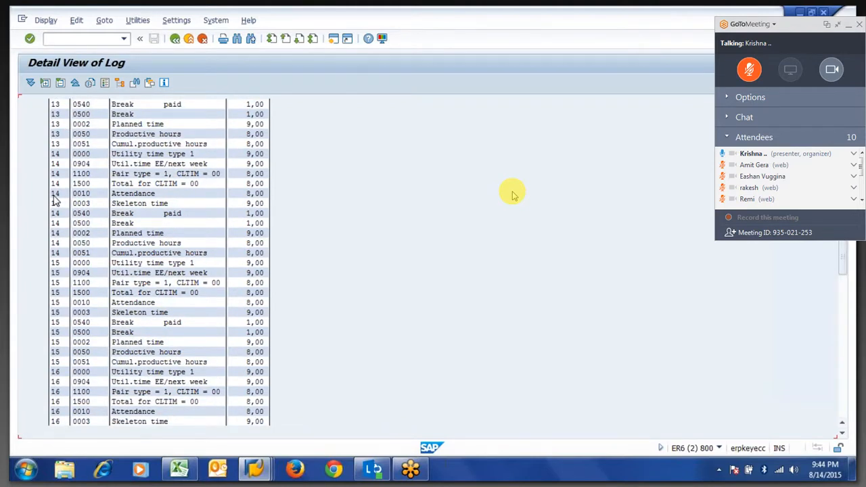
click(54, 194)
key(Page_Down)
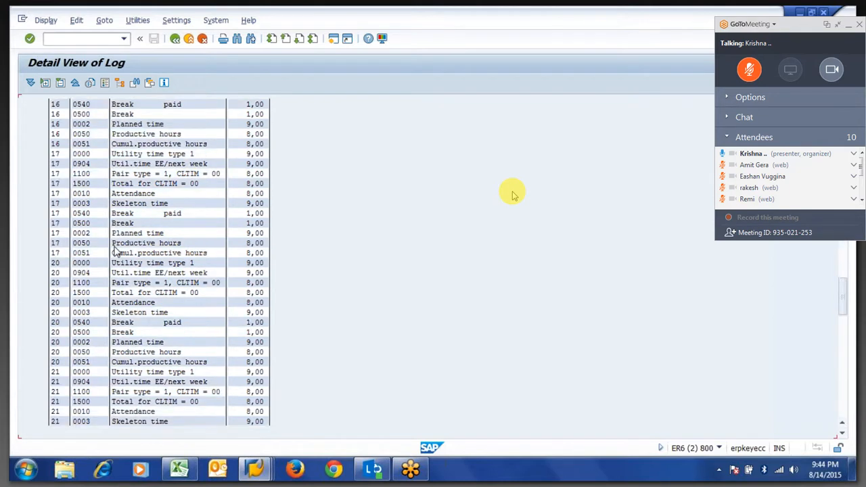
key(Page_Down)
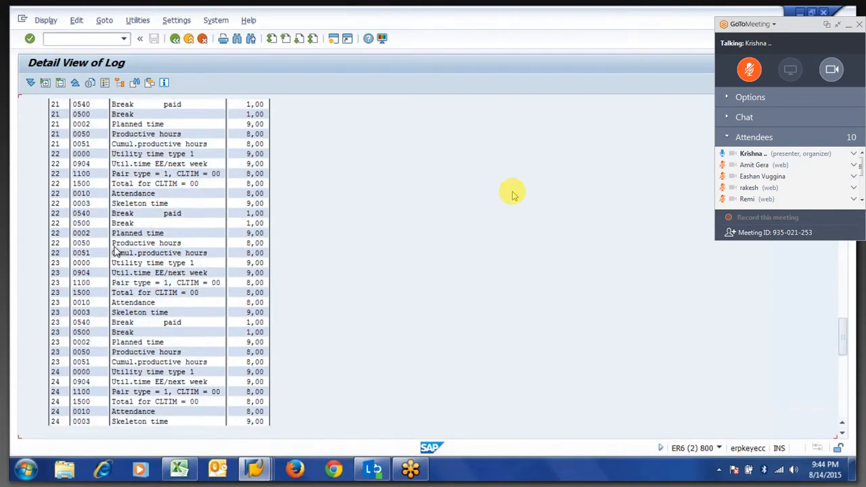
key(Page_Down)
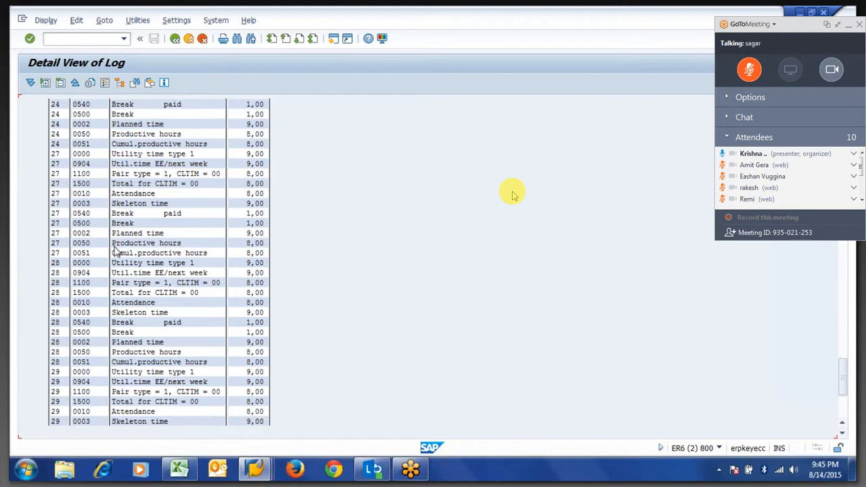
key(Escape)
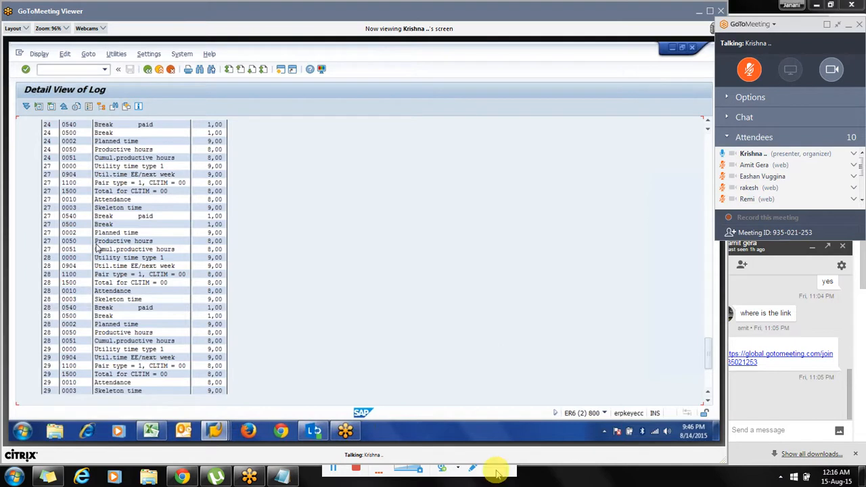
mouse_move(497, 472)
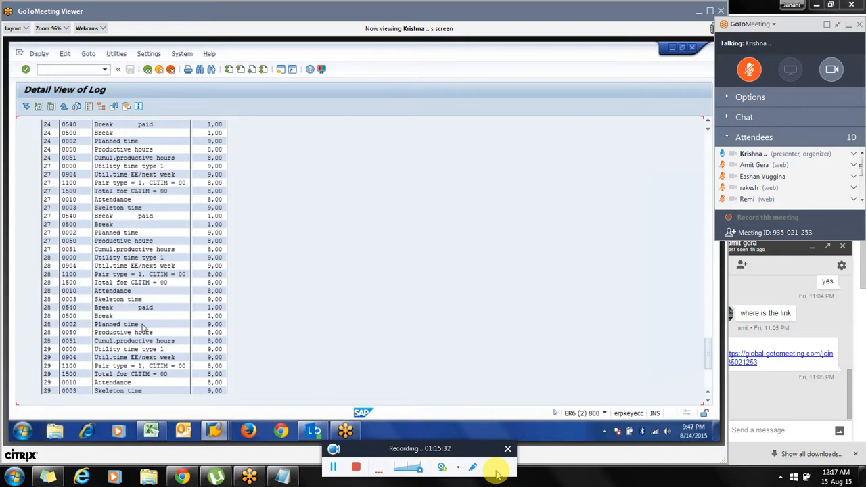
Start transaction PA30 in the free SAP session and open the employee's Date Specifications infotype 41 to check the End of Probation date
click(215, 432)
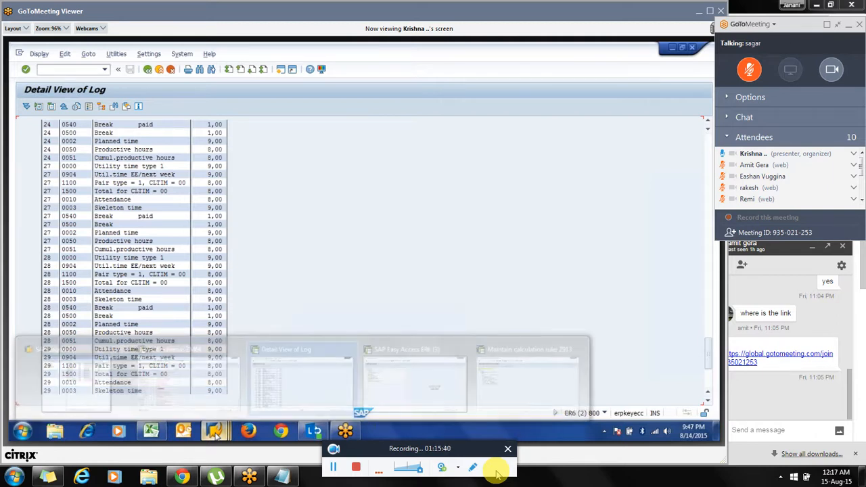
click(393, 381)
text(pa30)
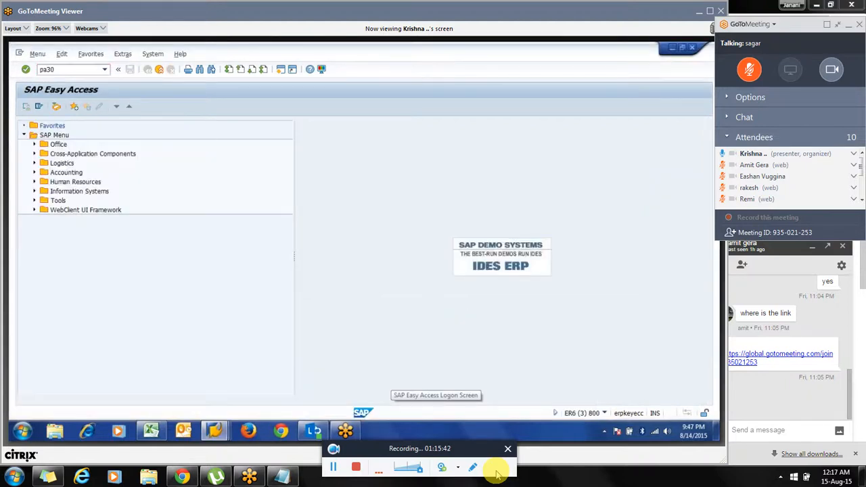
key(Return)
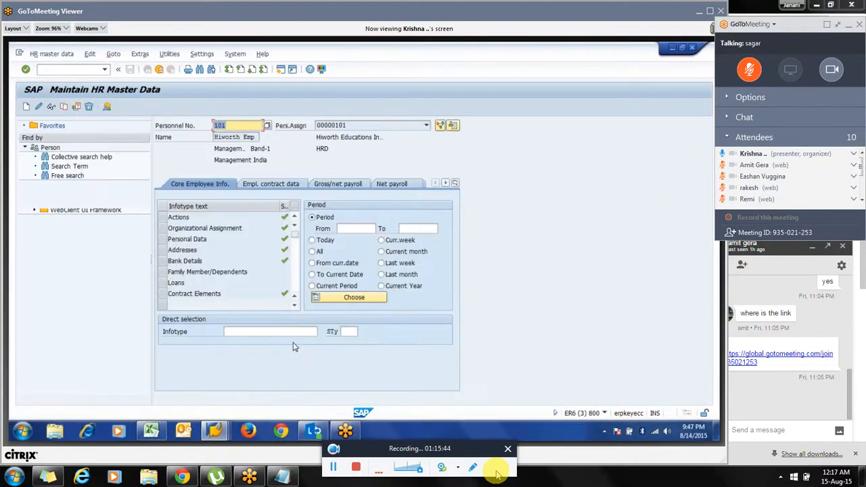
click(238, 331)
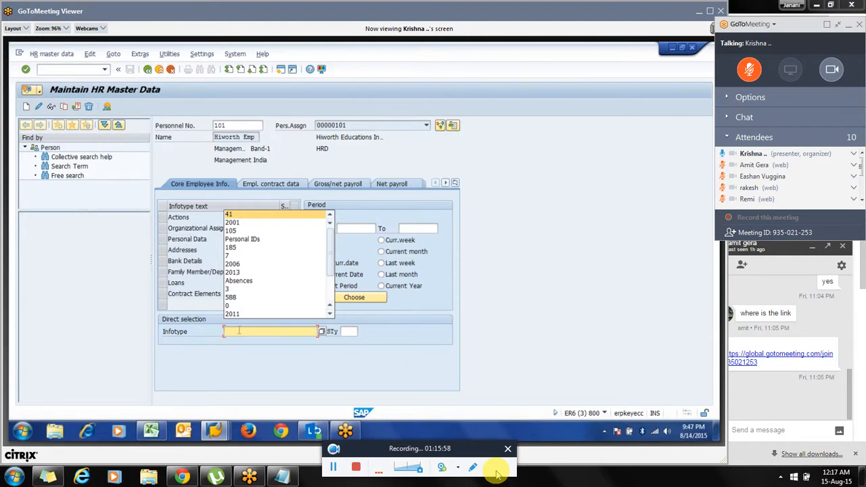
key(Return)
key(Return)
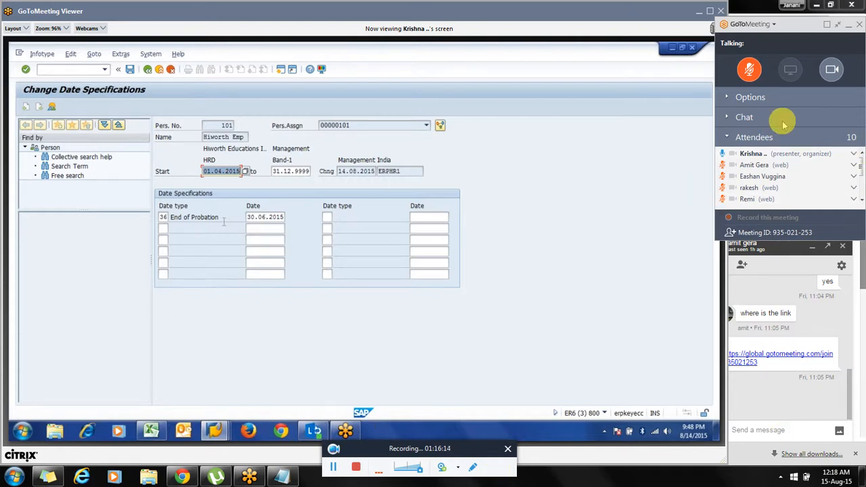
click(845, 25)
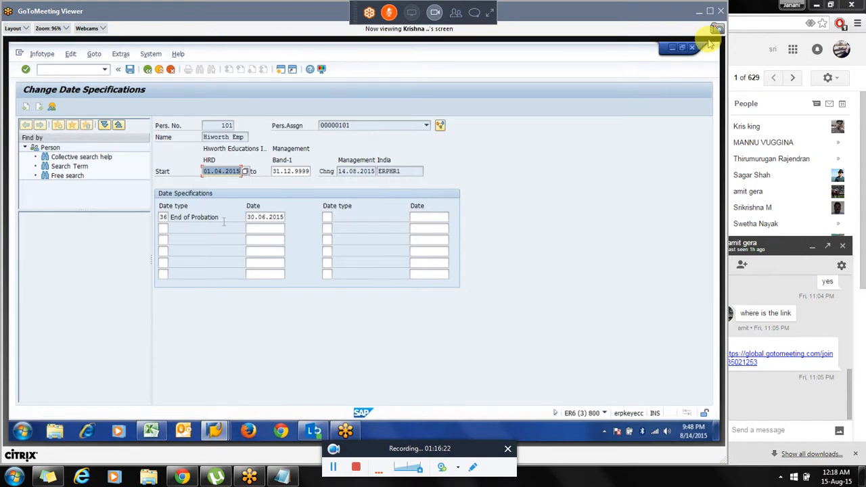
click(711, 11)
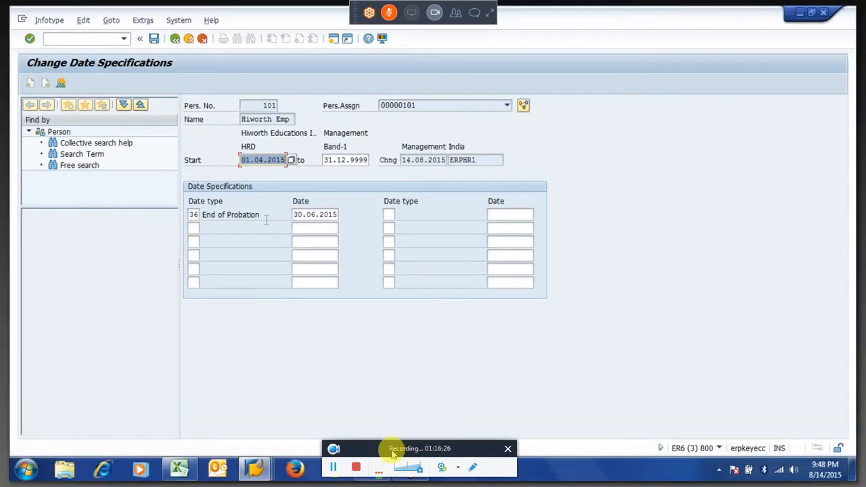
drag(389, 450, 410, 349)
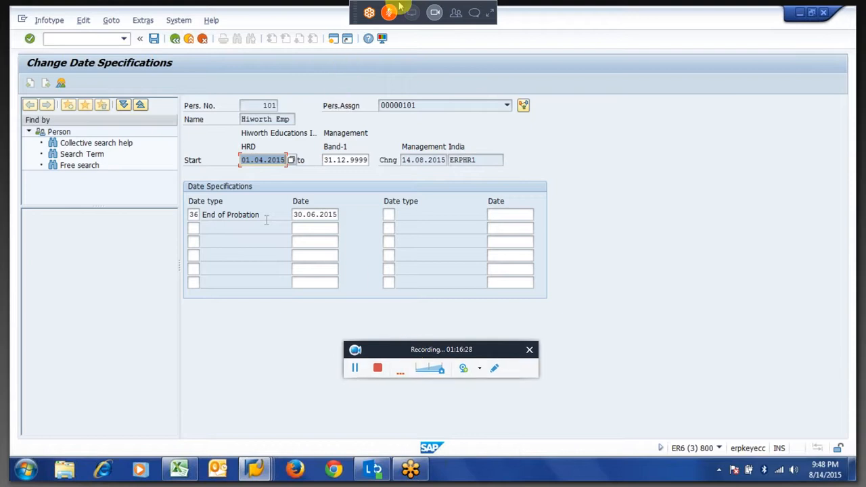
click(490, 12)
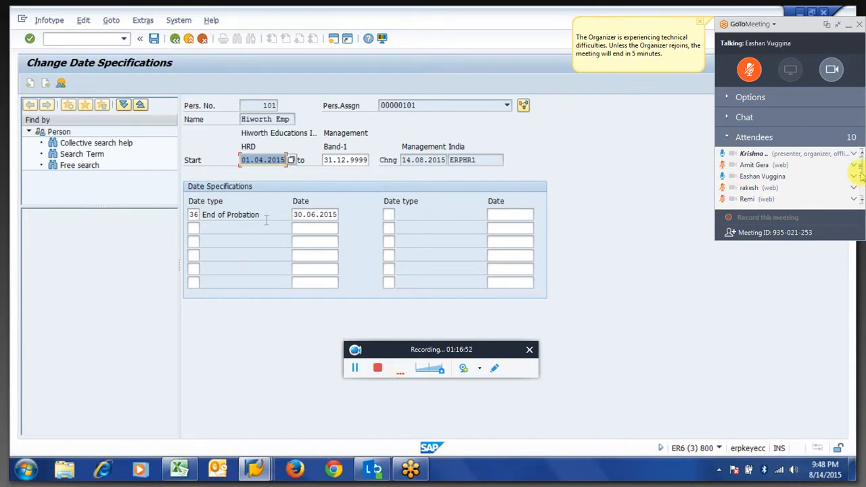
mouse_move(860, 171)
mouse_down()
mouse_move(860, 196)
mouse_move(853, 155)
mouse_up()
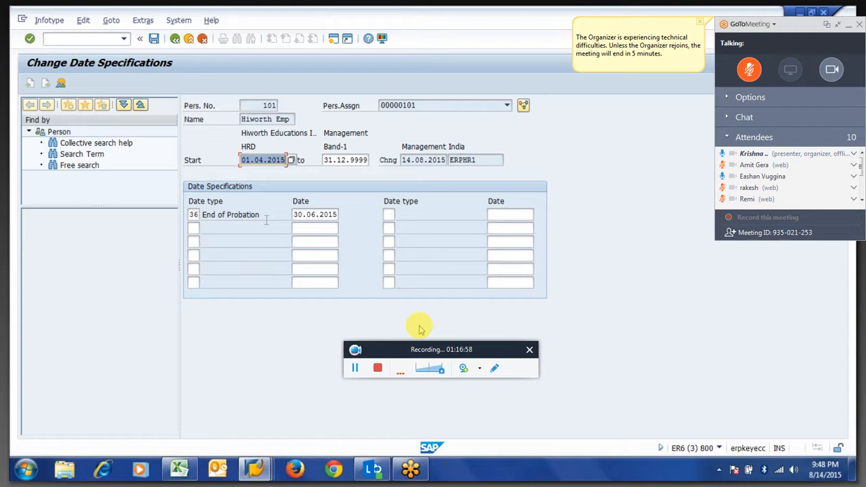
drag(398, 349, 406, 426)
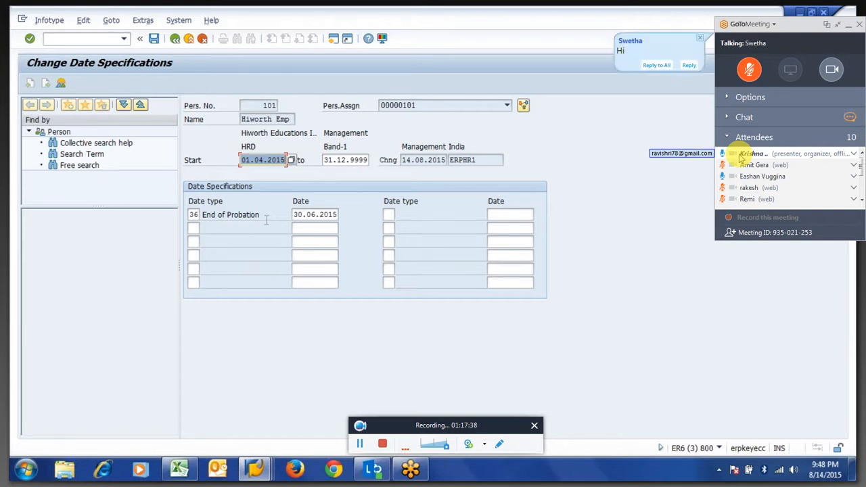
click(302, 215)
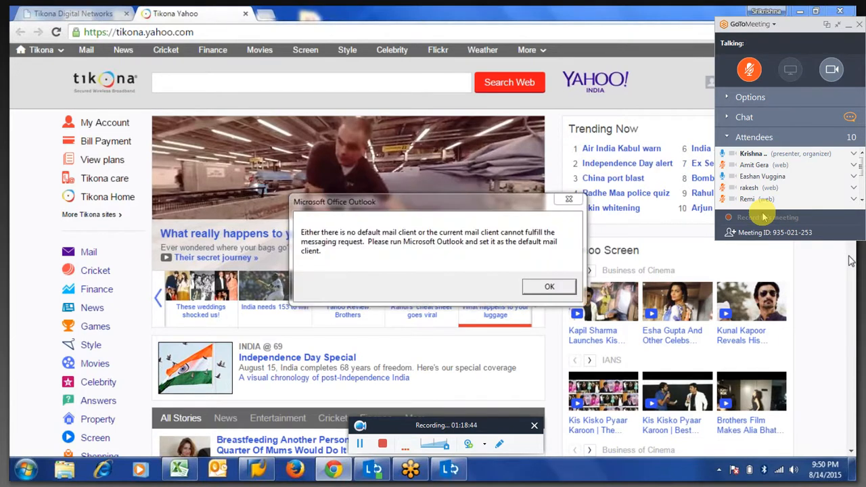
Dismiss the Outlook mail client message, close the Tikona Yahoo page, and switch back to the SAP time evaluation log
click(550, 287)
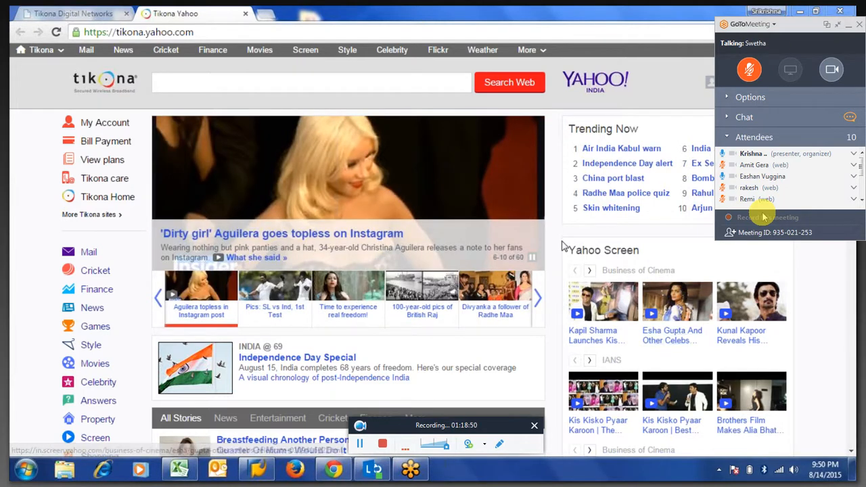
click(245, 14)
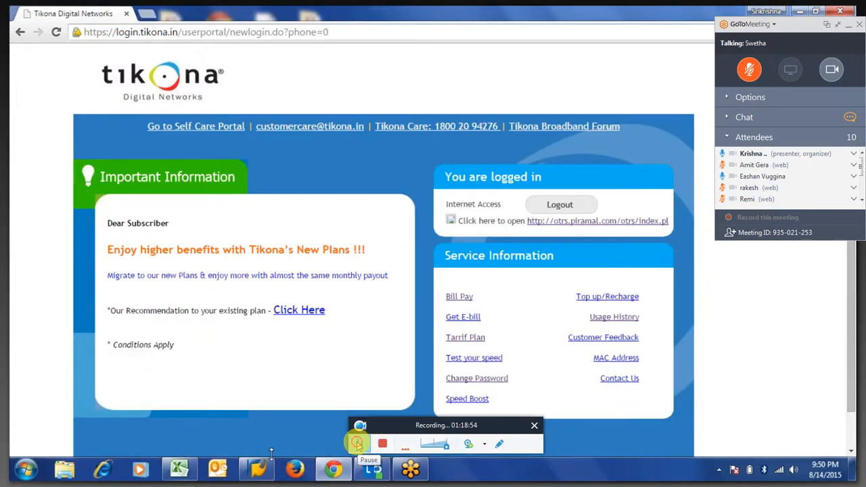
click(256, 468)
click(46, 84)
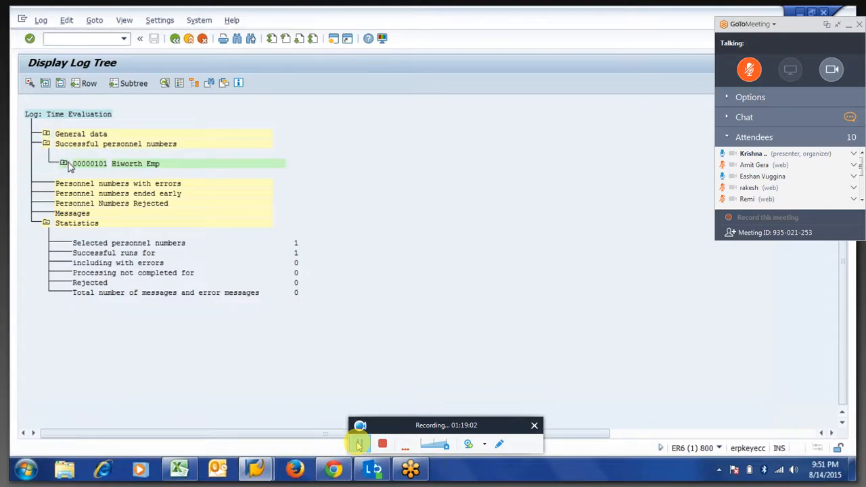
Expand the successful personnel number's log down to Manage time accounts for 30.06.2015
click(65, 164)
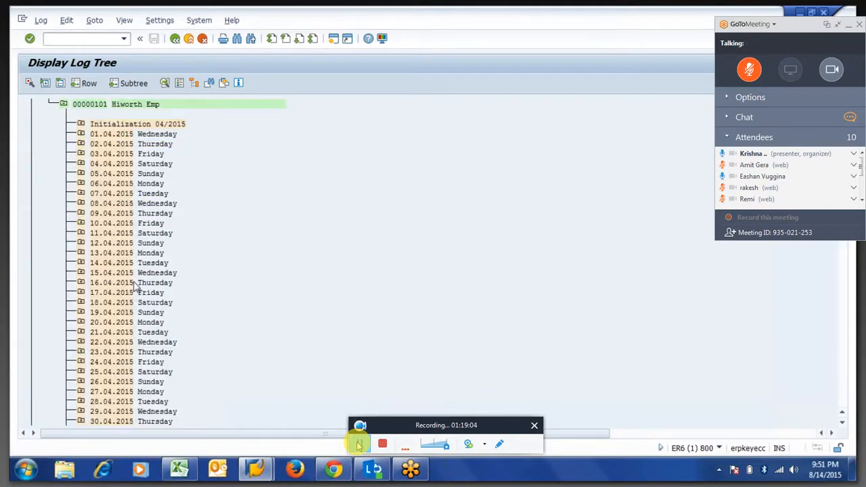
scroll(135, 286, down, 11)
scroll(136, 286, down, 11)
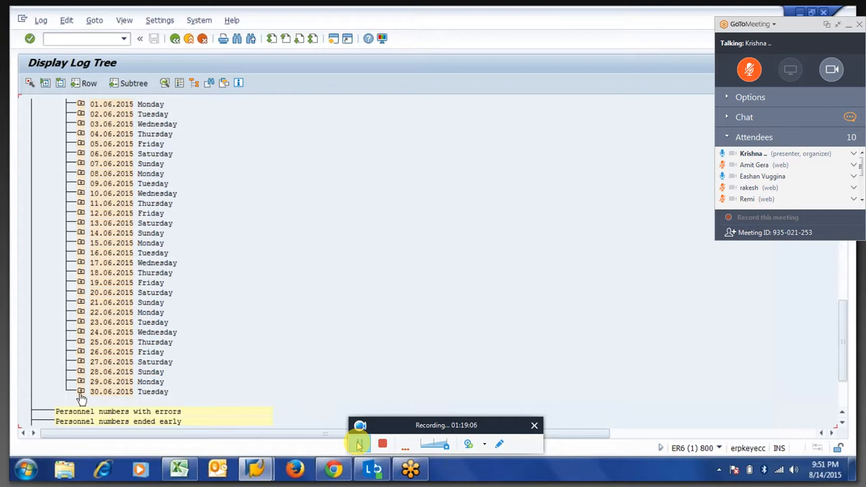
click(81, 392)
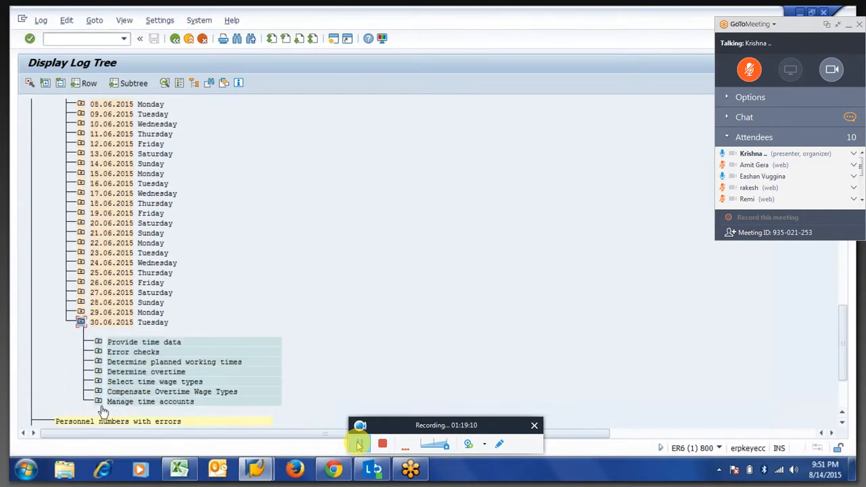
click(99, 403)
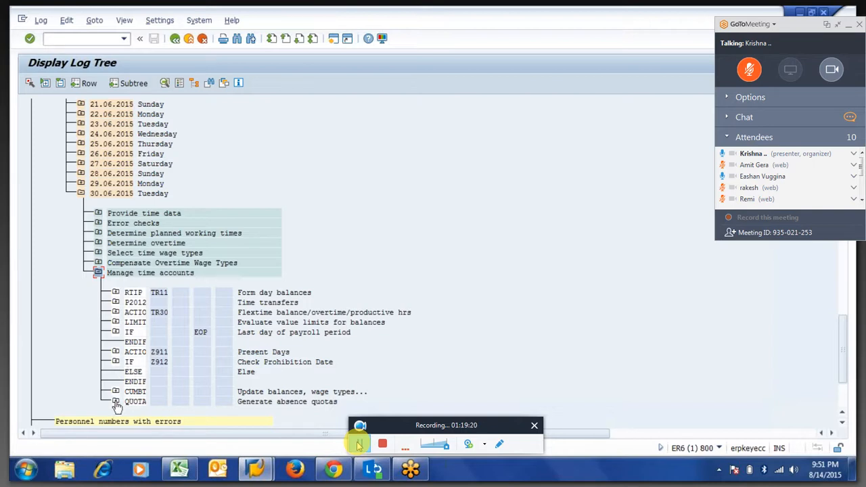
Look through the output and input tables of the QUOTA function for 30.06.2015, and collapse the function again
click(116, 402)
click(134, 404)
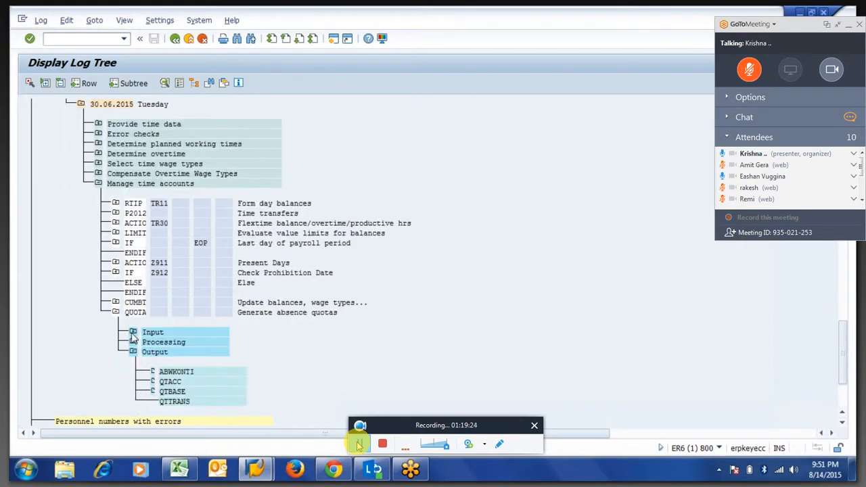
click(132, 333)
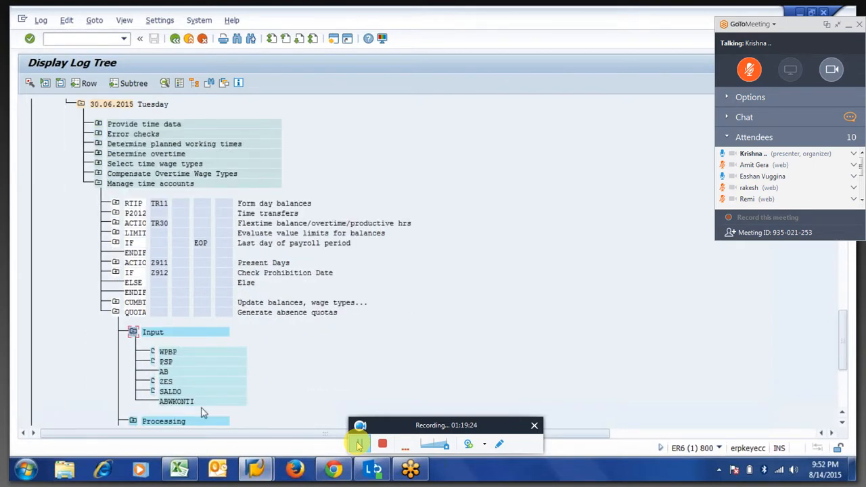
click(116, 313)
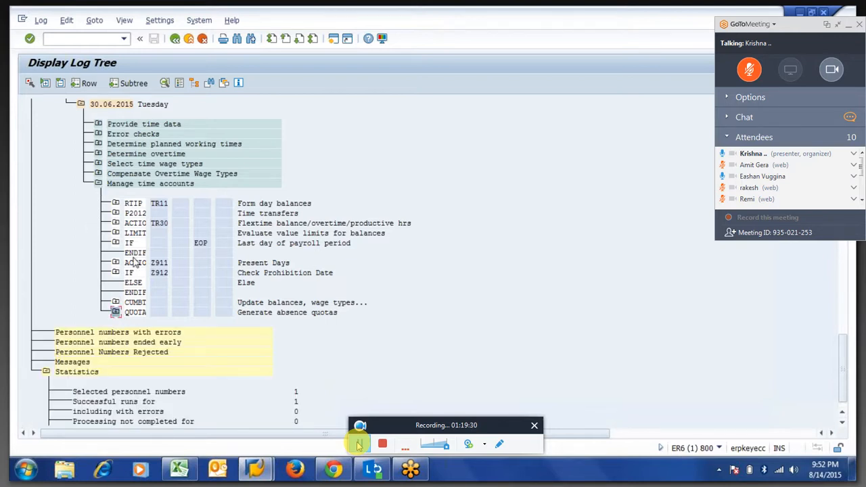
Open table VS in the CUMBT output for 30.06.2015, examine identifier Z001, and return to the log tree
click(116, 303)
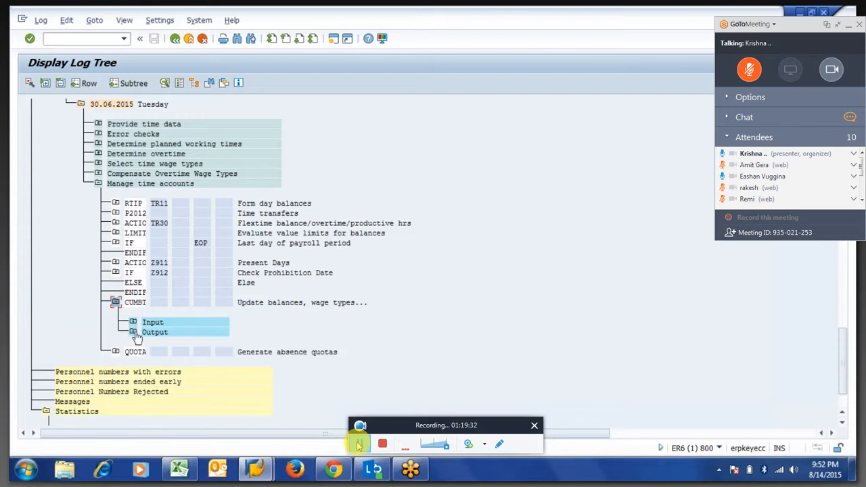
click(133, 332)
double_click(164, 383)
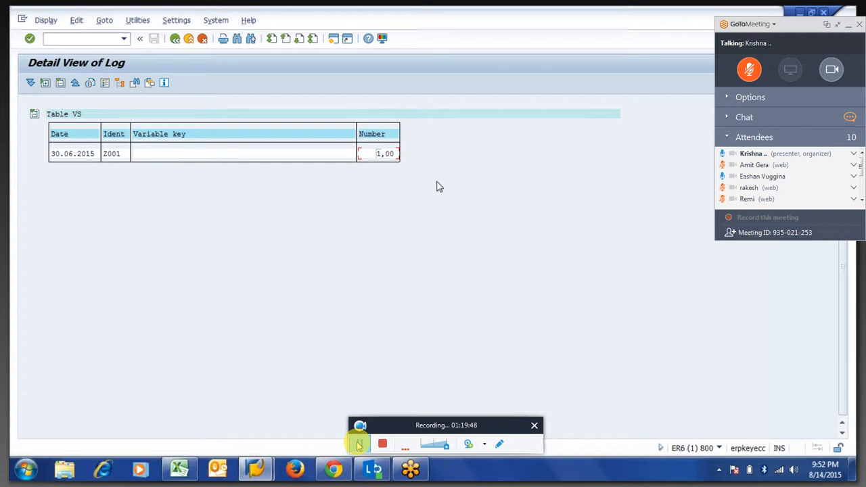
click(175, 41)
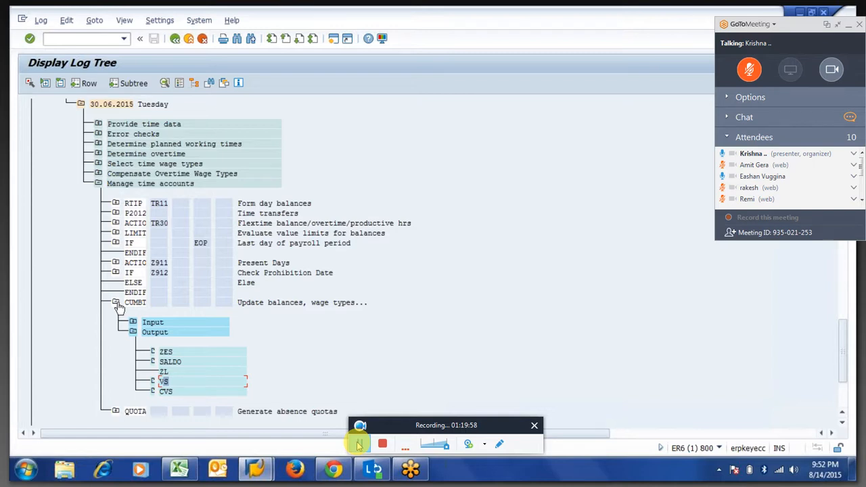
Open table CVS in the CUMBT output for 30.06.2015, examine the cumulated number for Z001, and return to the log tree
double_click(170, 393)
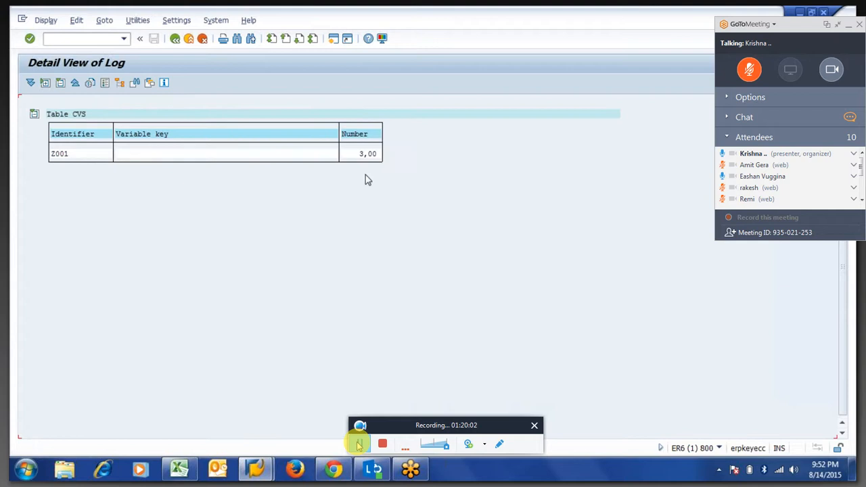
drag(362, 154, 382, 157)
key(ctrl+c)
click(74, 117)
click(358, 156)
drag(73, 117, 93, 120)
click(28, 118)
click(29, 119)
drag(73, 116, 95, 118)
click(175, 40)
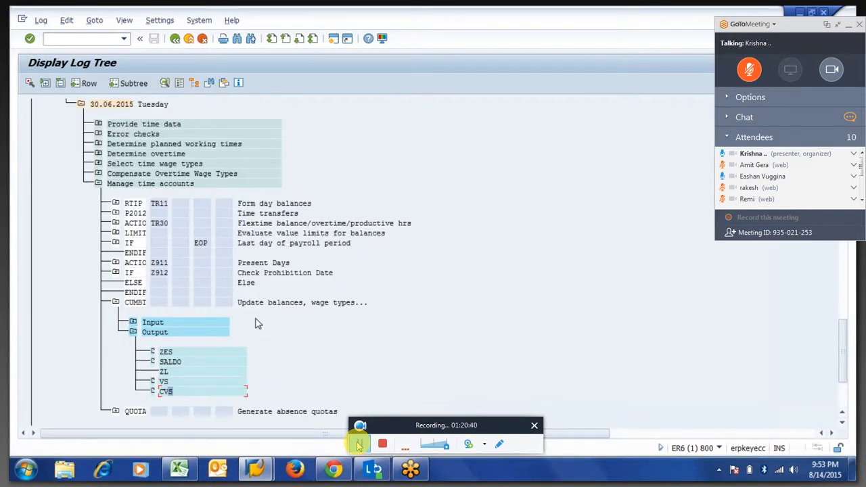
Recheck the Z001 entry in table VS for 30.06.2015 and collapse that day in the log tree
double_click(164, 383)
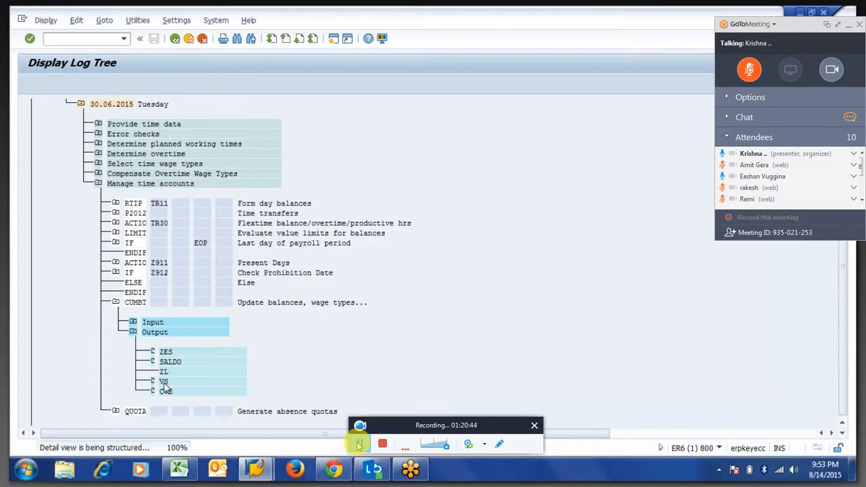
click(183, 154)
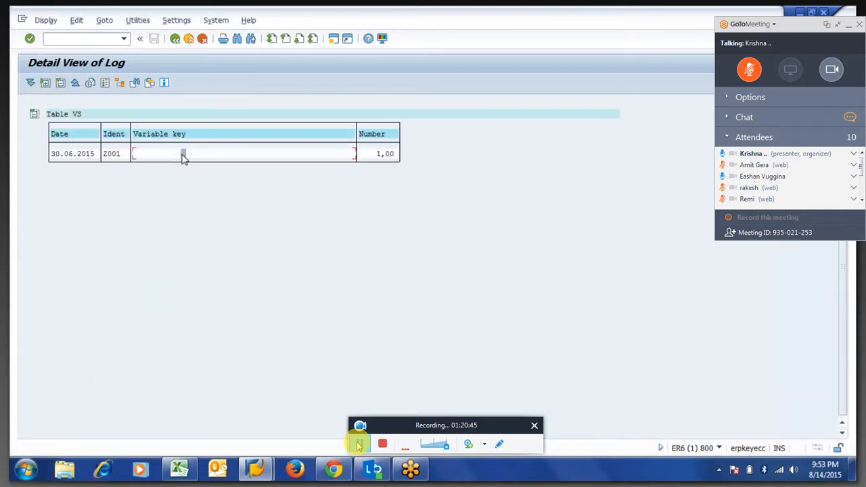
click(178, 41)
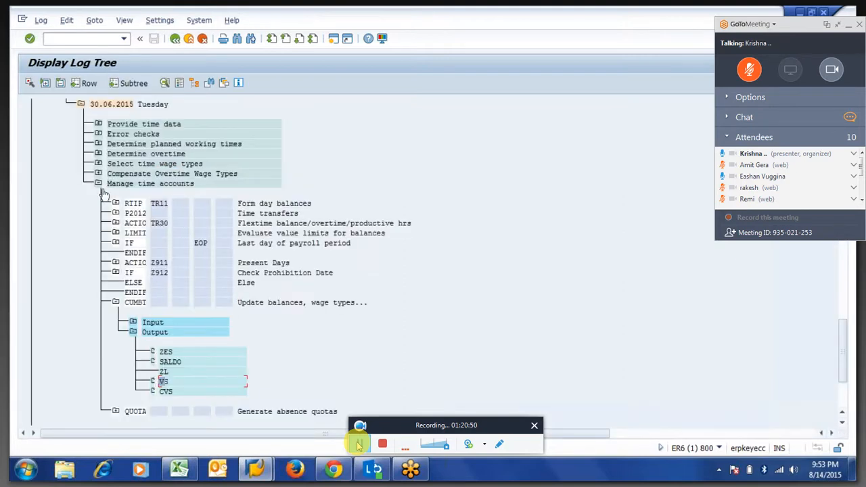
click(81, 105)
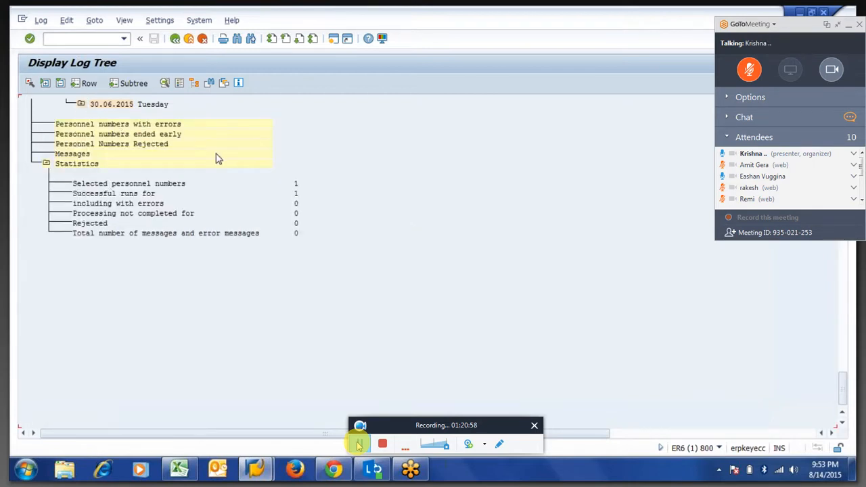
Inspect the CUMBT output tables under Manage time accounts for 13.06.2015, and collapse that day again
scroll(87, 266, up, 10)
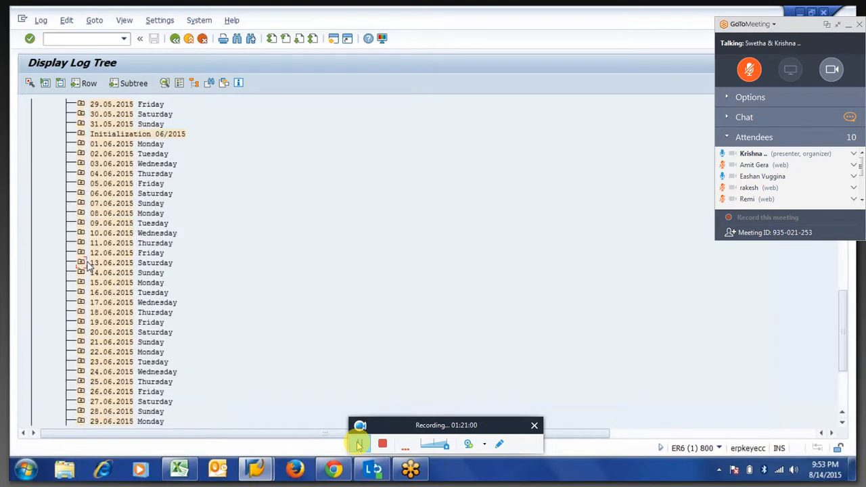
click(84, 263)
click(98, 343)
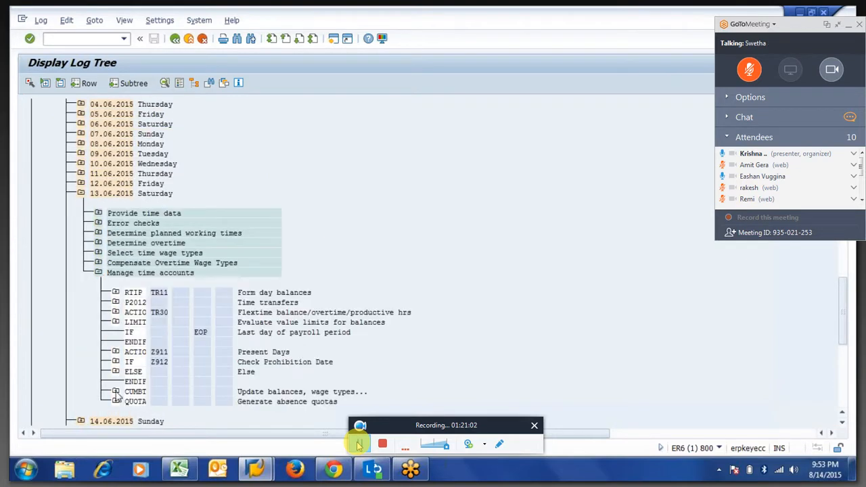
click(116, 392)
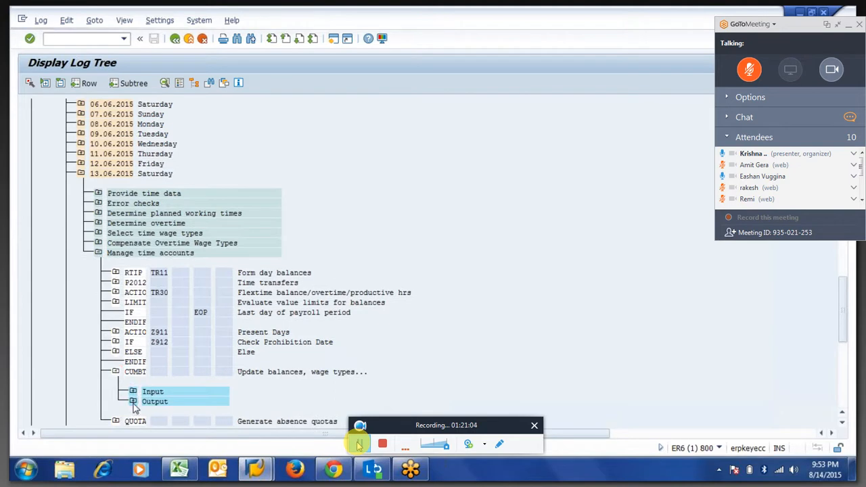
click(133, 402)
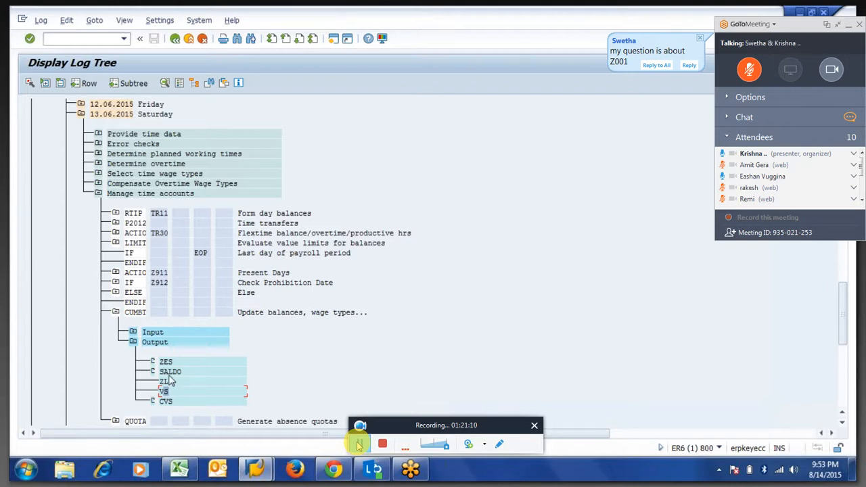
click(133, 343)
click(116, 314)
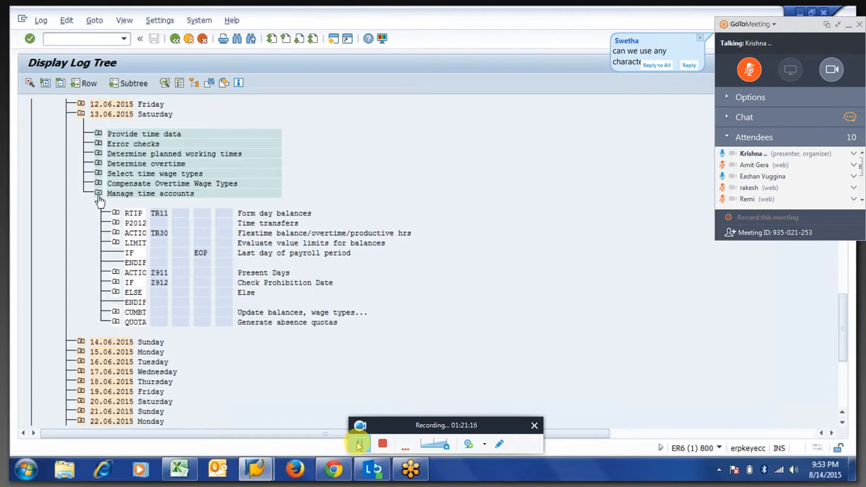
click(98, 193)
click(80, 114)
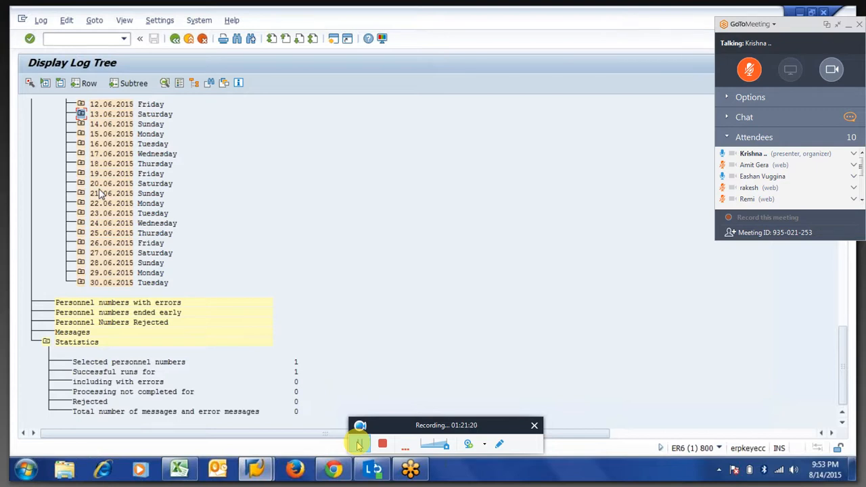
Expand 30.06.2015 to the CUMBT output under Manage time accounts and reopen table CVS to review Z001
click(83, 284)
click(99, 363)
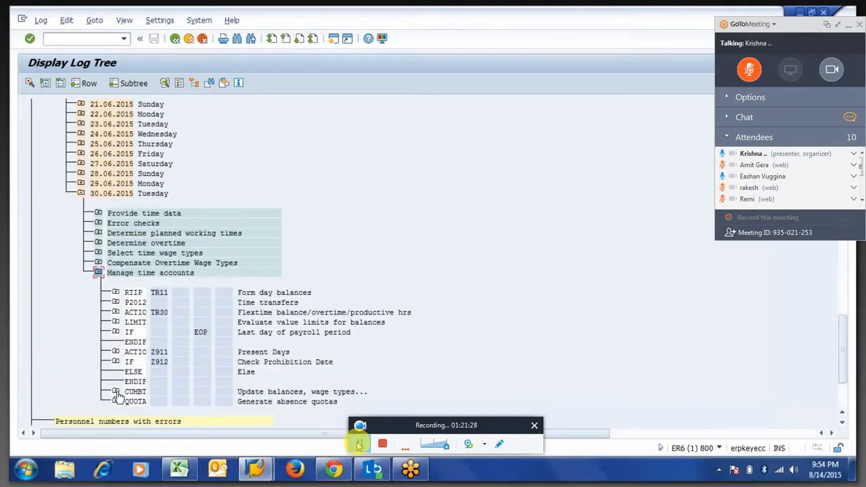
click(116, 402)
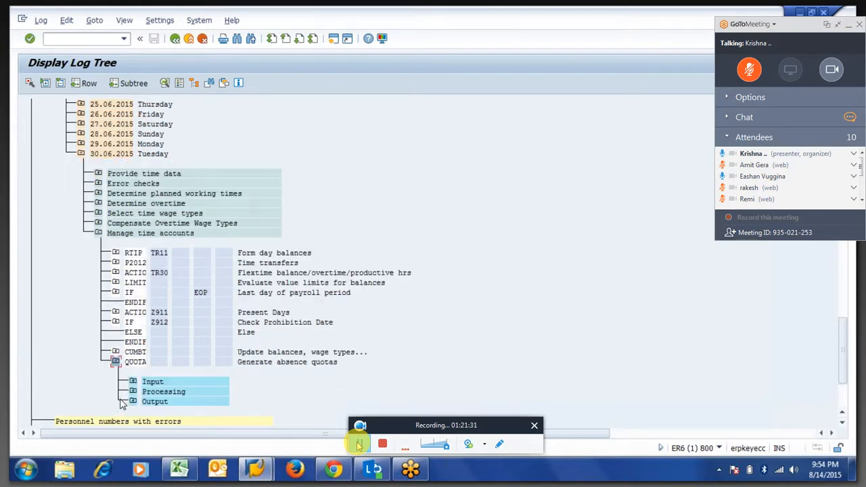
click(115, 352)
click(133, 382)
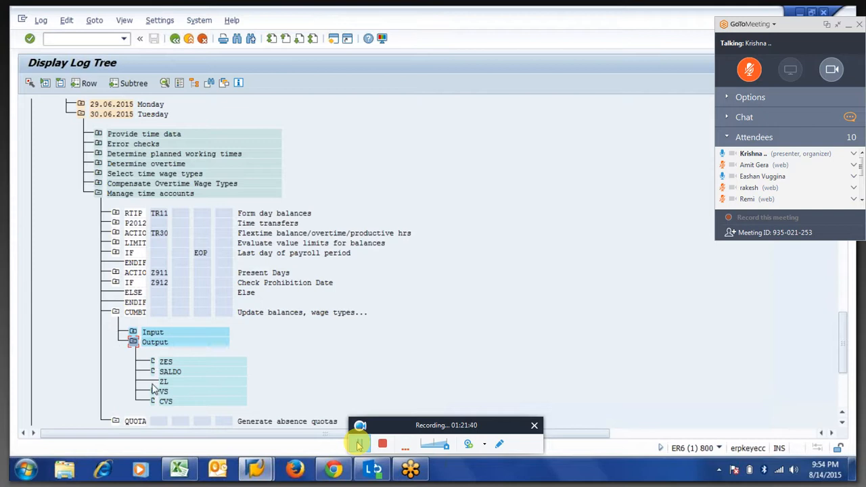
double_click(163, 401)
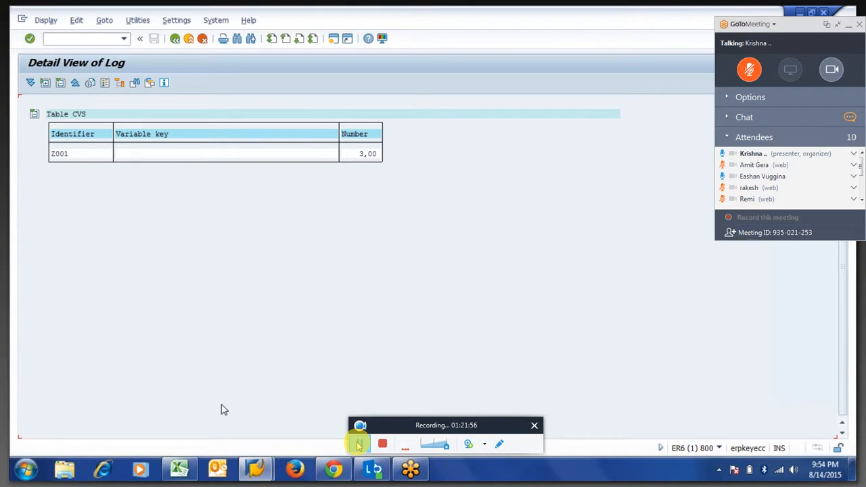
Return from table CVS to the log tree and review the 30.06.2015 processing blocks from Provide time data to Manage time accounts
click(174, 39)
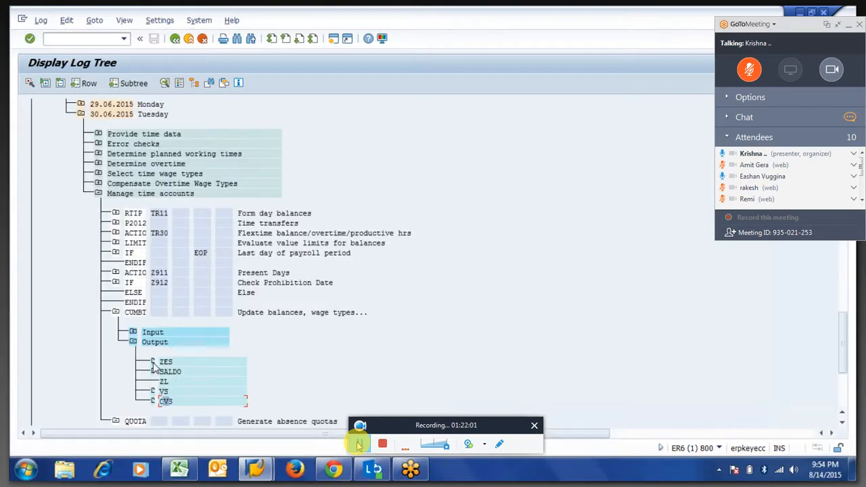
click(203, 375)
click(207, 383)
click(135, 157)
drag(134, 158, 256, 194)
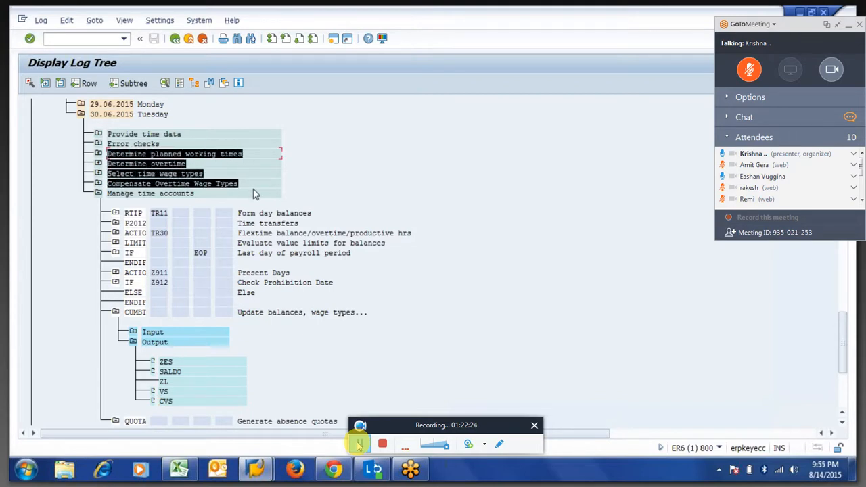
click(111, 137)
drag(110, 135, 279, 199)
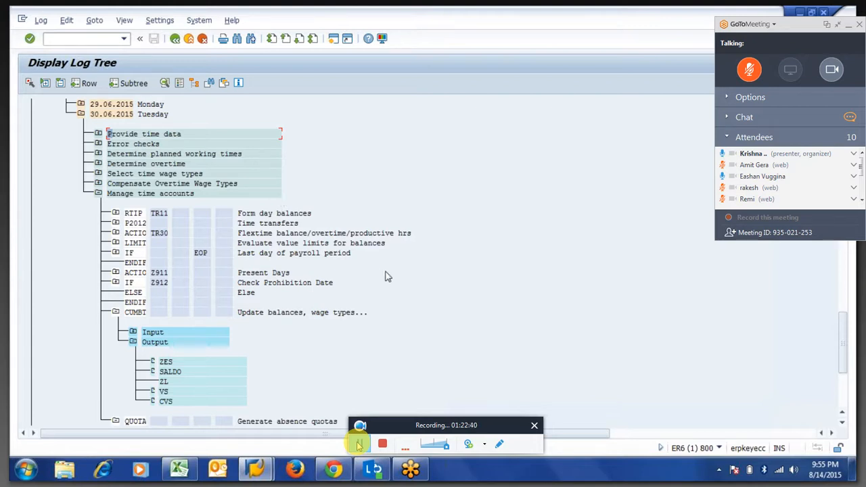
click(780, 472)
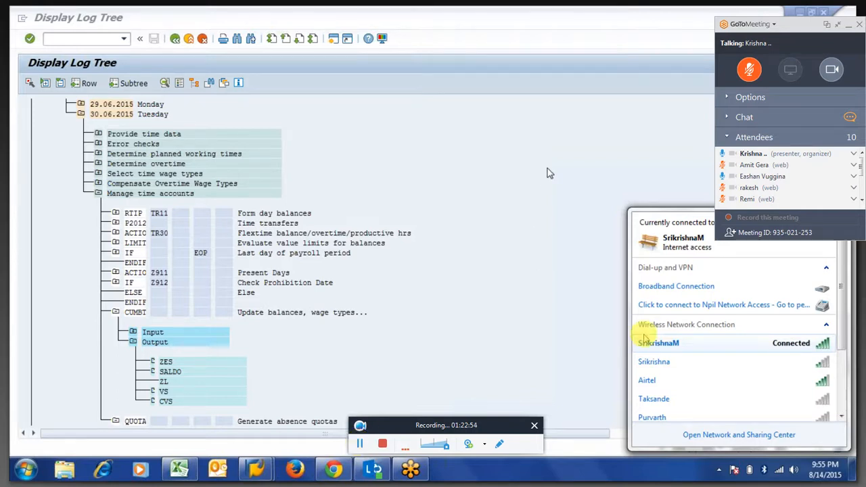
click(583, 224)
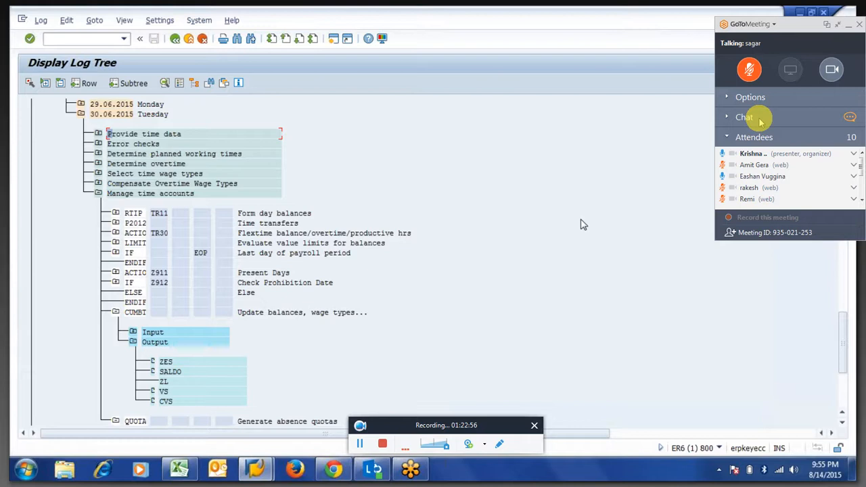
Open the GoToMeeting chat and send everyone the message "thanks !! happy weekend"
click(760, 121)
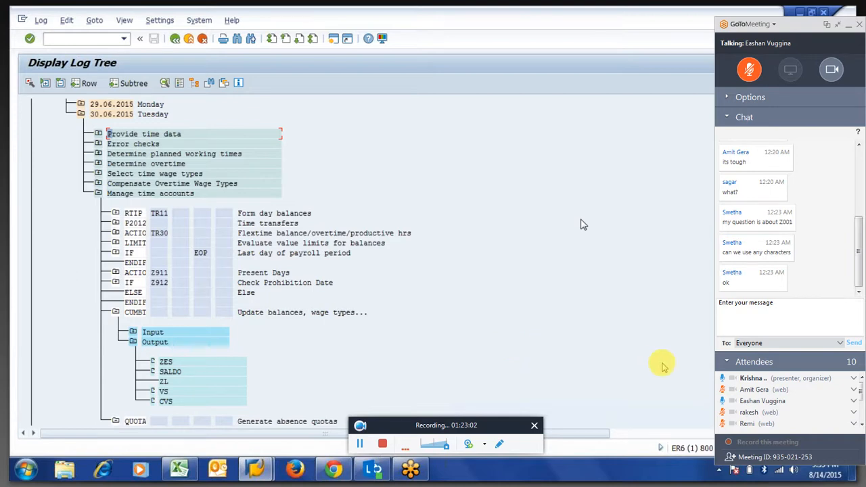
click(741, 305)
text(th)
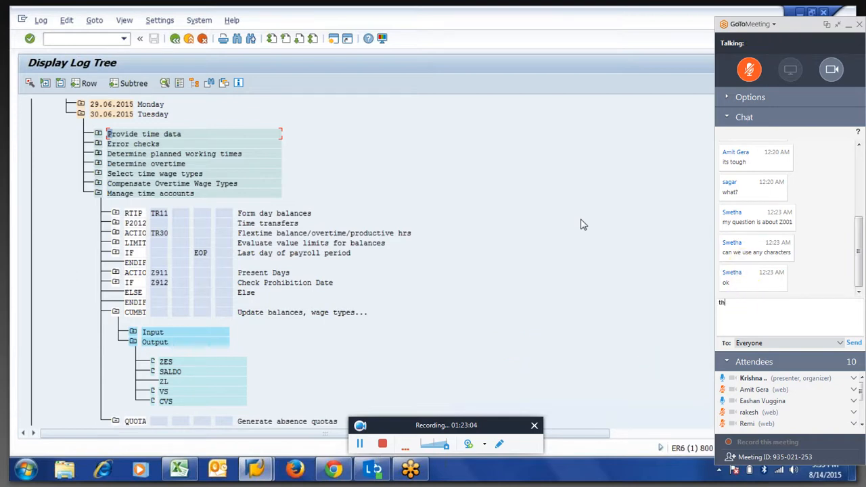
text(anks !! happy weekend)
key(Return)
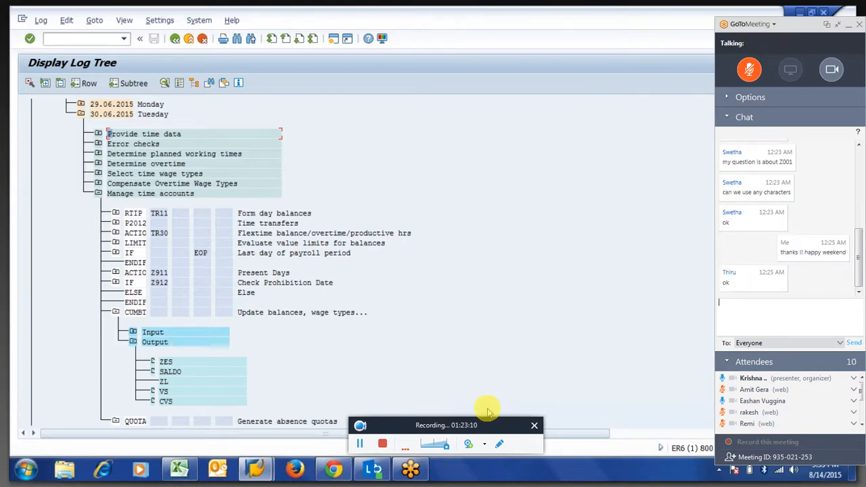